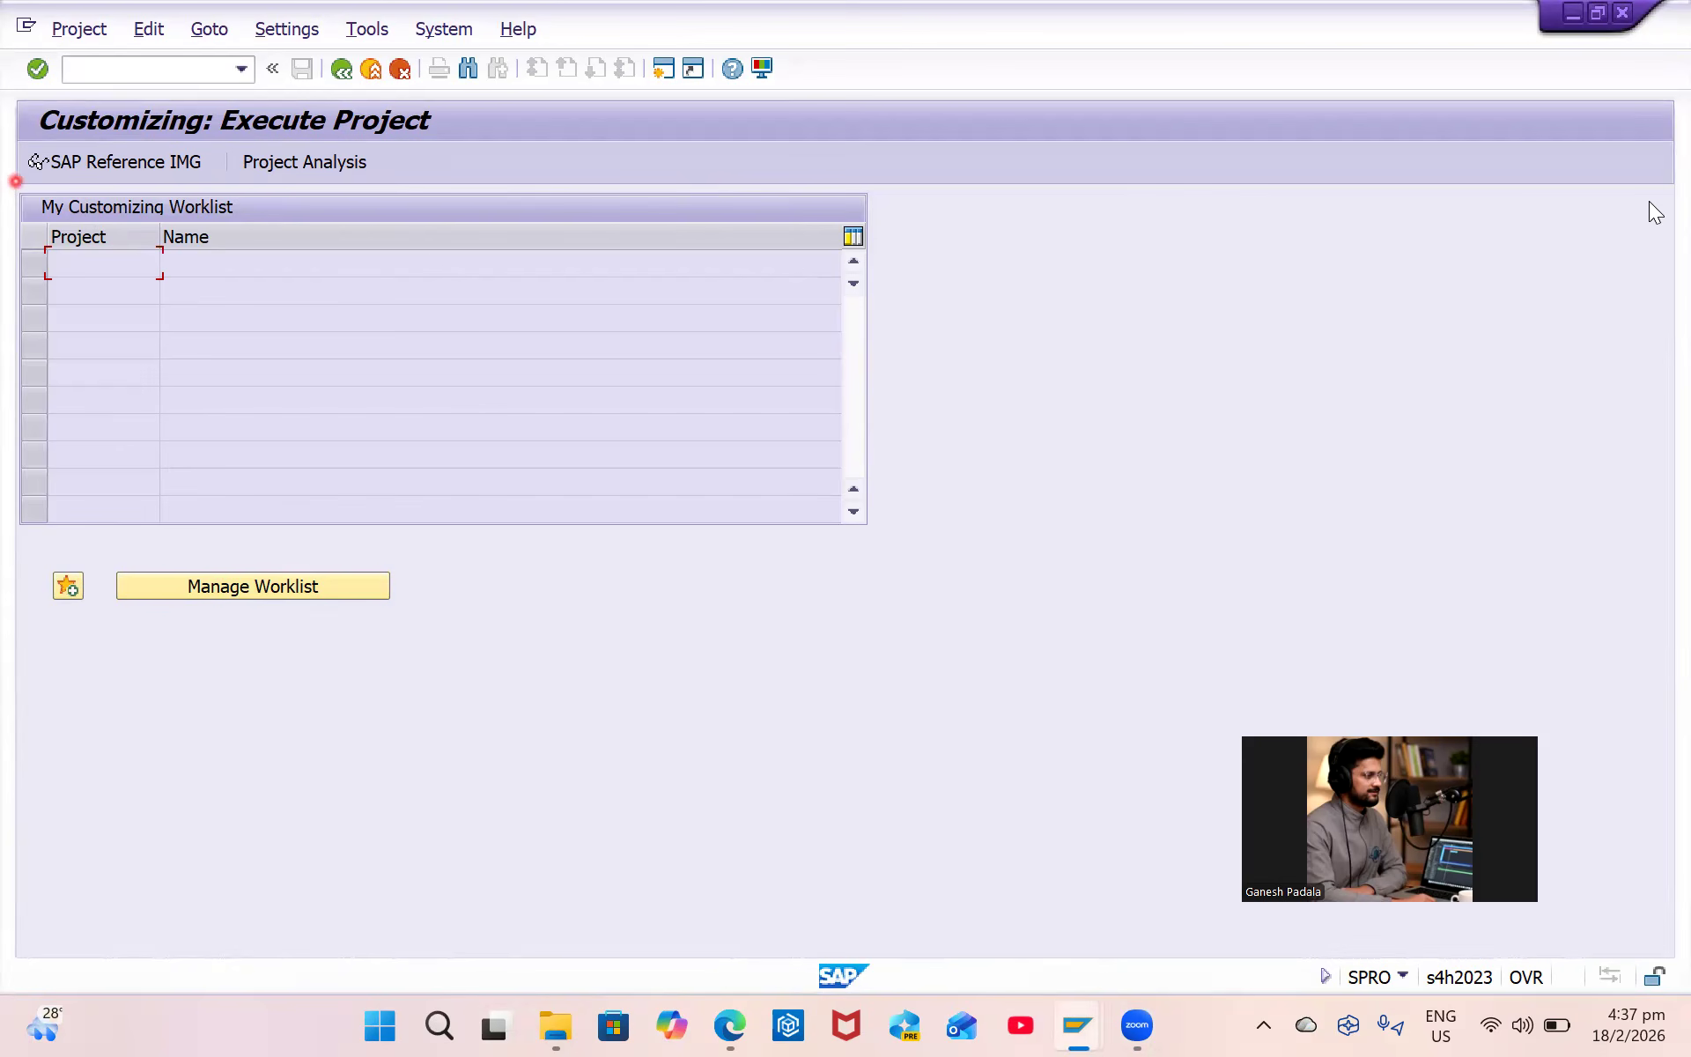
Open the SAP Reference IMG and locate Define Condition Exclusion under Materials Management, Purchasing, Conditions, Define Price Determination Process.
click(132, 161)
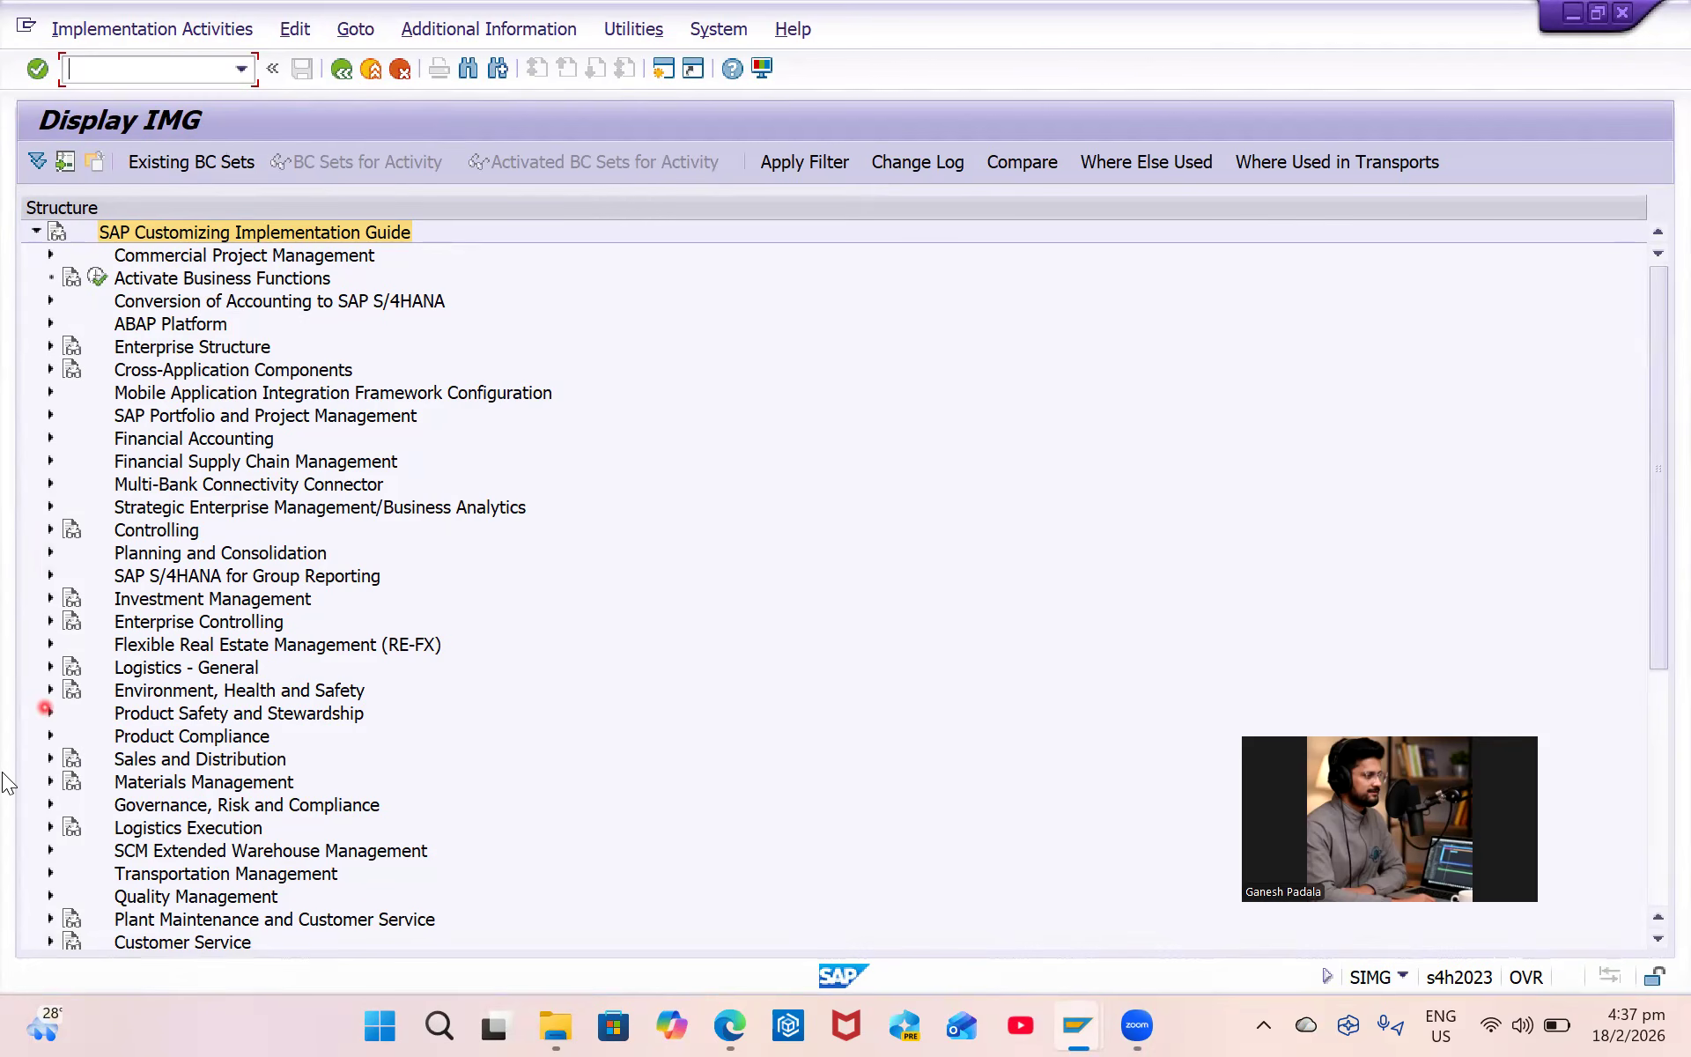
click(50, 781)
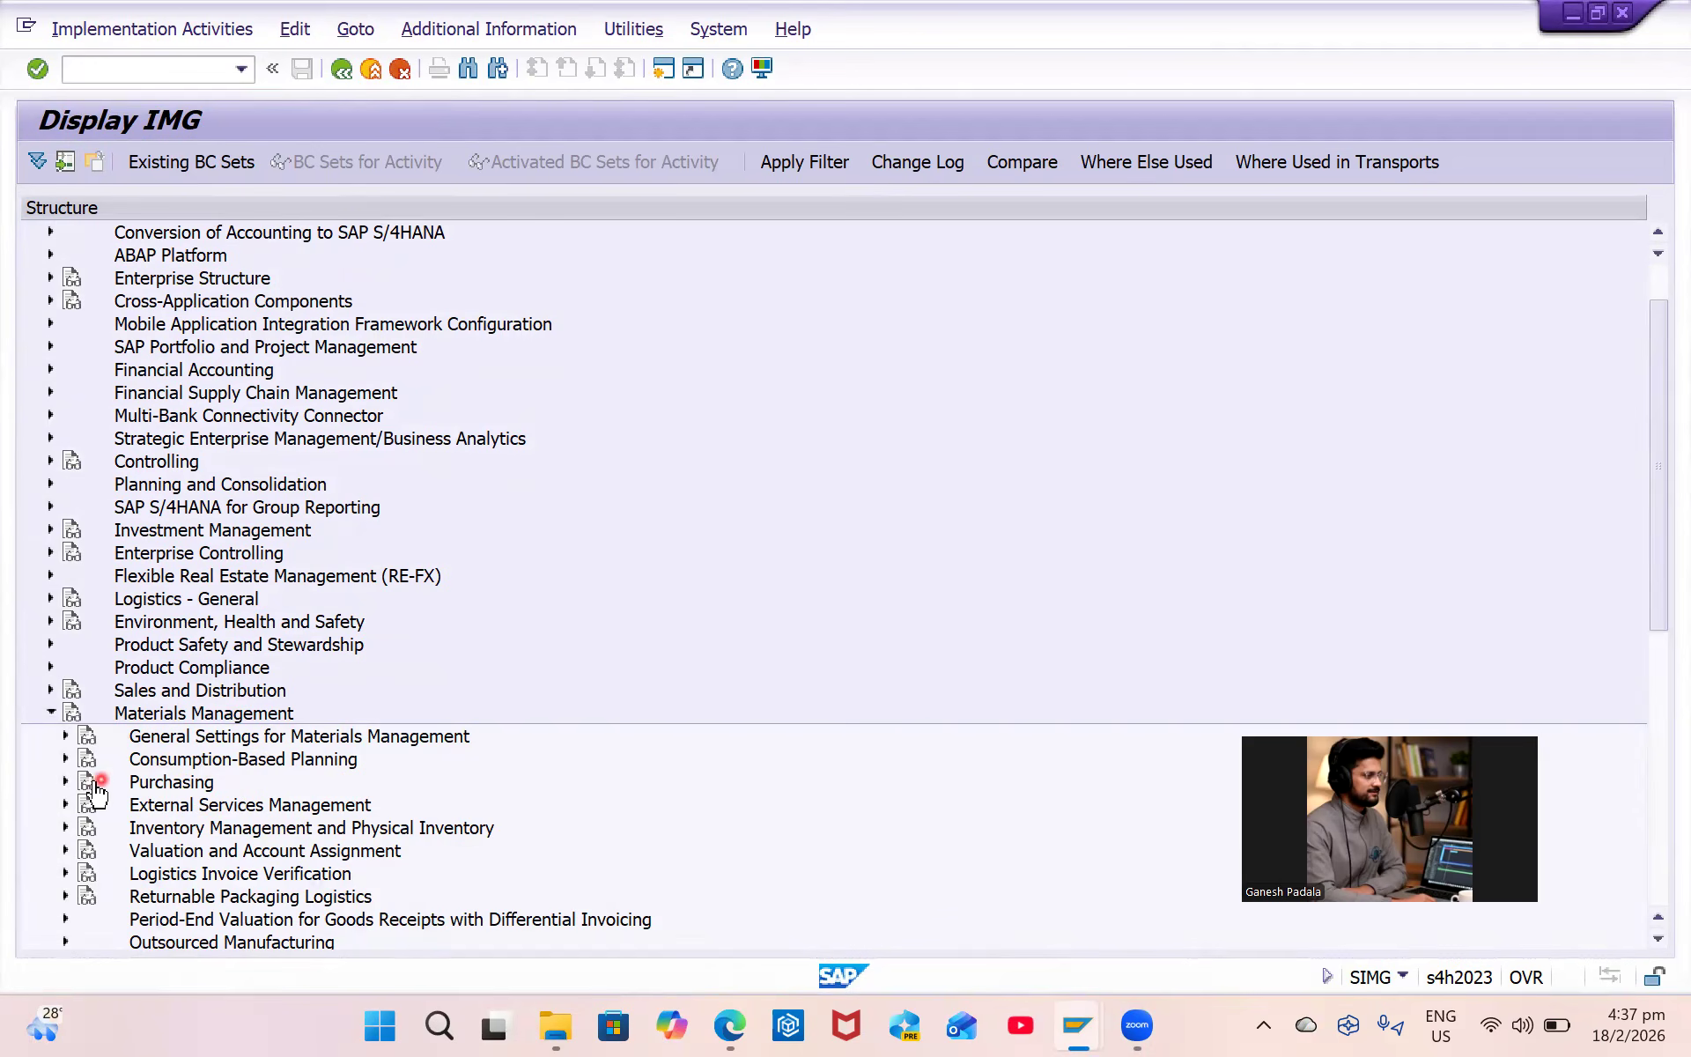
click(63, 780)
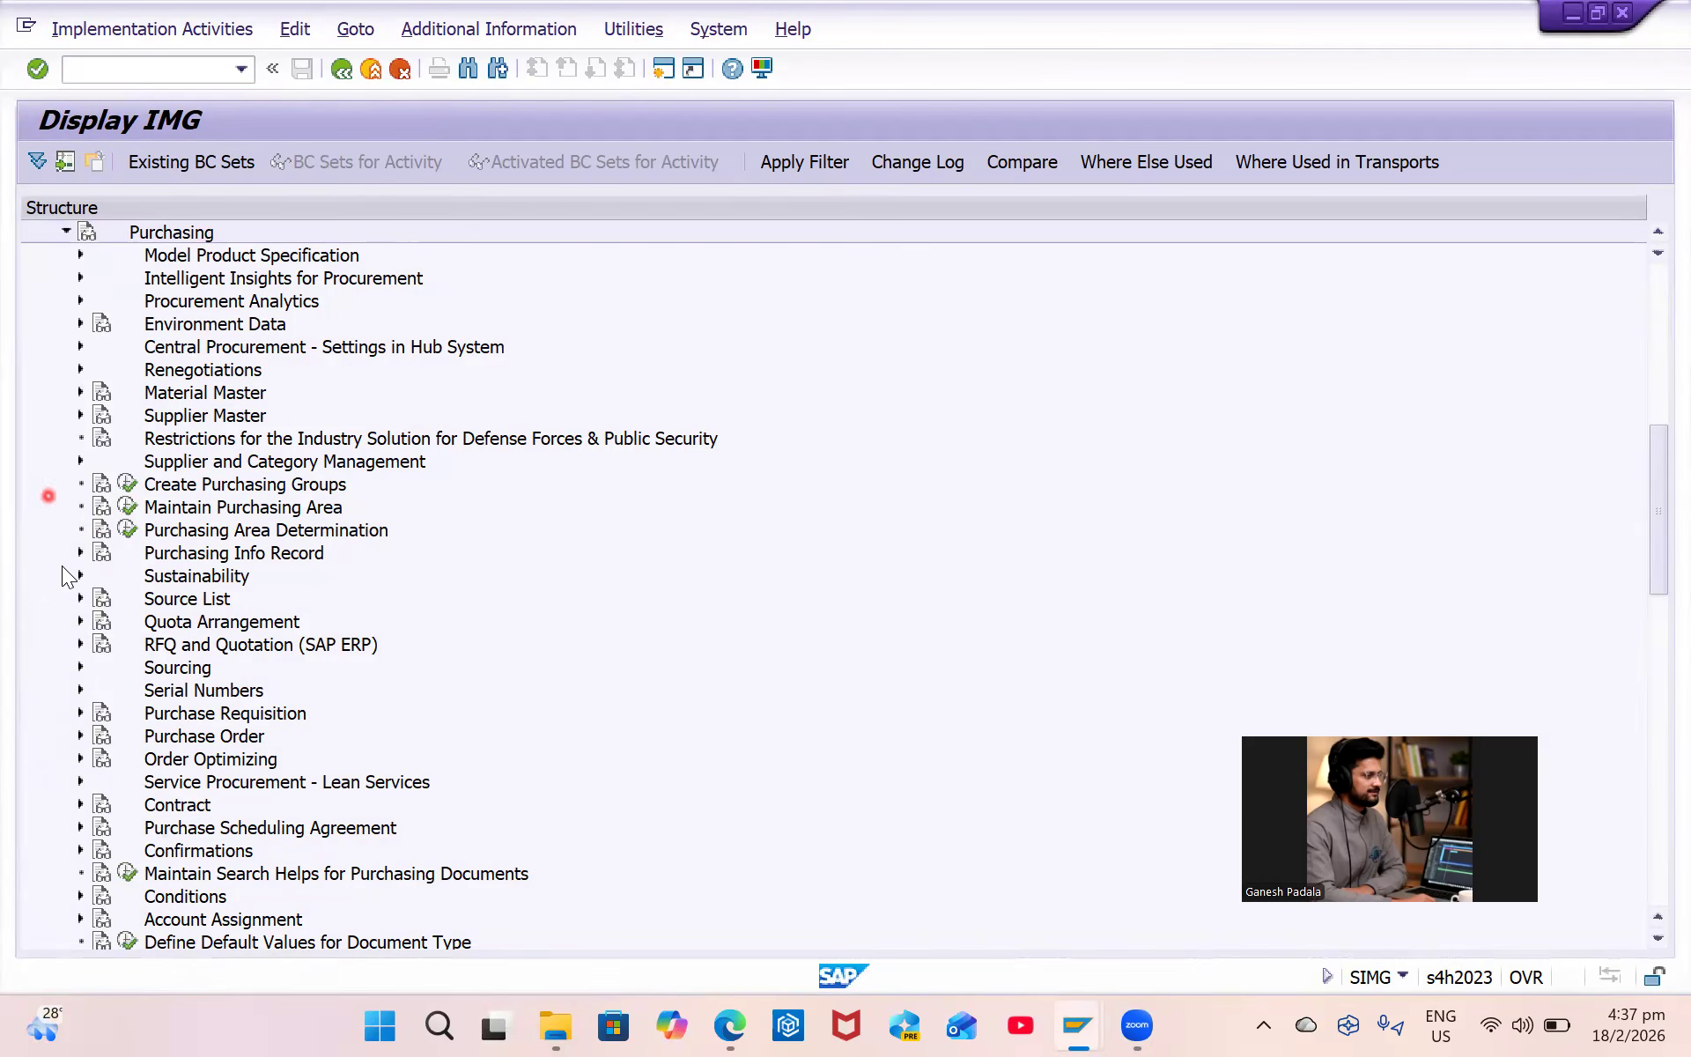
click(79, 895)
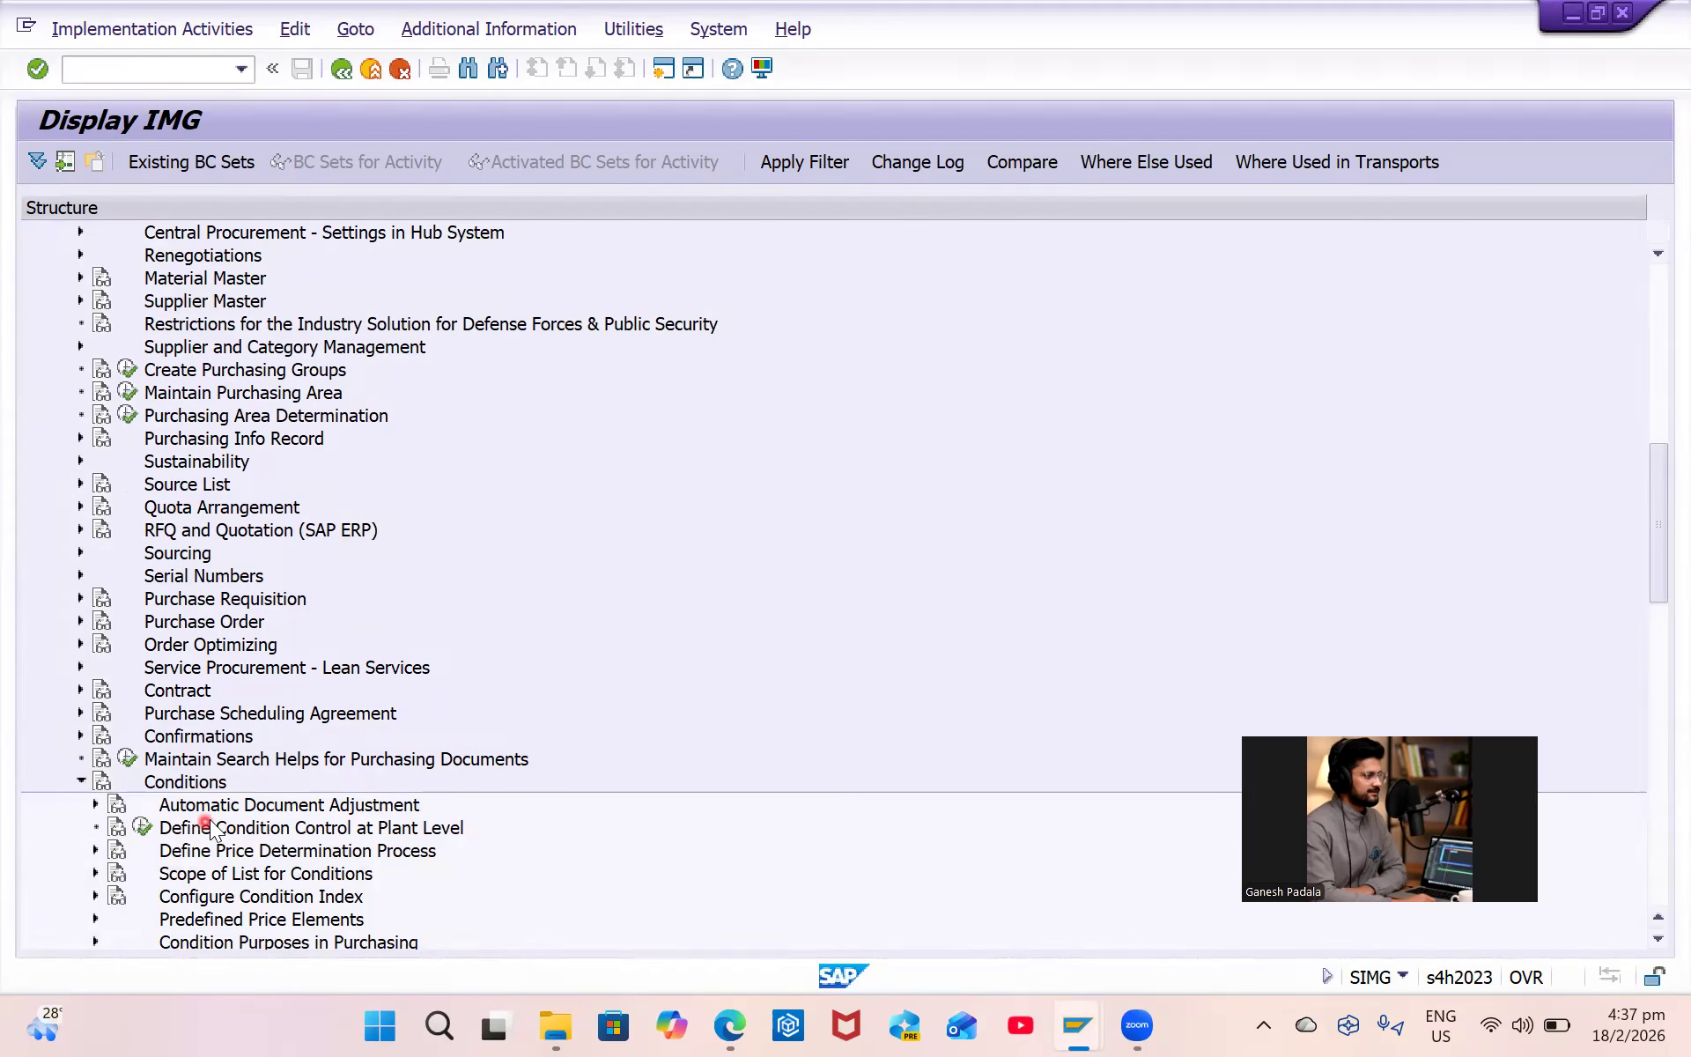
scroll(207, 819, down, 4)
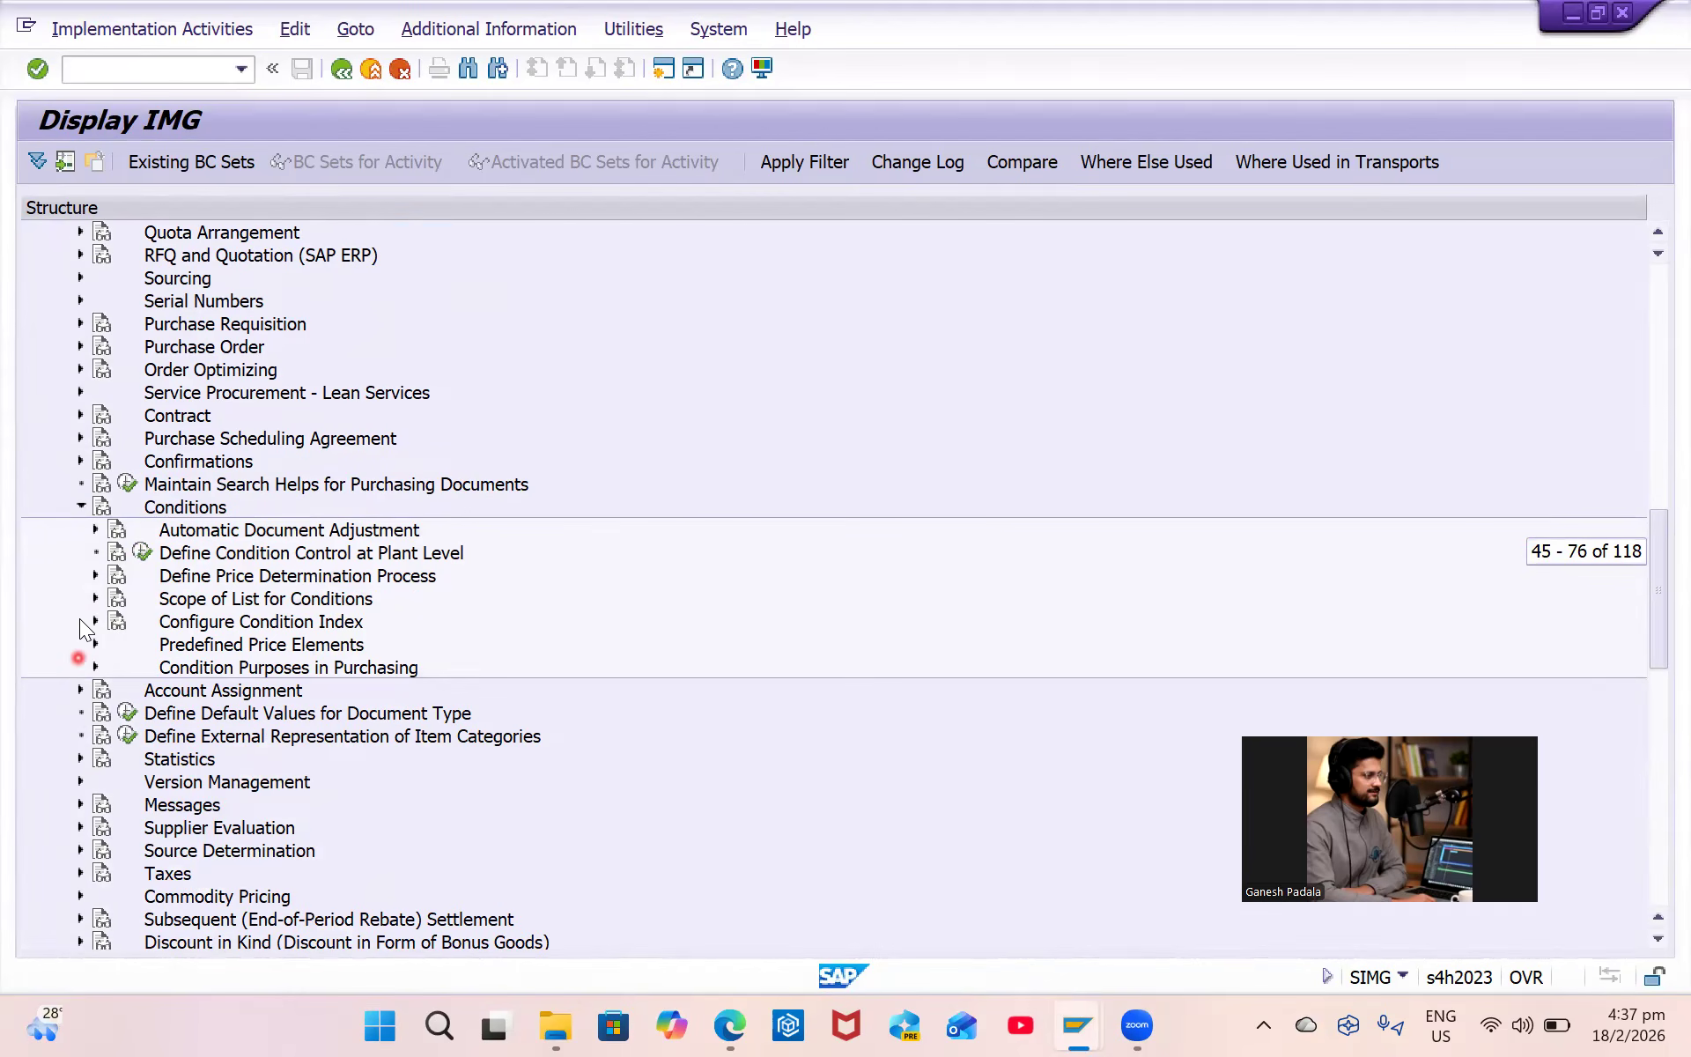
click(94, 576)
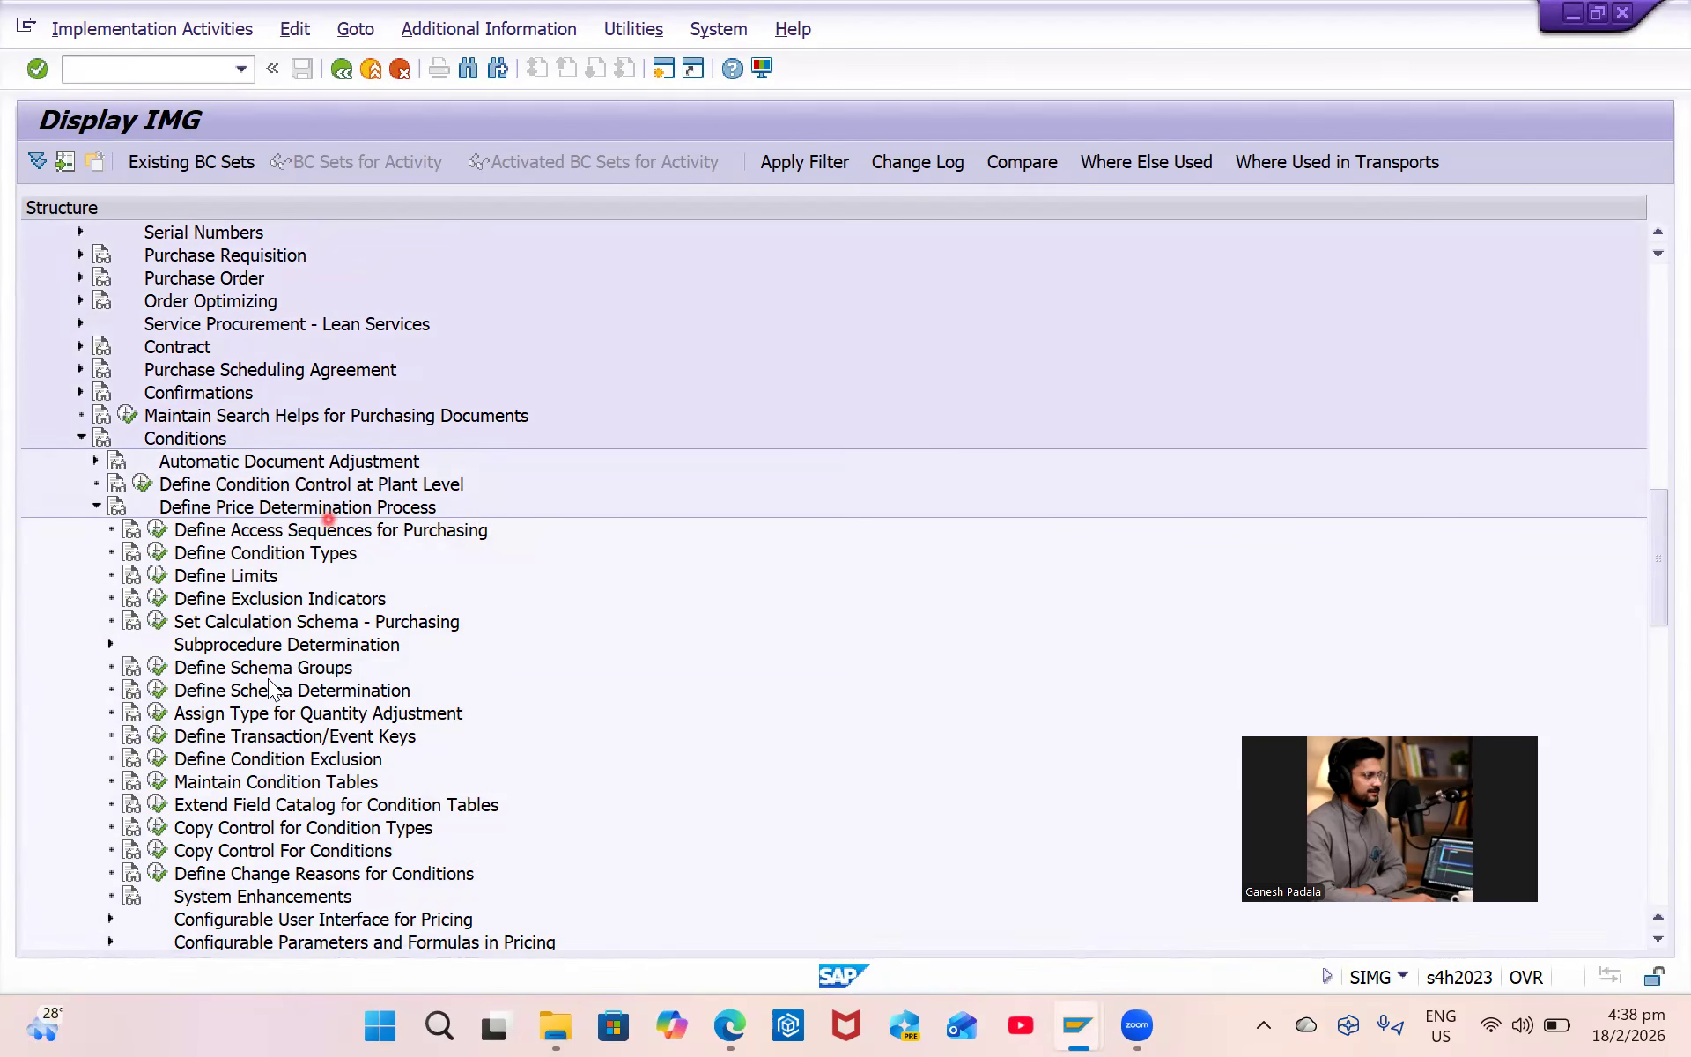
scroll(311, 788, down, 2)
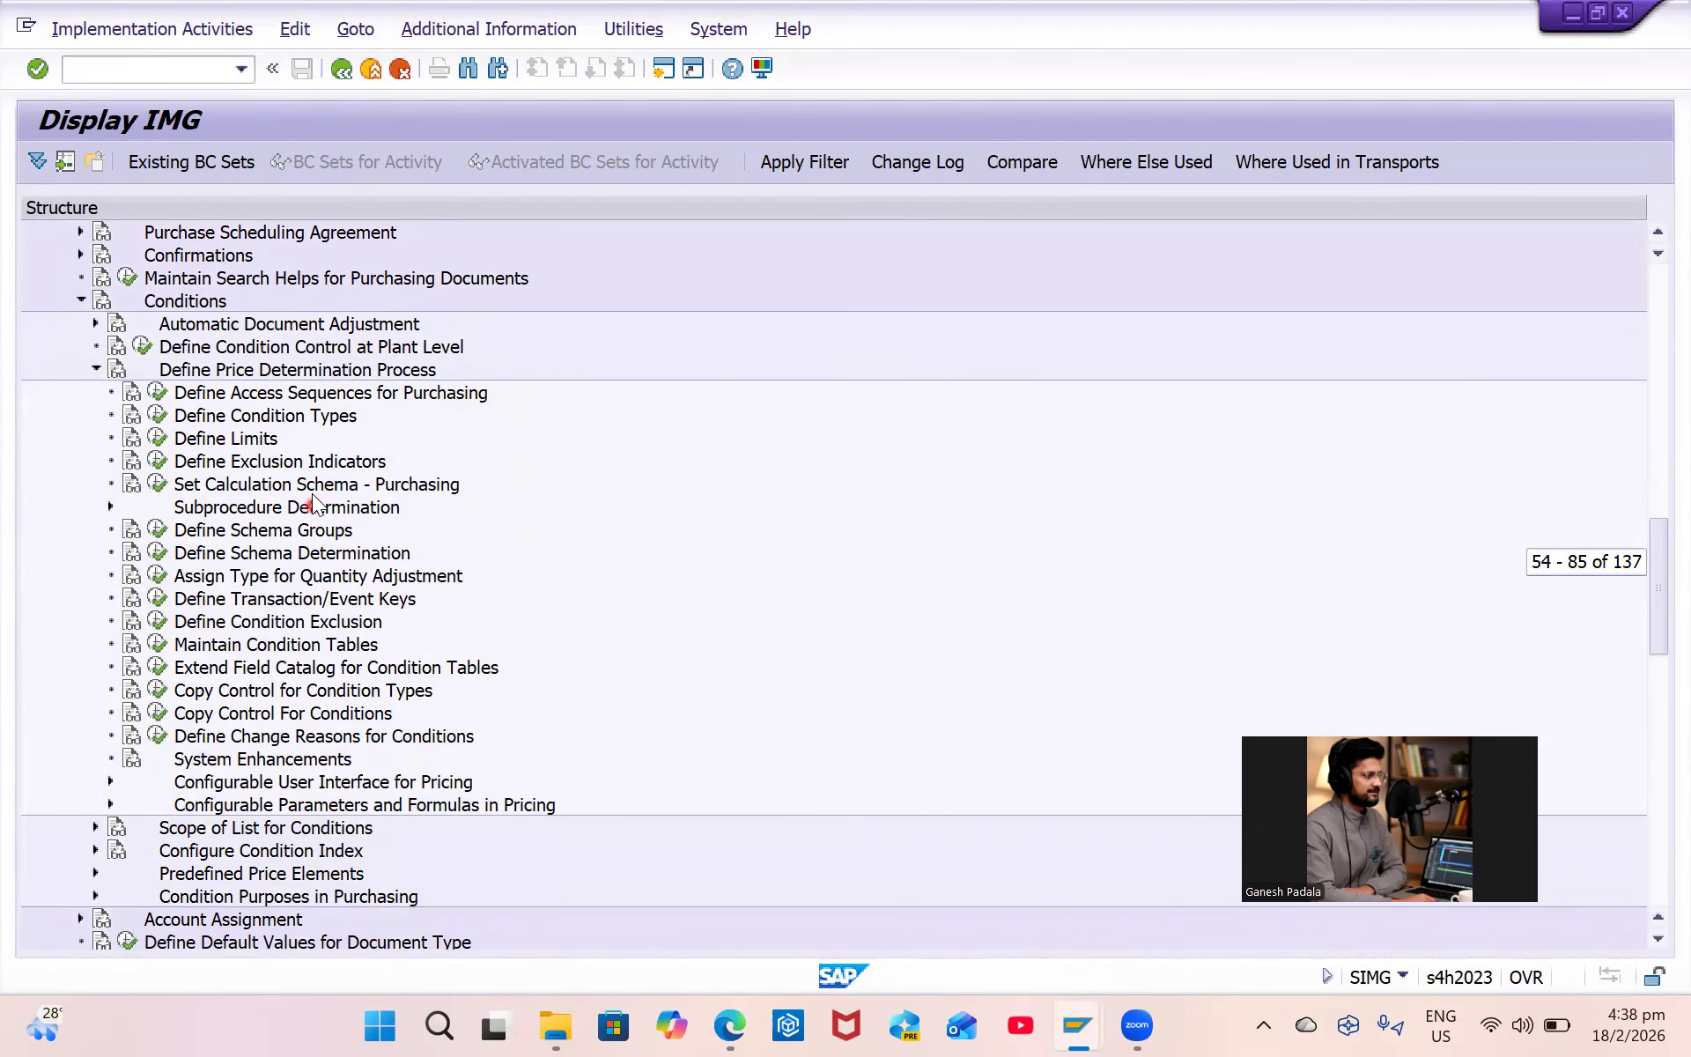
click(208, 621)
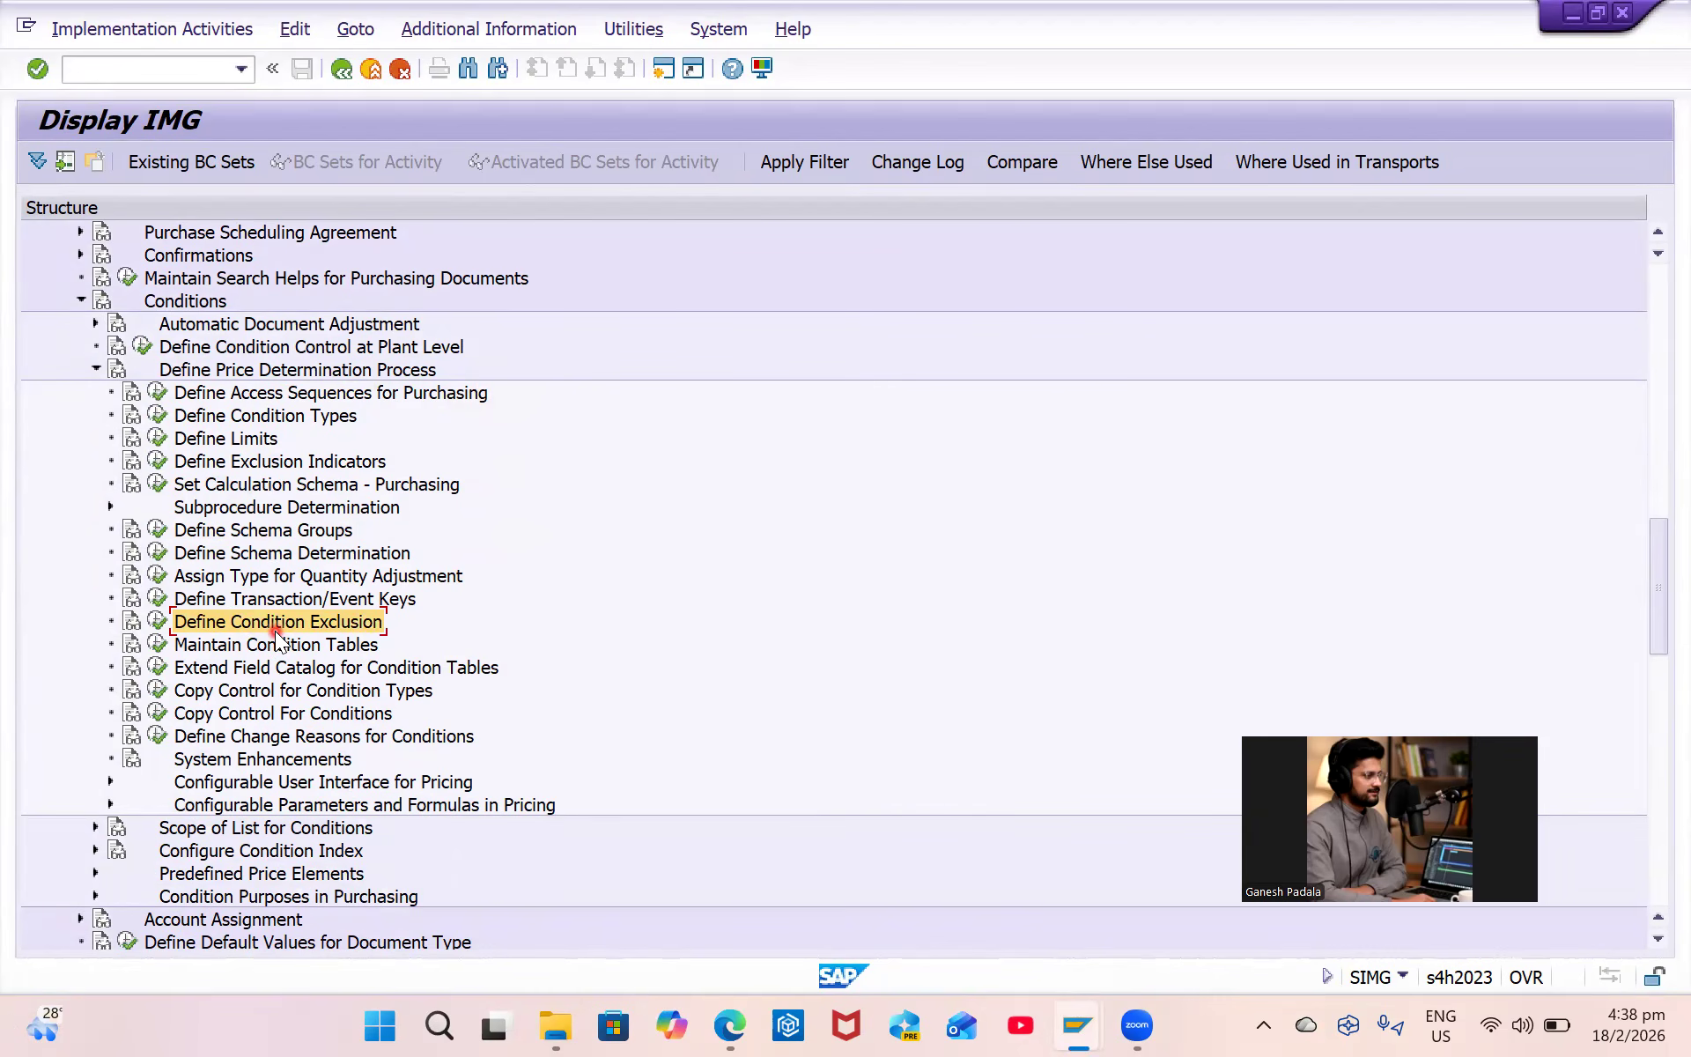
Read the documentation of the Define Condition Exclusion activity through to its Activities section, then close it.
click(129, 623)
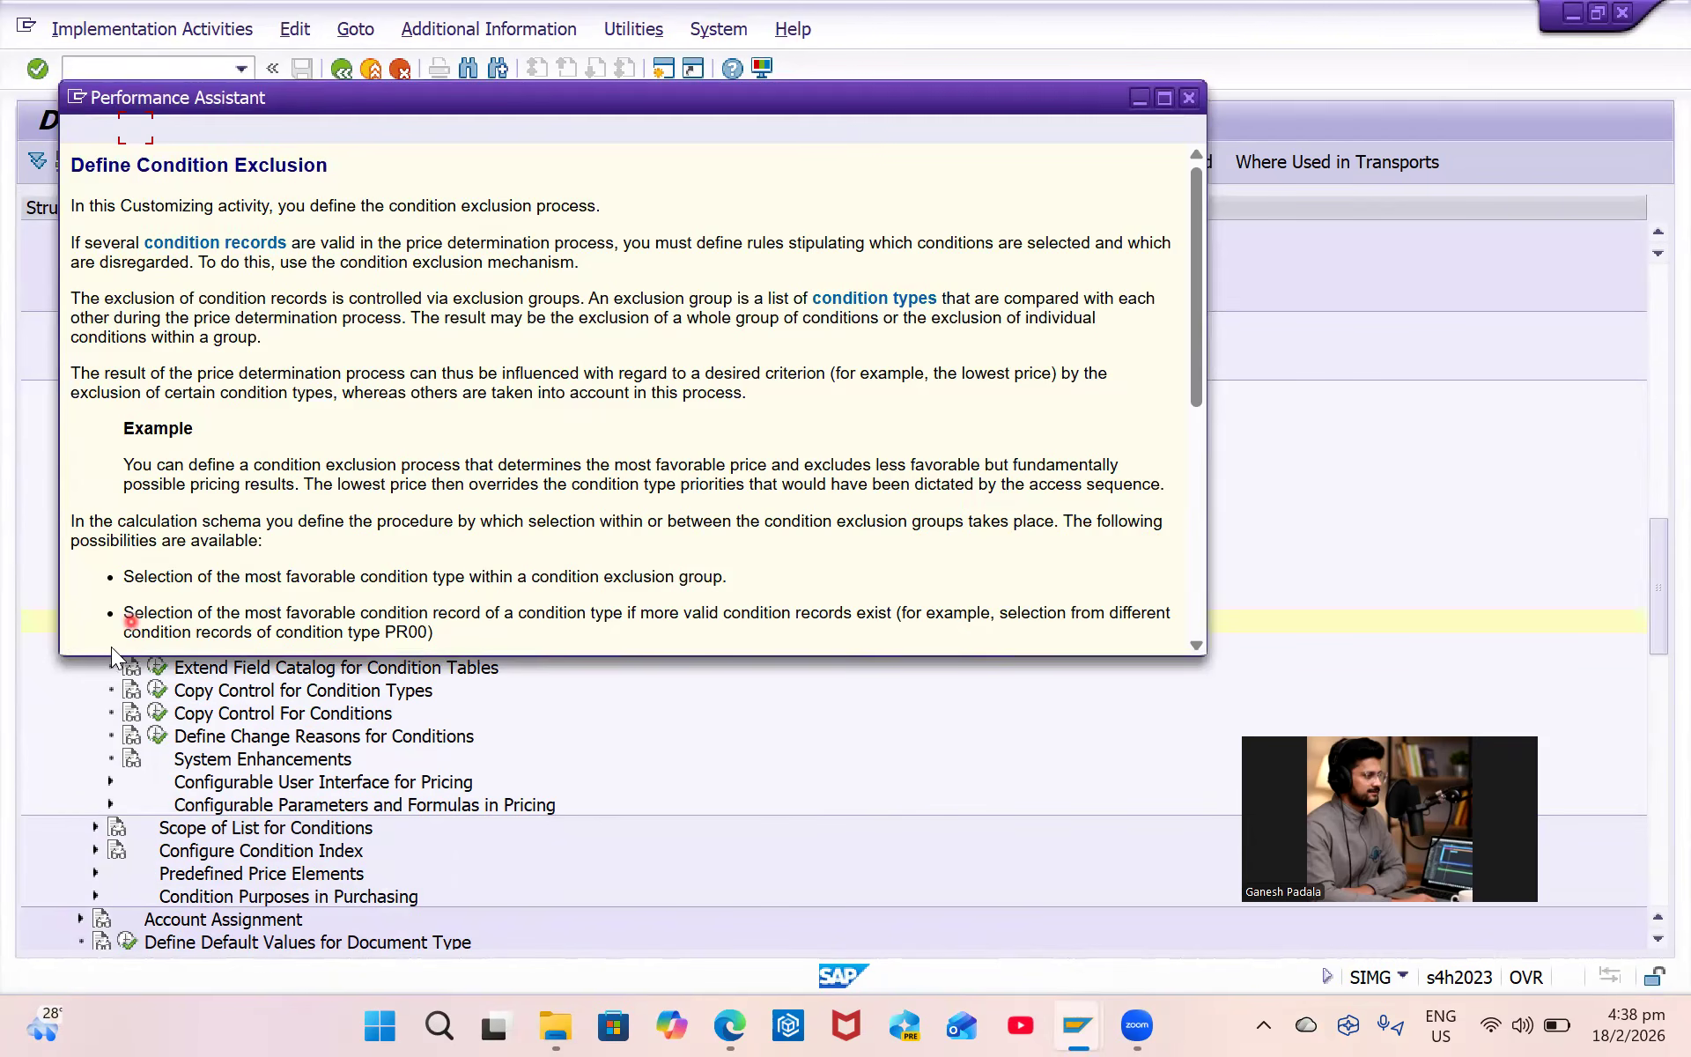
click(1163, 100)
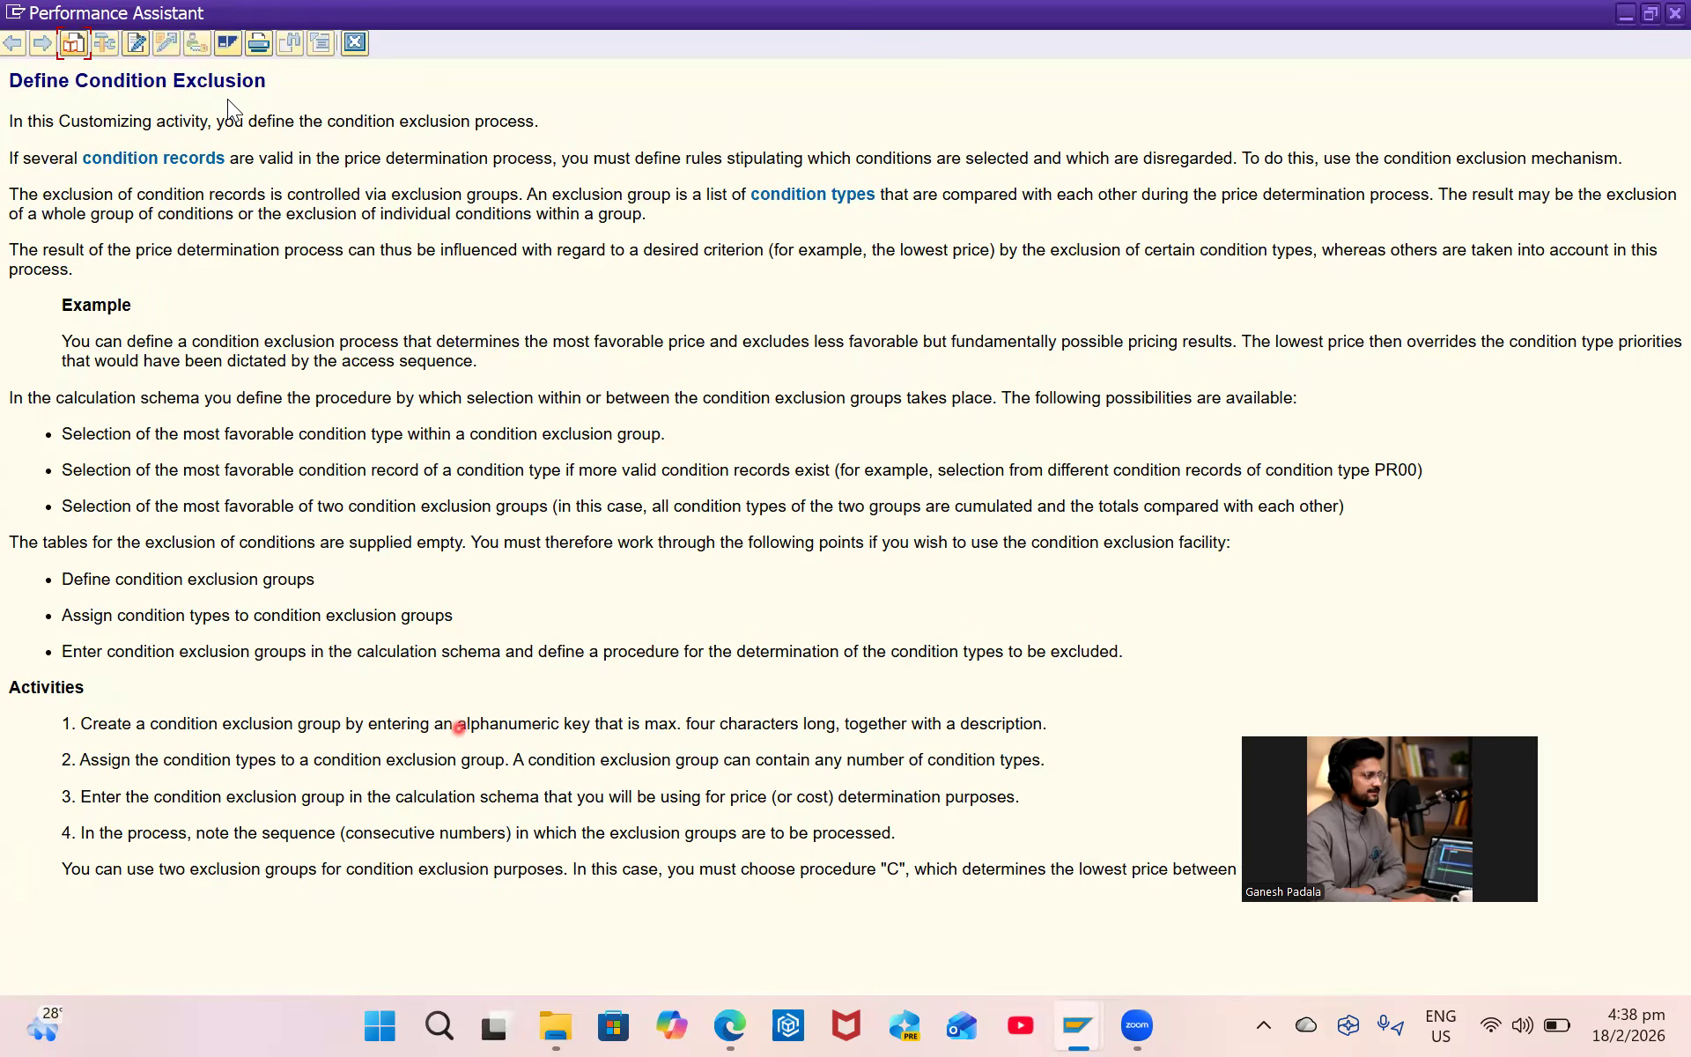
double_click(232, 11)
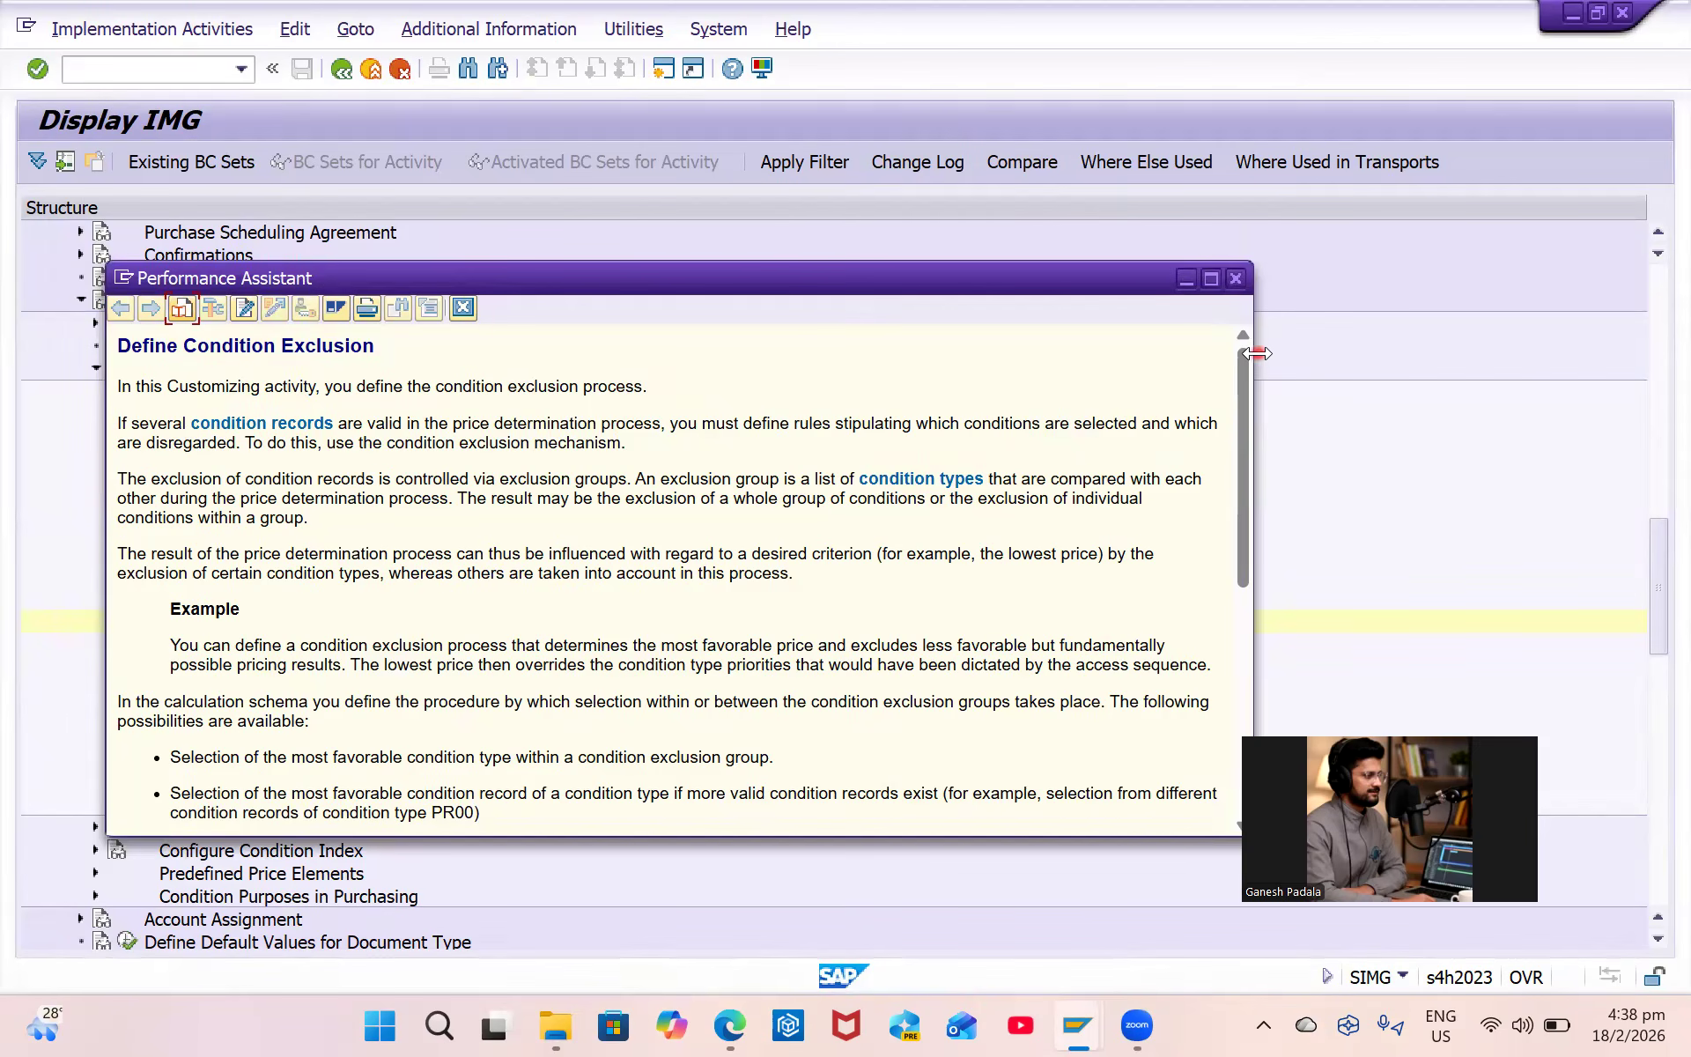
drag(1256, 353, 1530, 354)
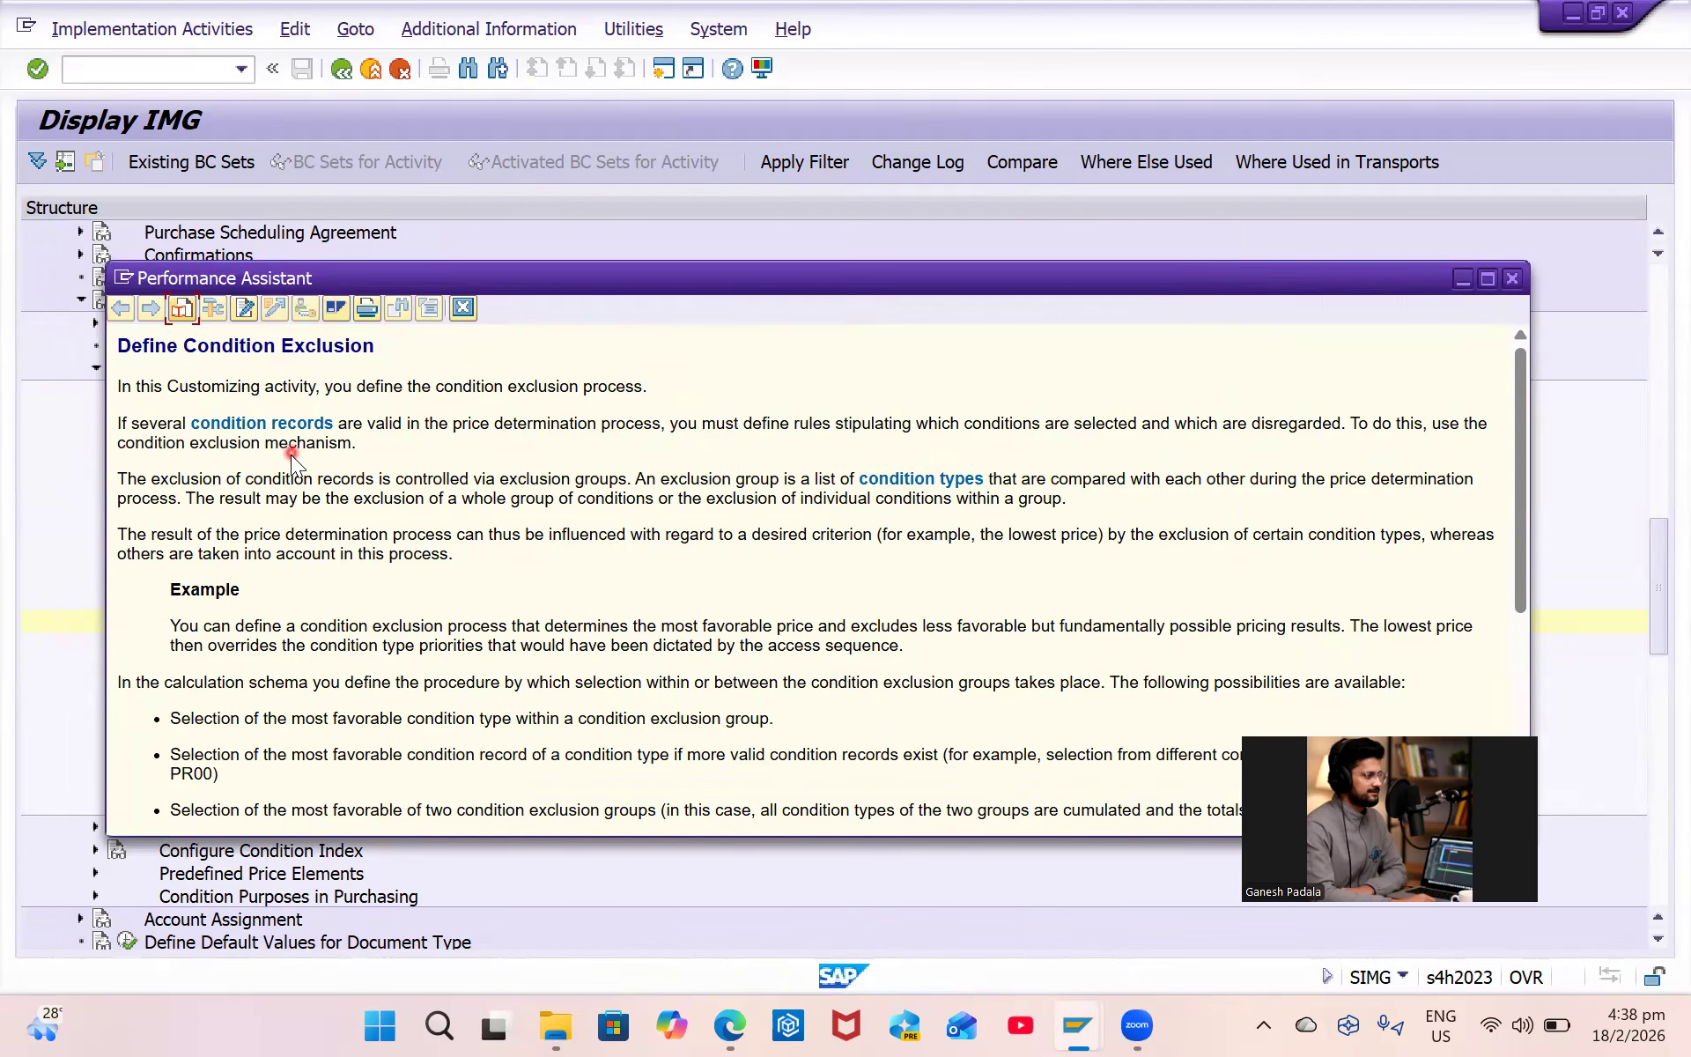
drag(616, 286, 572, 217)
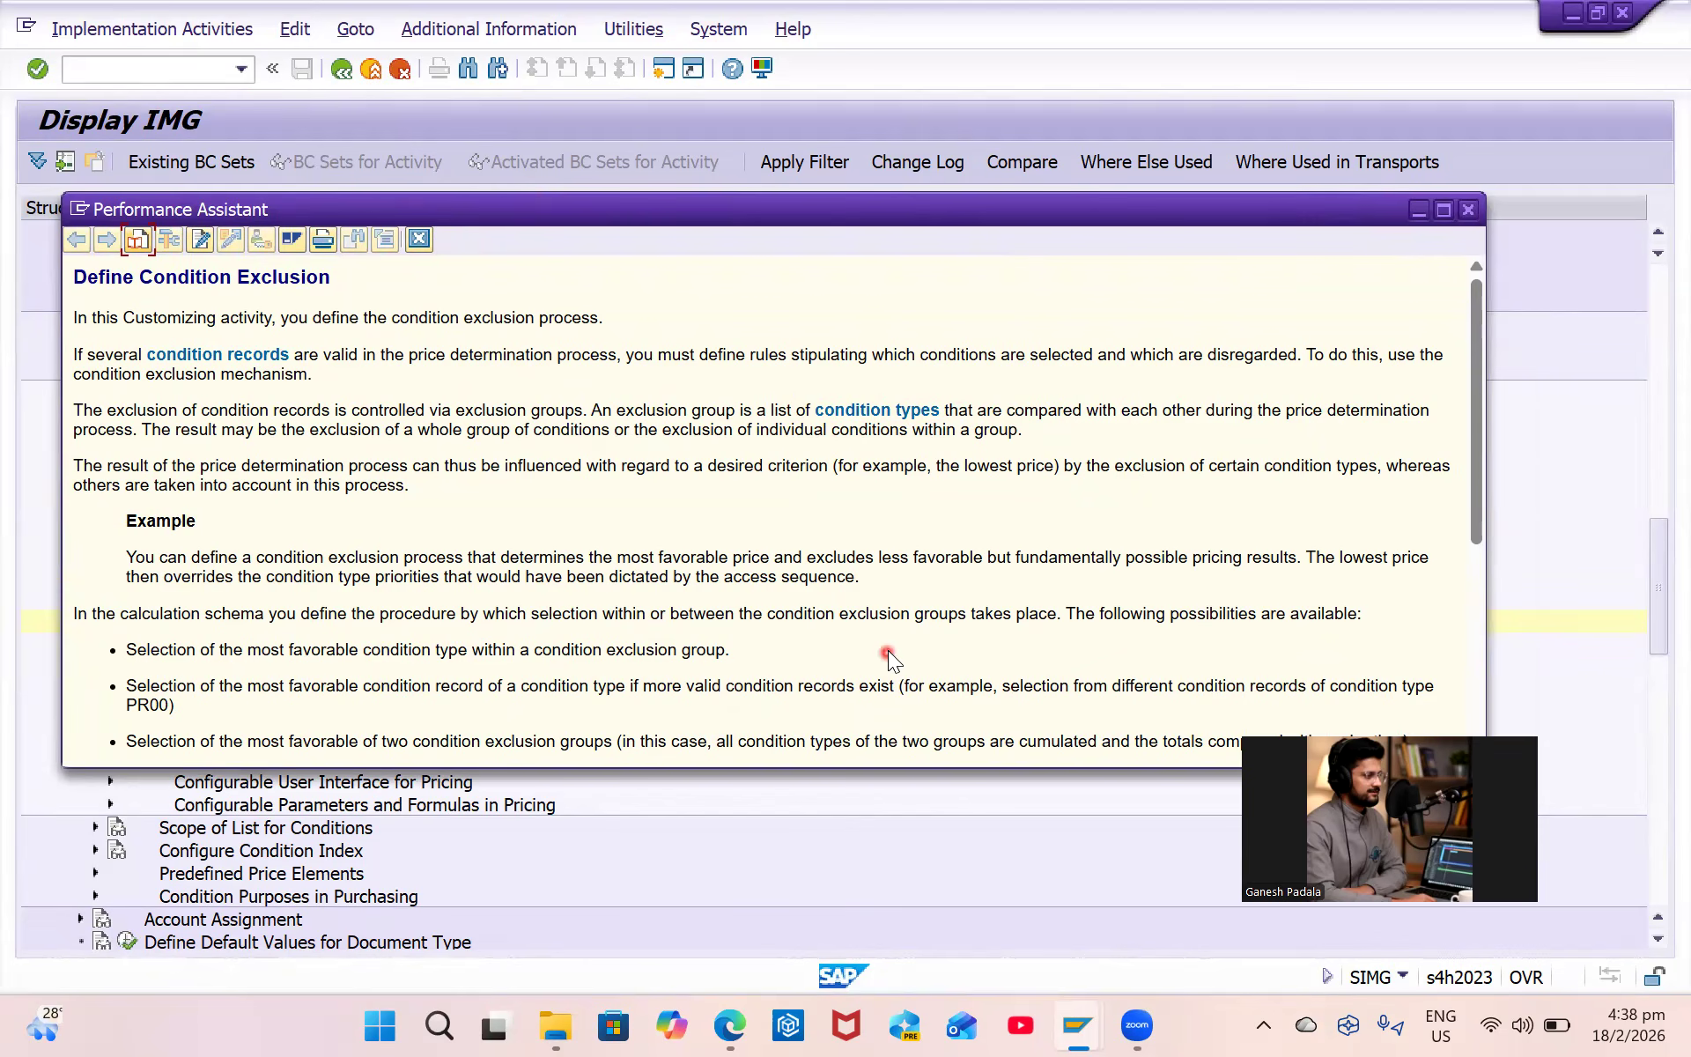
scroll(891, 657, down, 3)
scroll(891, 657, down, 4)
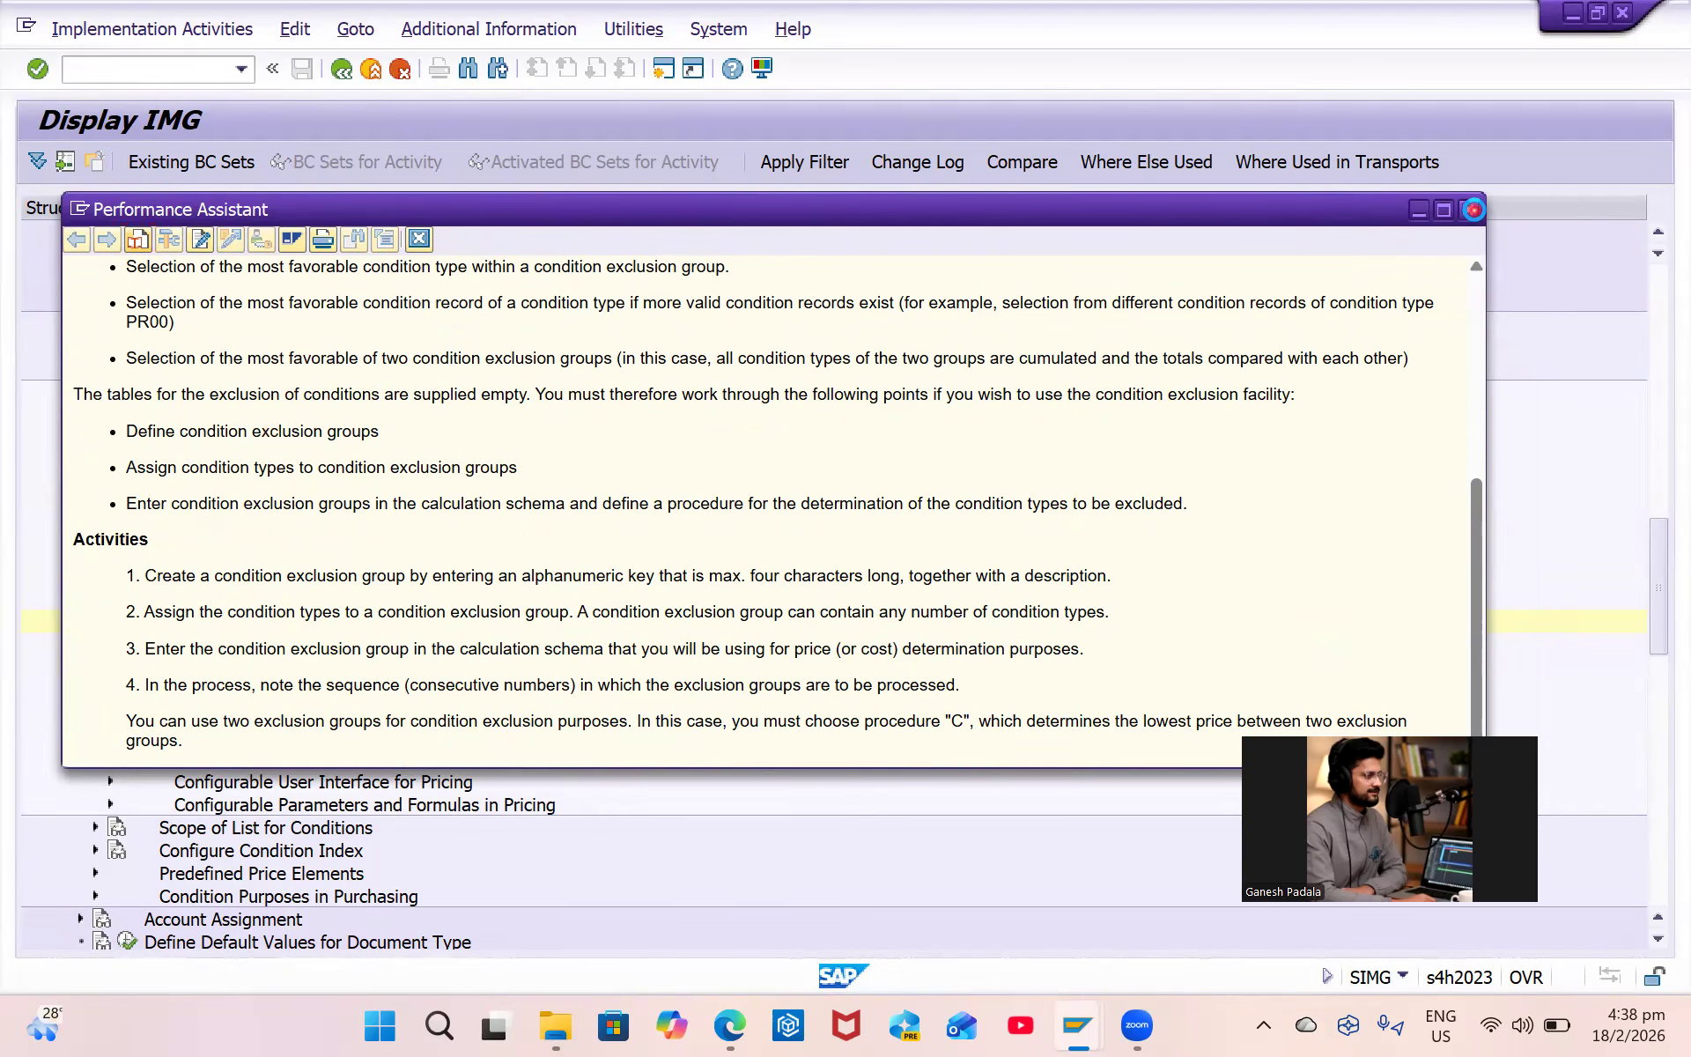
click(1467, 211)
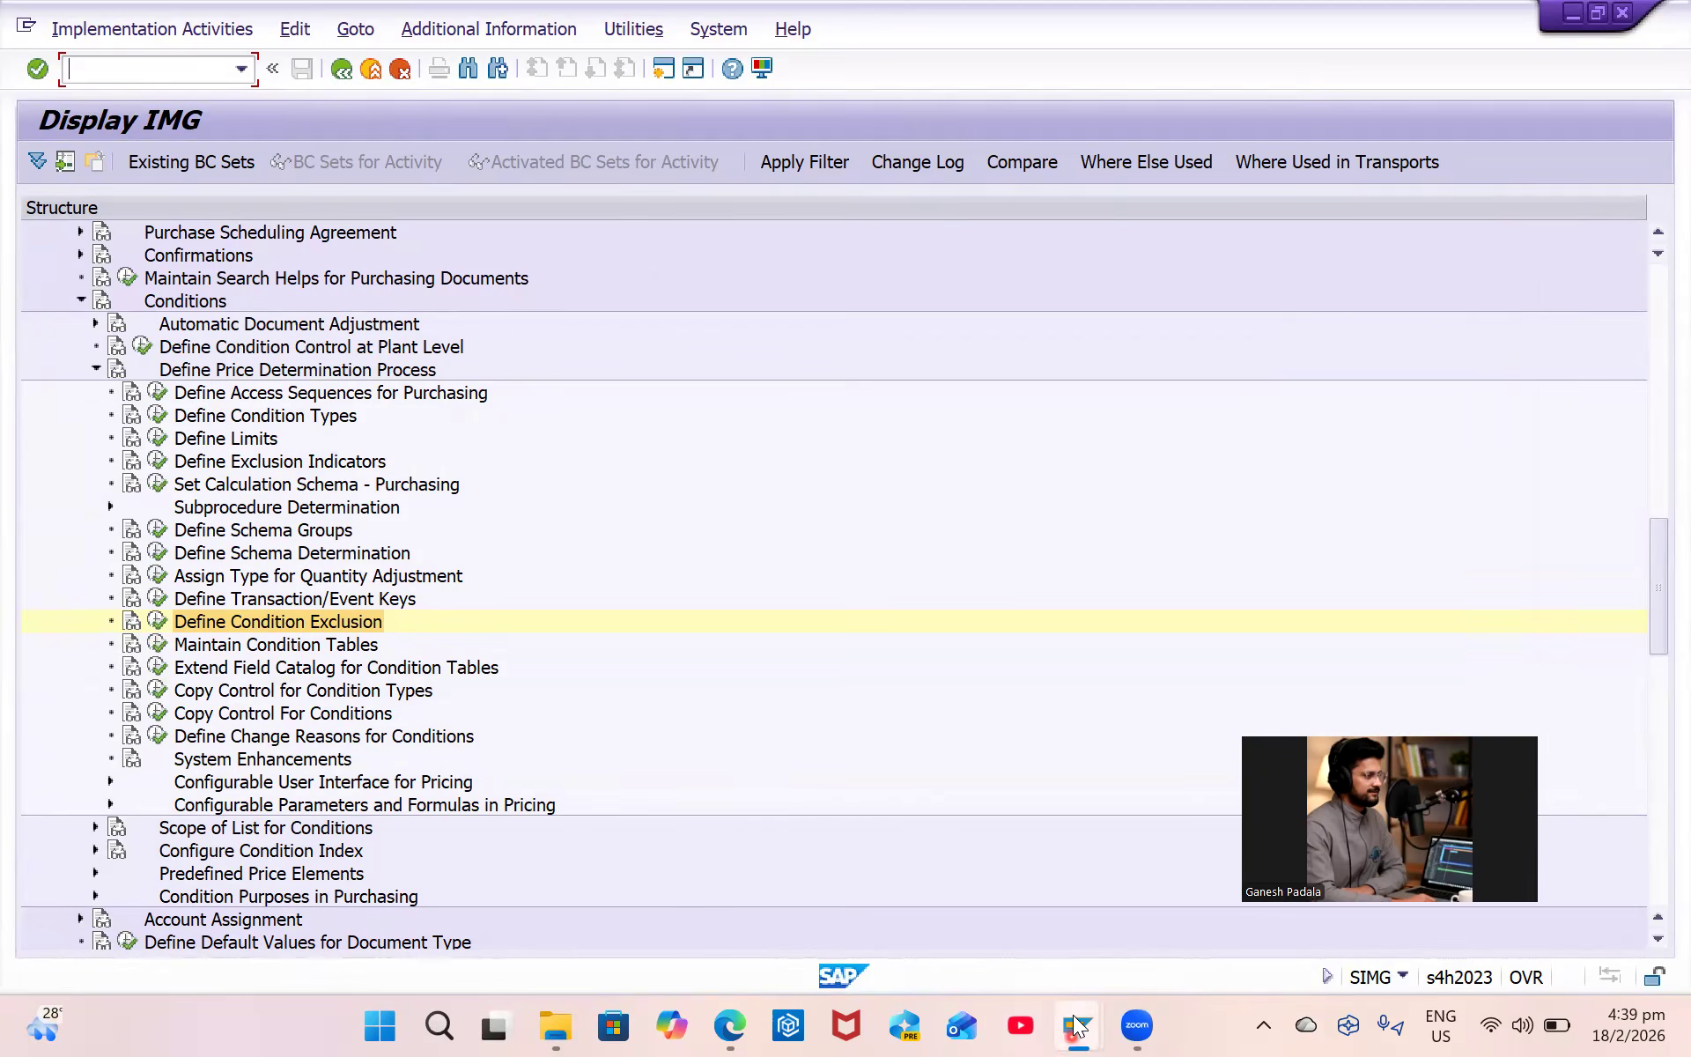
Switch to the SAP session showing the schema control data and start transaction M/08 there.
mouse_move(1076, 1026)
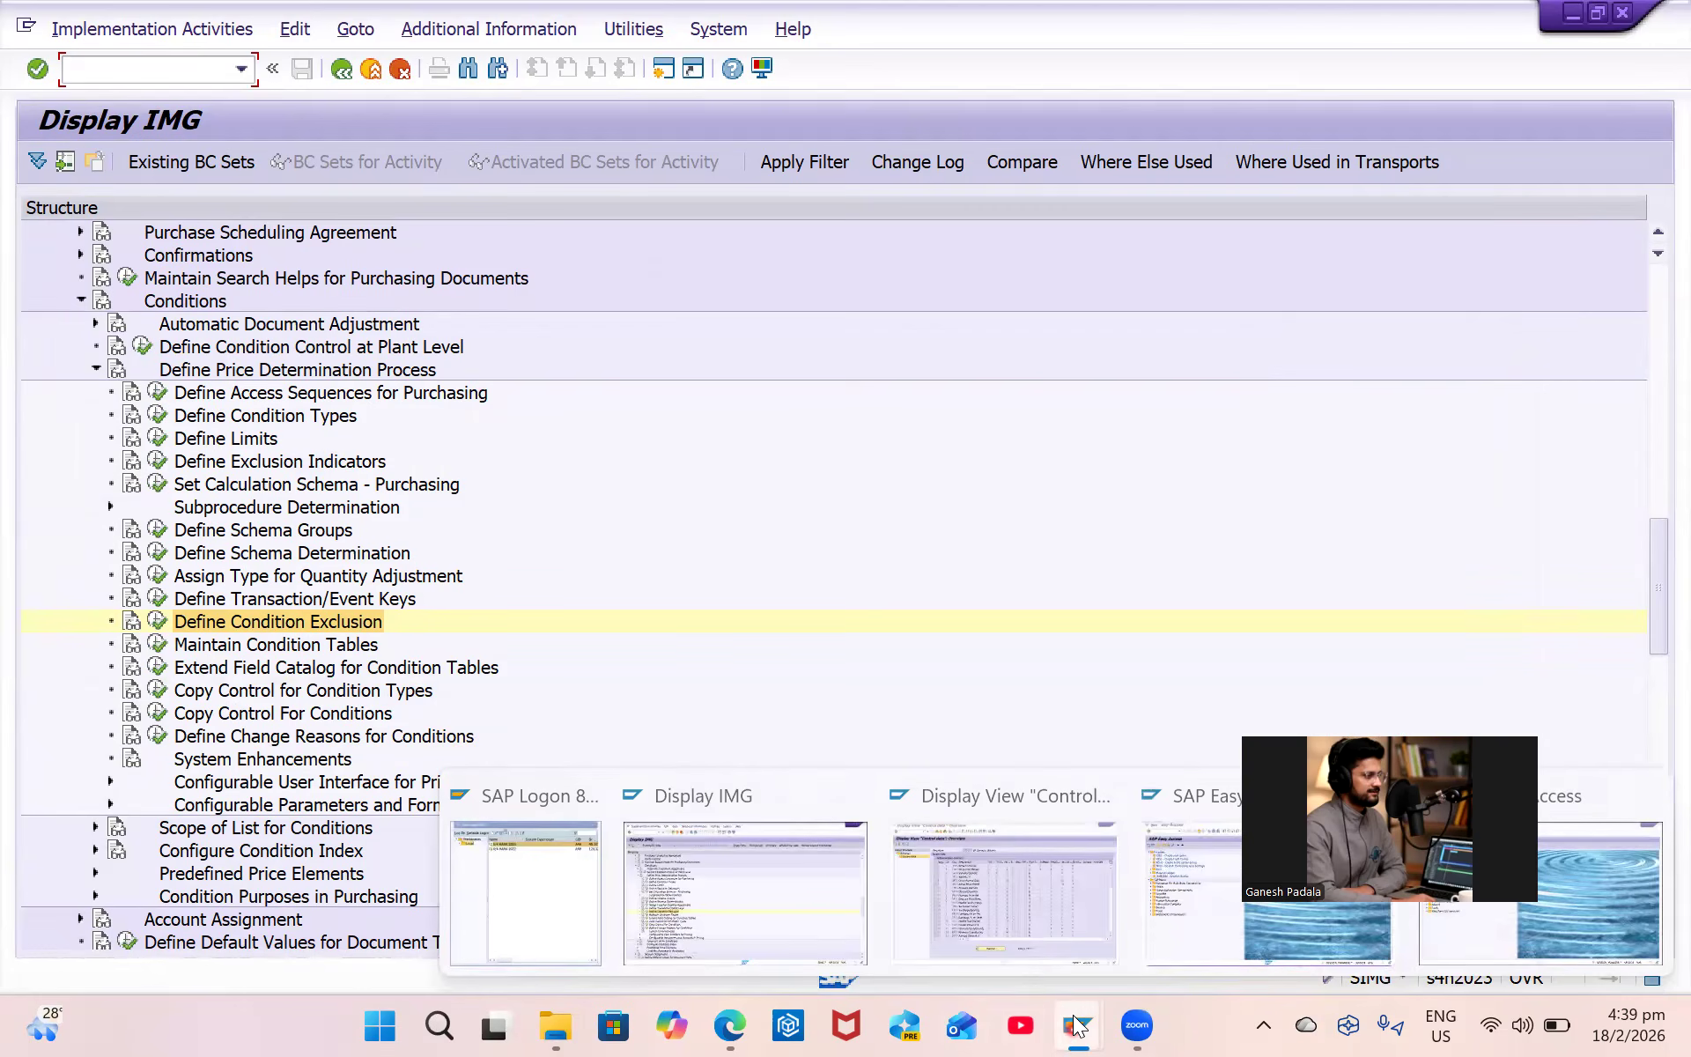
click(988, 896)
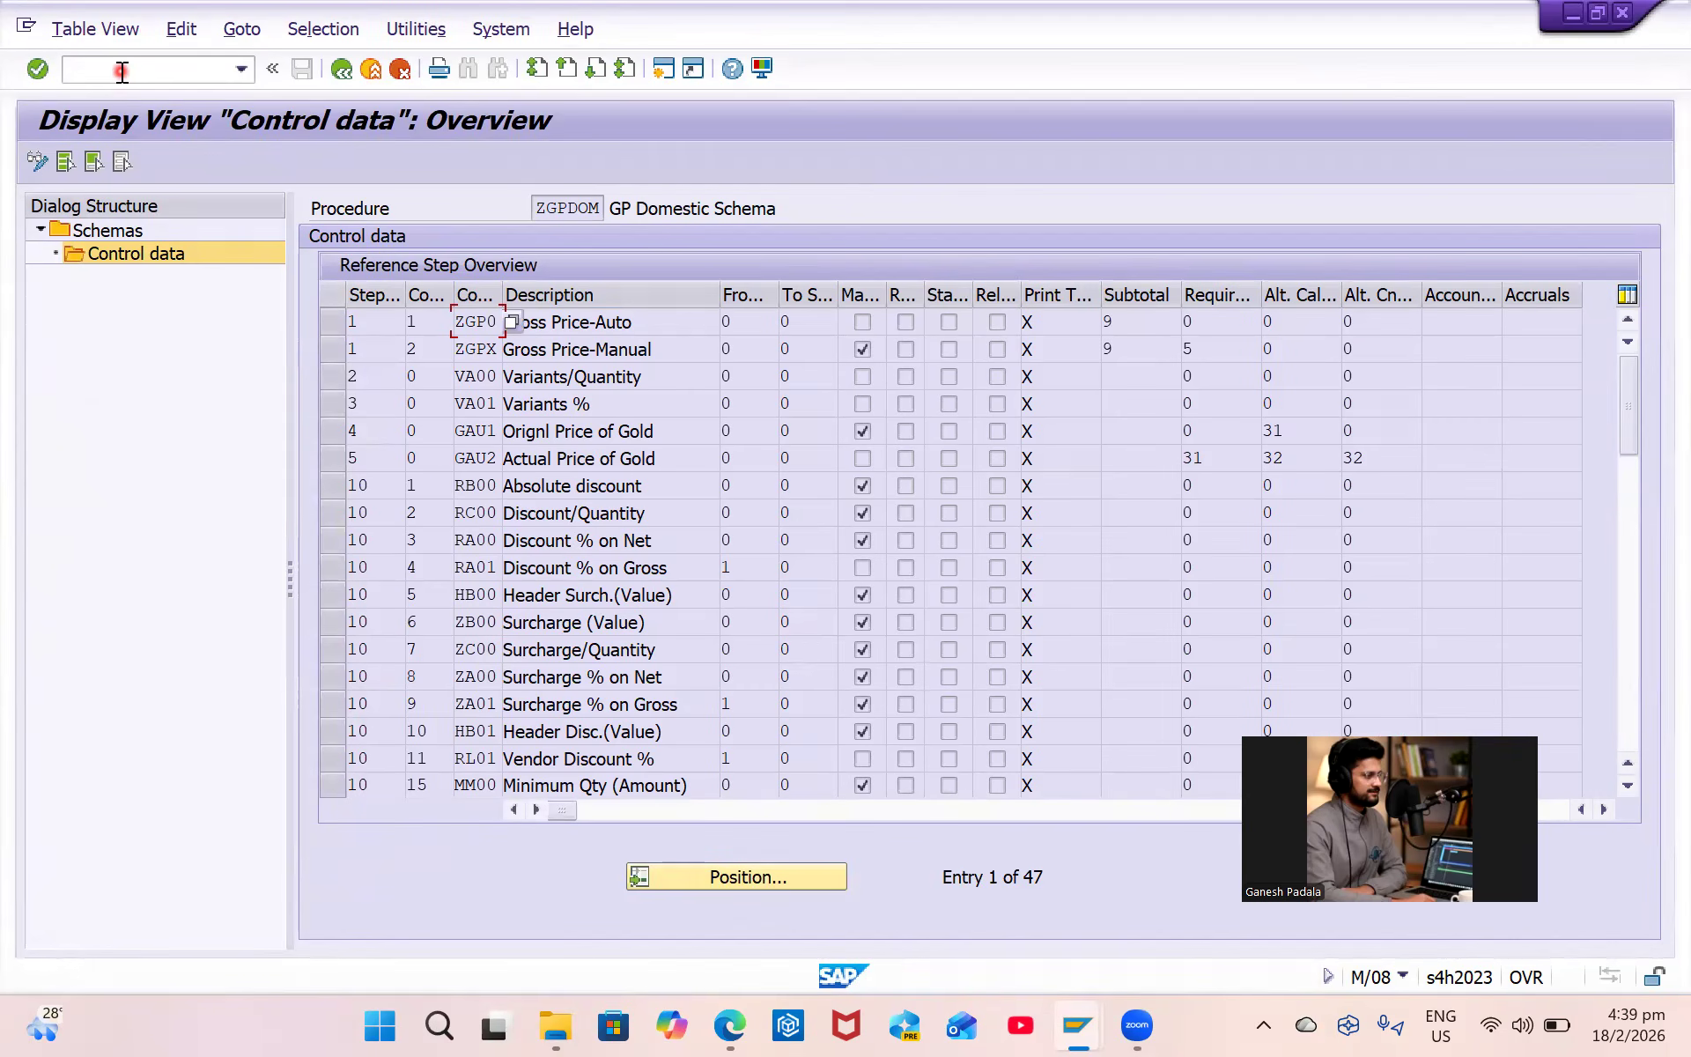
click(101, 69)
text(/NM/06)
key(Return)
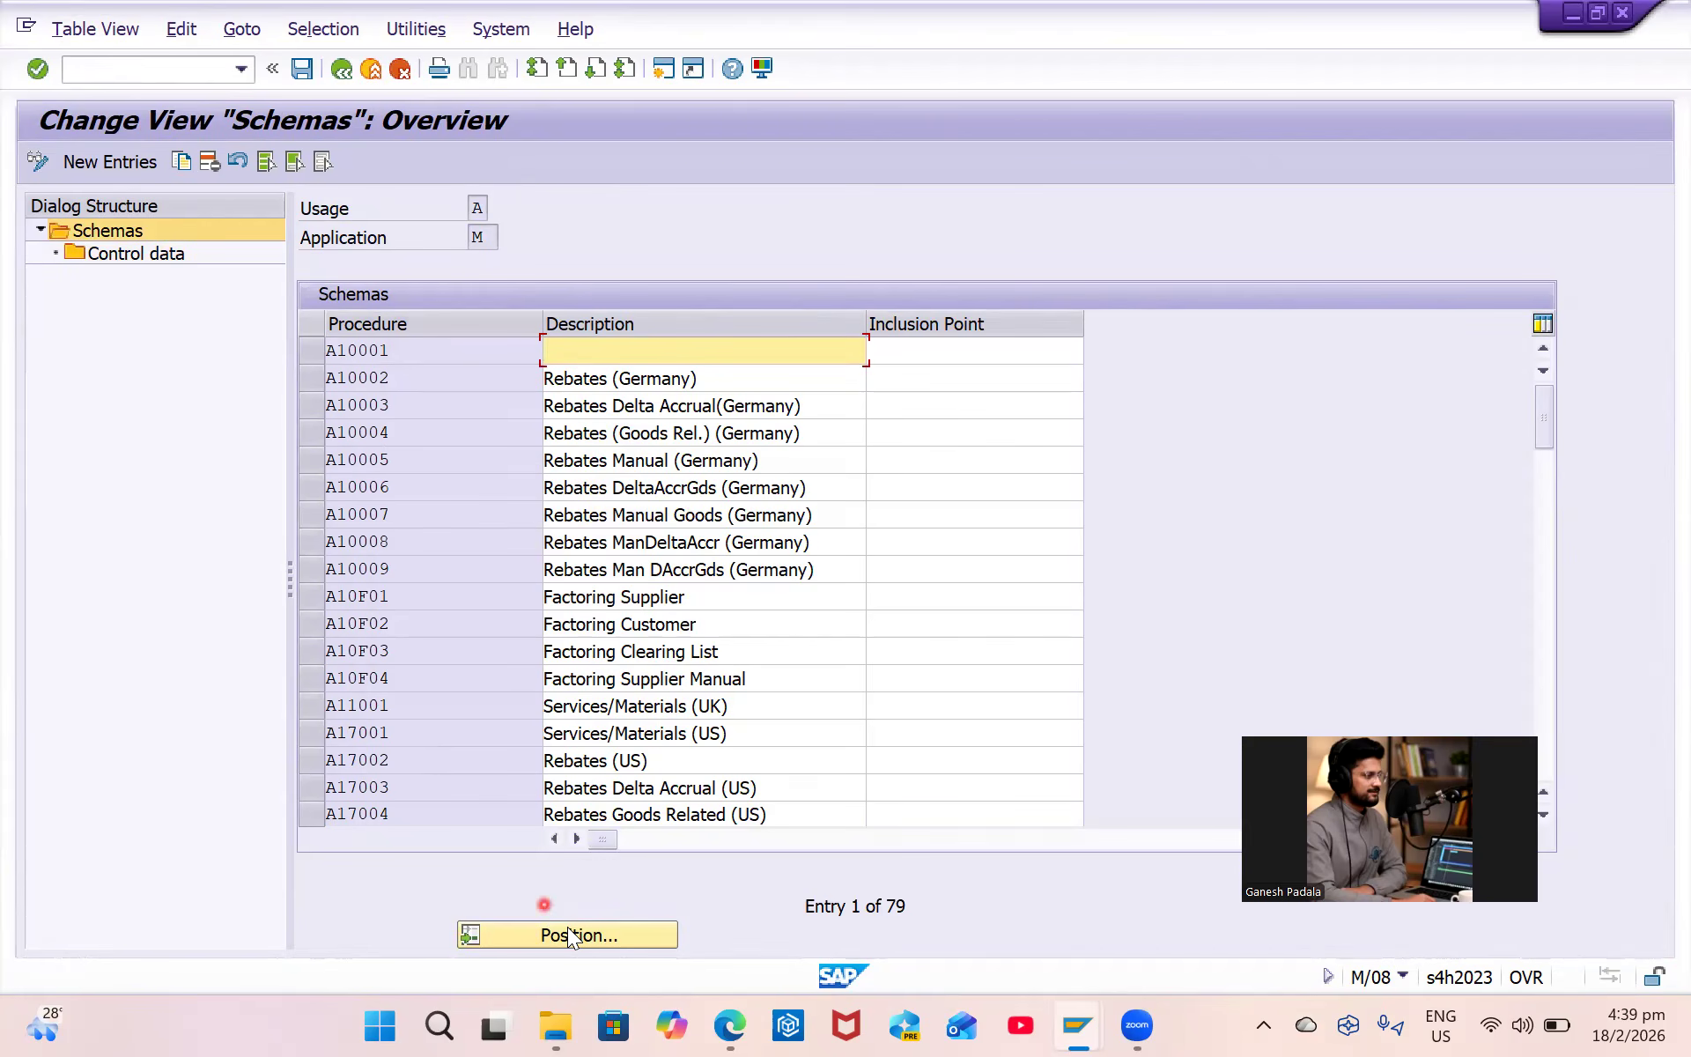
Find calculation schema ZGPDOM by positioning on ZGD and show its control data in display mode.
click(592, 939)
text(ZD)
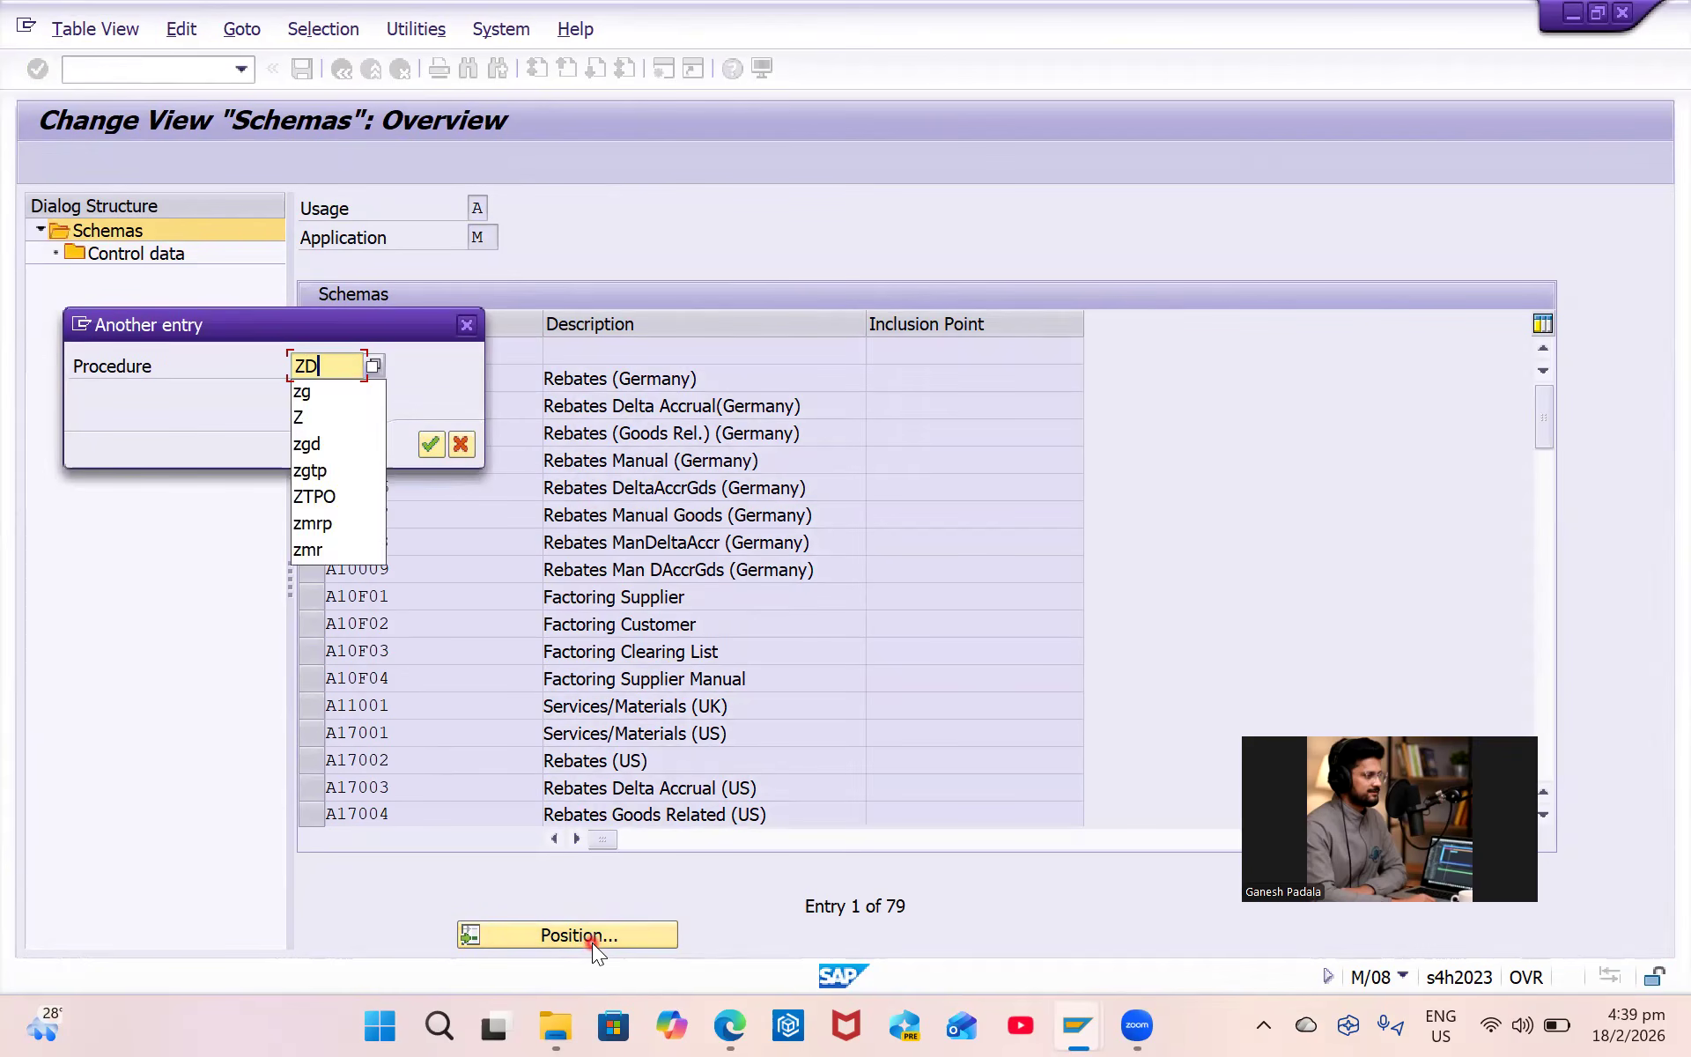
key(BackSpace)
text(GD)
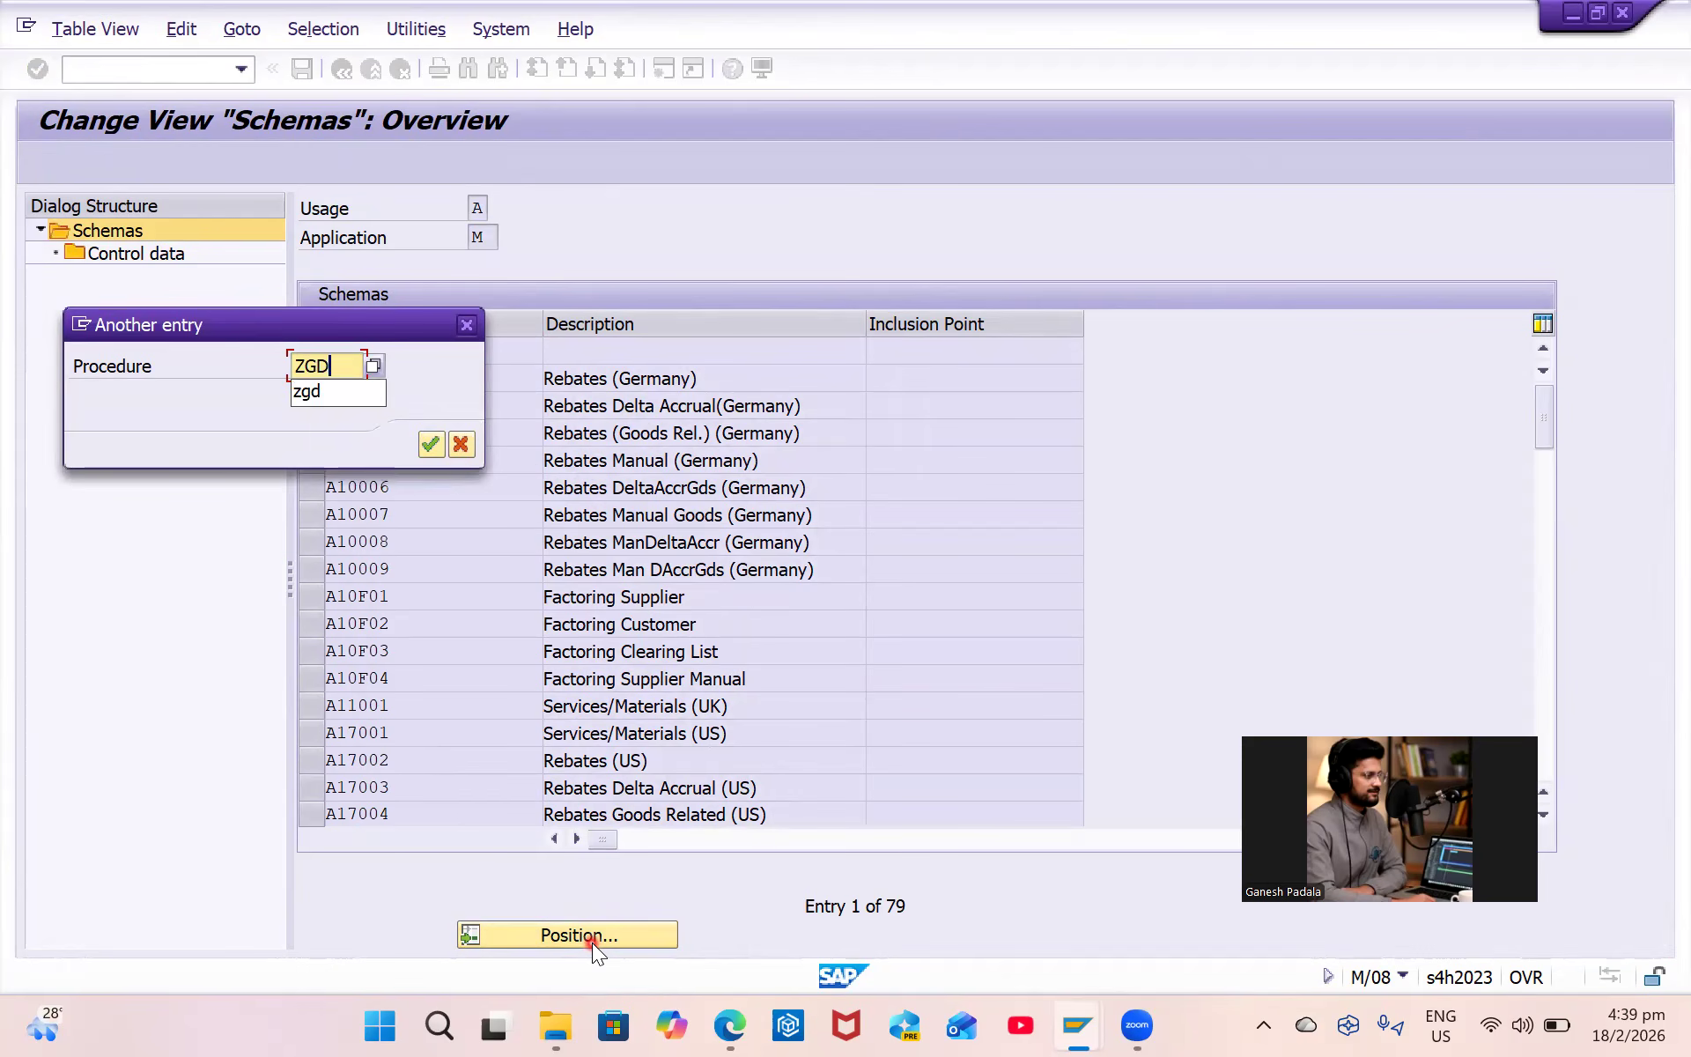
key(Return)
click(320, 352)
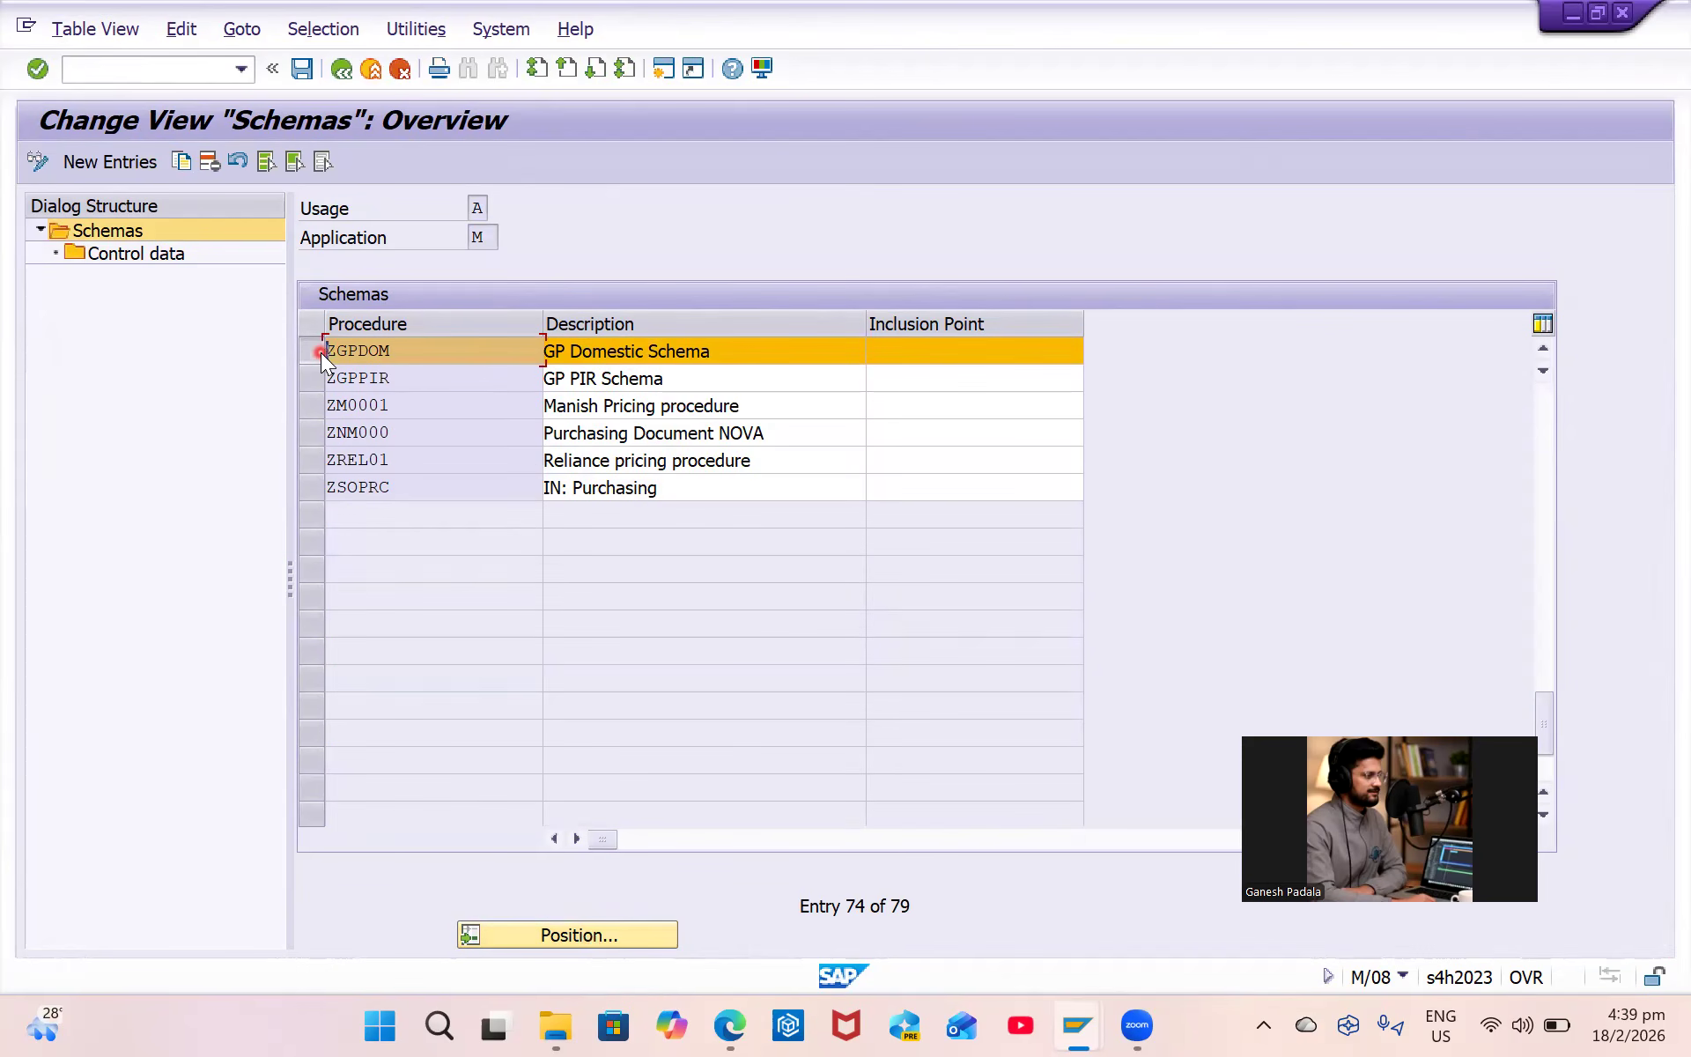
click(148, 254)
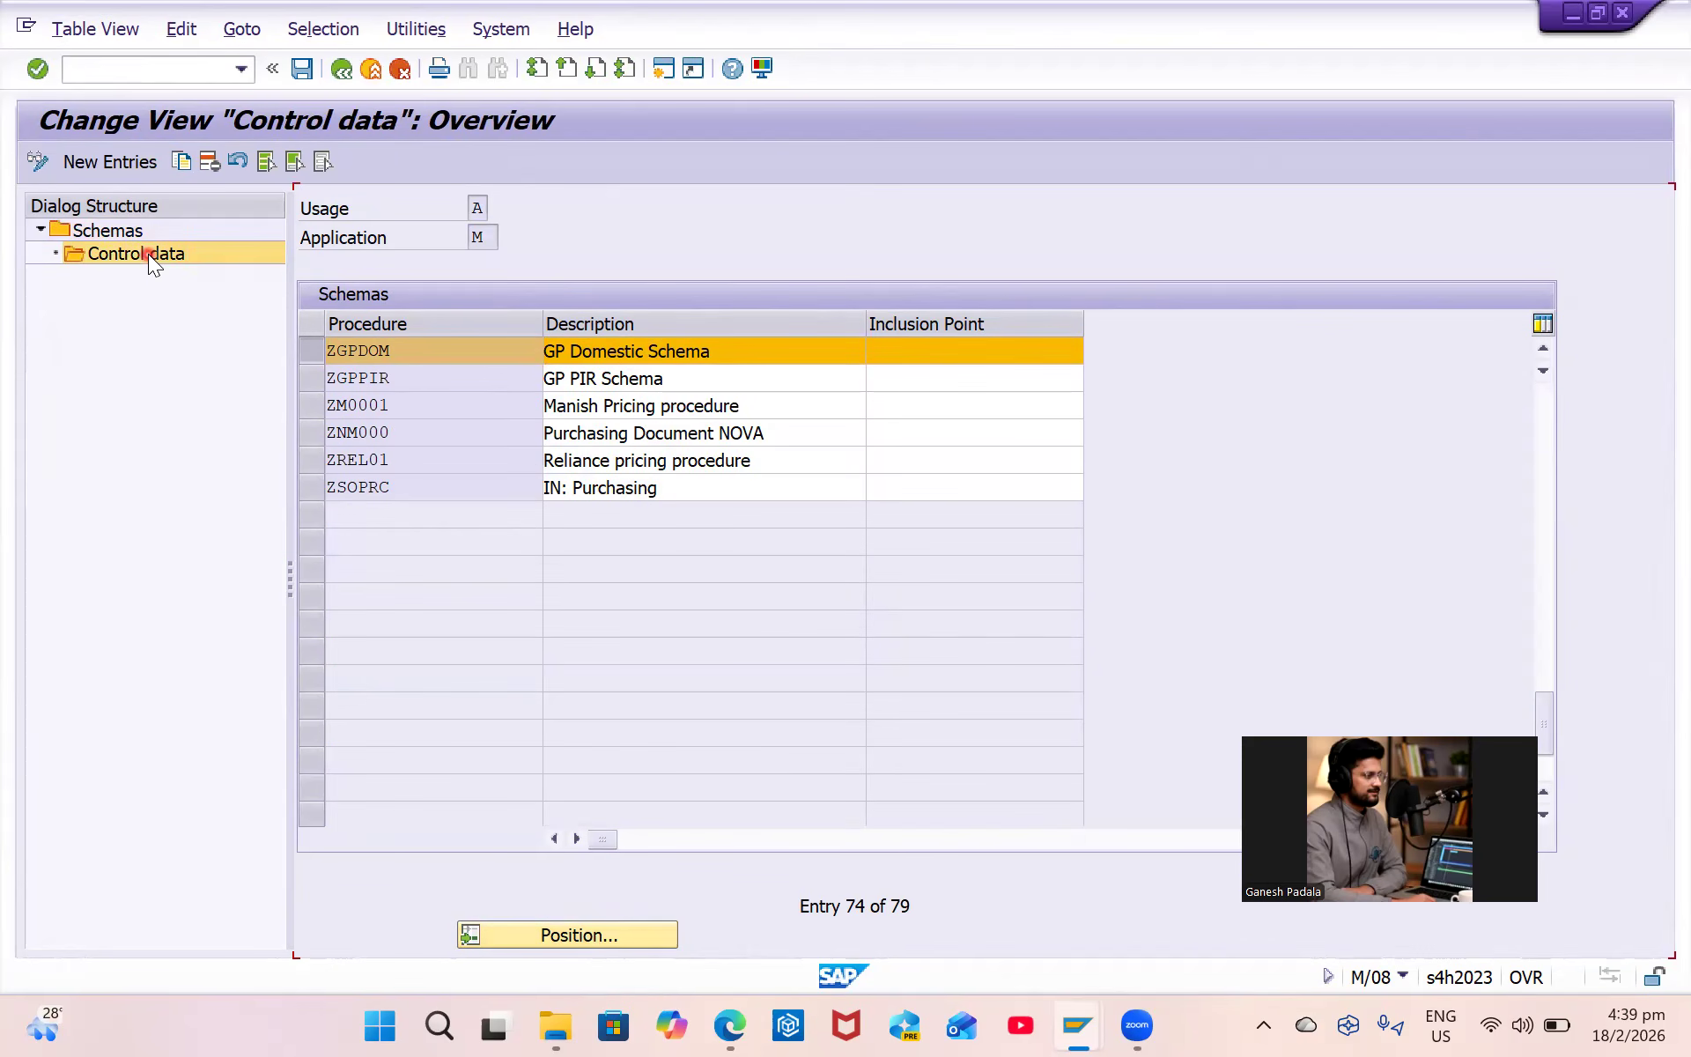
click(37, 161)
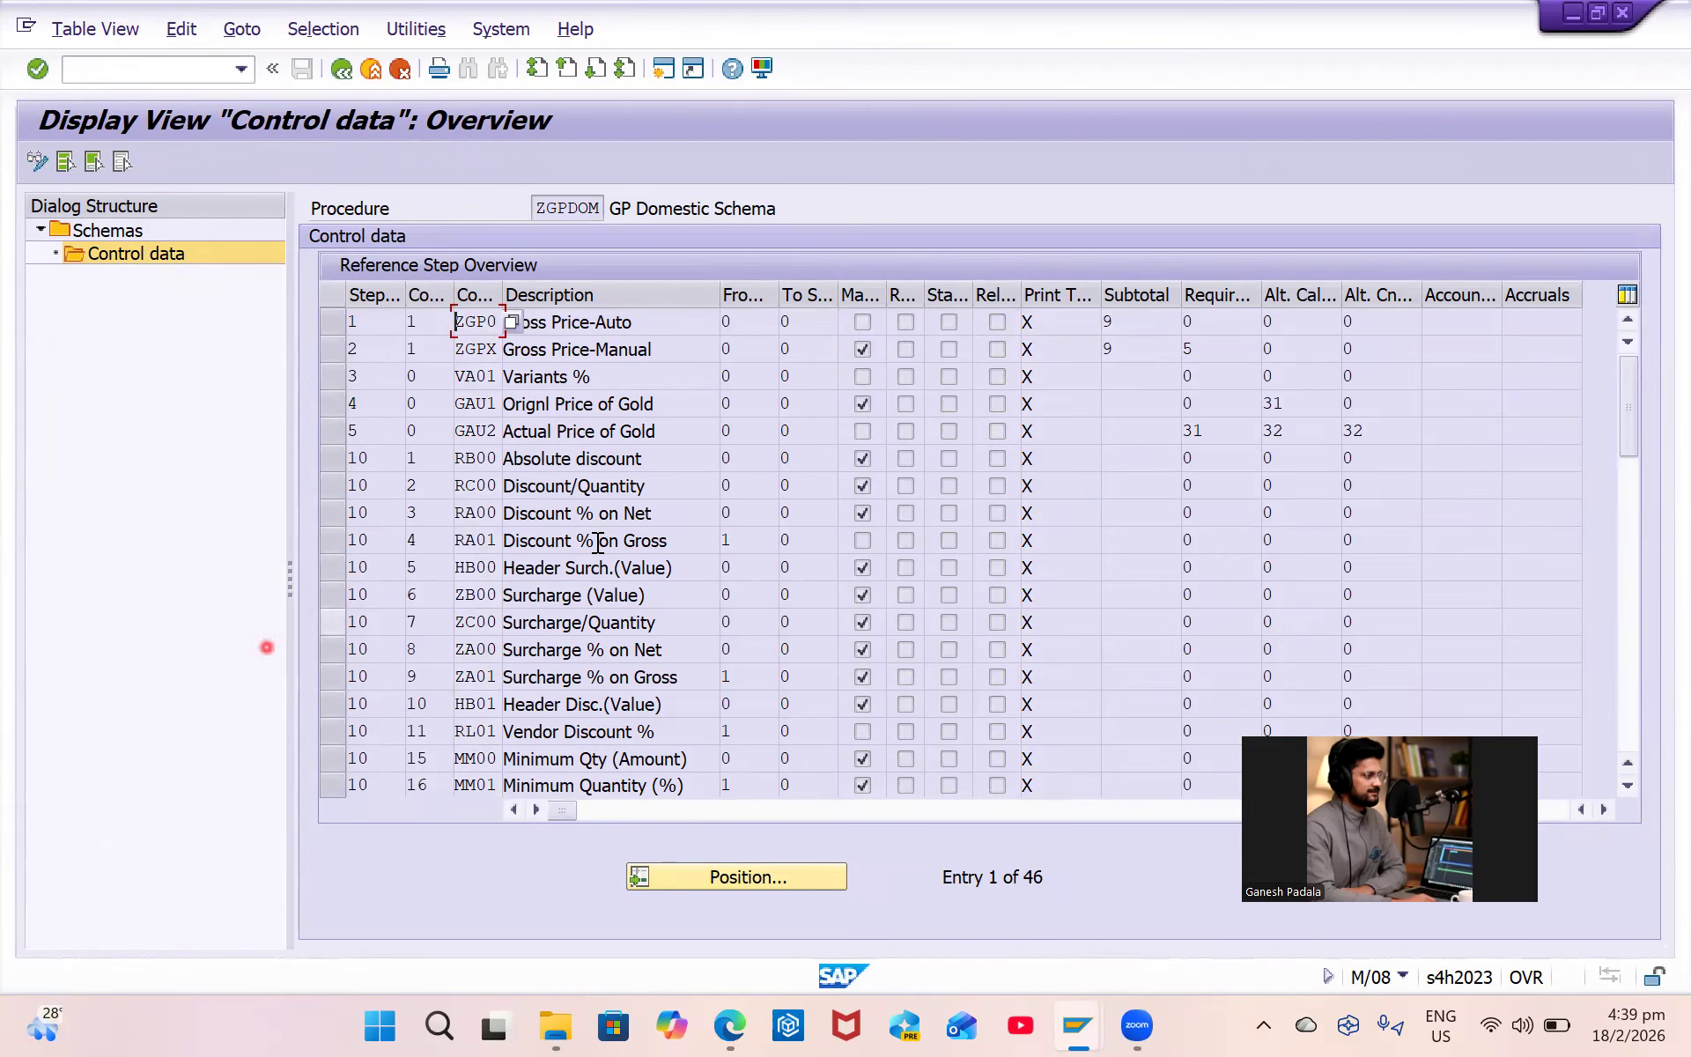
Mark the discount rows RB00 to RA01, the surcharge rows and the two gross price rows with freehand annotations.
click(896, 176)
click(1590, 224)
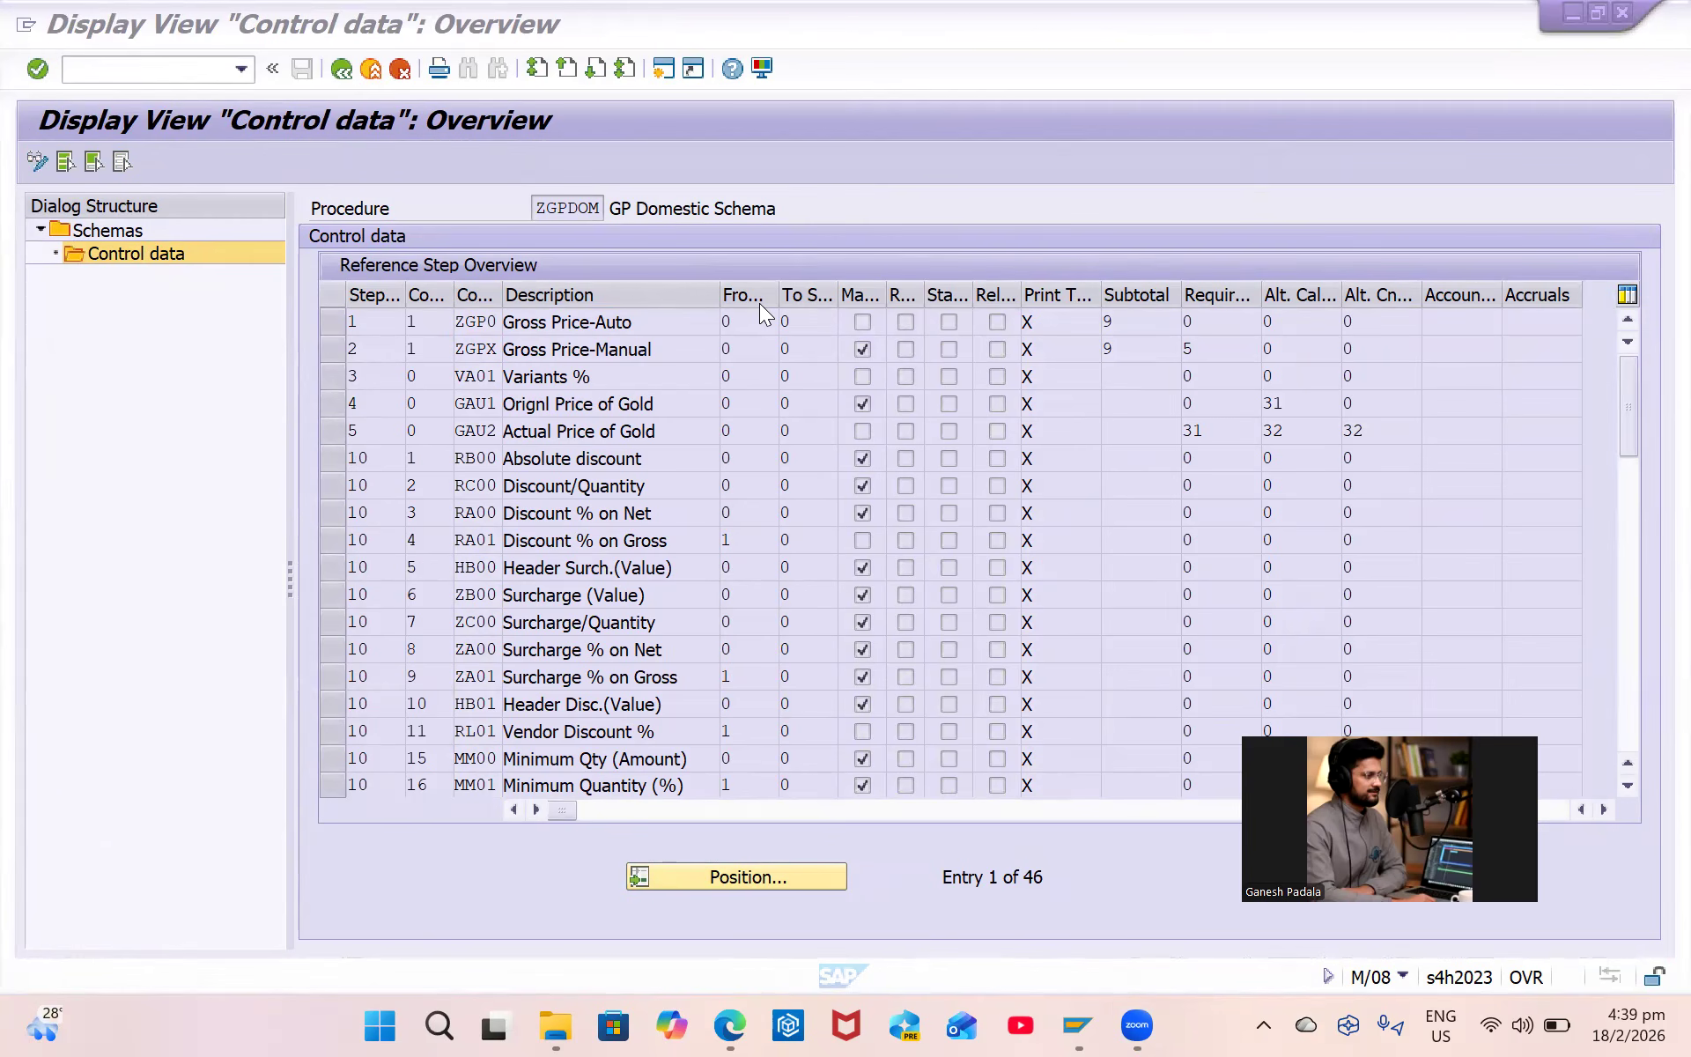
drag(341, 451, 339, 562)
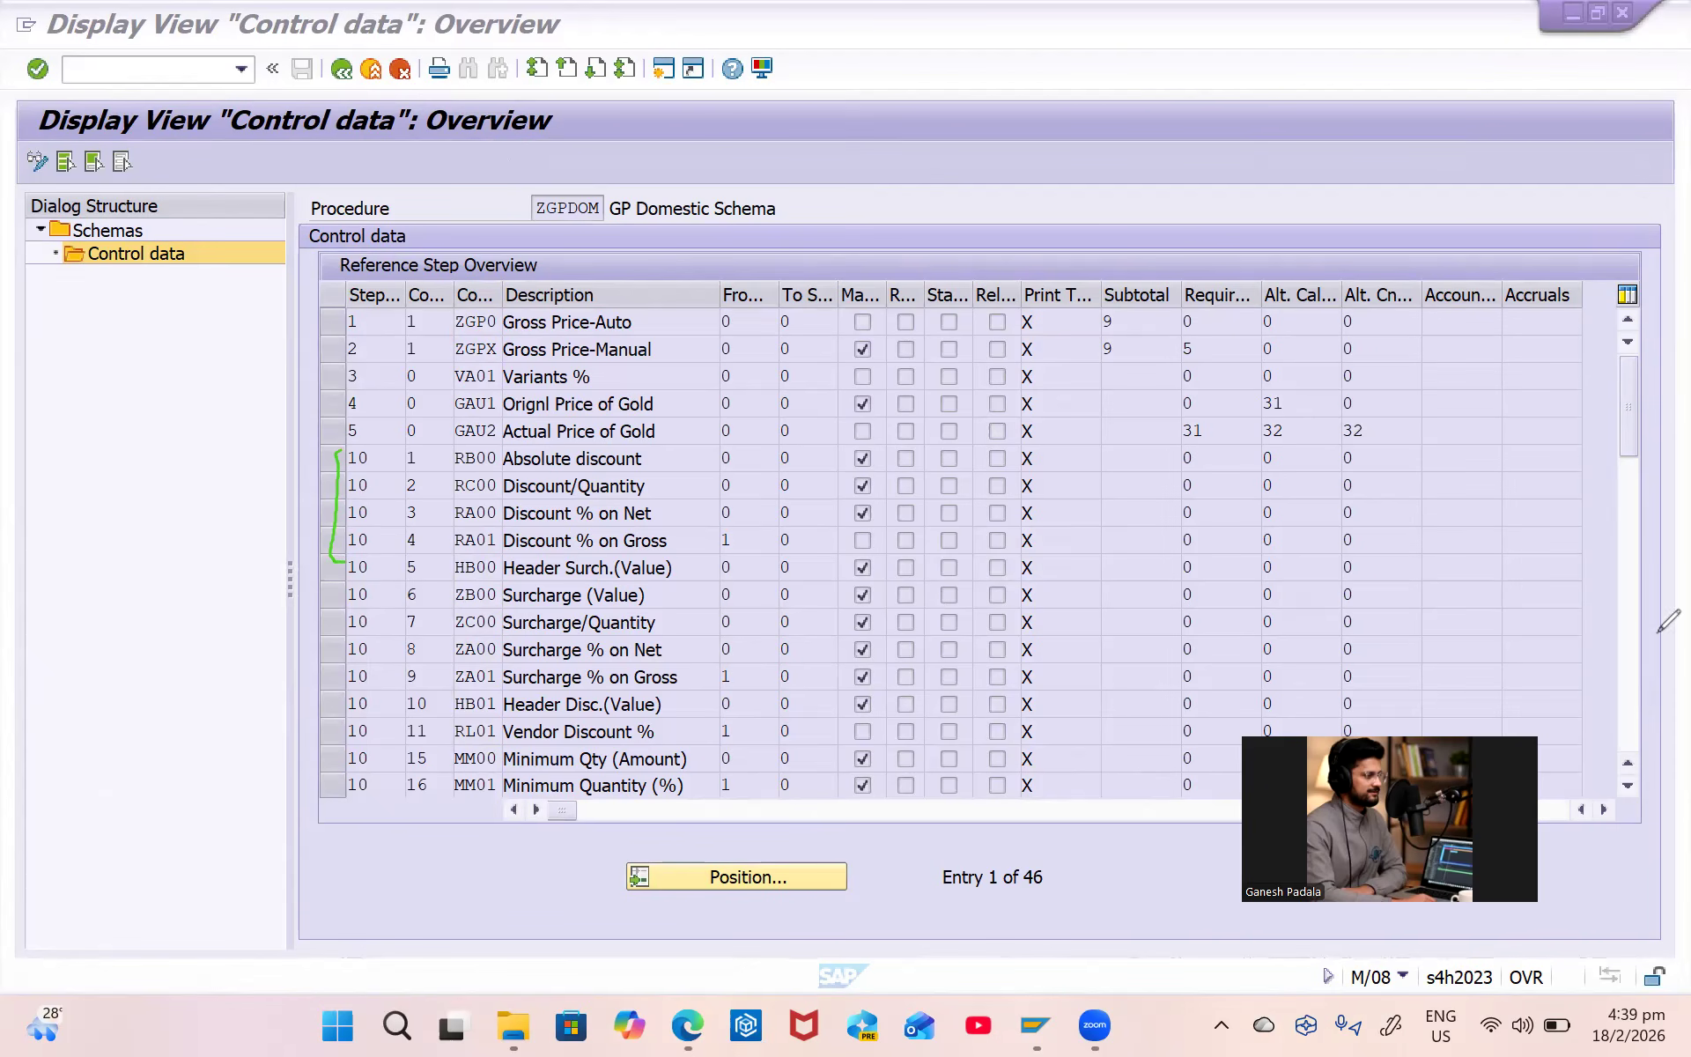
mouse_move(328, 560)
mouse_down()
mouse_move(640, 552)
mouse_move(672, 481)
mouse_move(489, 446)
mouse_move(357, 447)
mouse_move(328, 560)
mouse_move(374, 561)
mouse_up()
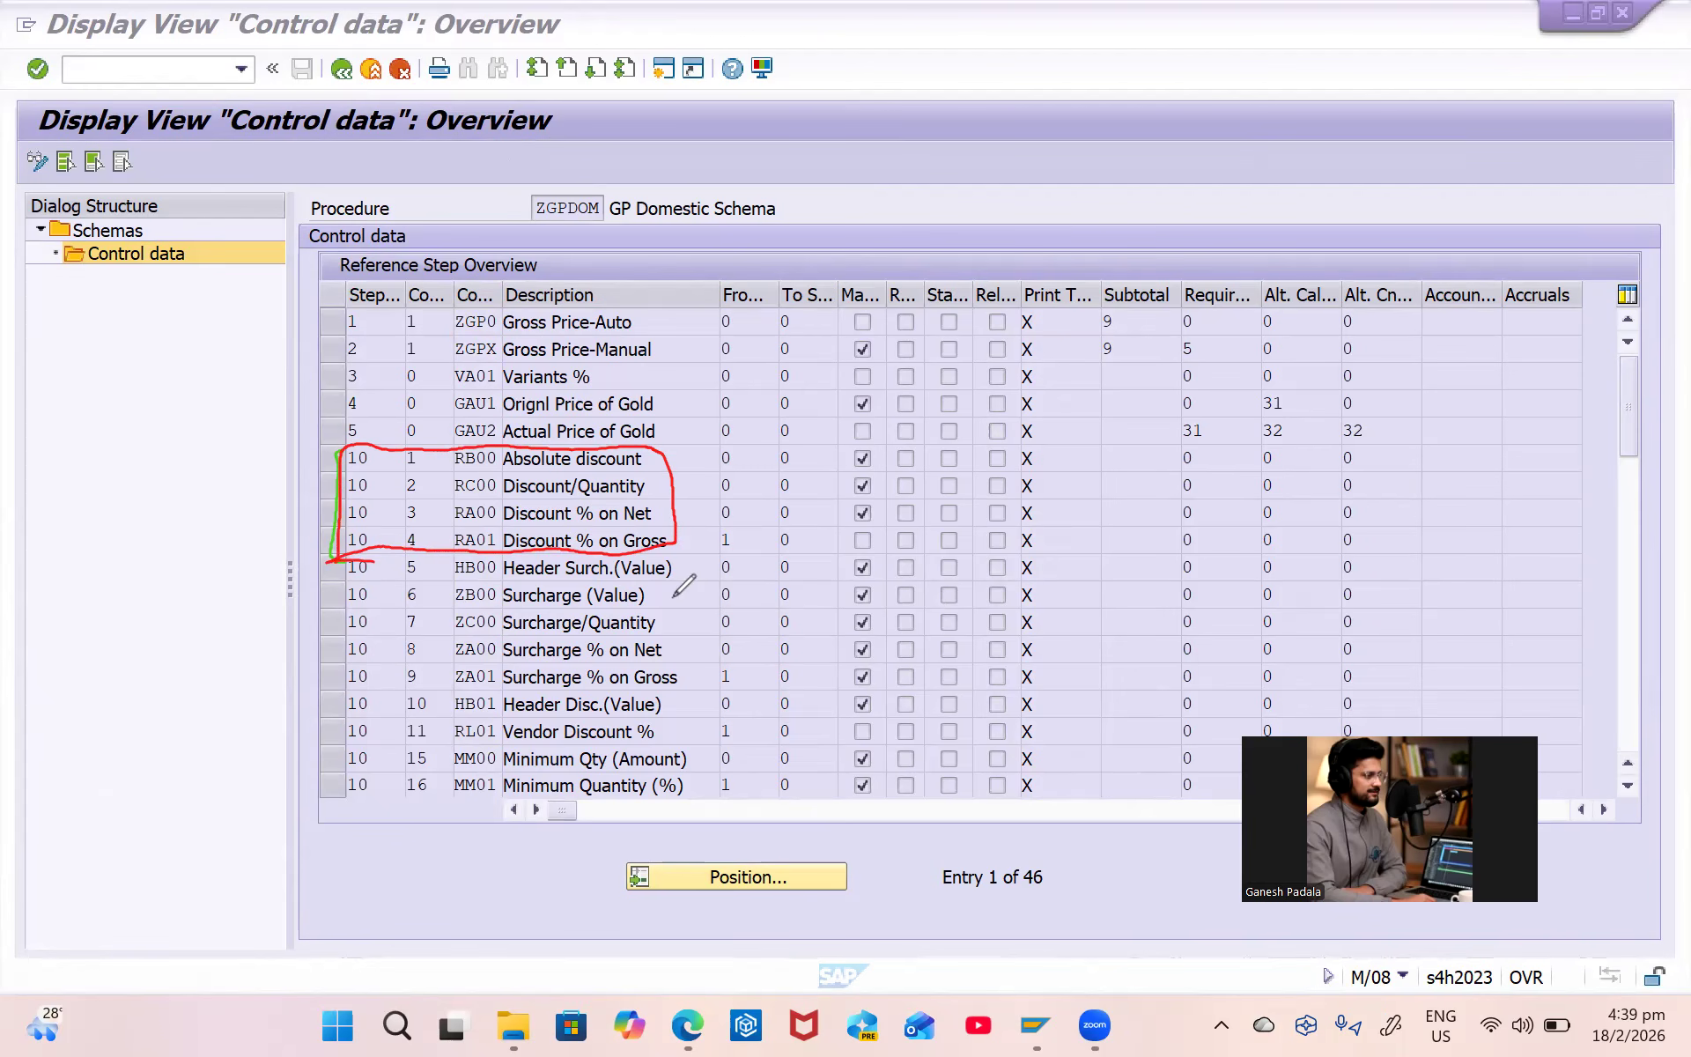
drag(671, 595, 680, 648)
drag(668, 311, 677, 363)
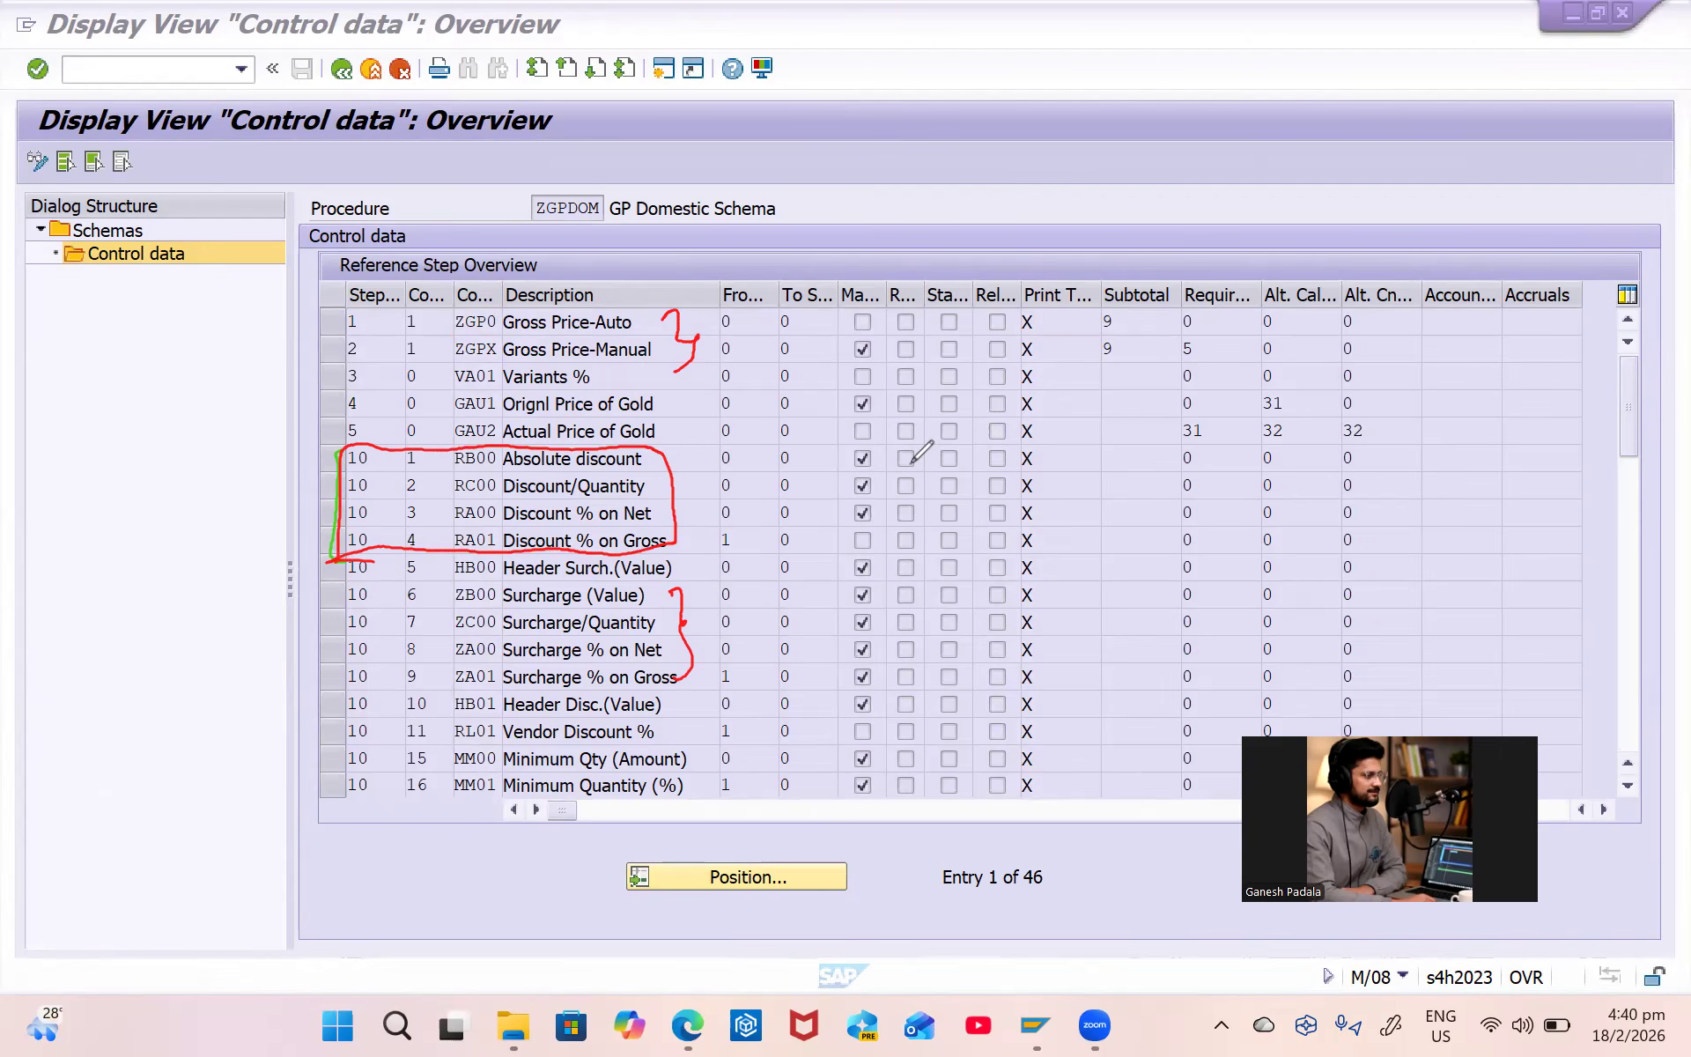
mouse_move(653, 484)
mouse_down()
mouse_move(679, 478)
mouse_move(670, 512)
mouse_move(695, 495)
mouse_up()
mouse_move(338, 480)
mouse_down()
mouse_move(292, 527)
mouse_move(382, 518)
mouse_up()
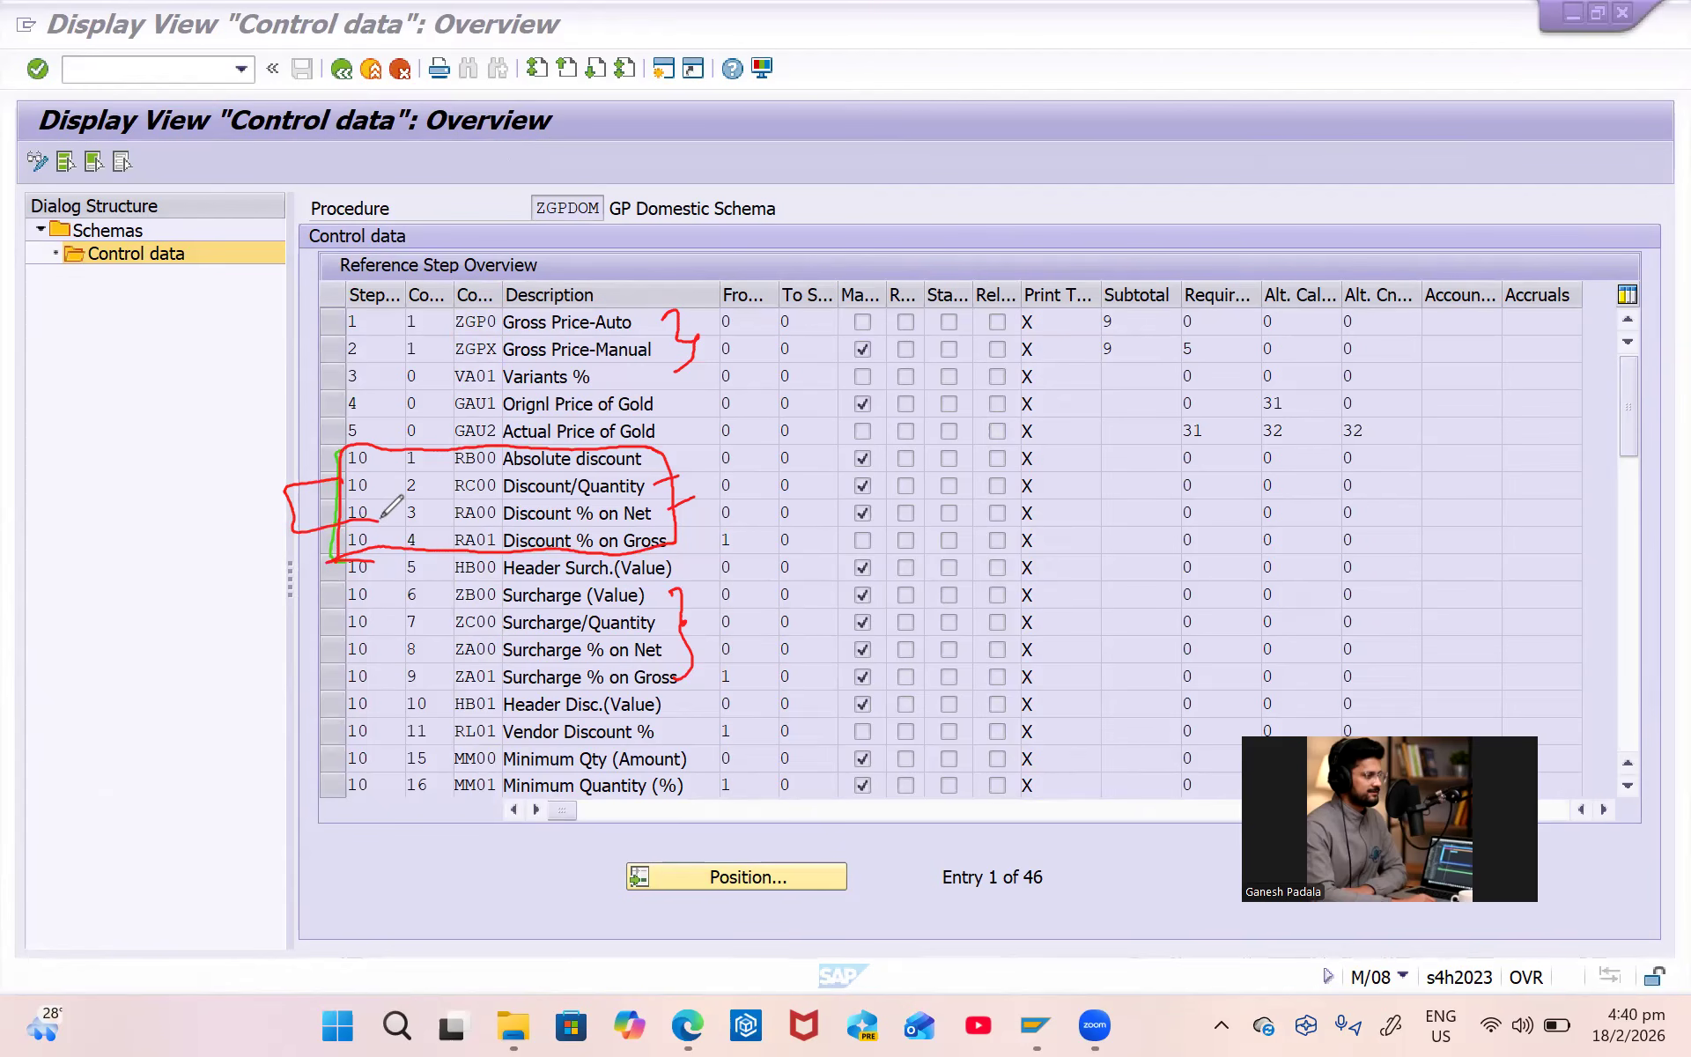
Handwrite the notes "1. Condition Records" and "2. Manual input of similar condition" over the schema screen.
mouse_move(42, 504)
mouse_down()
mouse_move(41, 532)
mouse_move(155, 445)
mouse_move(183, 447)
mouse_move(242, 374)
mouse_move(271, 380)
mouse_move(354, 326)
mouse_up()
mouse_move(55, 586)
mouse_down()
mouse_move(84, 617)
mouse_move(302, 450)
mouse_move(315, 421)
mouse_move(364, 405)
mouse_up()
mouse_move(148, 634)
mouse_down()
mouse_move(152, 685)
mouse_move(169, 639)
mouse_move(246, 588)
mouse_move(191, 596)
mouse_up()
click(192, 588)
click(211, 586)
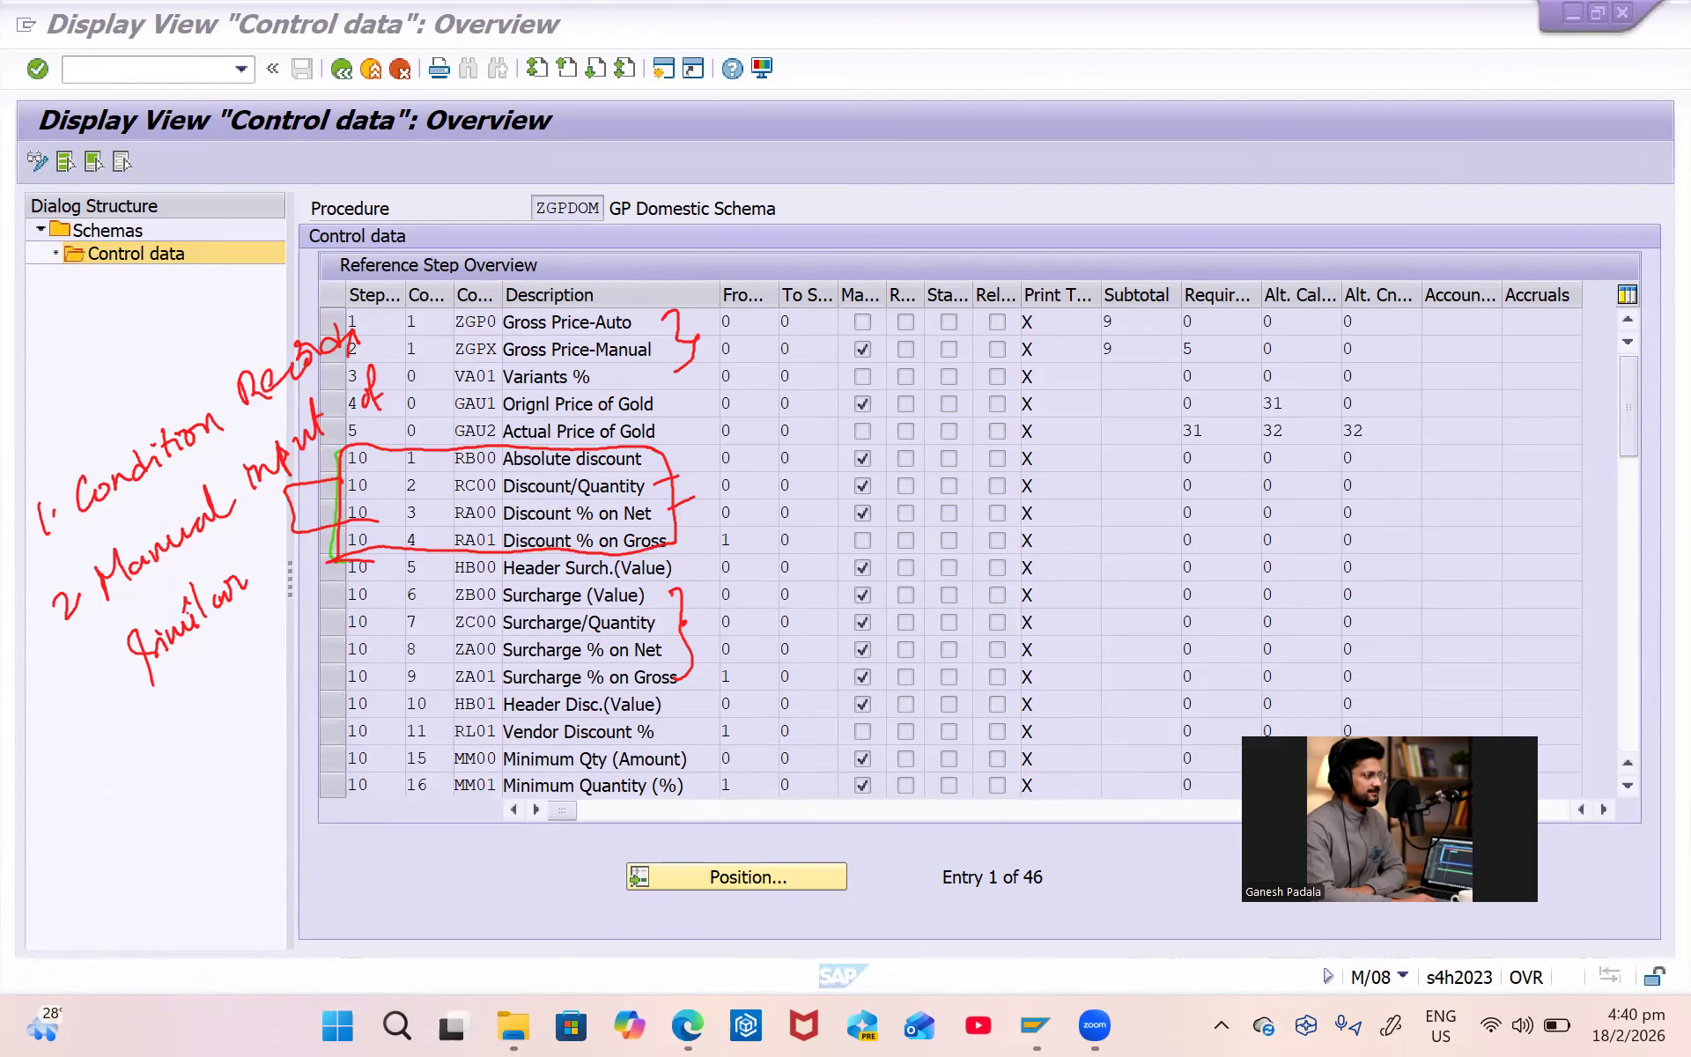
mouse_move(212, 661)
mouse_down()
mouse_move(202, 683)
mouse_move(296, 616)
mouse_up()
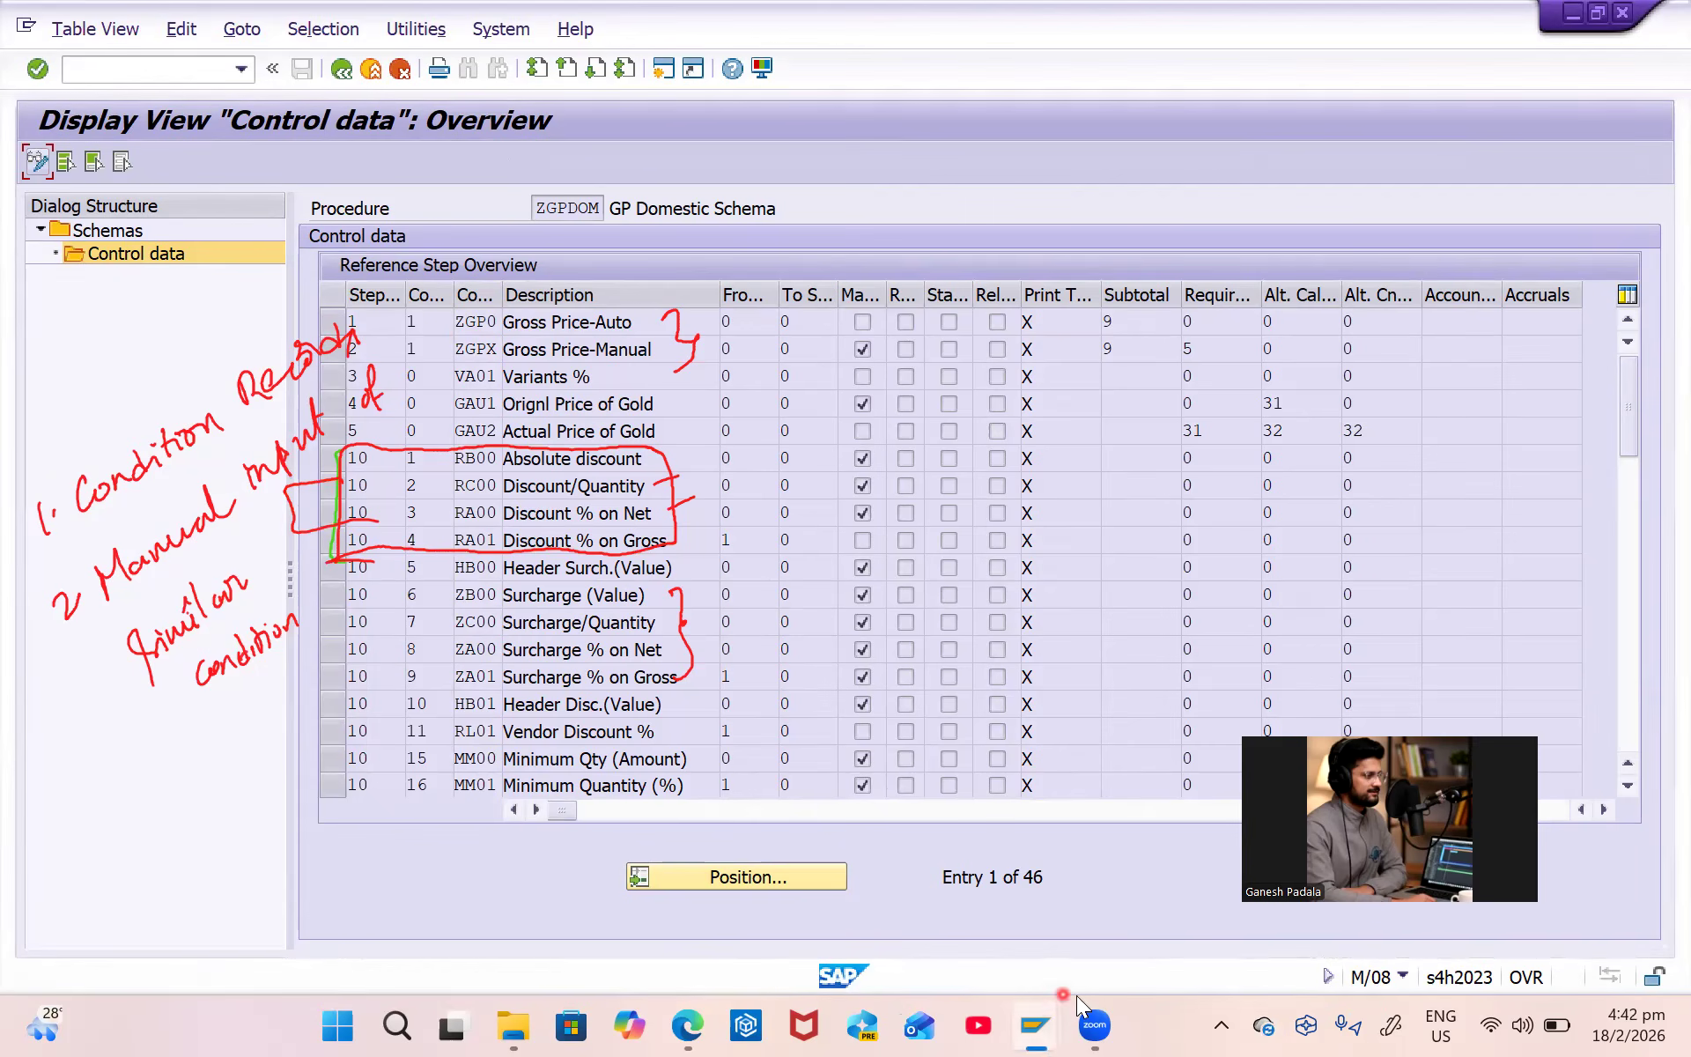
Switch back to the Display IMG session and erase all freehand annotations from the screen.
mouse_move(1057, 1023)
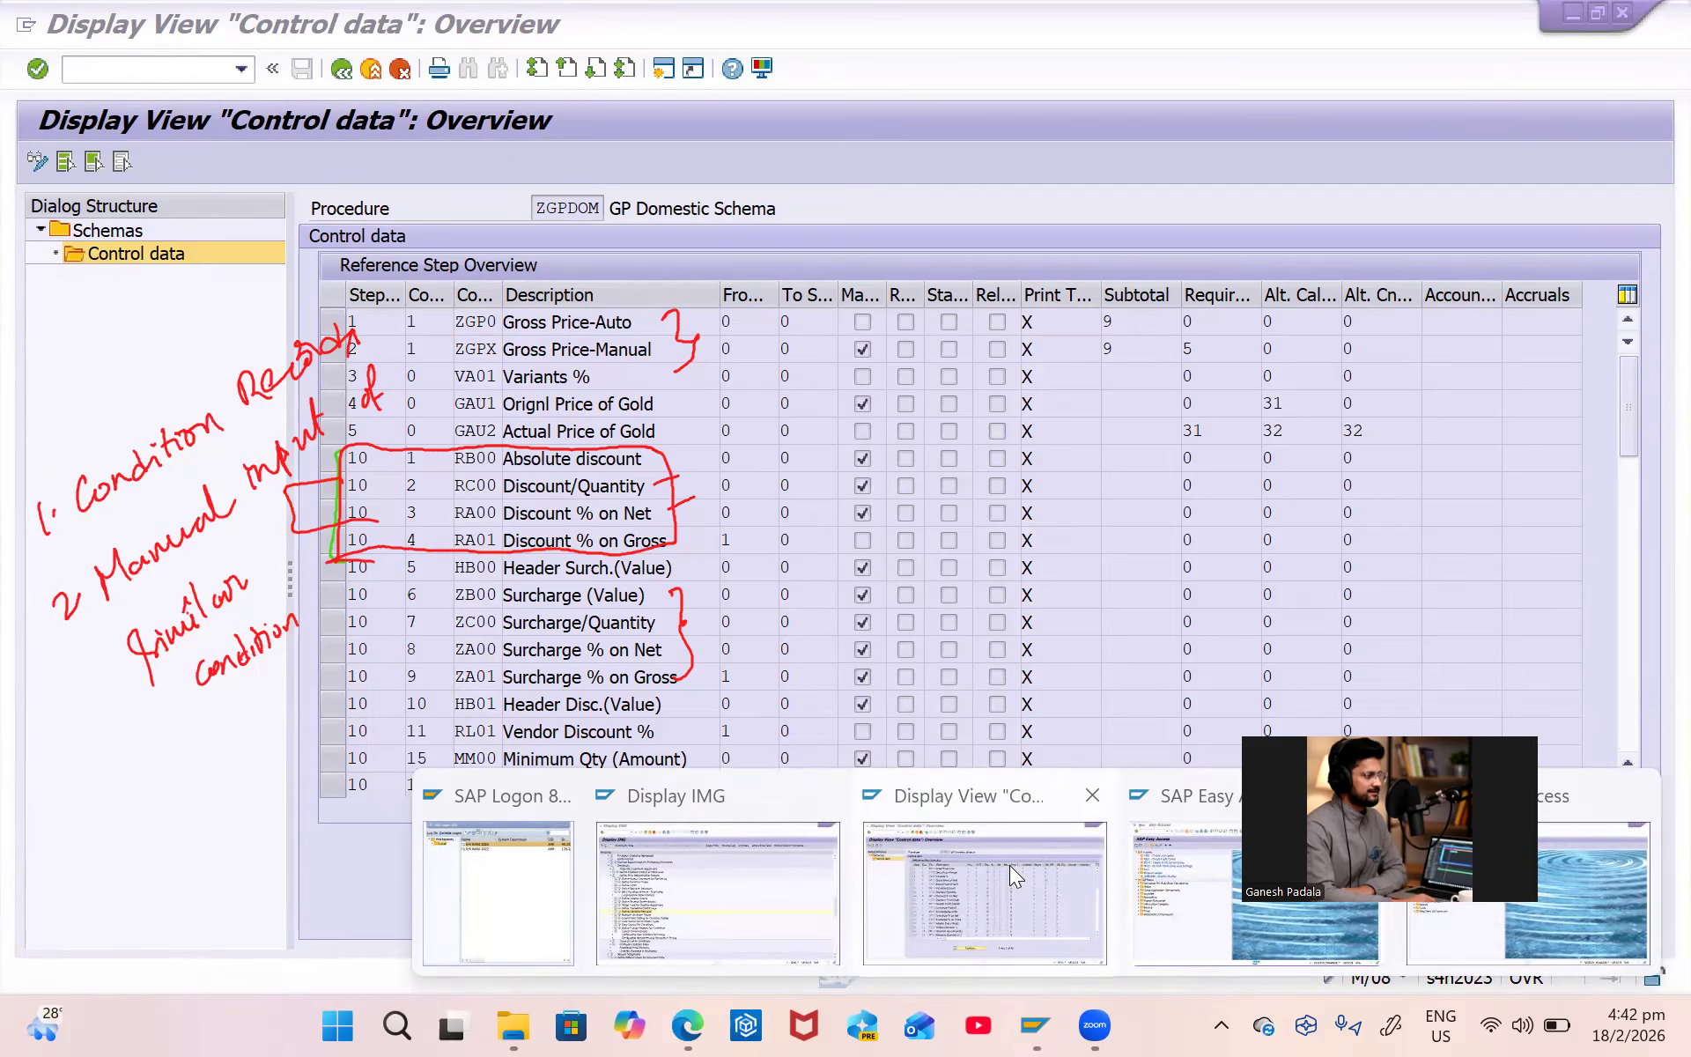
click(733, 866)
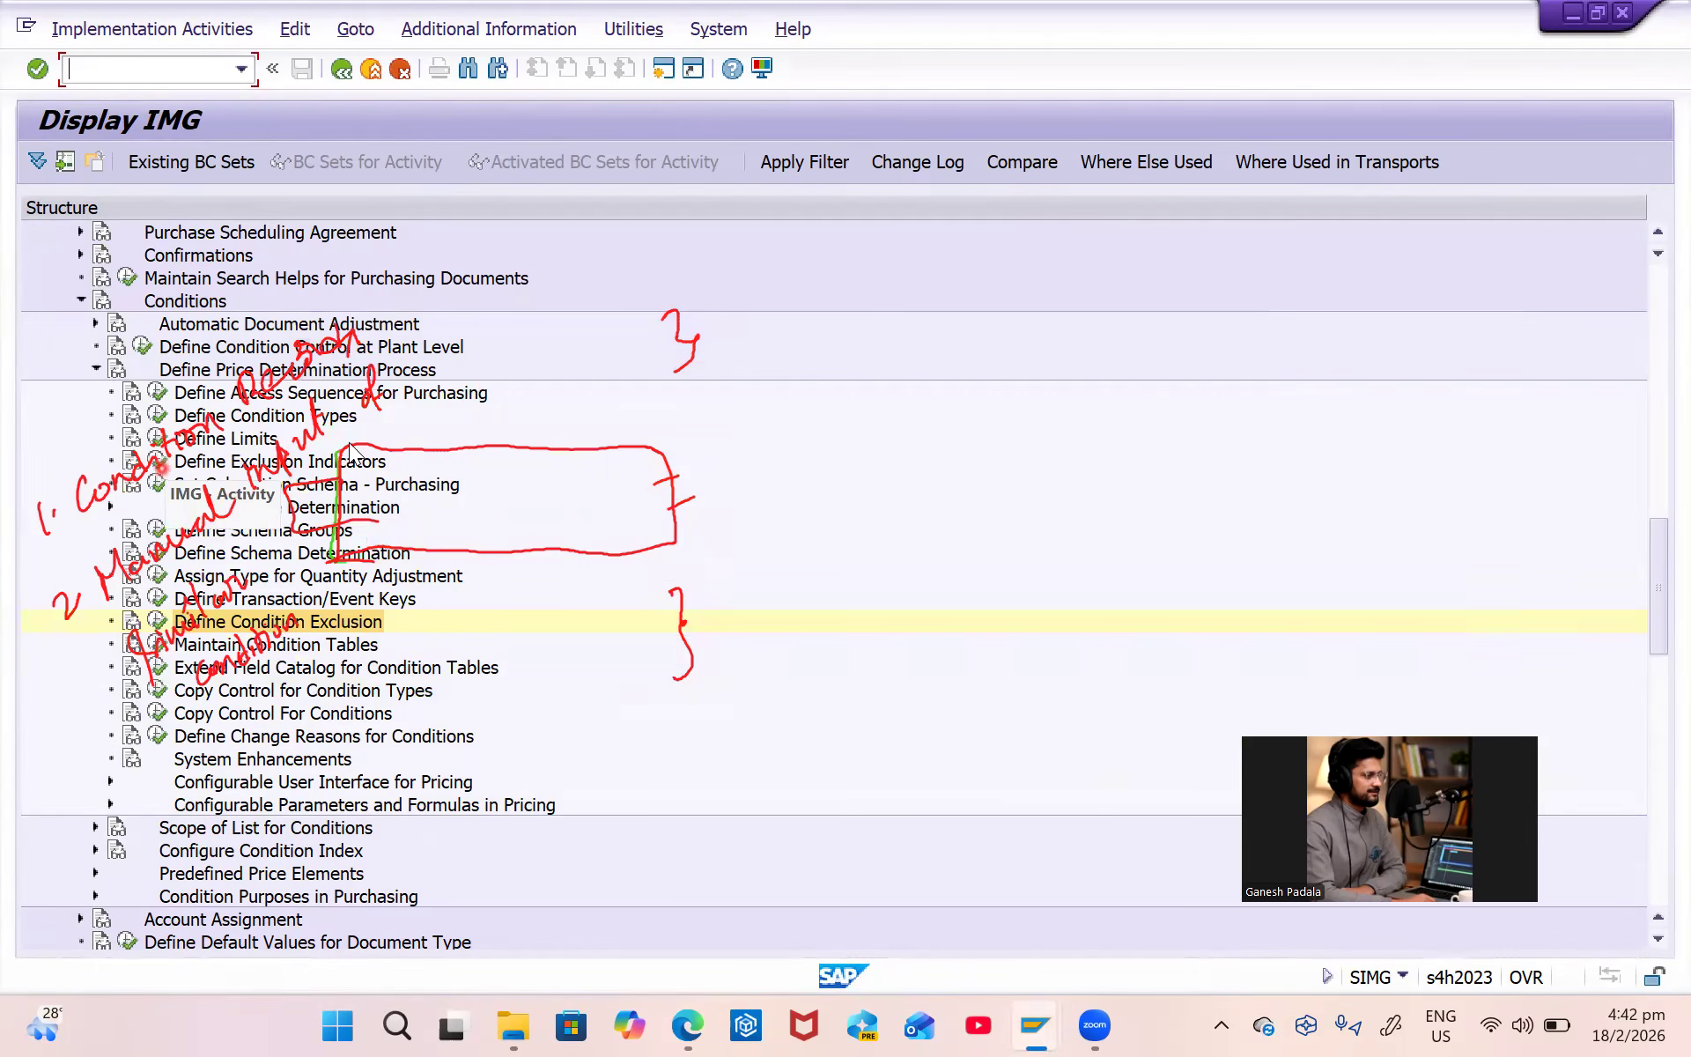
click(916, 158)
mouse_move(158, 431)
mouse_down()
mouse_move(156, 500)
mouse_move(112, 546)
mouse_move(215, 481)
mouse_move(68, 645)
mouse_move(371, 588)
mouse_move(227, 579)
mouse_move(231, 660)
mouse_move(352, 529)
mouse_move(275, 410)
mouse_move(210, 432)
mouse_move(671, 324)
mouse_move(677, 449)
mouse_move(728, 573)
mouse_move(679, 649)
mouse_up()
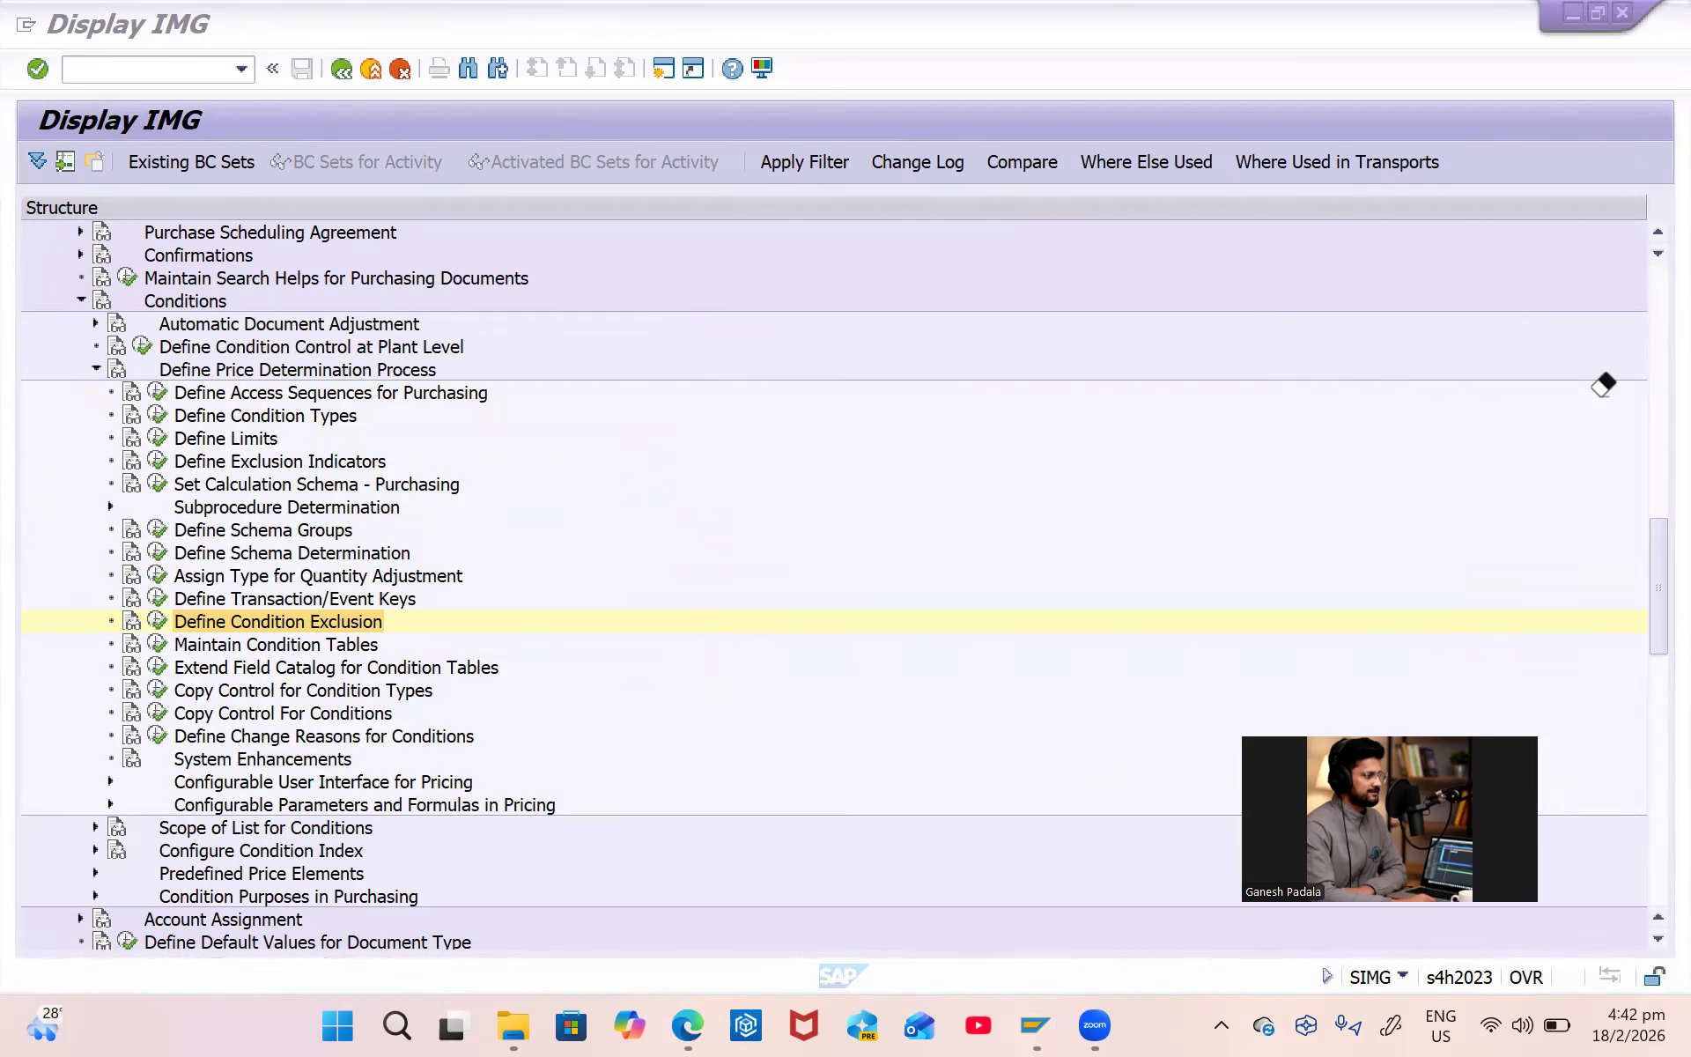
Execute Define Condition Exclusion and open its Define Condition Exclusion Groups activity.
click(156, 622)
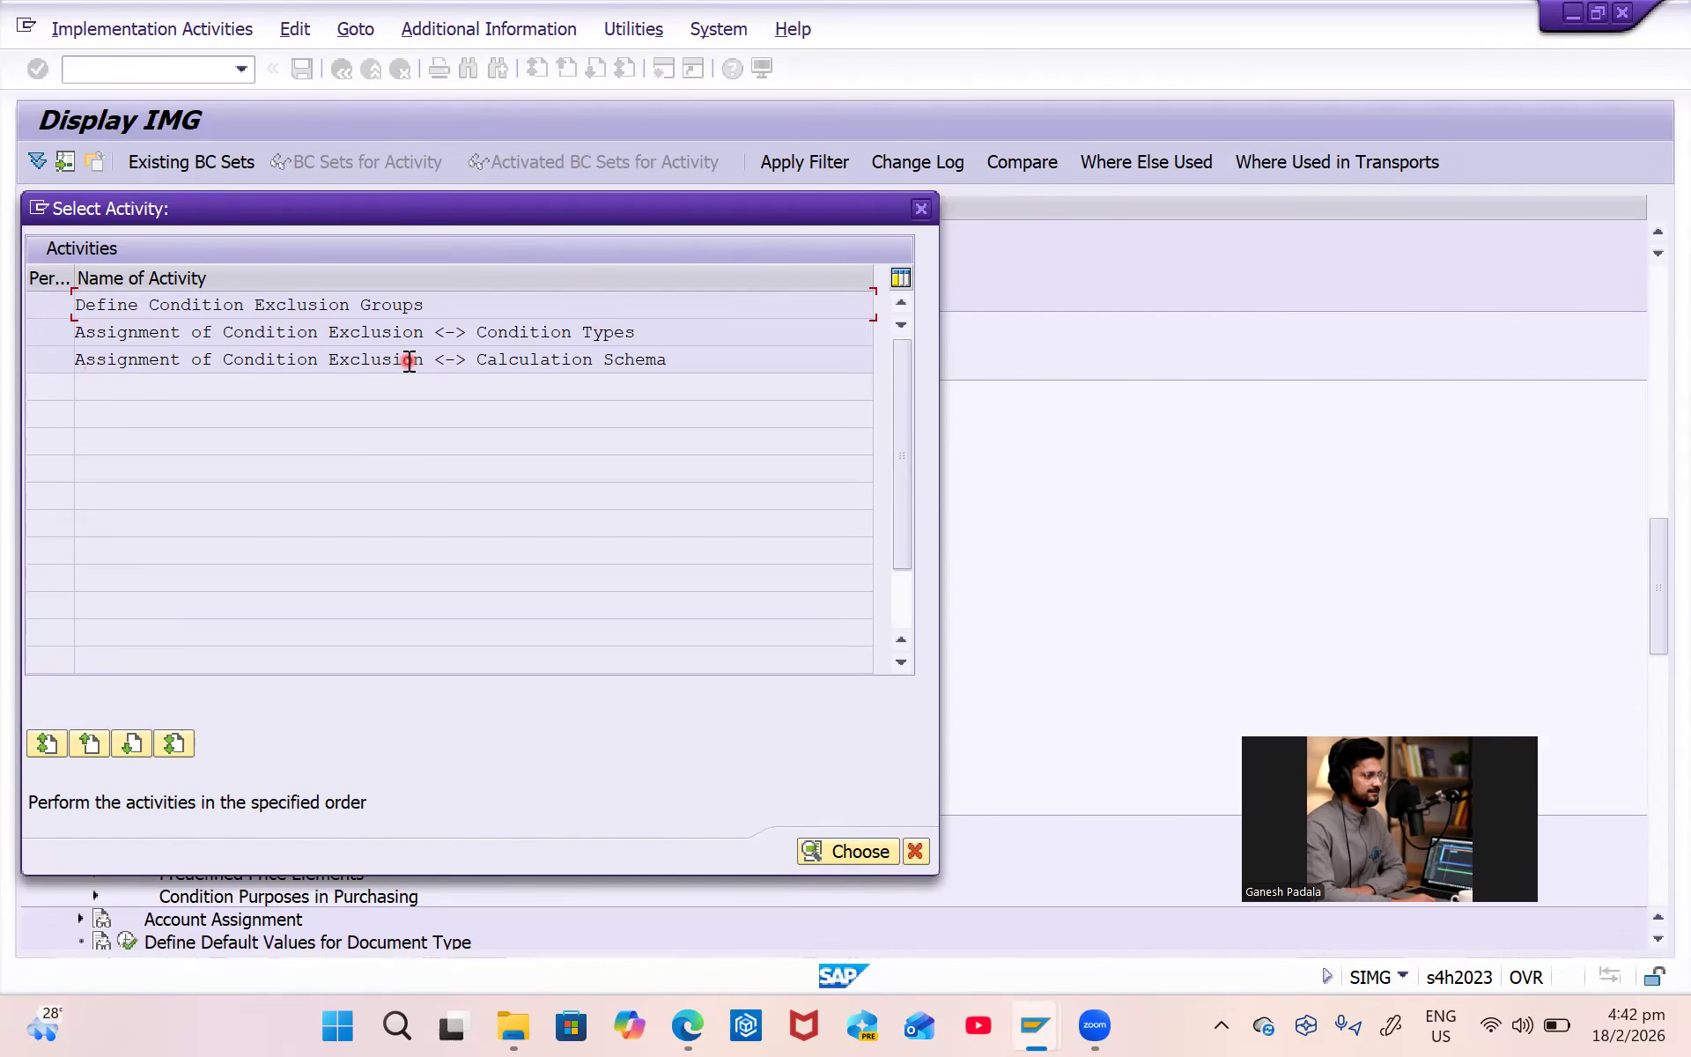
double_click(307, 305)
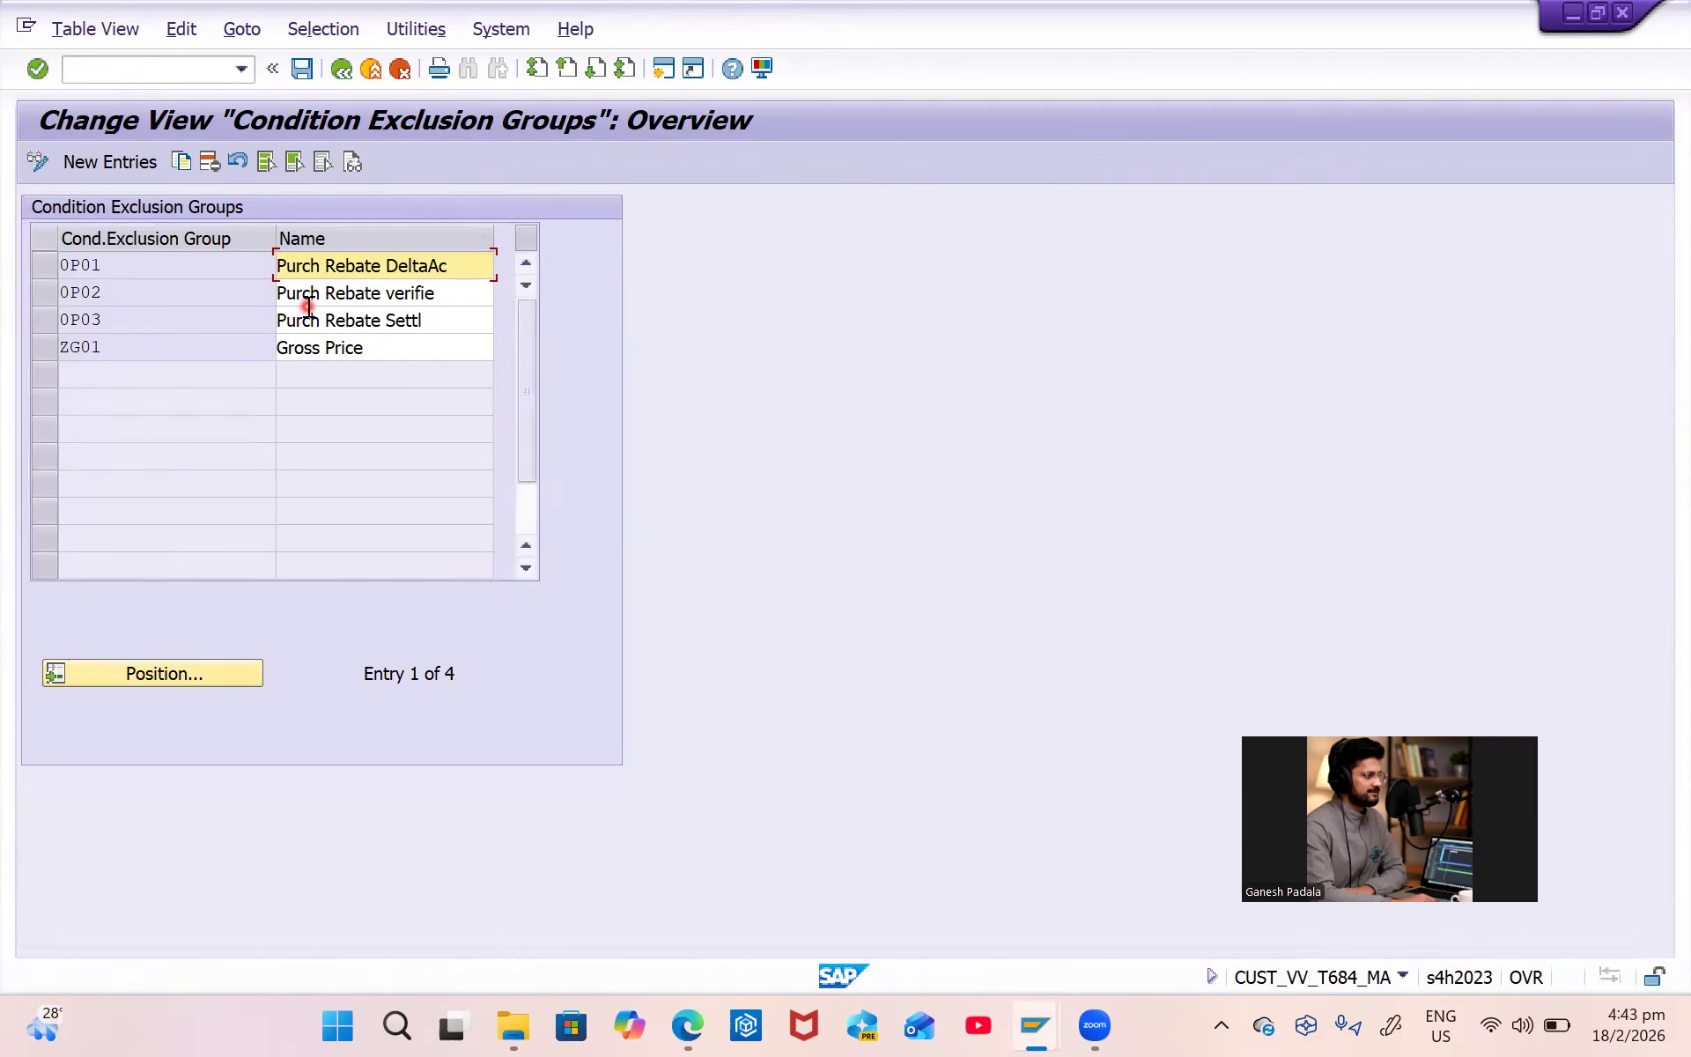
Add a new condition exclusion group ZG02 with the name GP Discount.
click(123, 162)
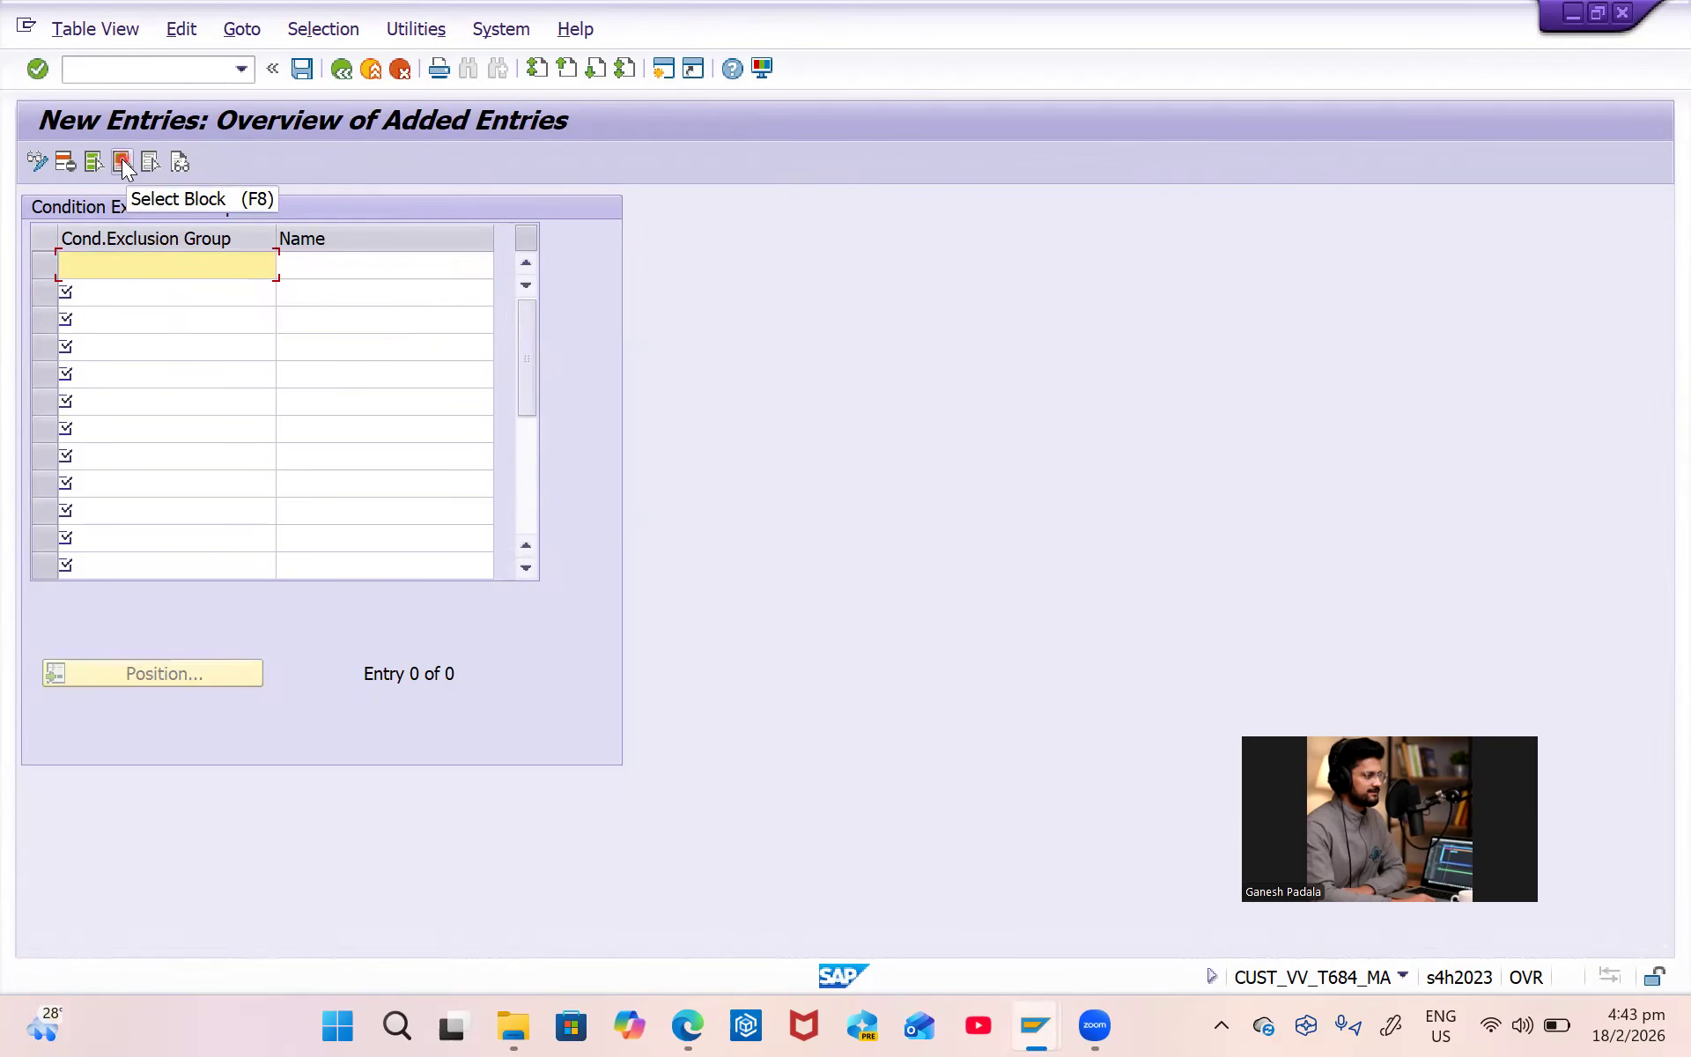
text(ZG02)
key(Tab)
text(GP D)
key(Caps_Lock)
text(iscount)
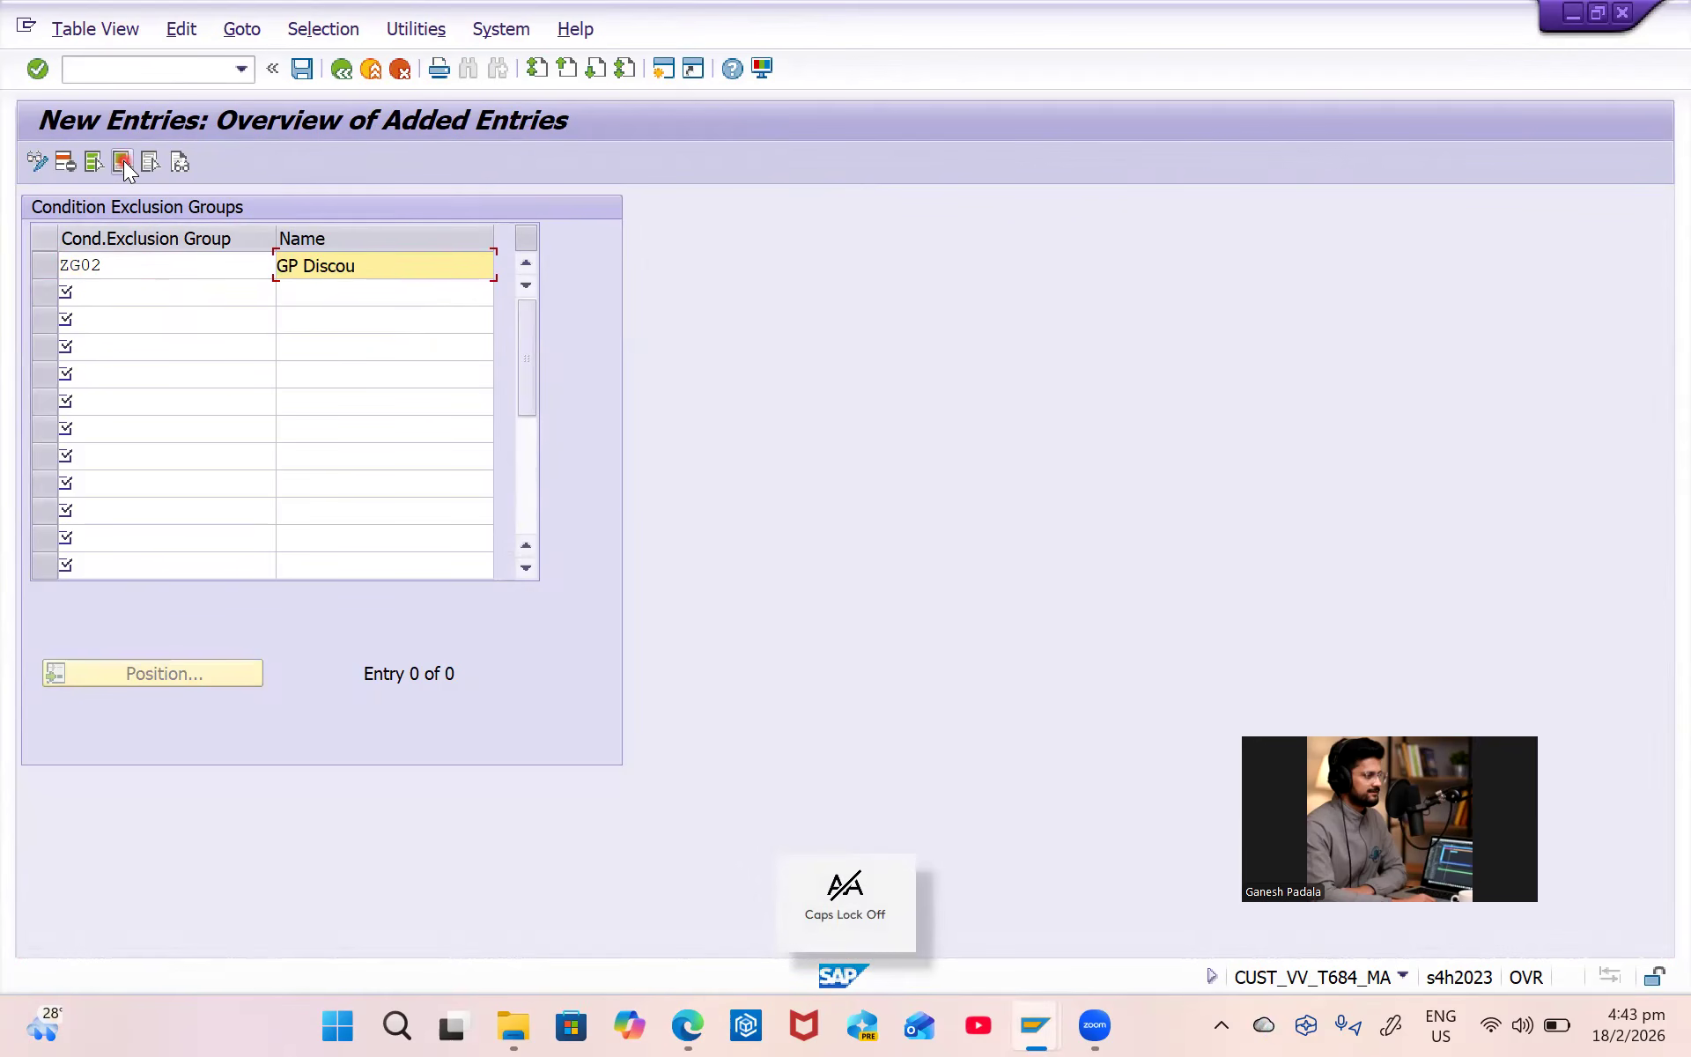
key(Return)
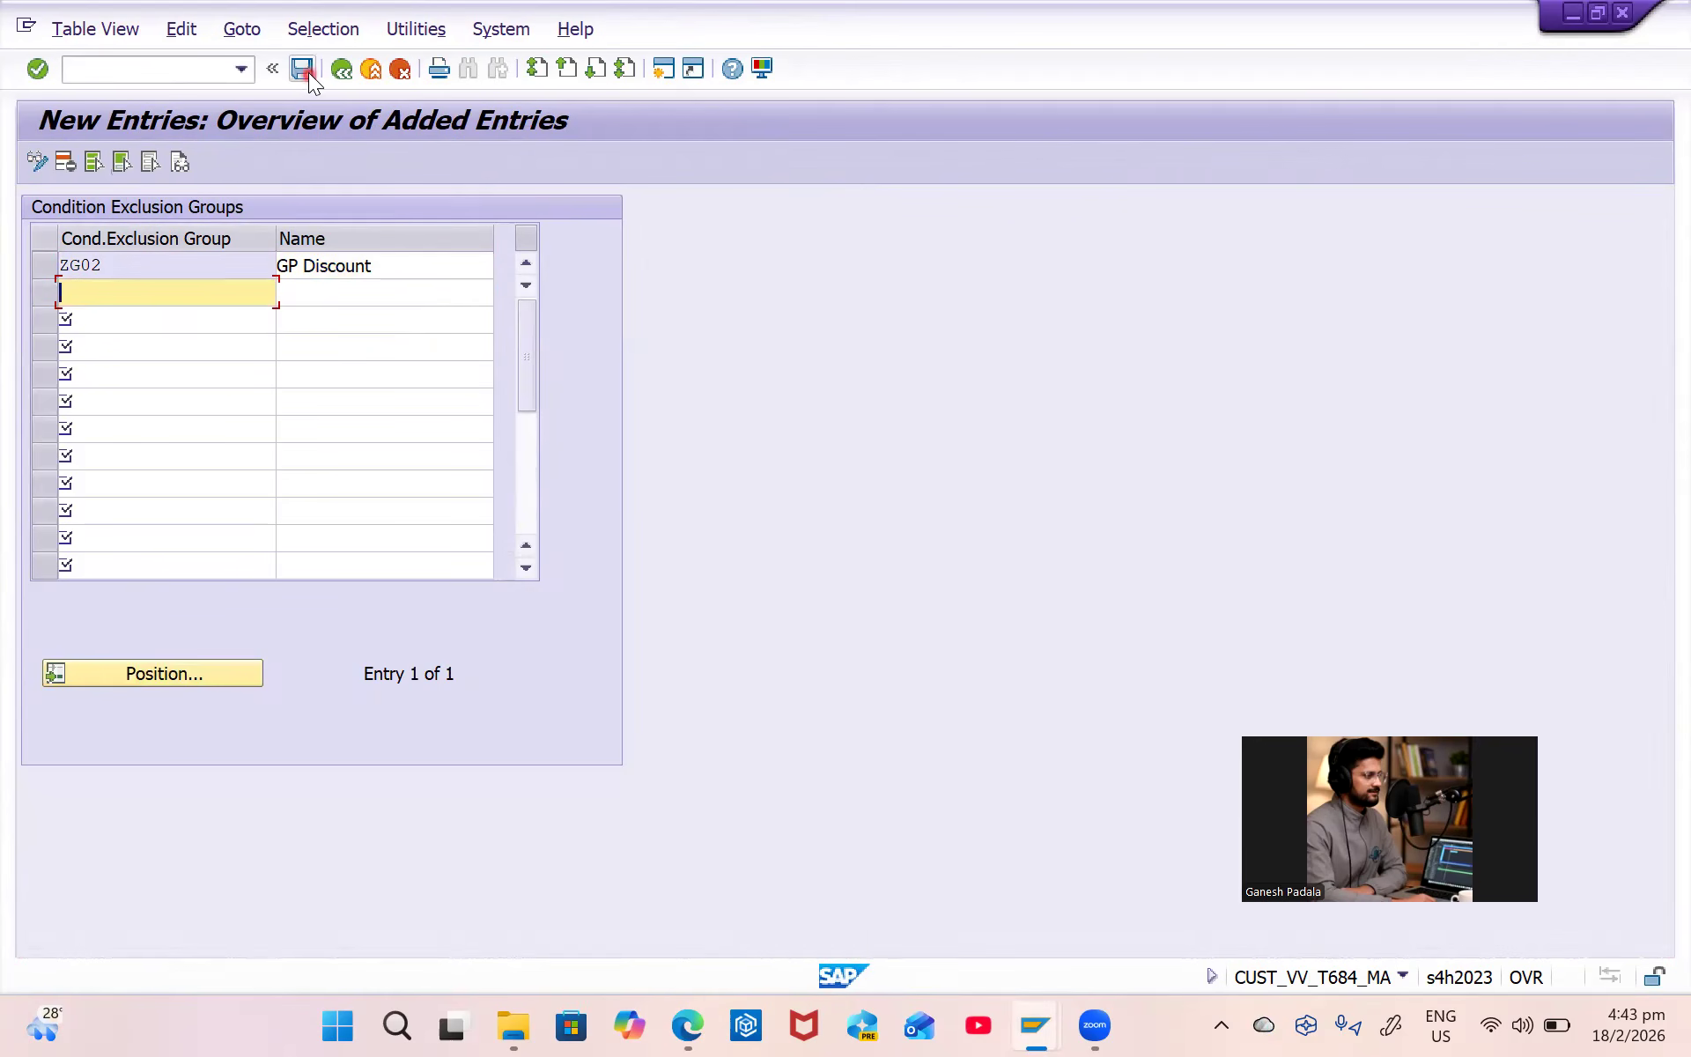
Save the new exclusion group to the GP: Pricing Procedure customizing request and return to the activity list.
click(306, 71)
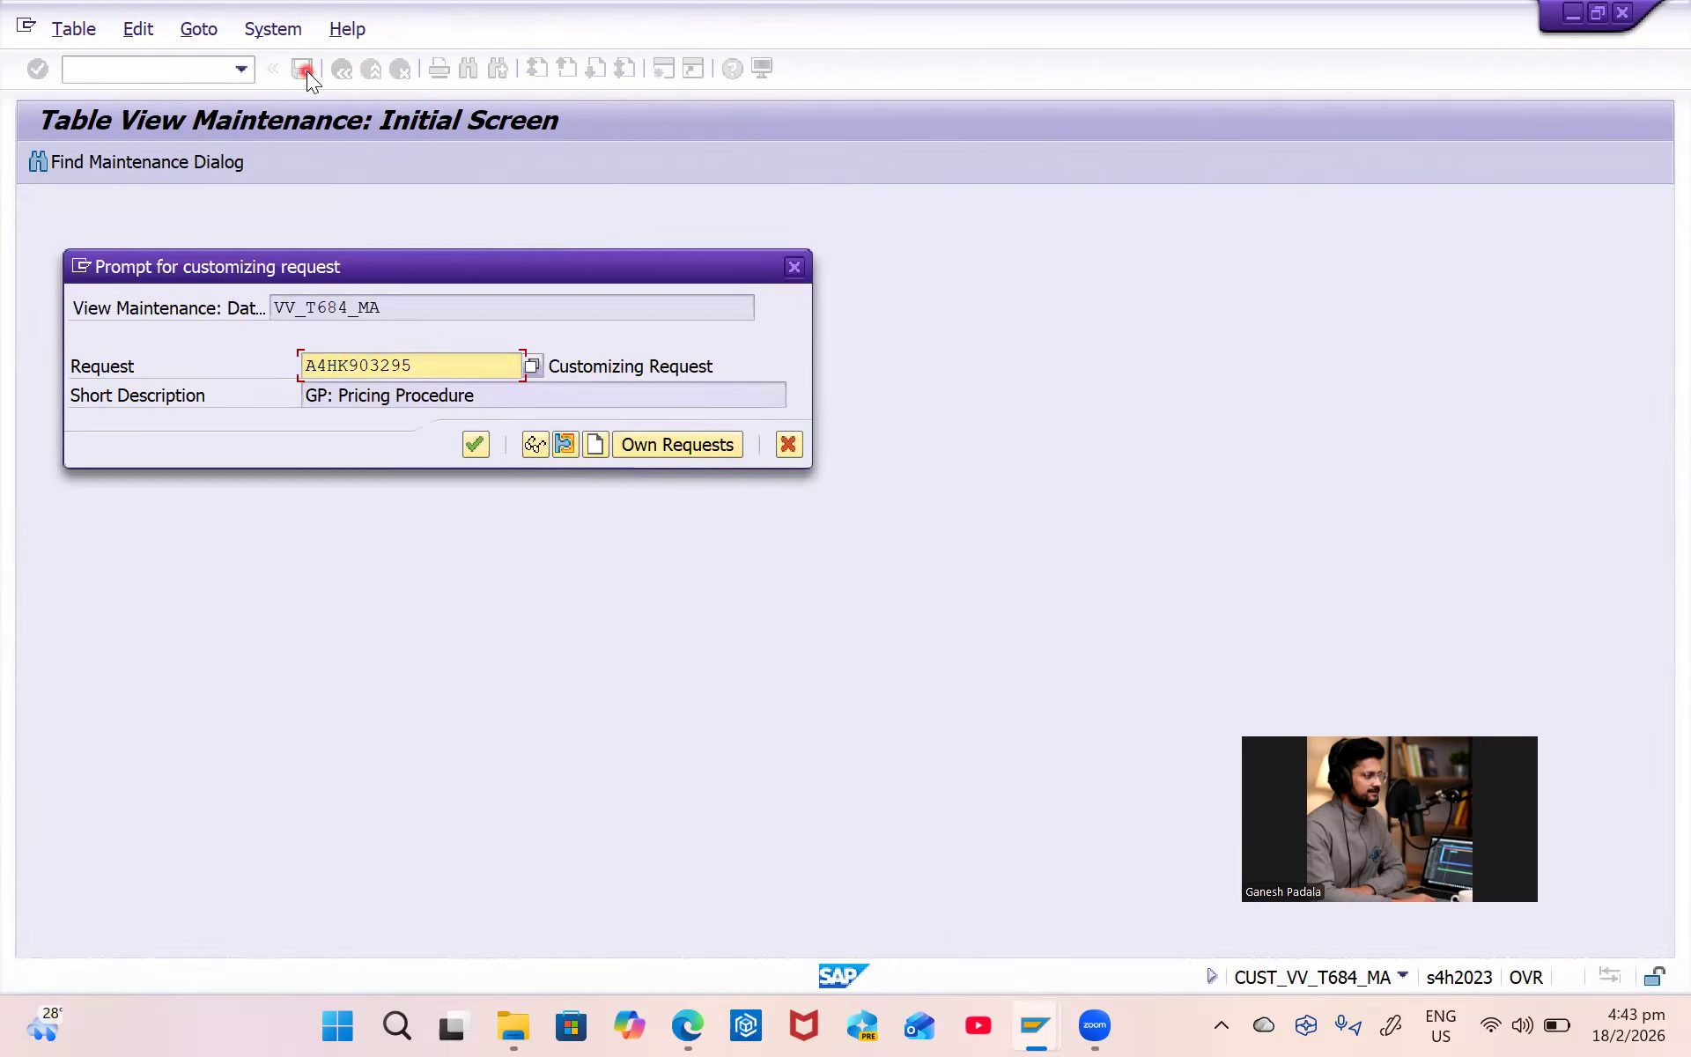
key(Return)
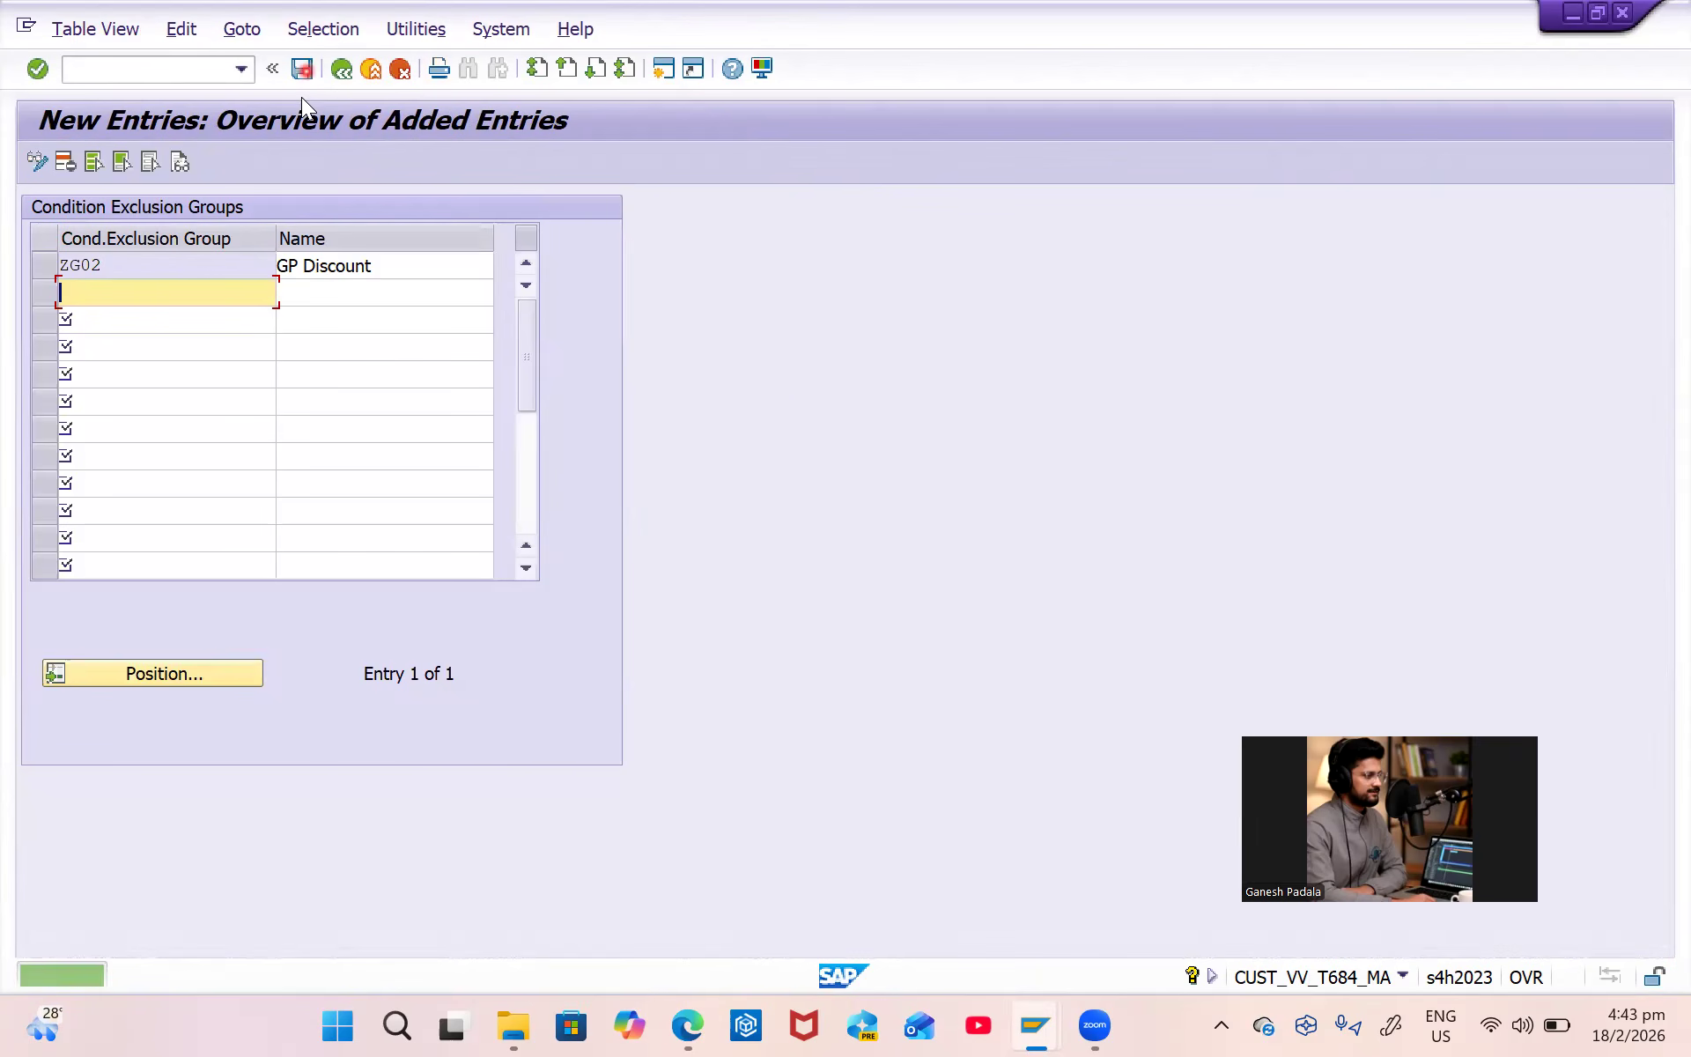
click(334, 75)
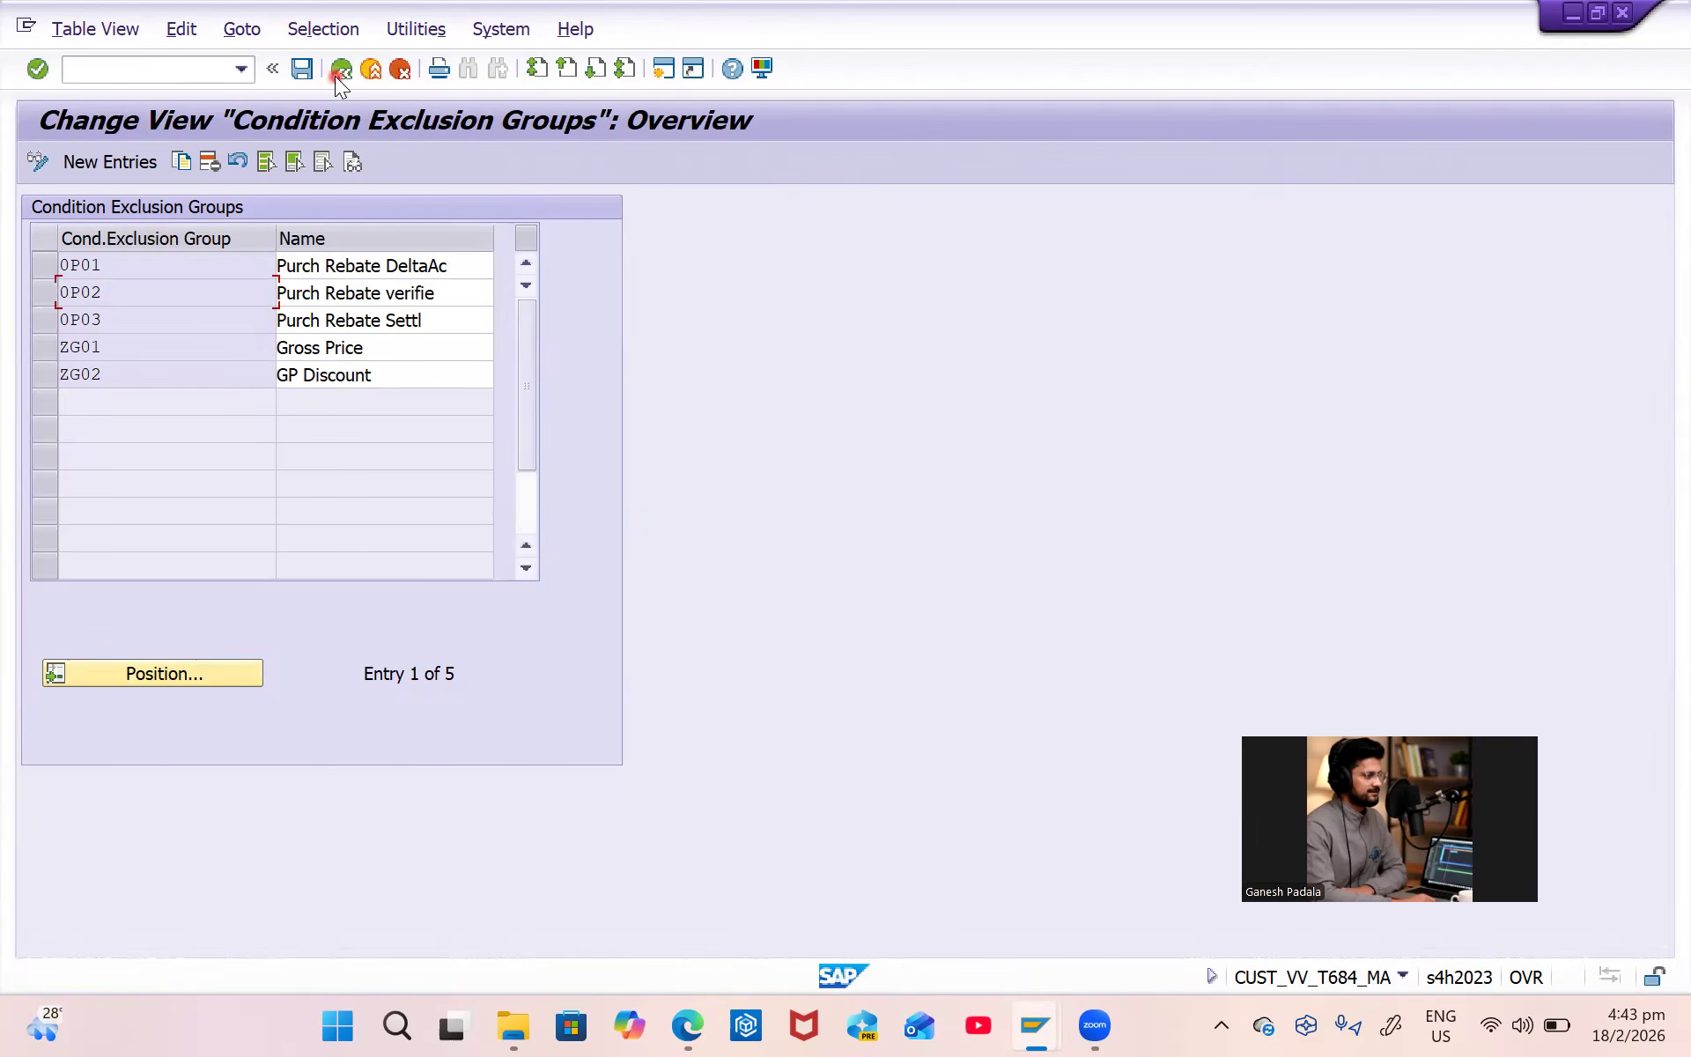
click(334, 76)
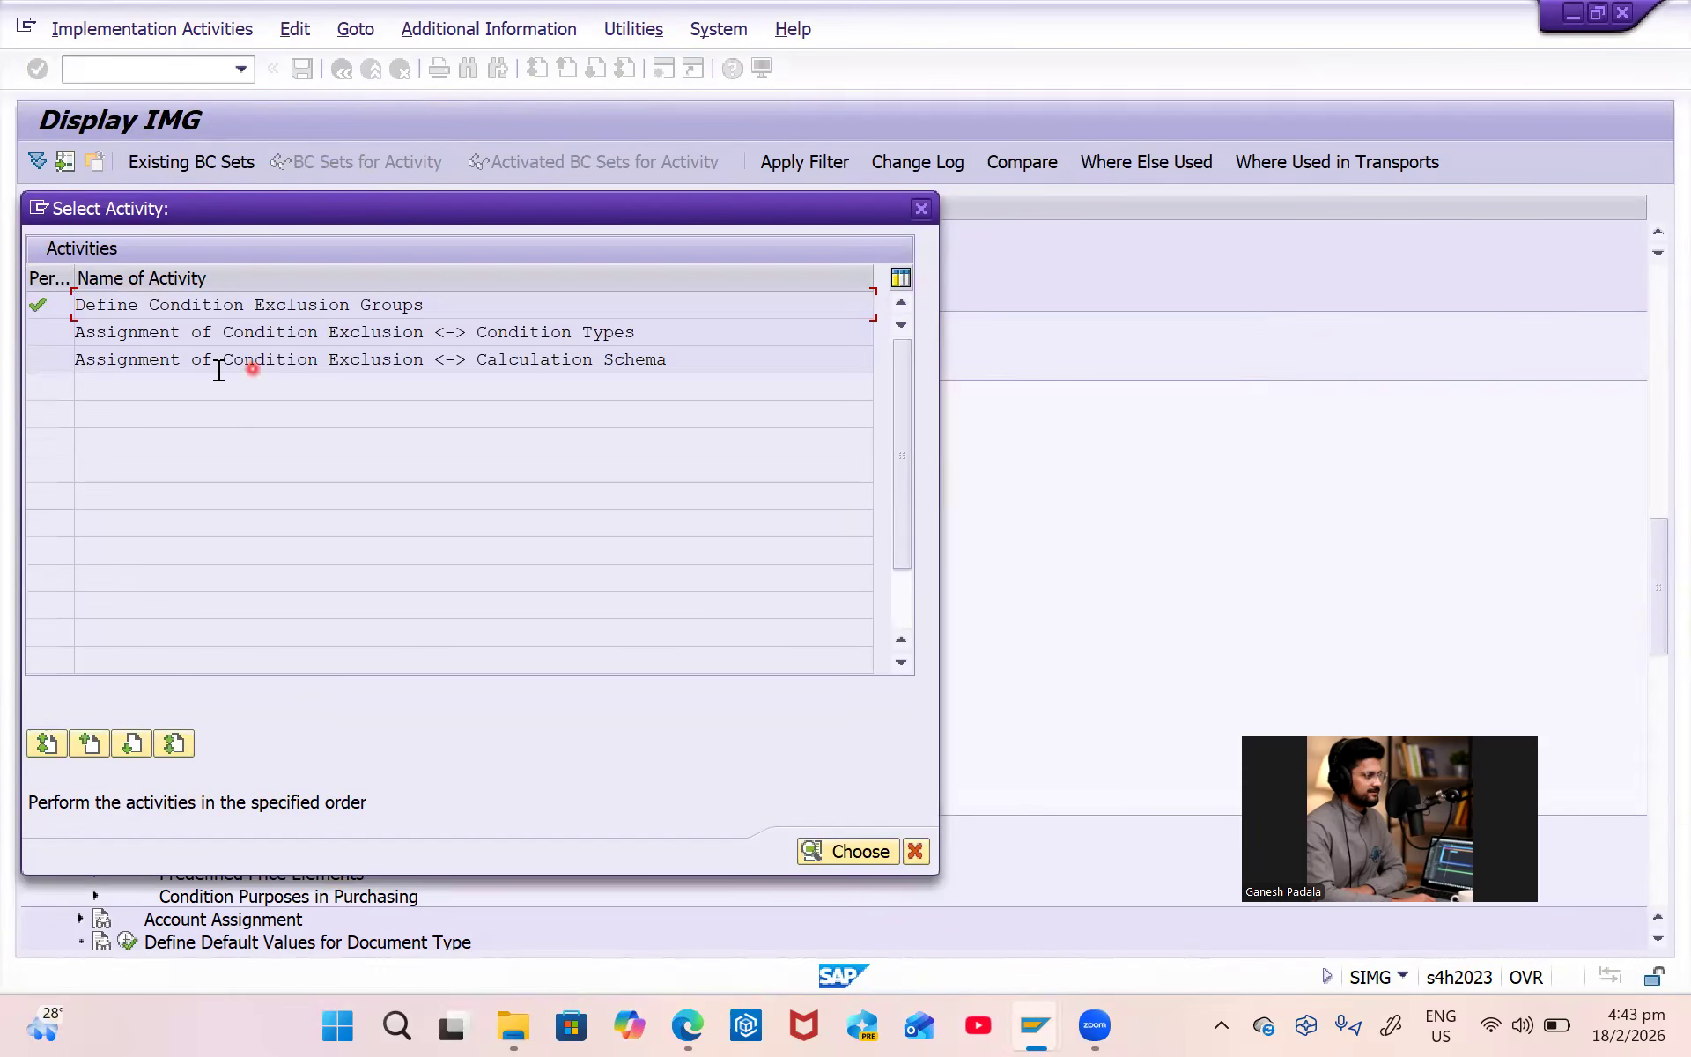
Open the assignment of condition exclusion to condition types and start new entries with group ZG02 in the first row.
double_click(212, 332)
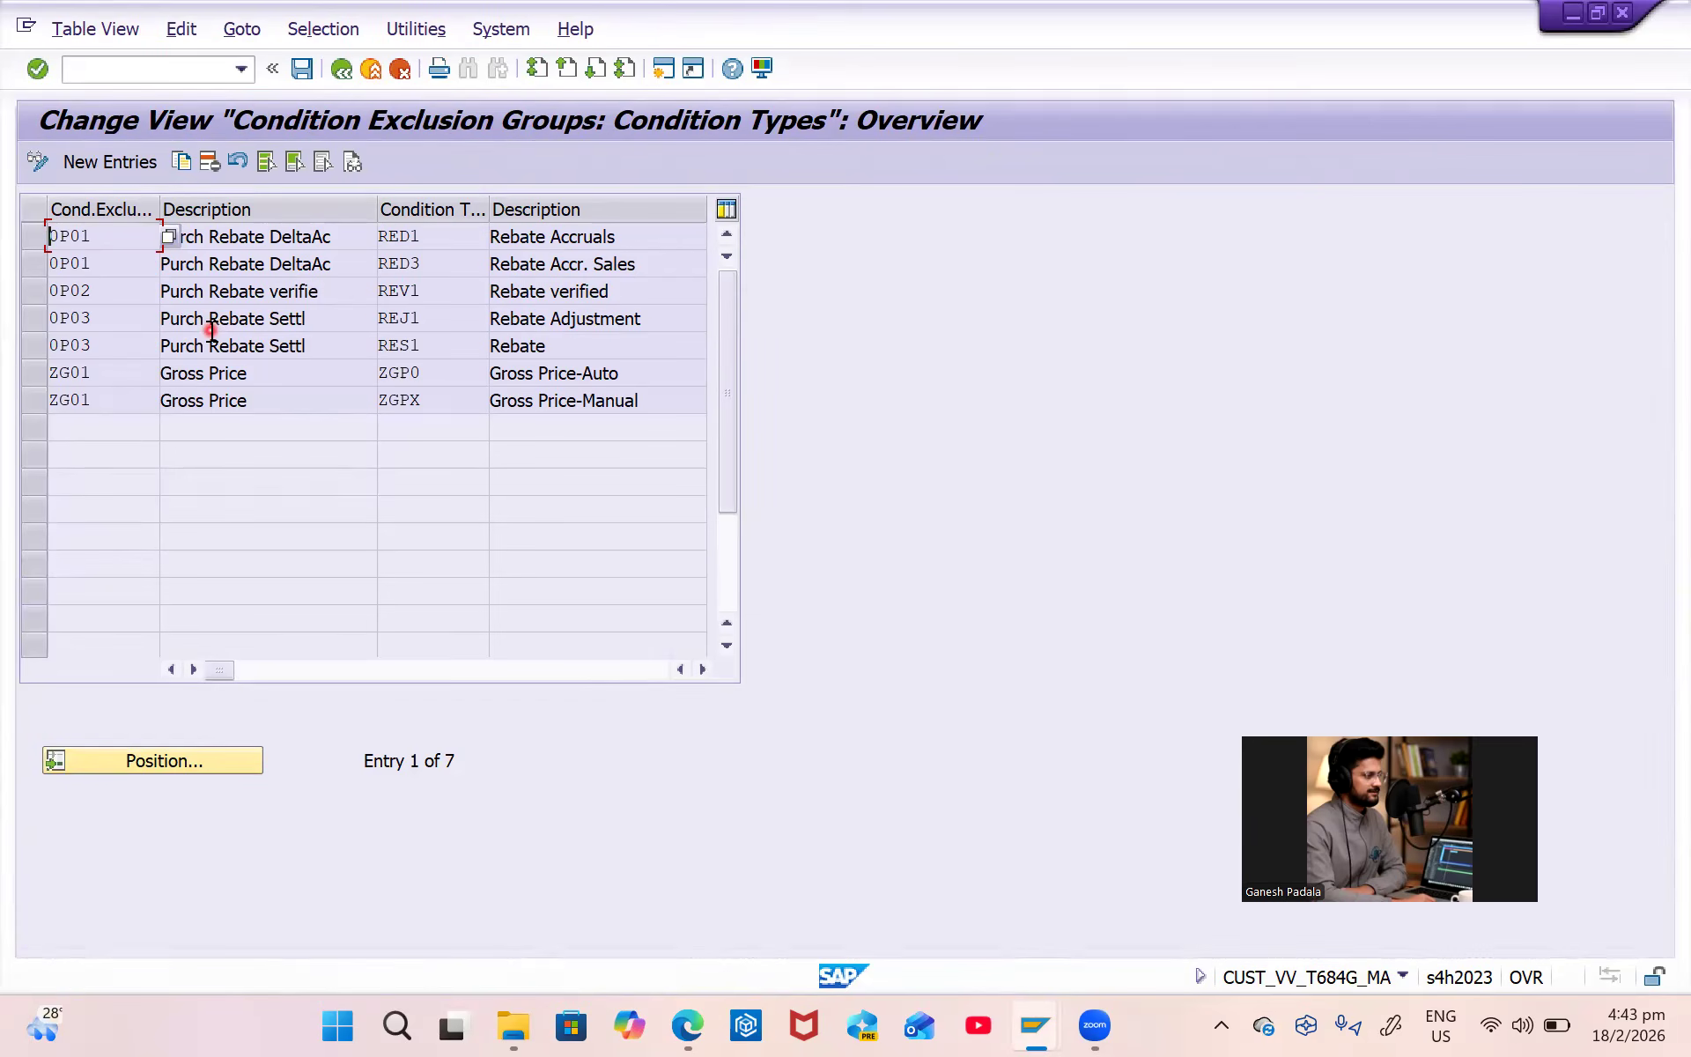
click(106, 157)
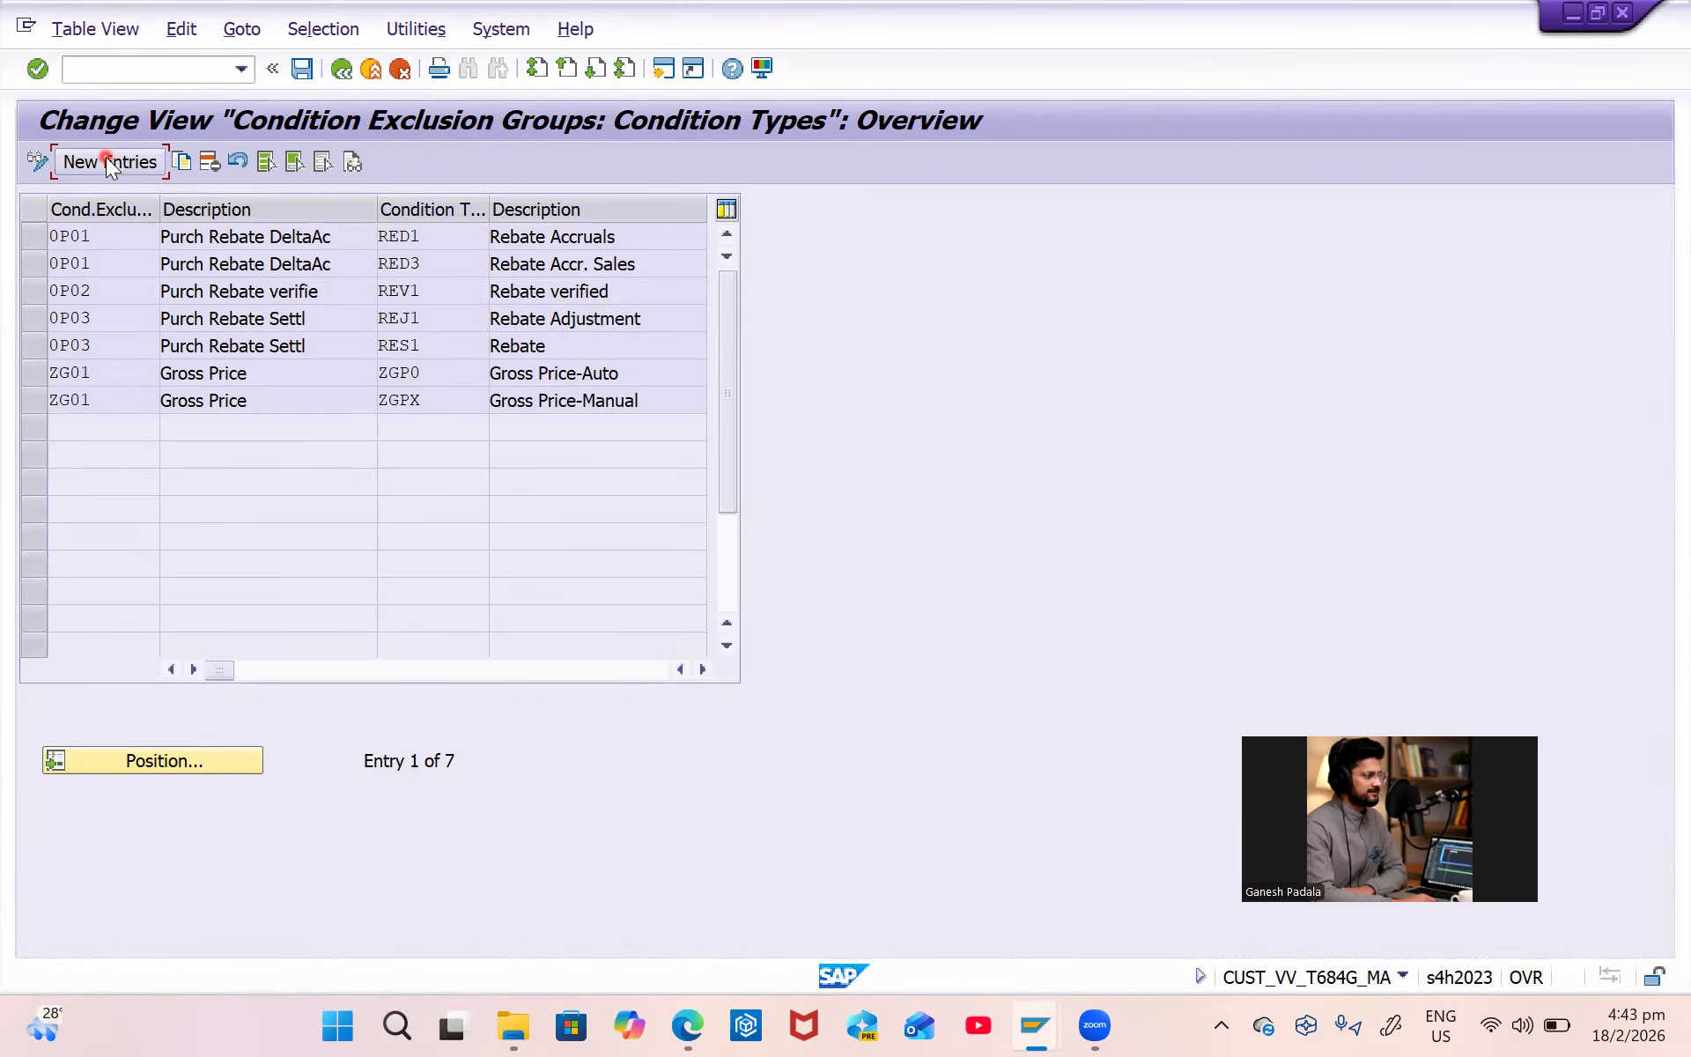
text(zg)
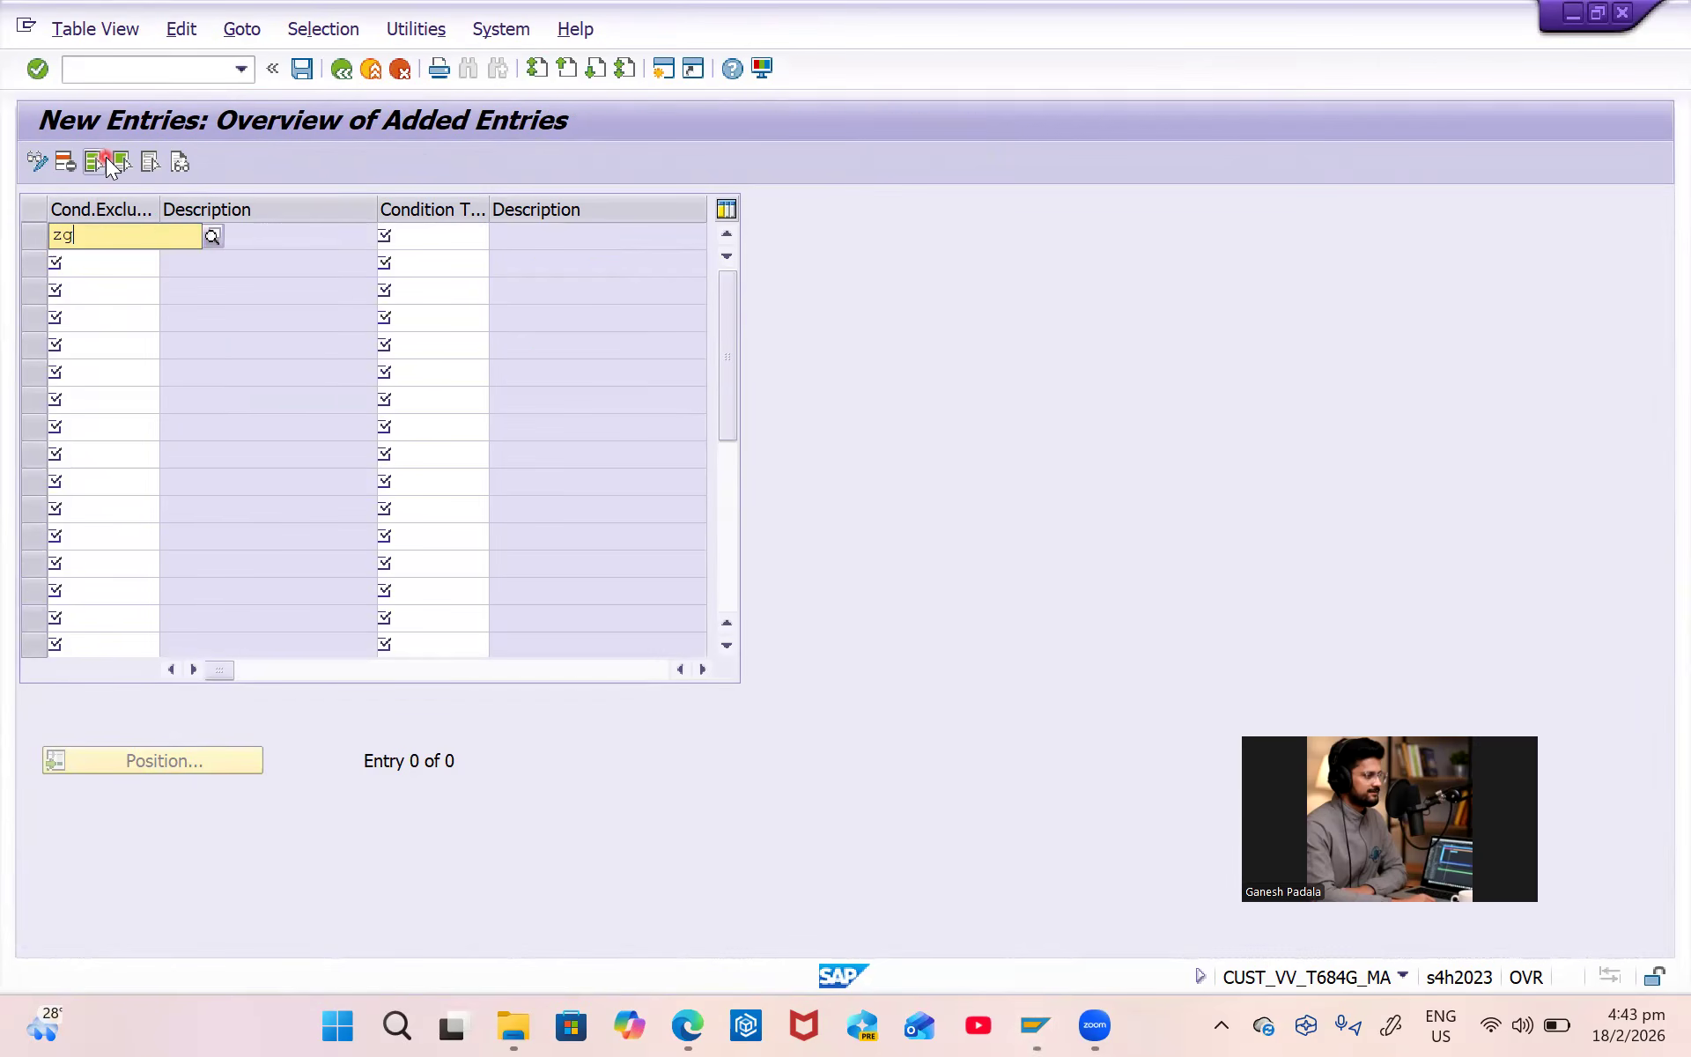
text(02)
key(Tab)
key(Return)
key(Caps_Lock)
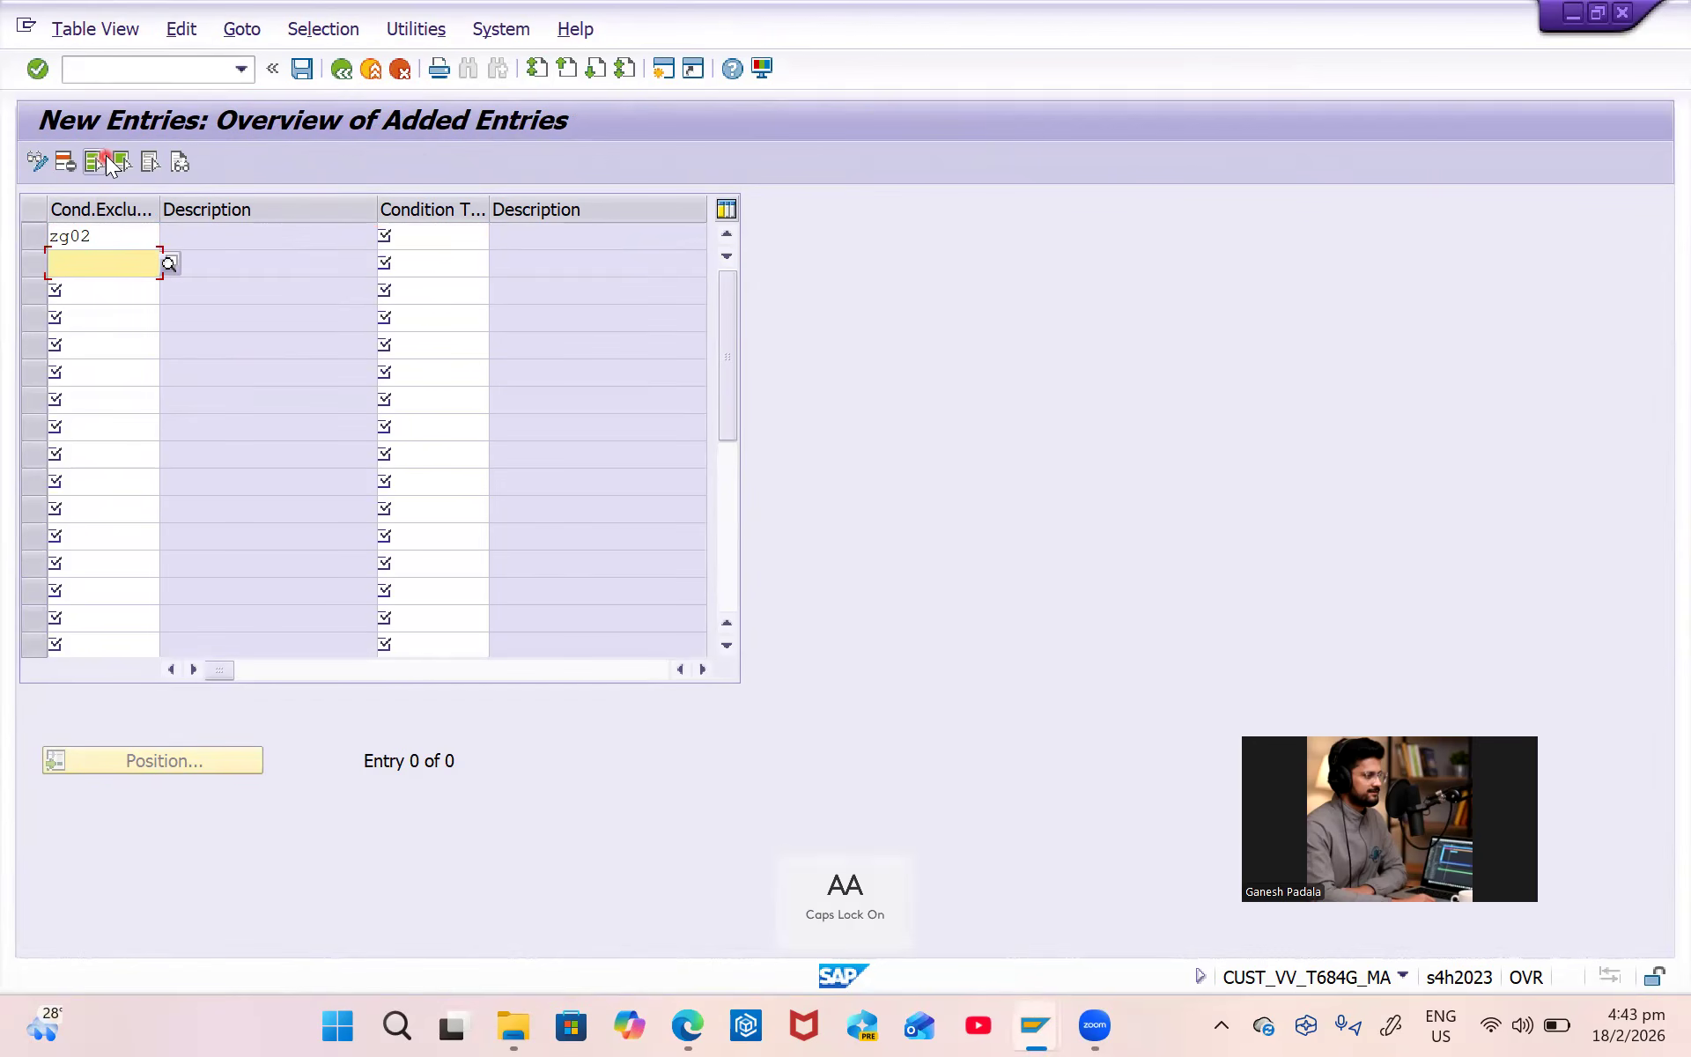
Fill exclusion group ZG02 into the second, third and fourth rows of the new entries.
text(ZG02)
key(BackSpace)
key(BackSpace)
key(BackSpace)
key(BackSpace)
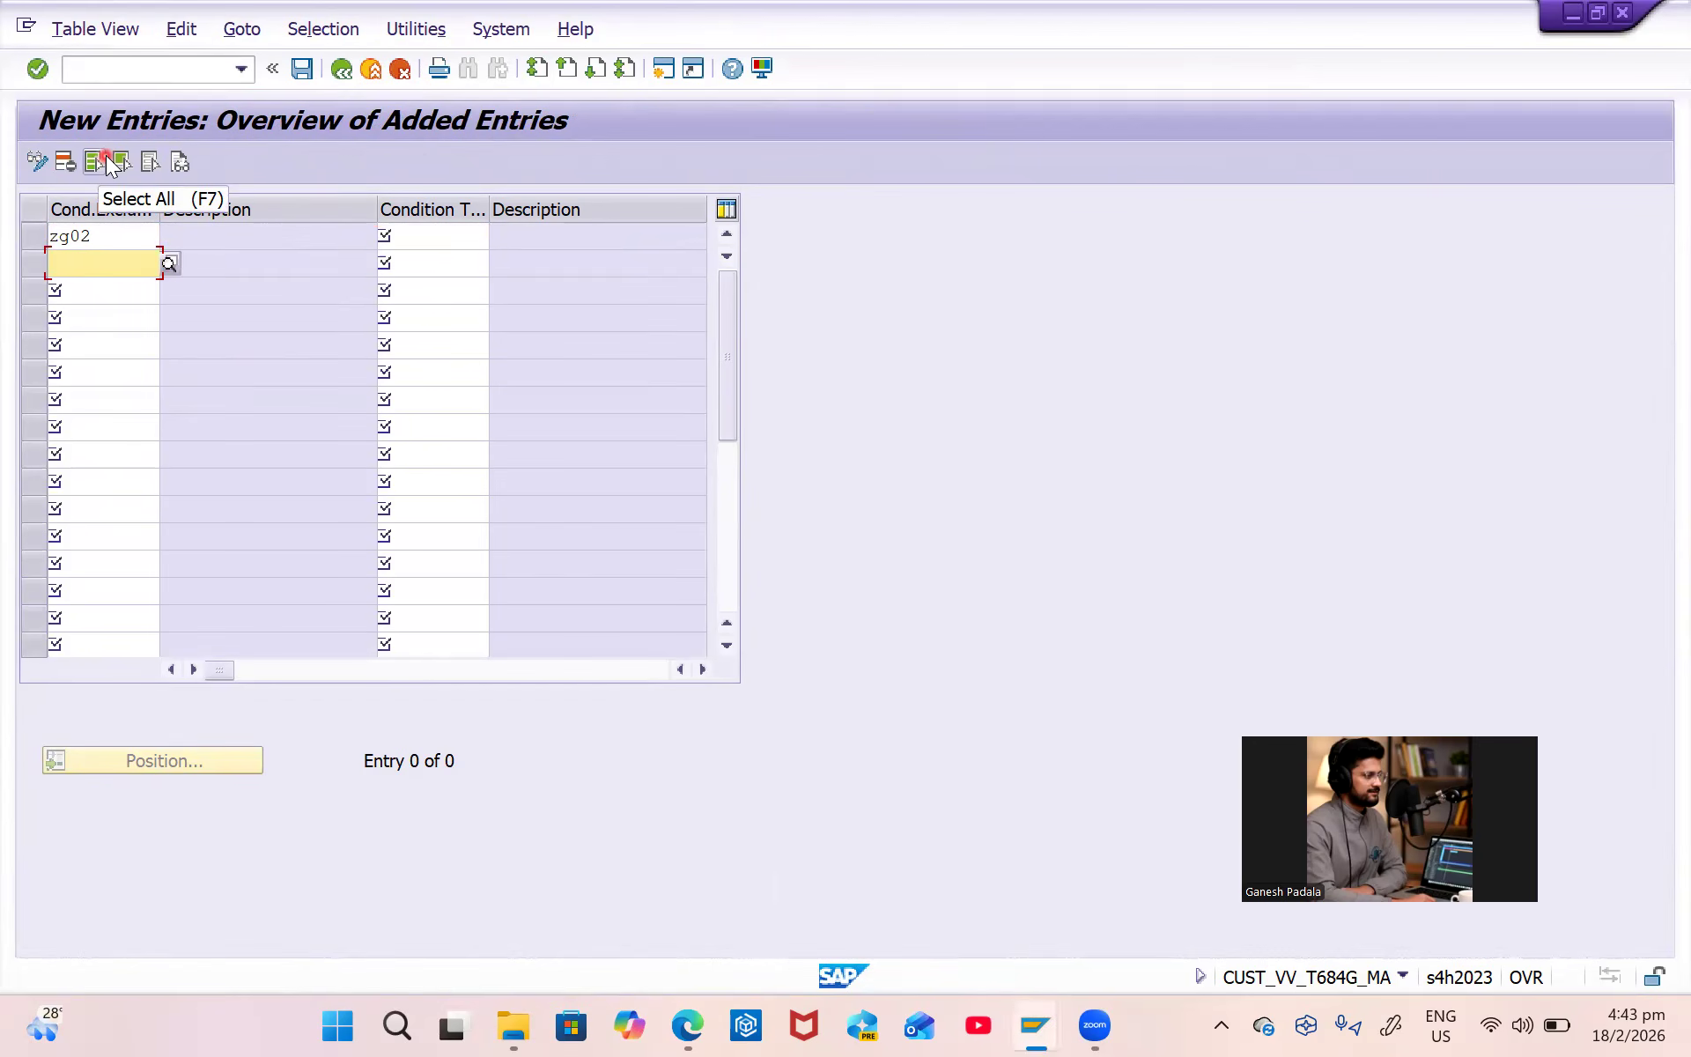
key(Up)
key(Down)
key(ctrl+a)
key(ctrl+c)
key(Down)
key(ctrl+v)
key(Down)
key(ctrl+v)
key(Tab)
key(Up)
key(Up)
key(Up)
key(BackSpace)
key(Down)
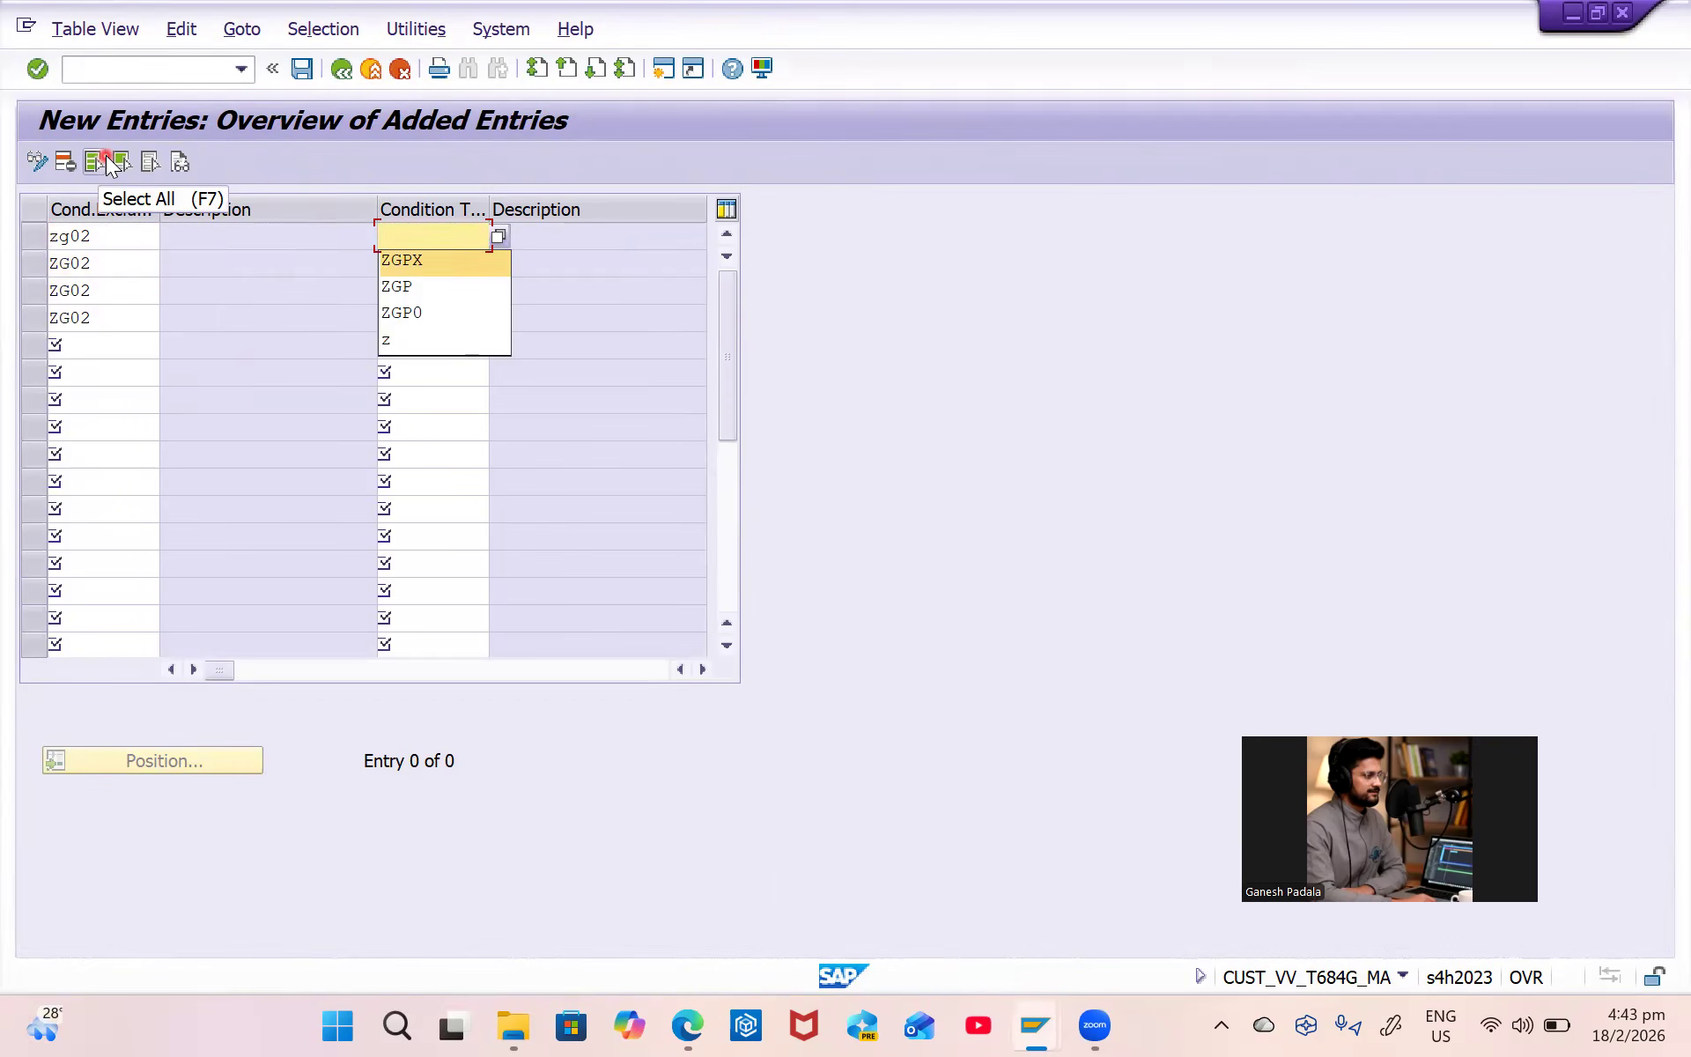
click(498, 236)
click(499, 237)
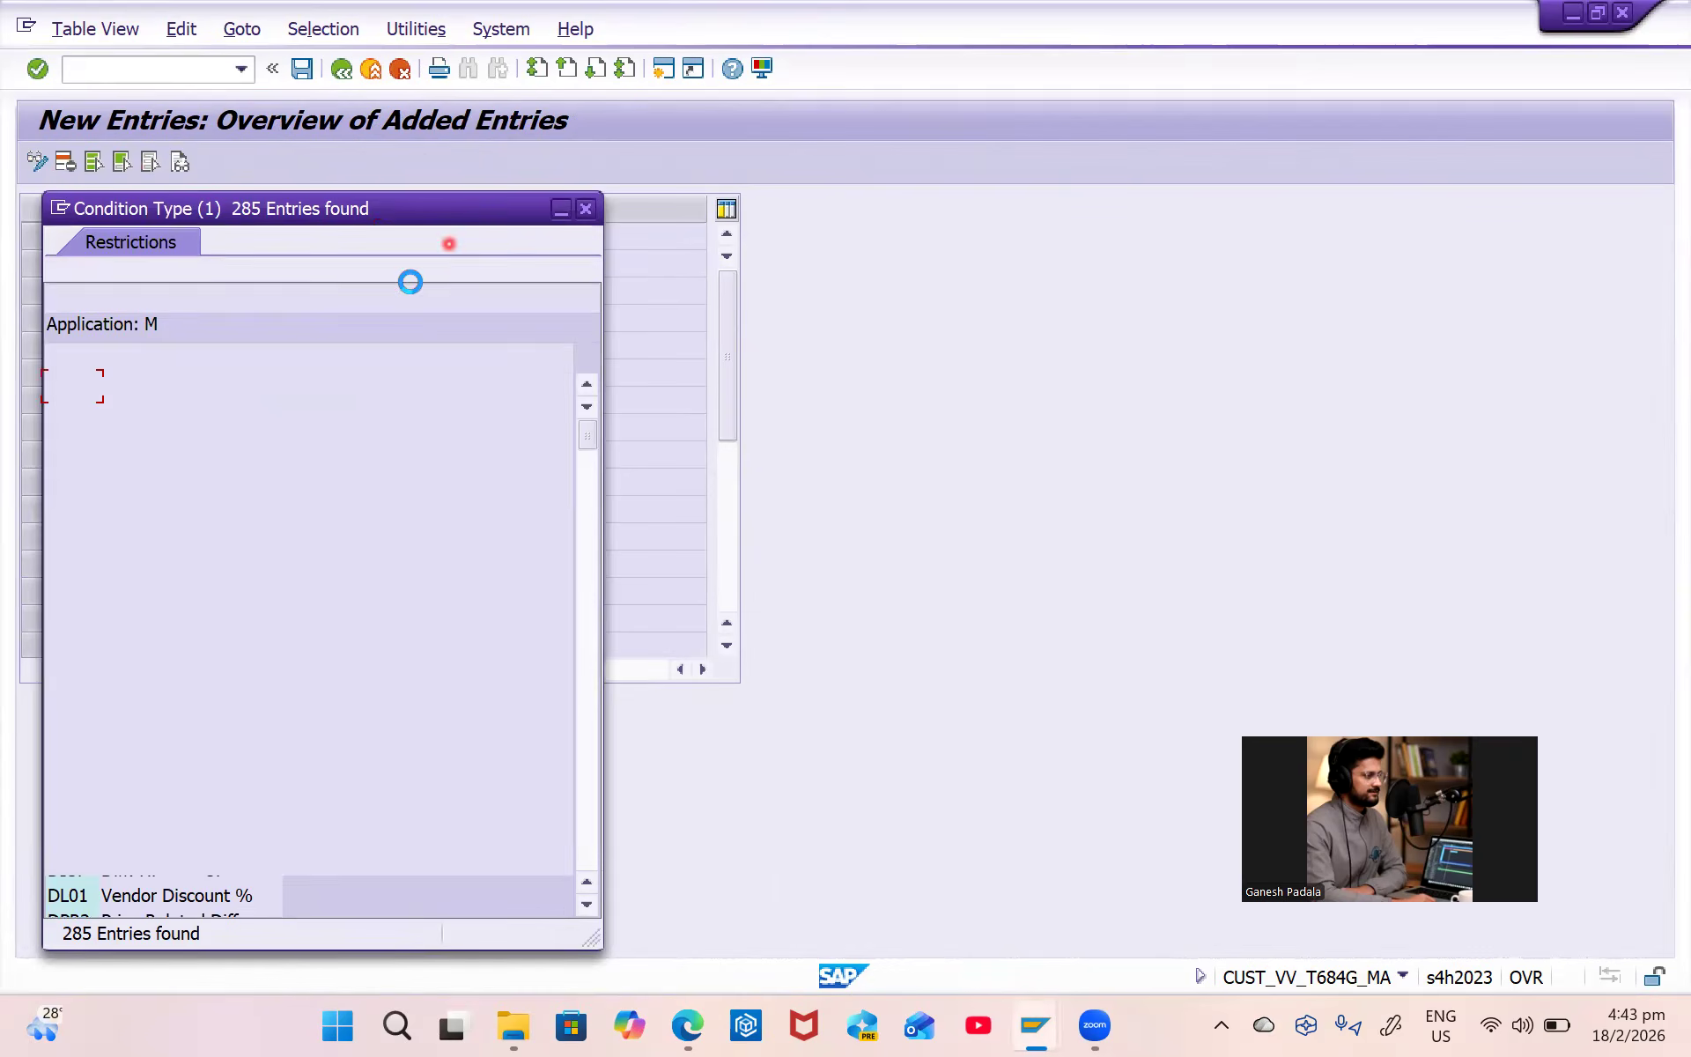
click(585, 208)
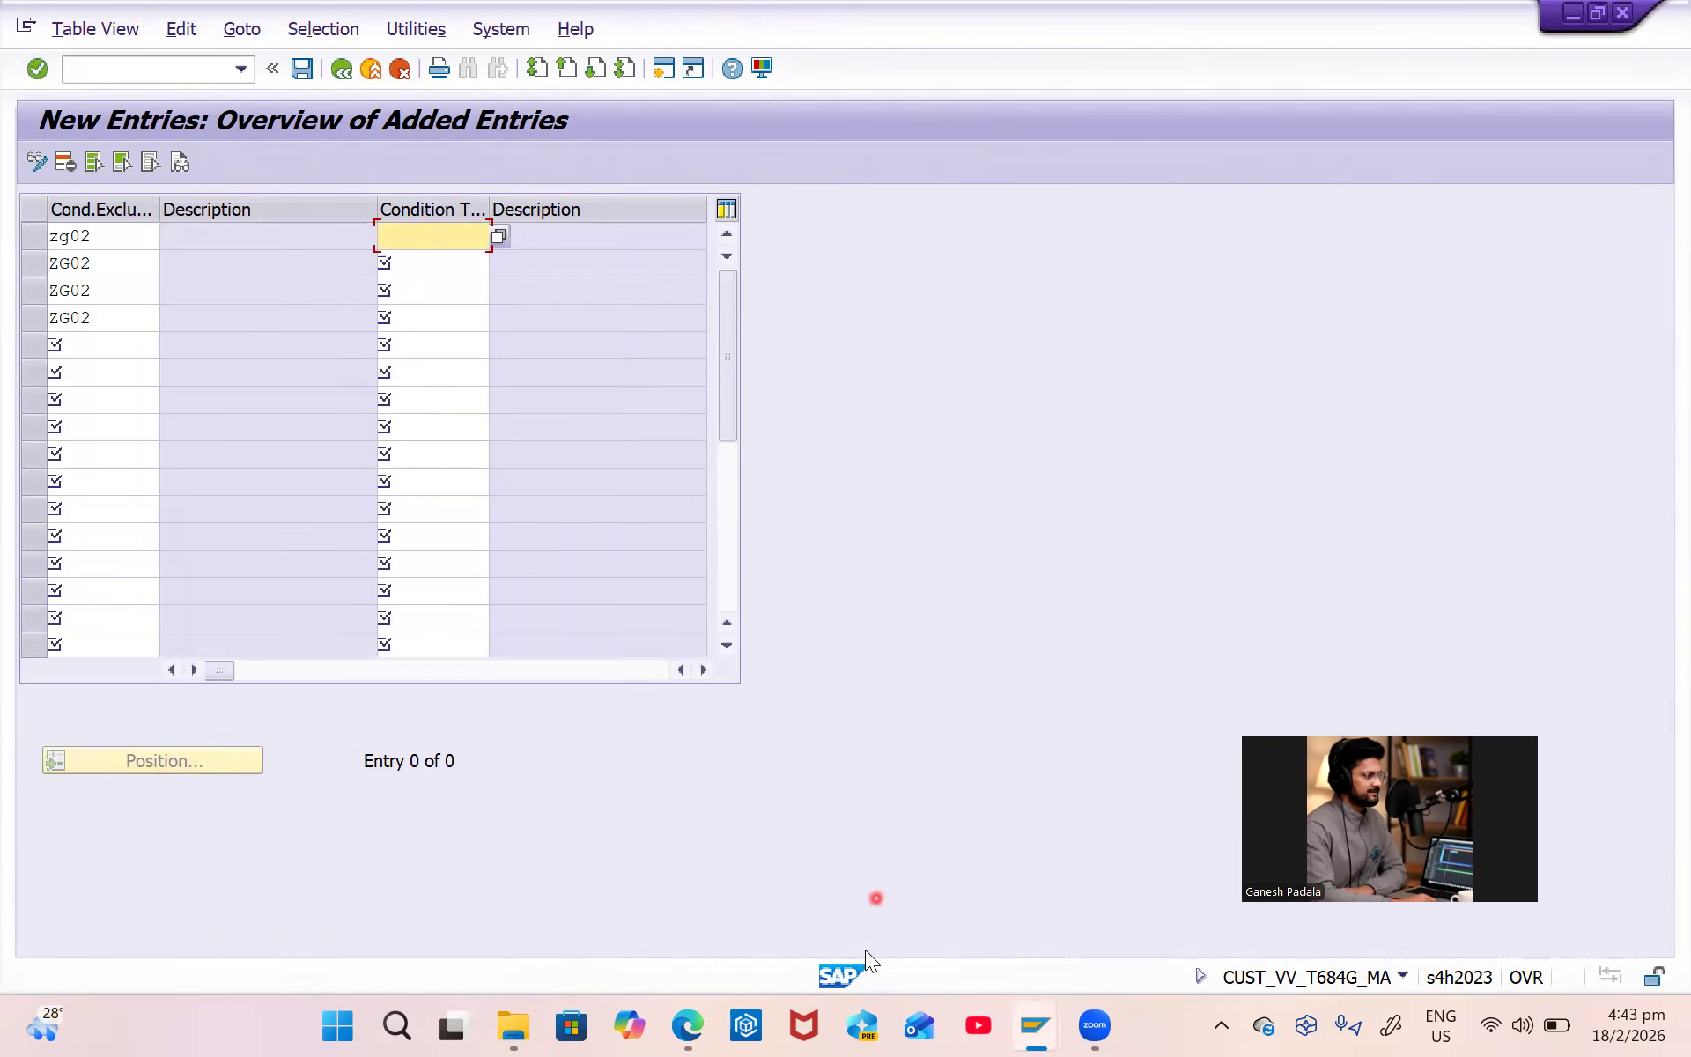
Copy condition types RB00, RC00, RA00 and RA01 from the ZGPDOM control data session into the four ZG02 rows.
mouse_move(1034, 1024)
click(968, 903)
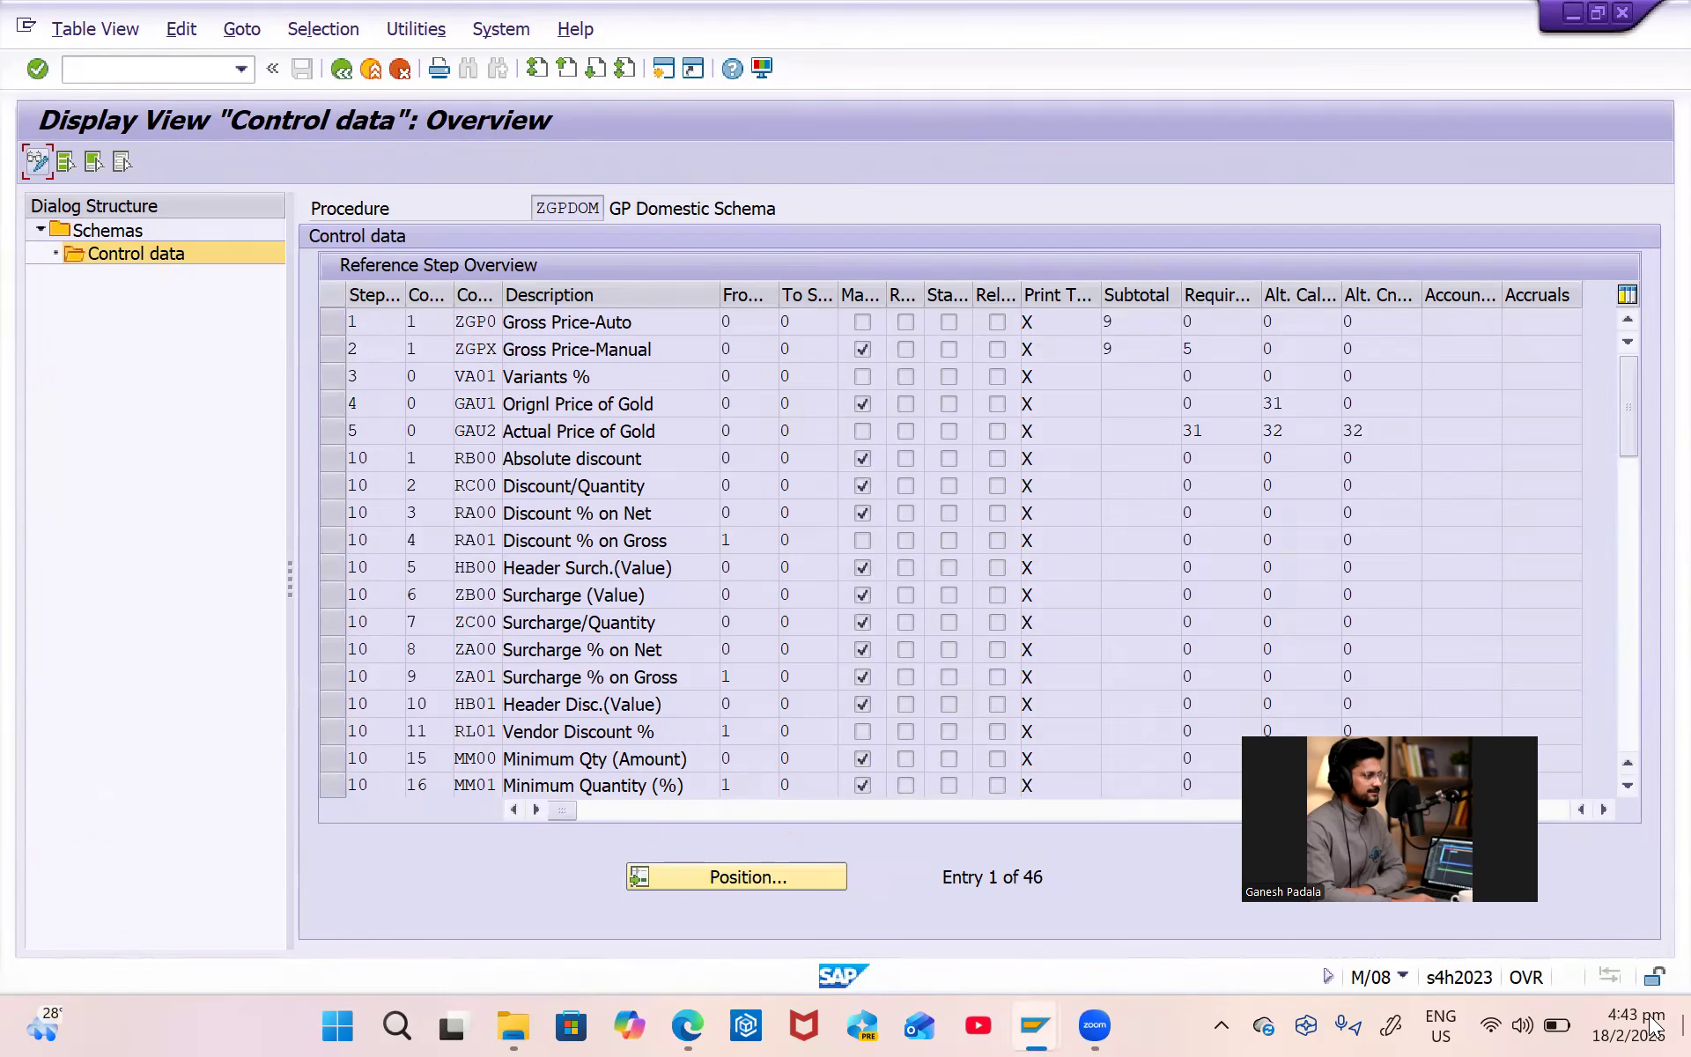
click(455, 456)
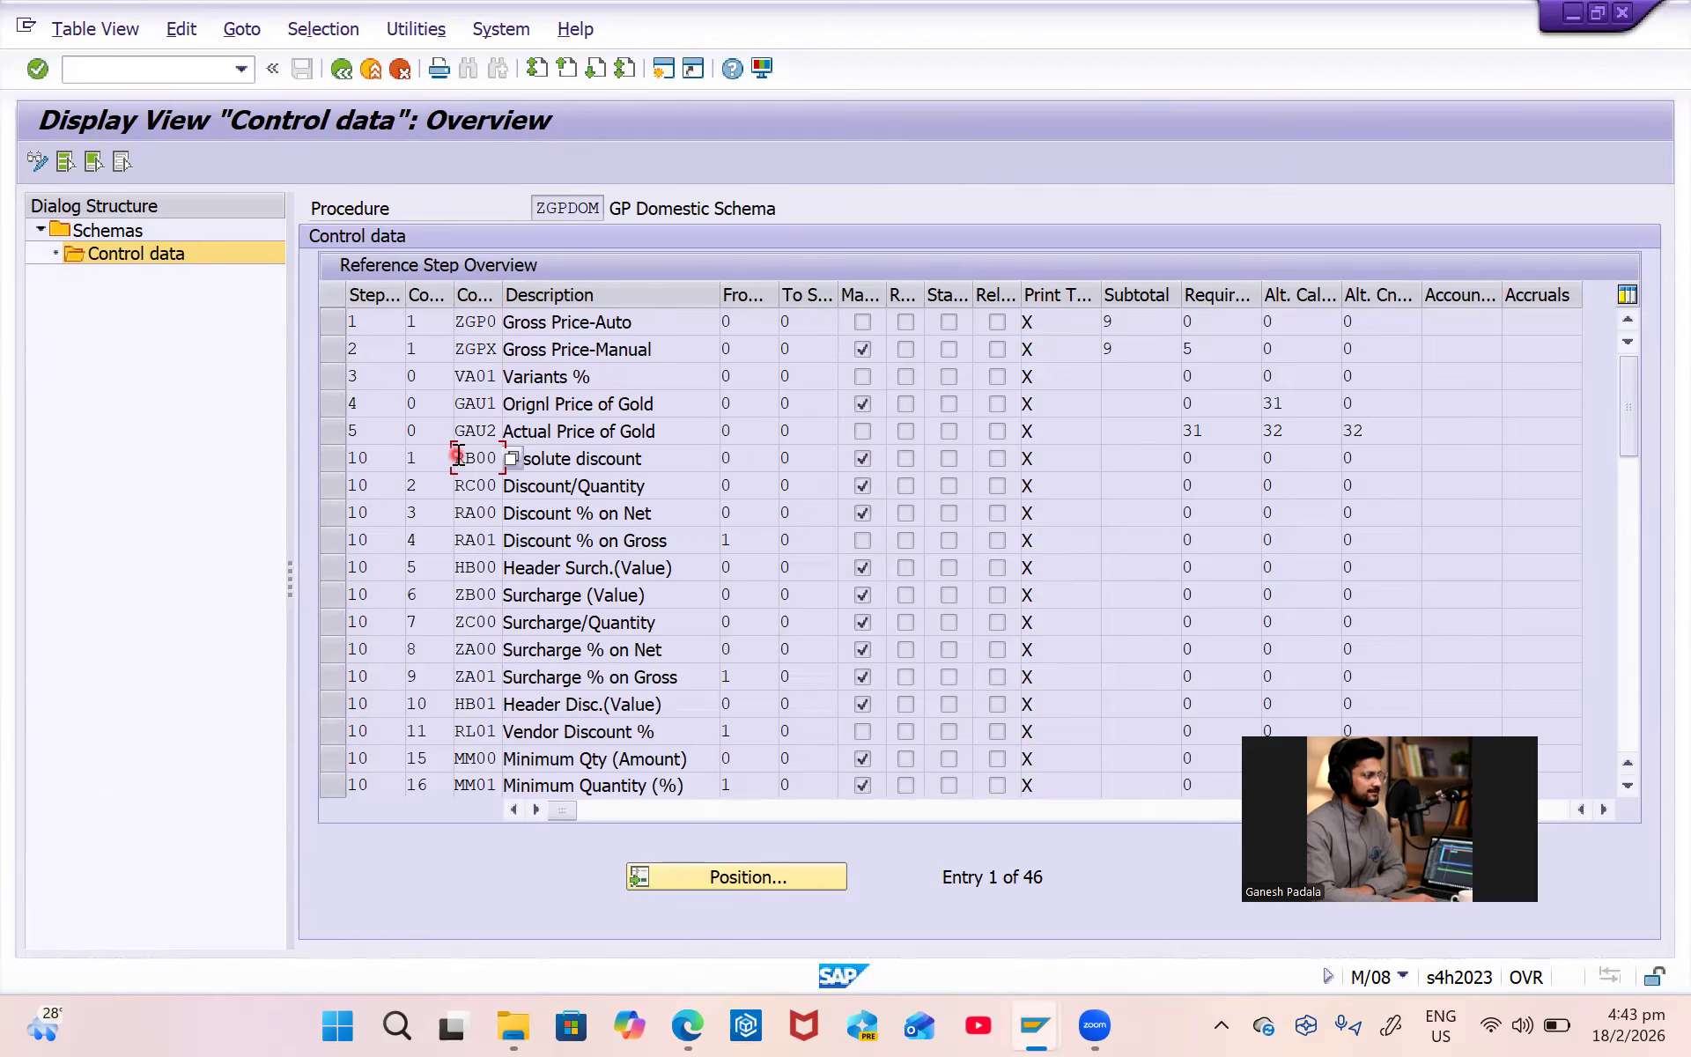
key(ctrl+y)
drag(455, 455, 498, 544)
key(ctrl+c)
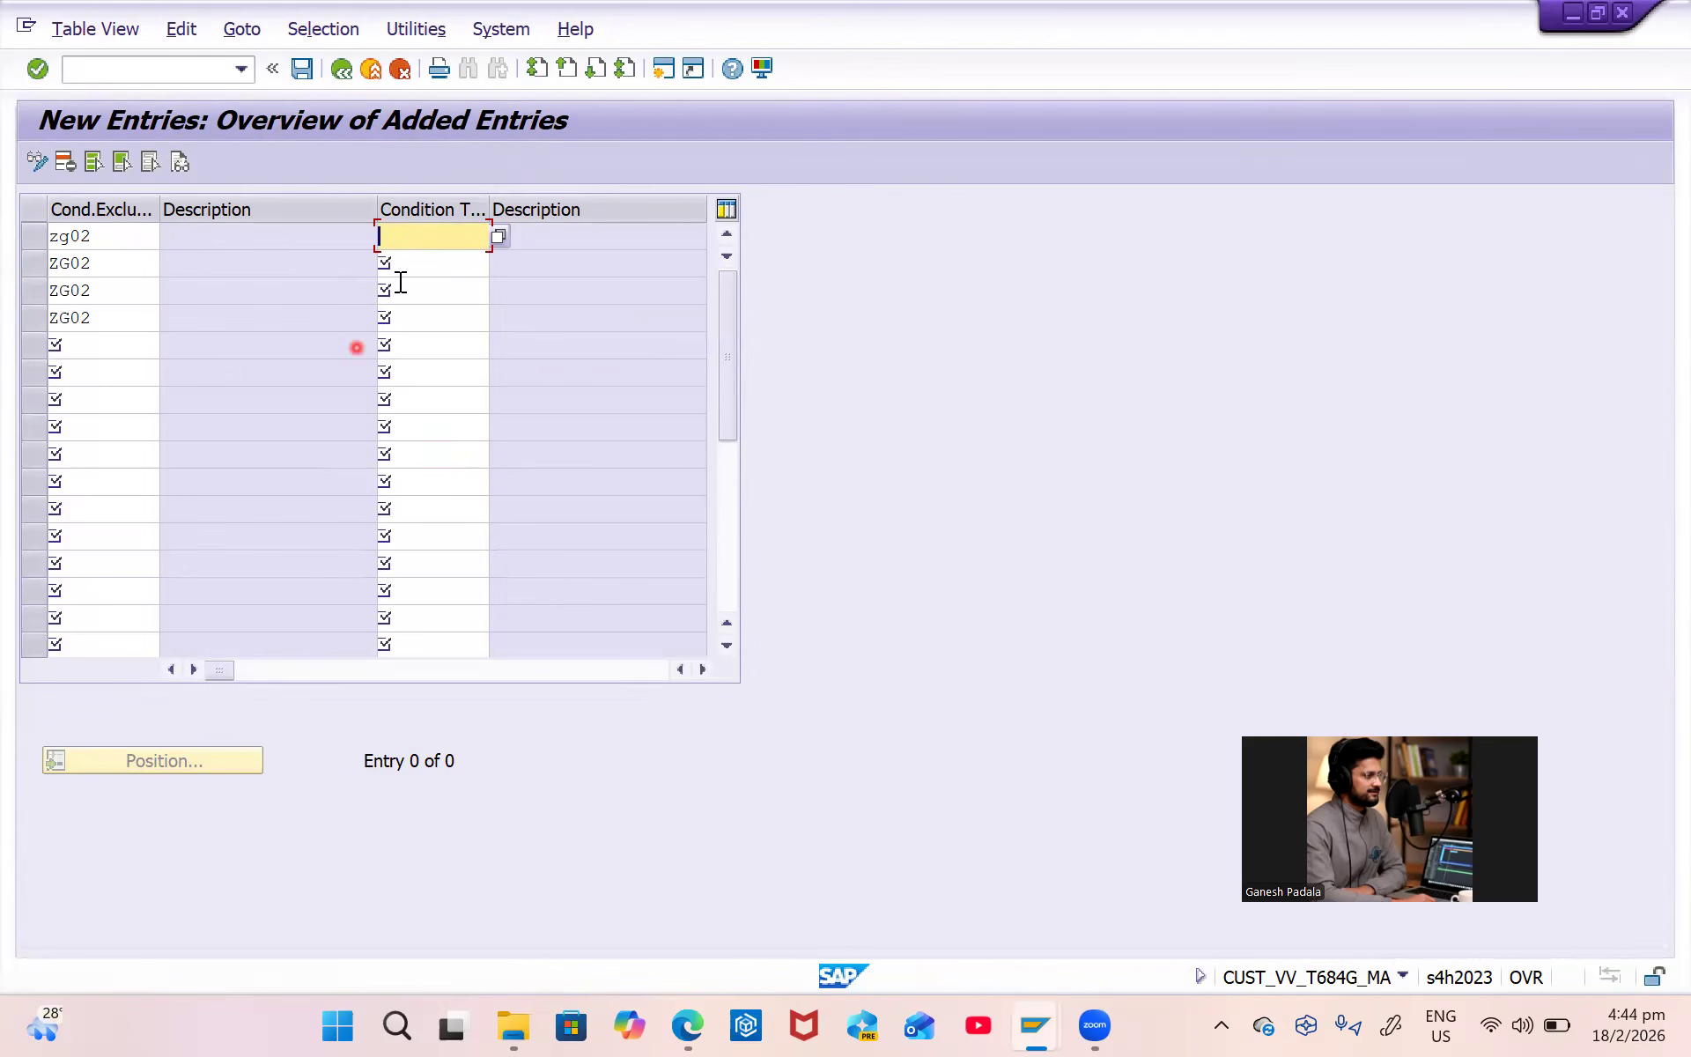
key(ctrl+v)
key(Return)
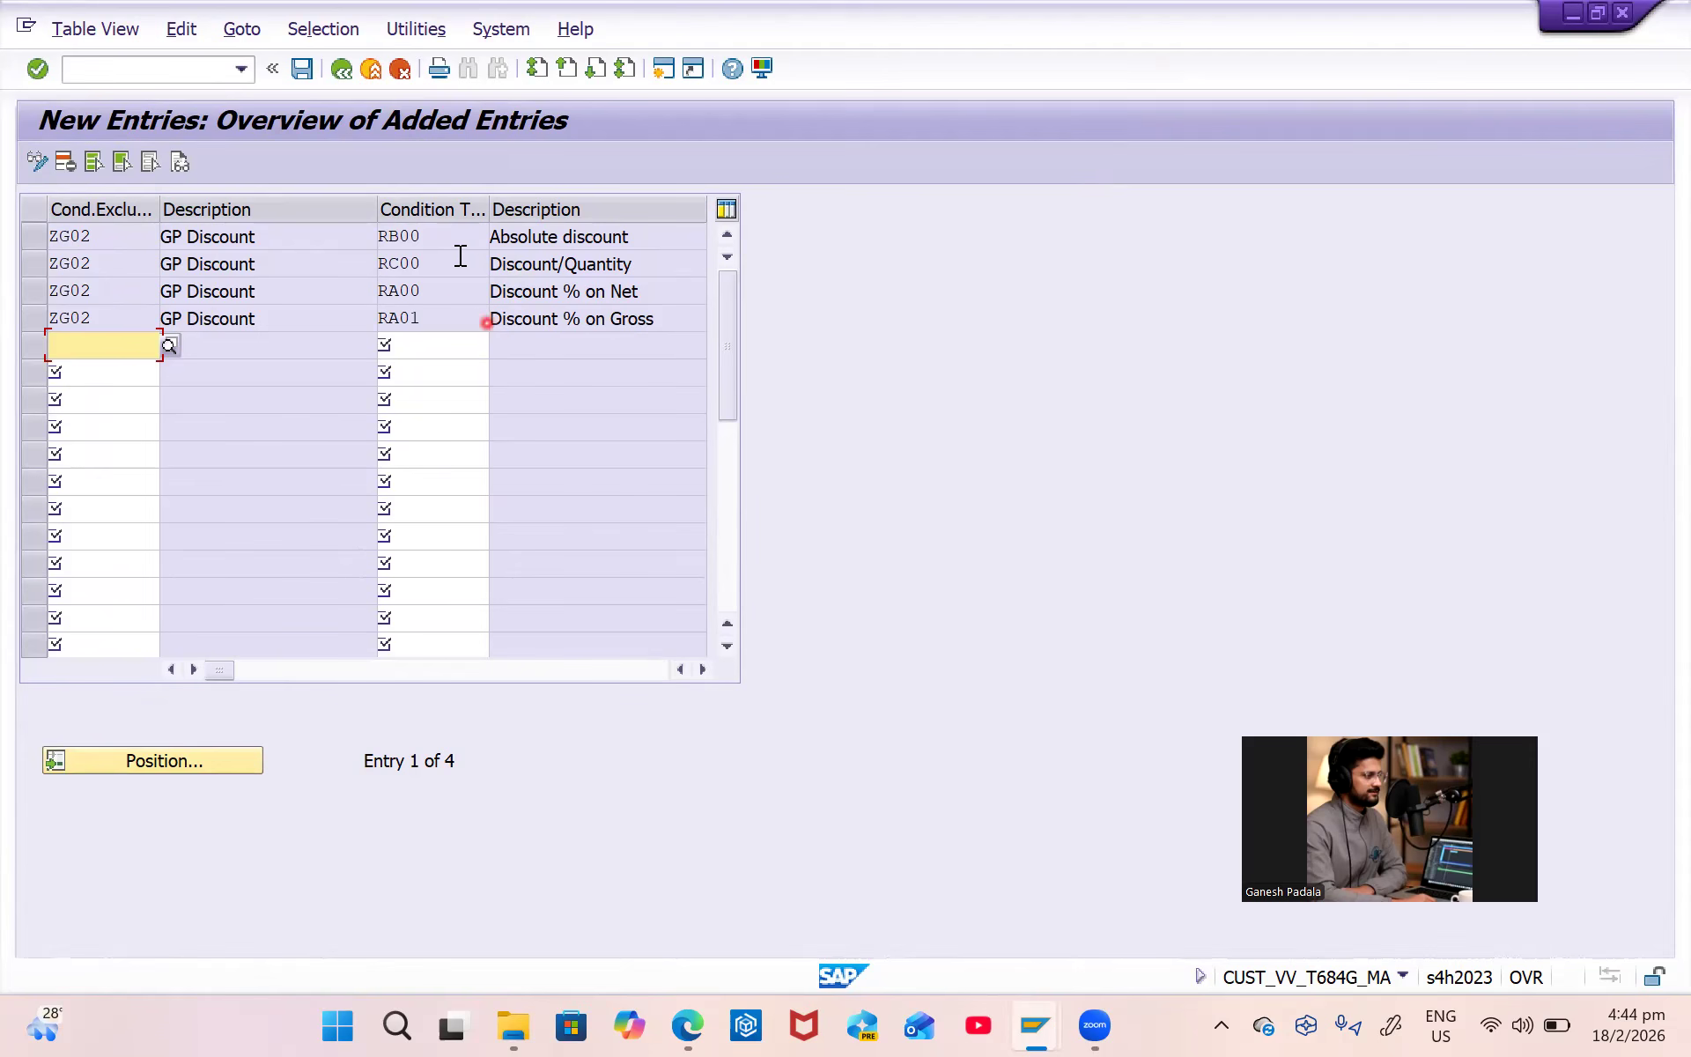
Save the condition type assignments to the GP: Pricing Procedure customizing request and return to the activity list.
click(302, 71)
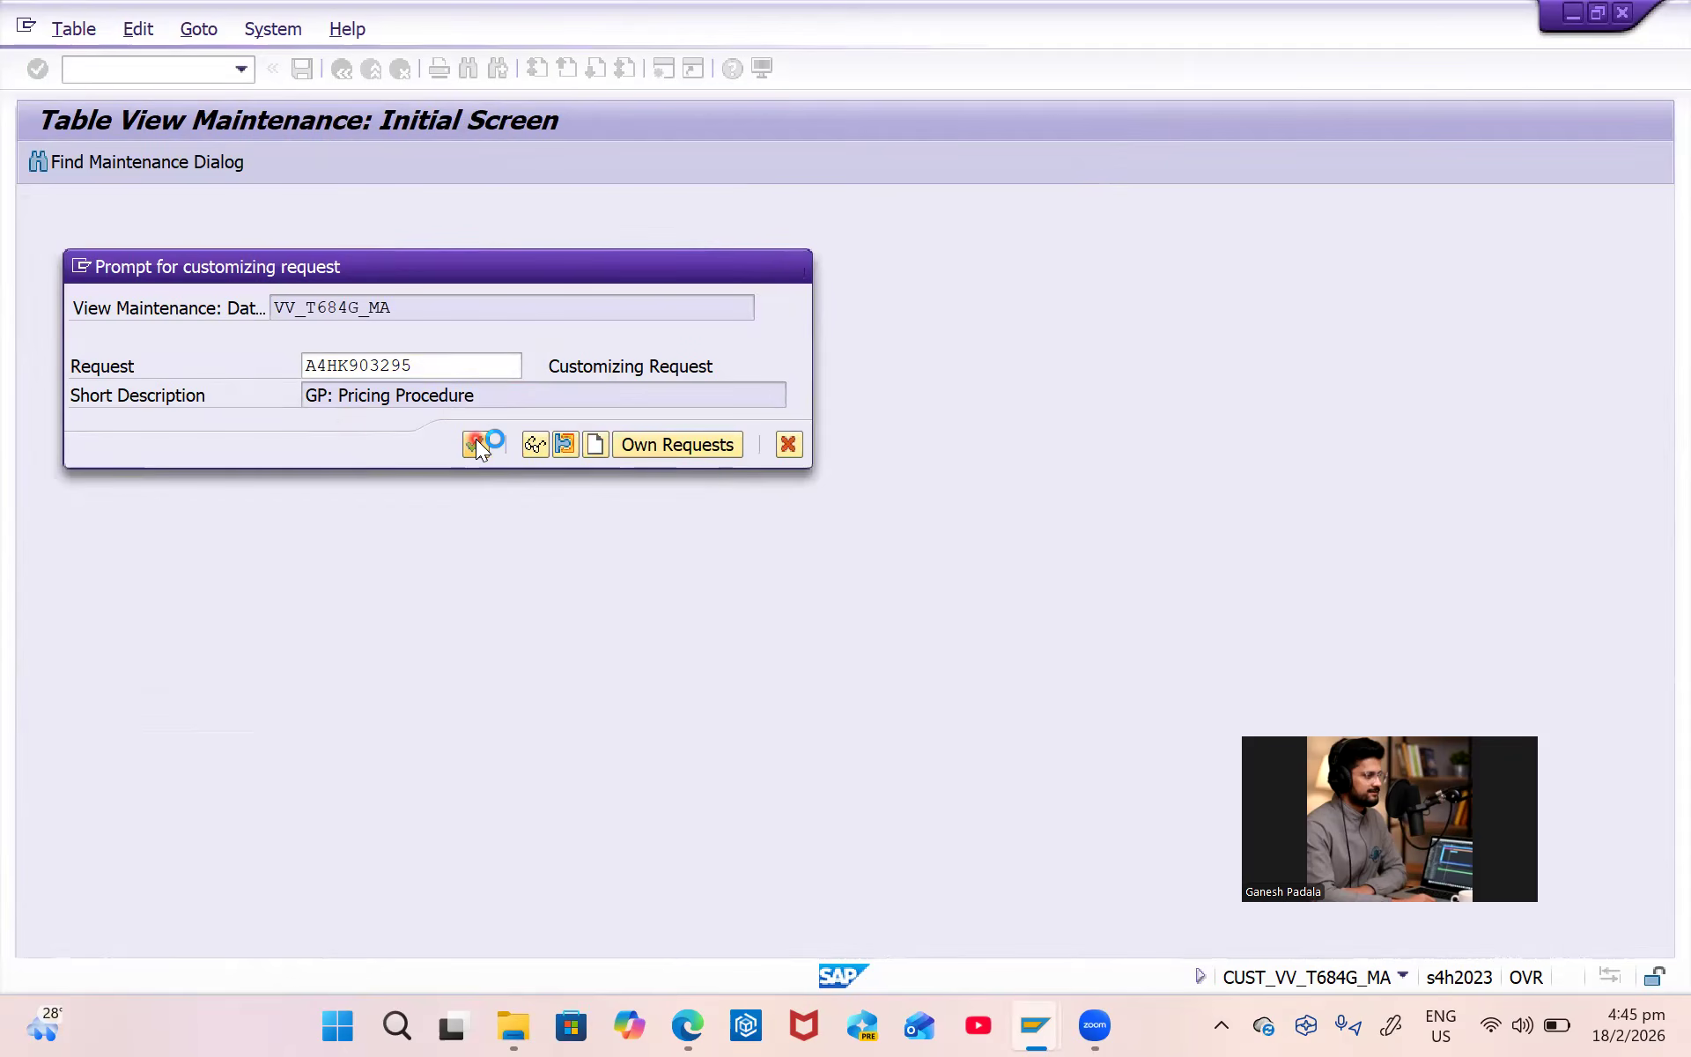
click(476, 439)
click(335, 76)
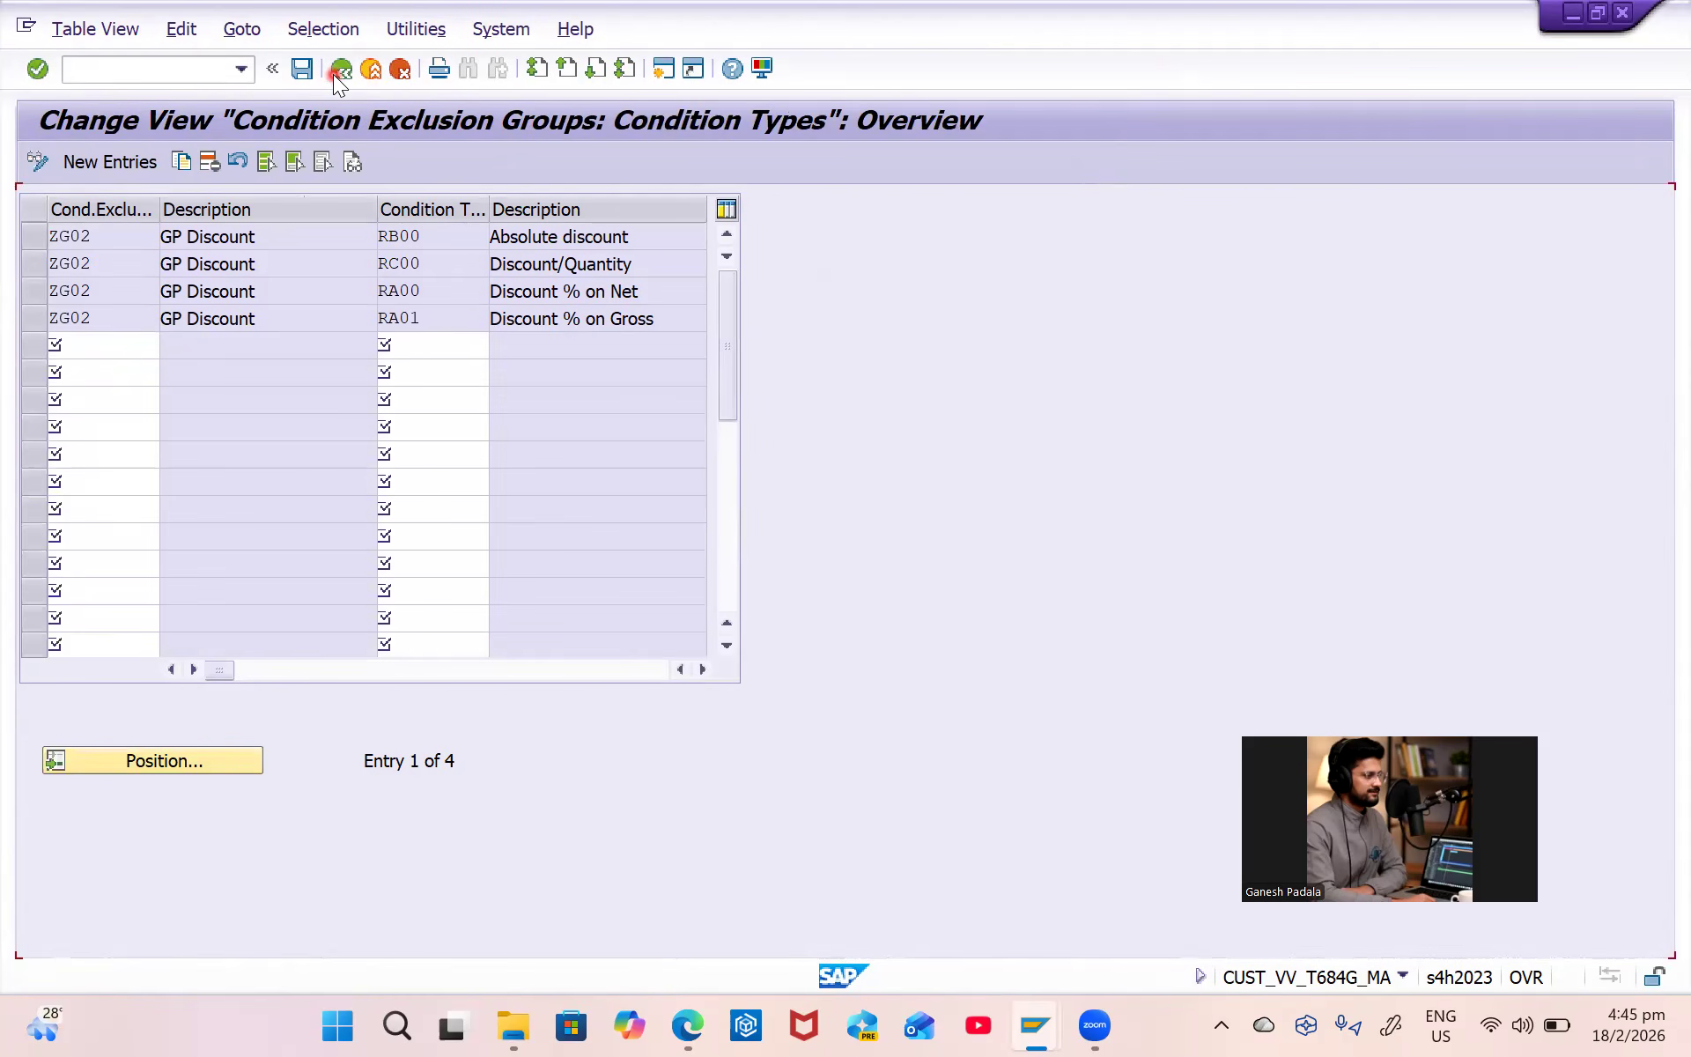
click(333, 74)
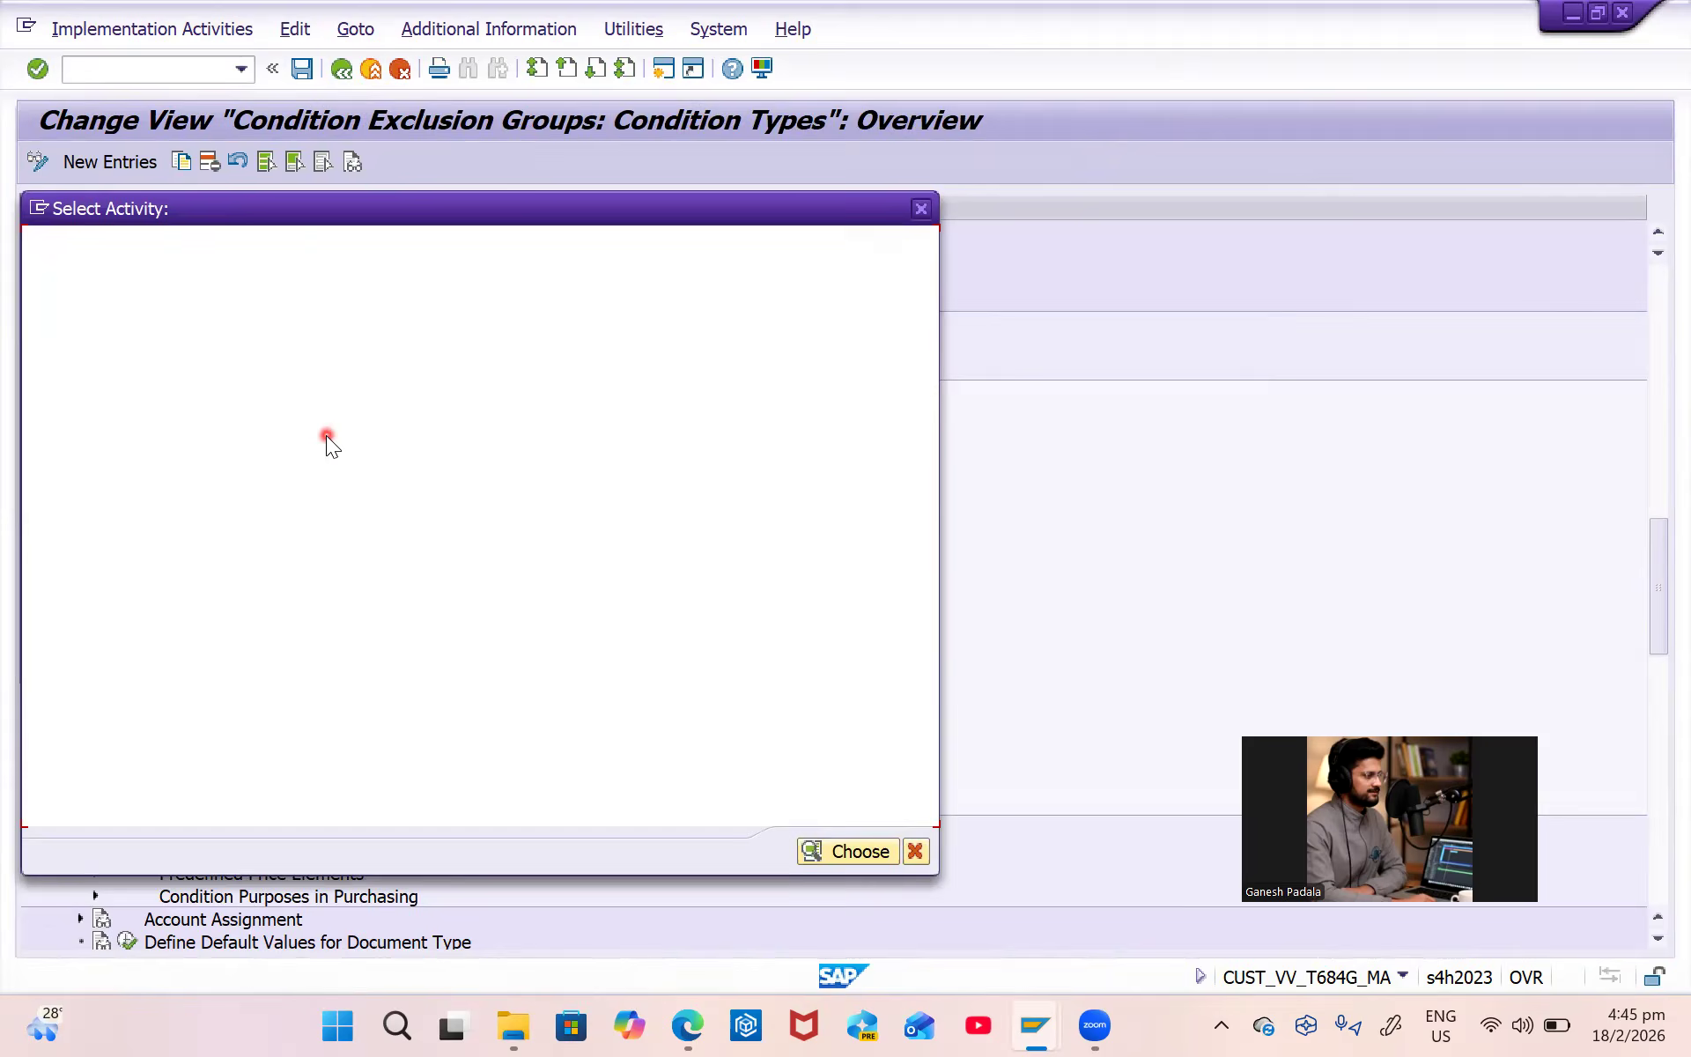
Open the assignment of condition exclusion to calculation schemas and display the Exclusion entries of procedure ZGPDOM.
double_click(350, 365)
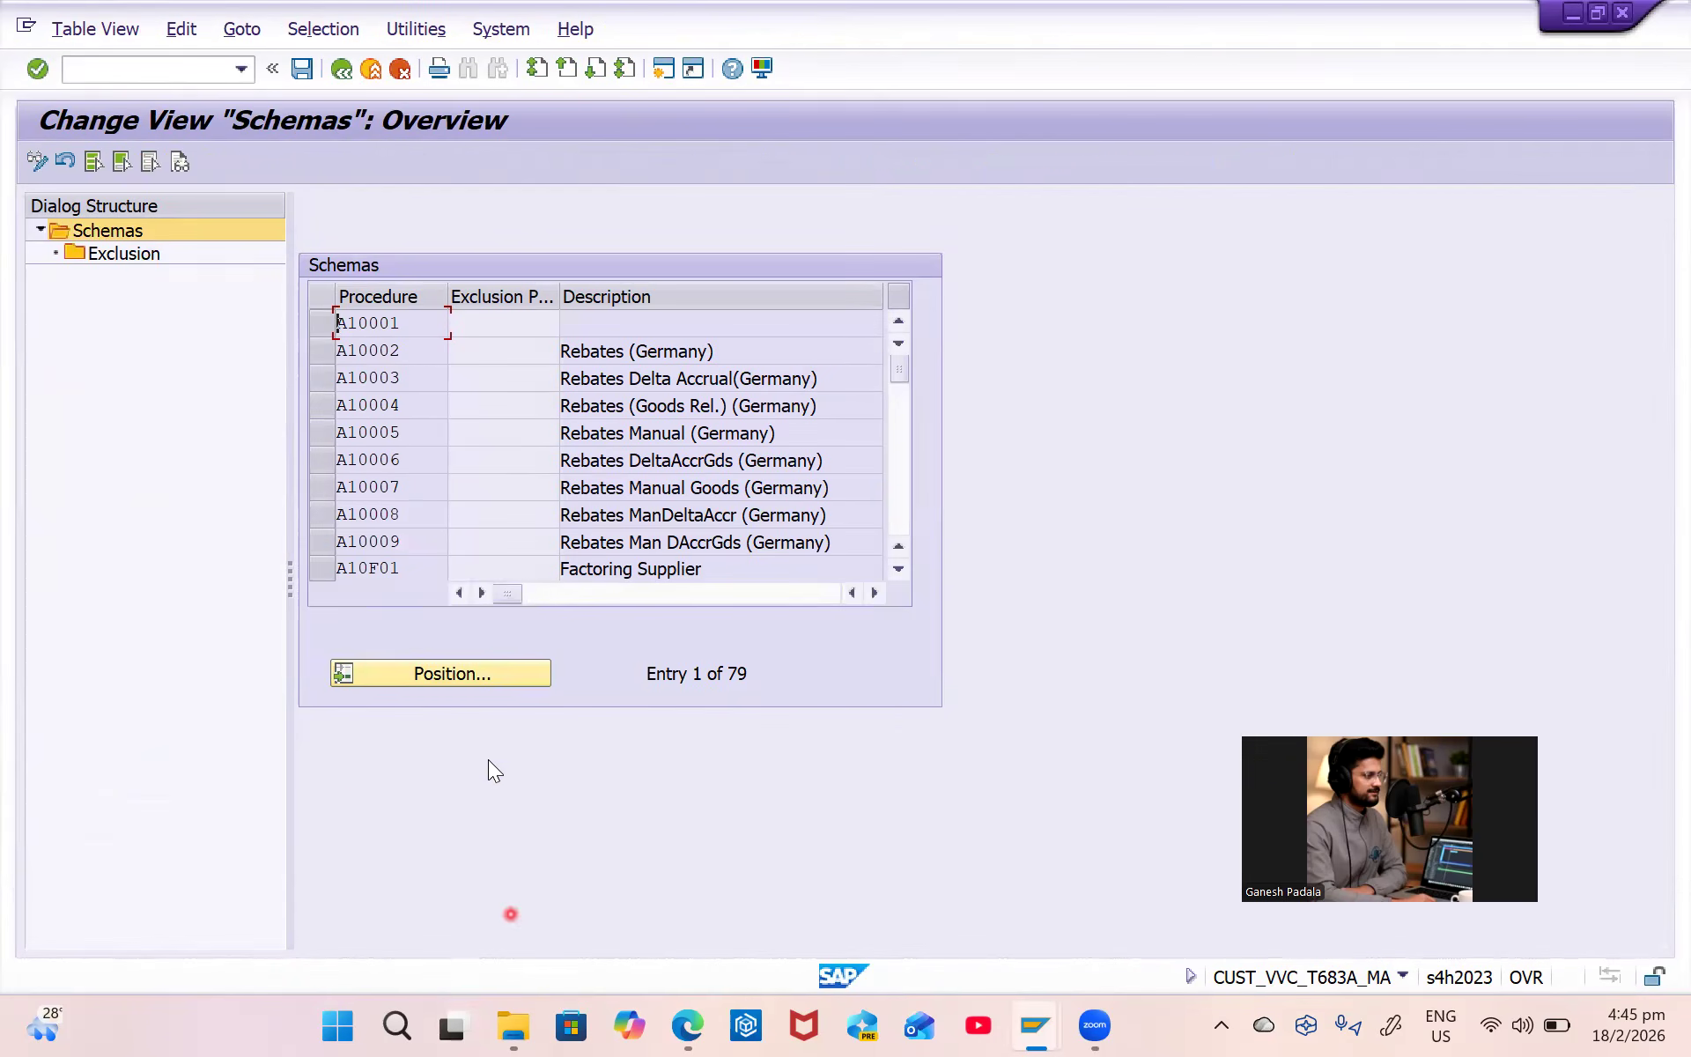
click(474, 671)
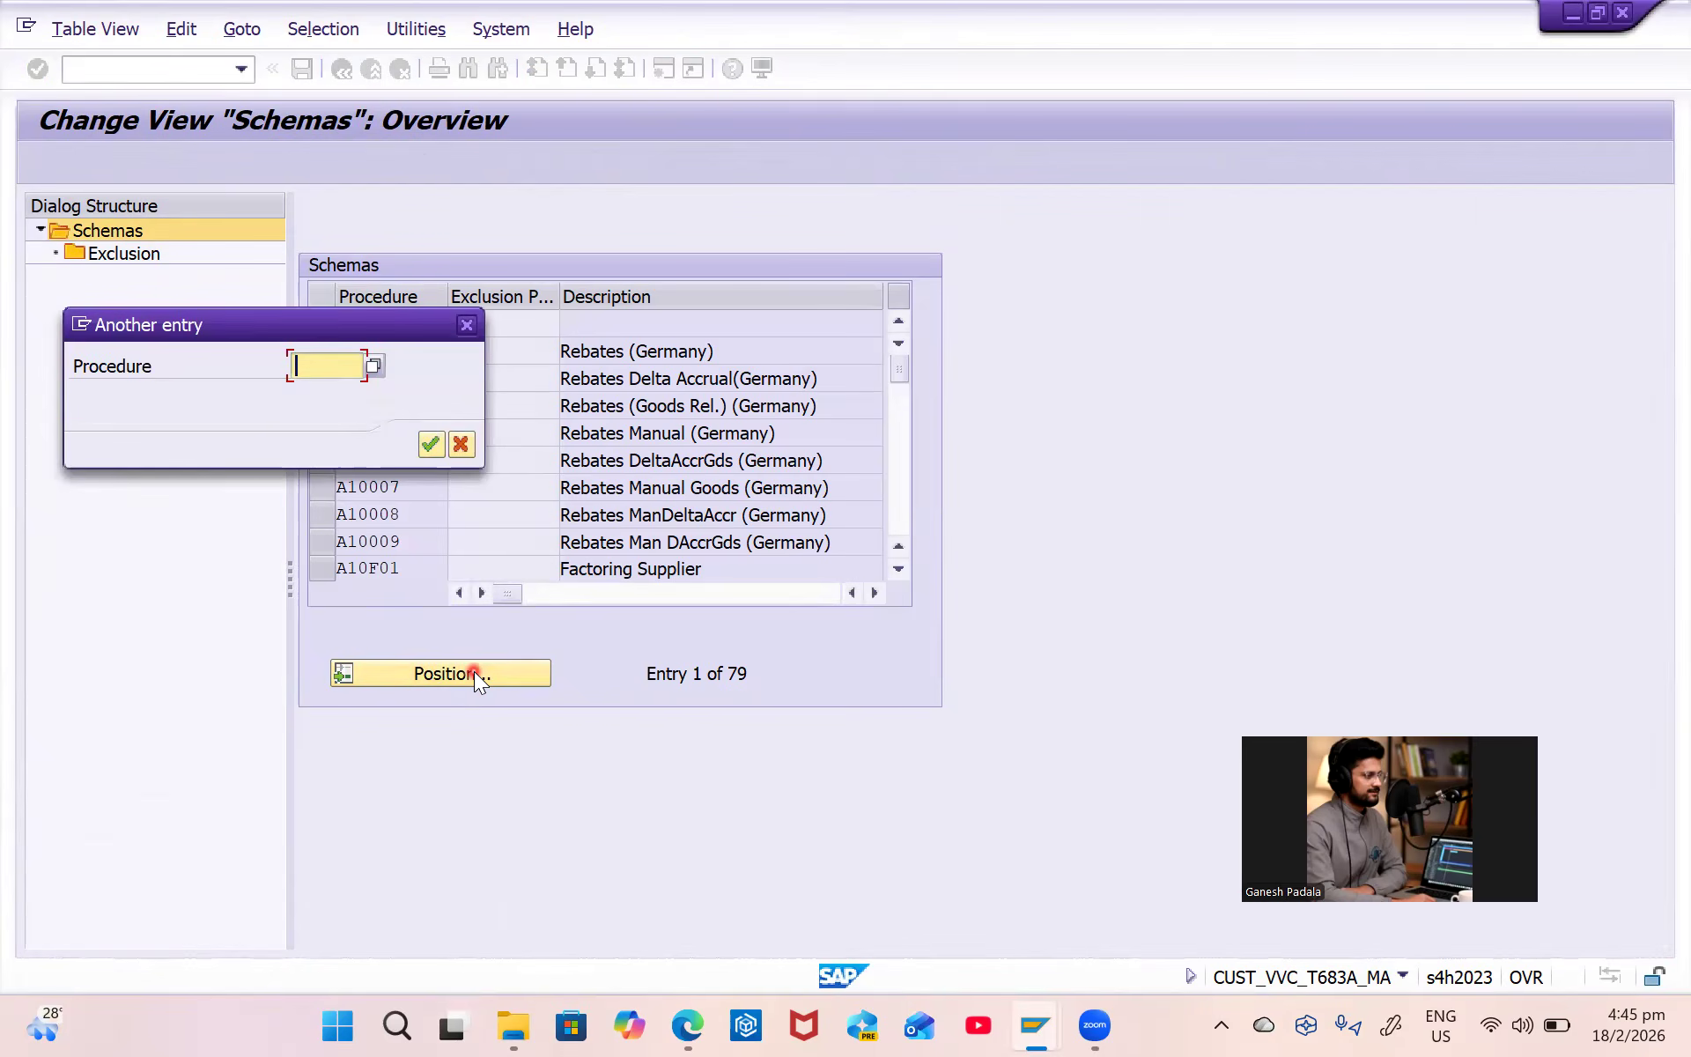
text(ZGD)
key(Return)
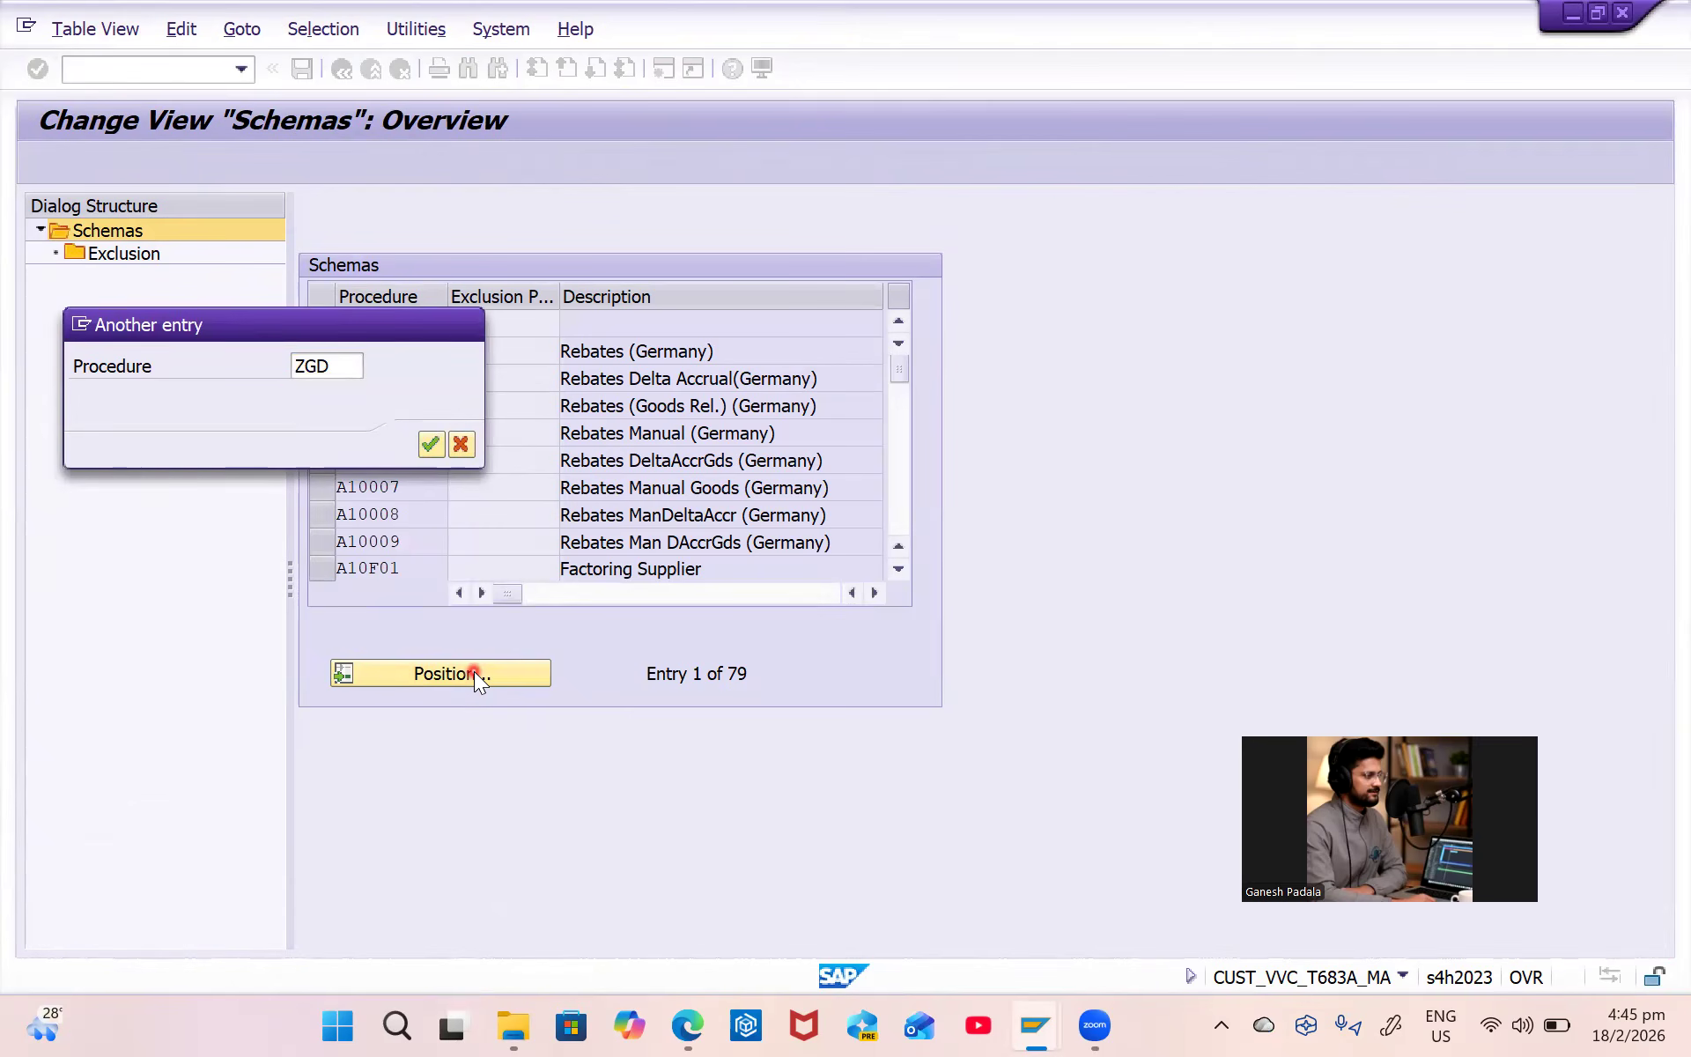
key(Return)
click(322, 323)
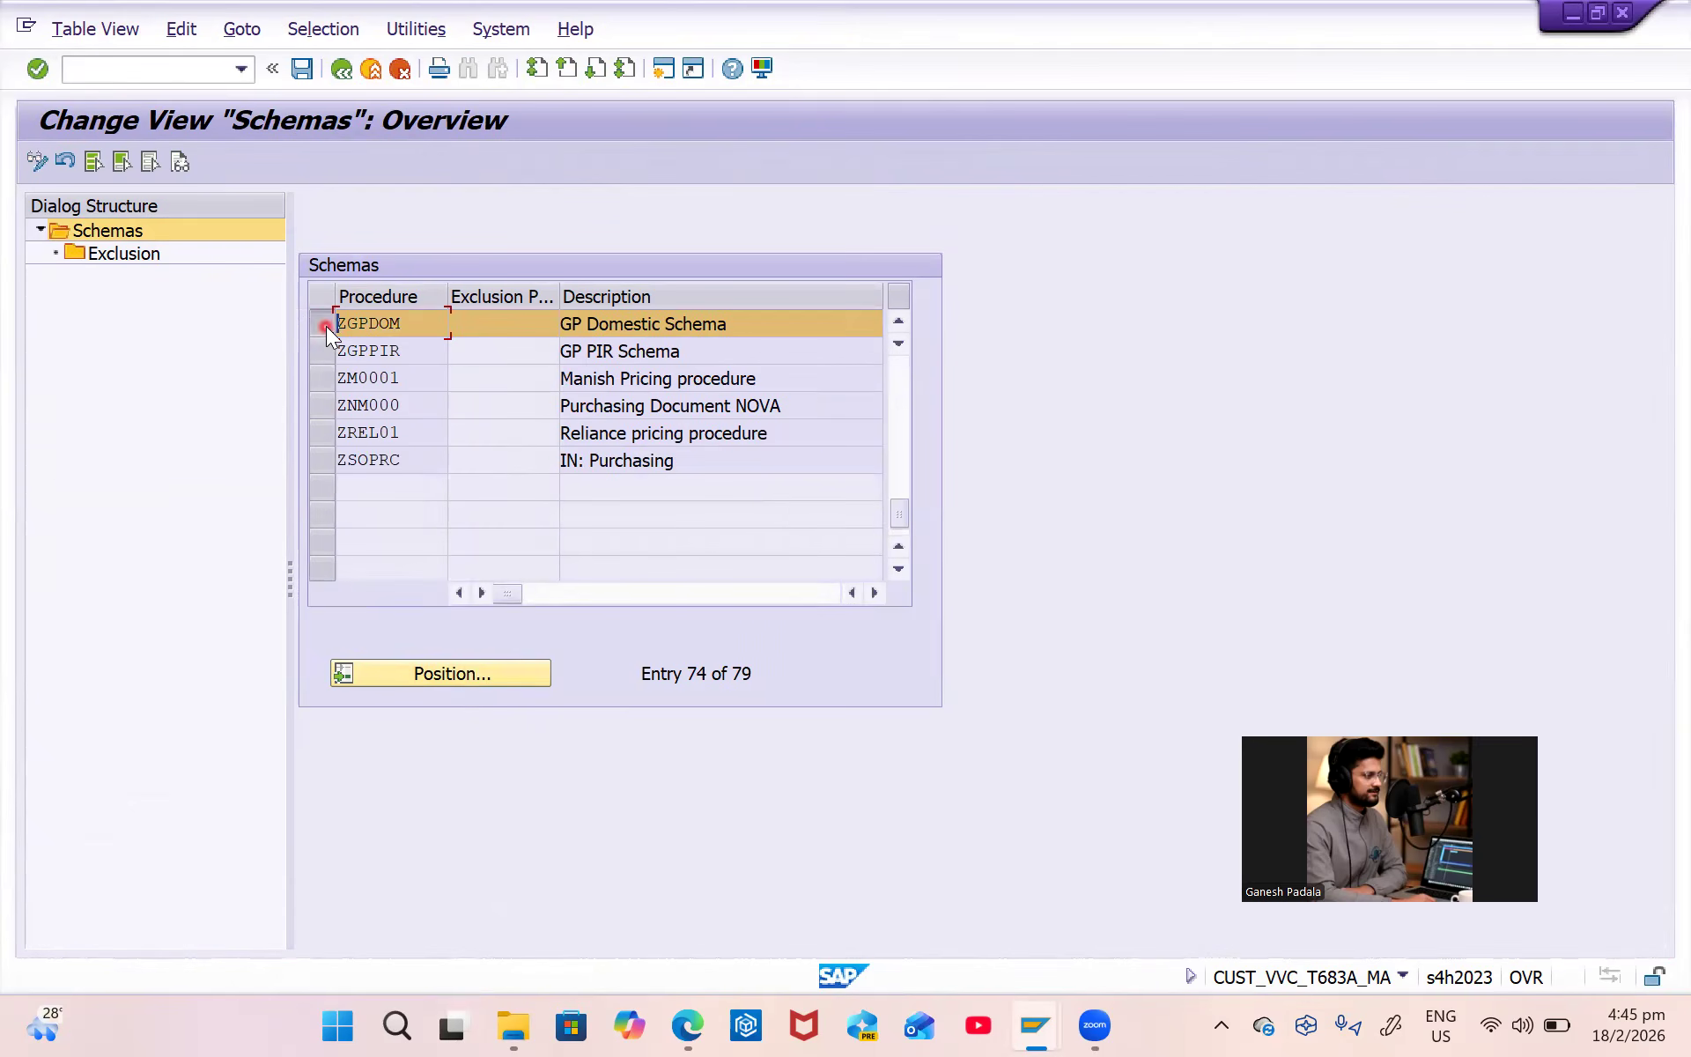
click(107, 251)
double_click(107, 252)
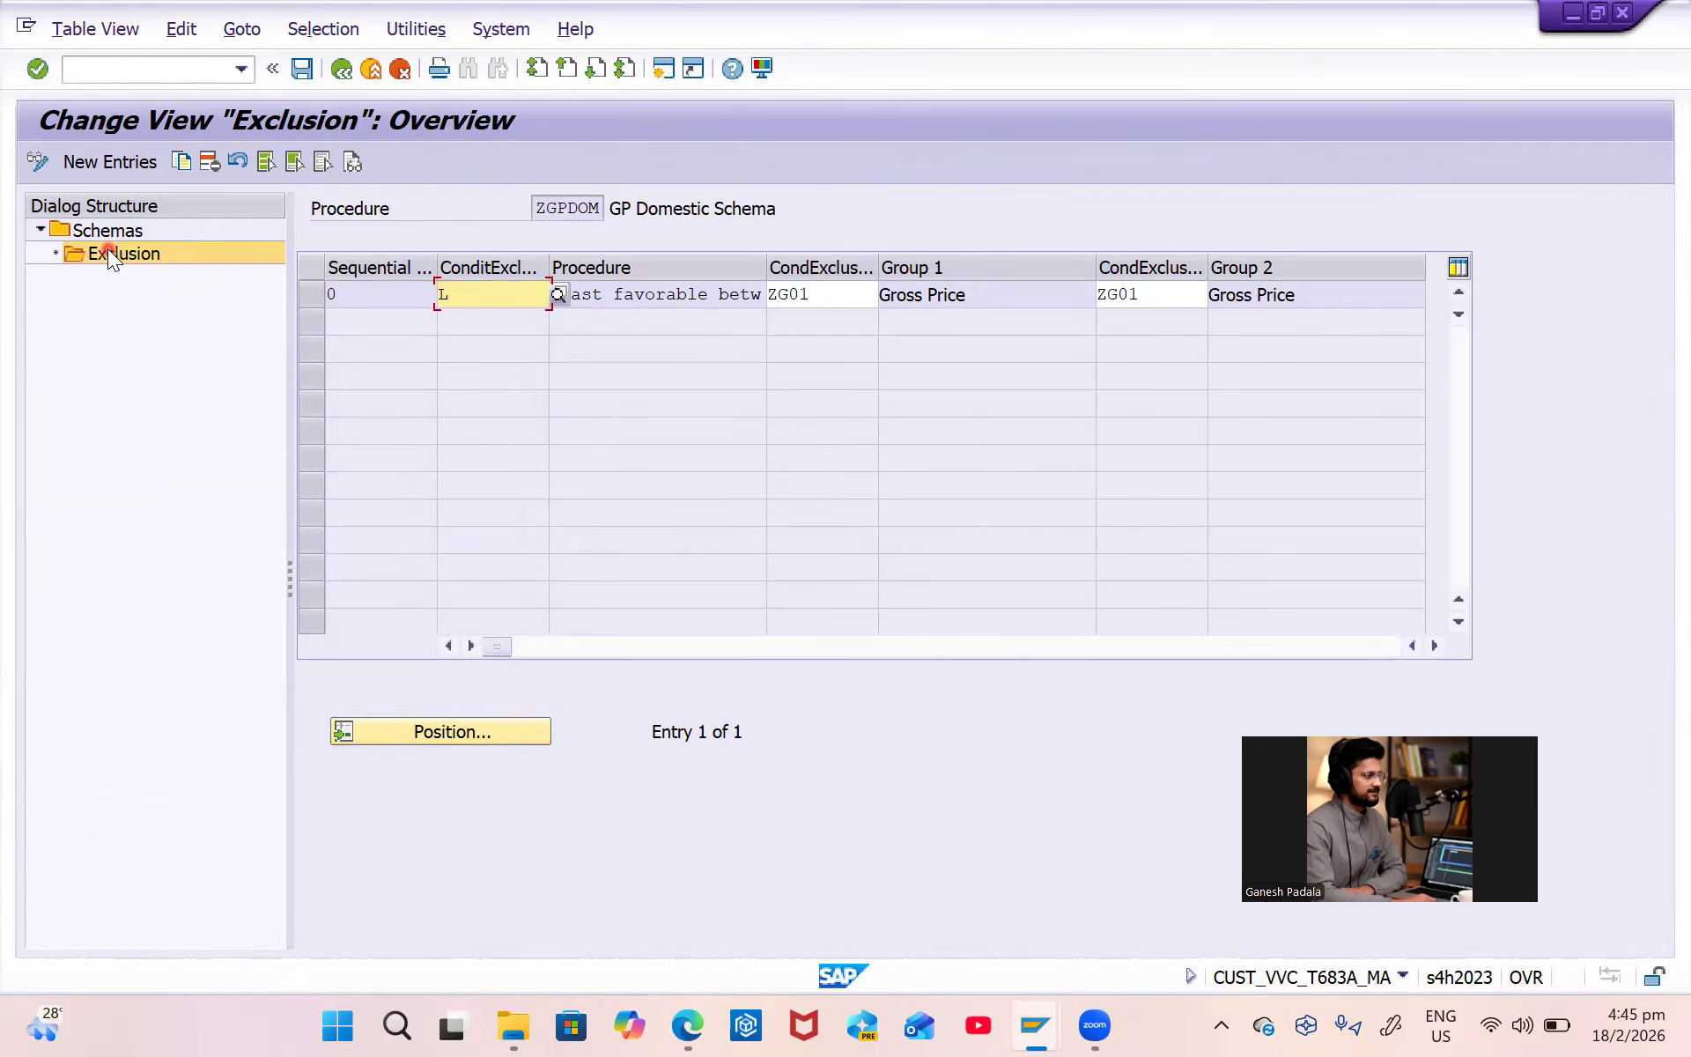
Add an exclusion entry with sequential number 1 and exclusion procedure A, best condition between condition types.
click(112, 162)
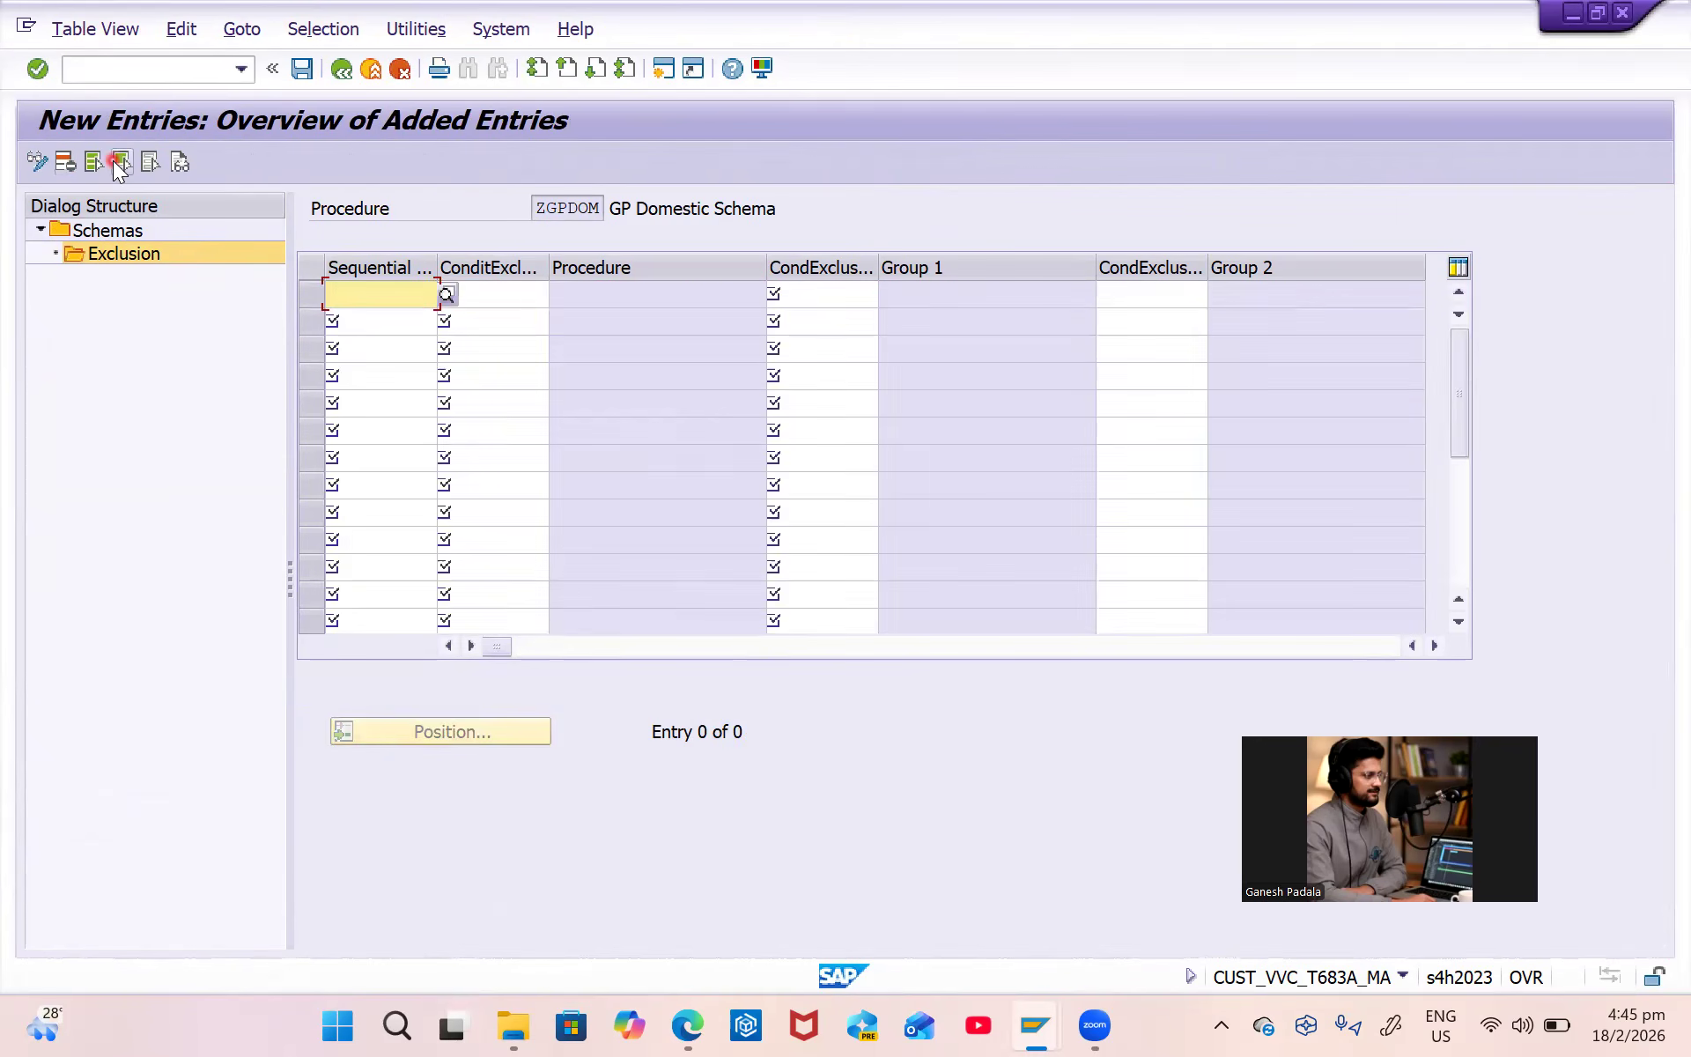
text(1)
key(Tab)
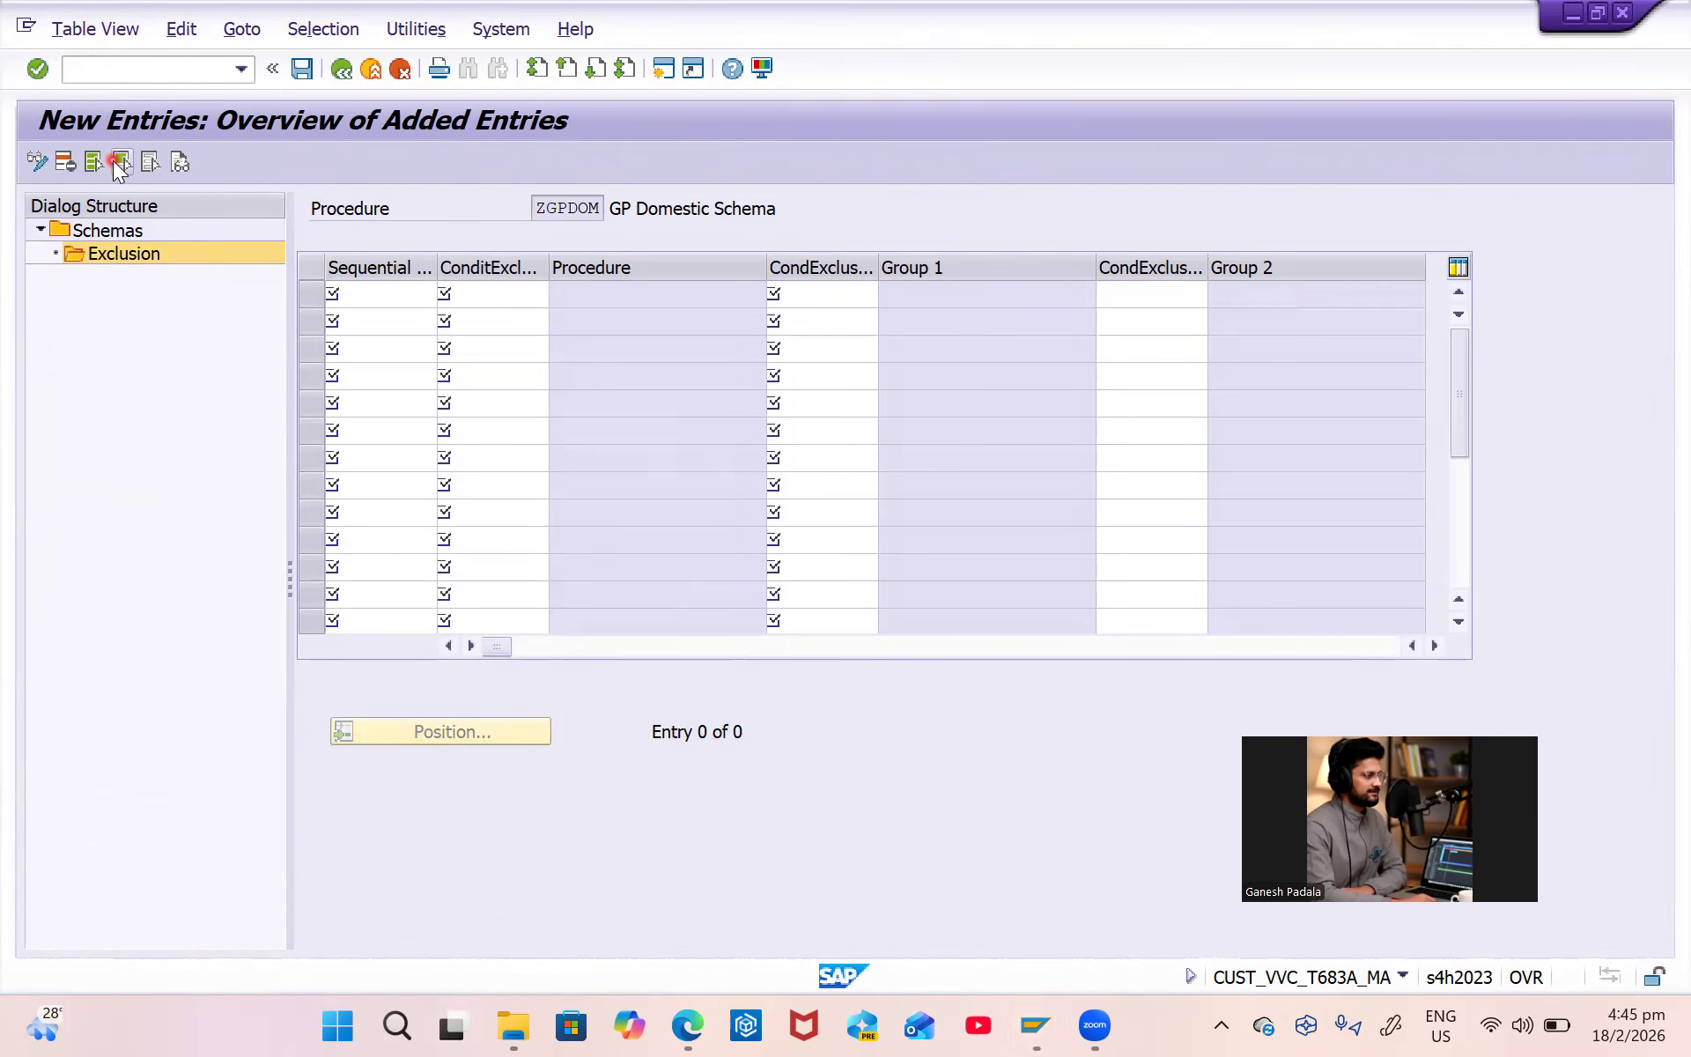
click(571, 294)
key(F4)
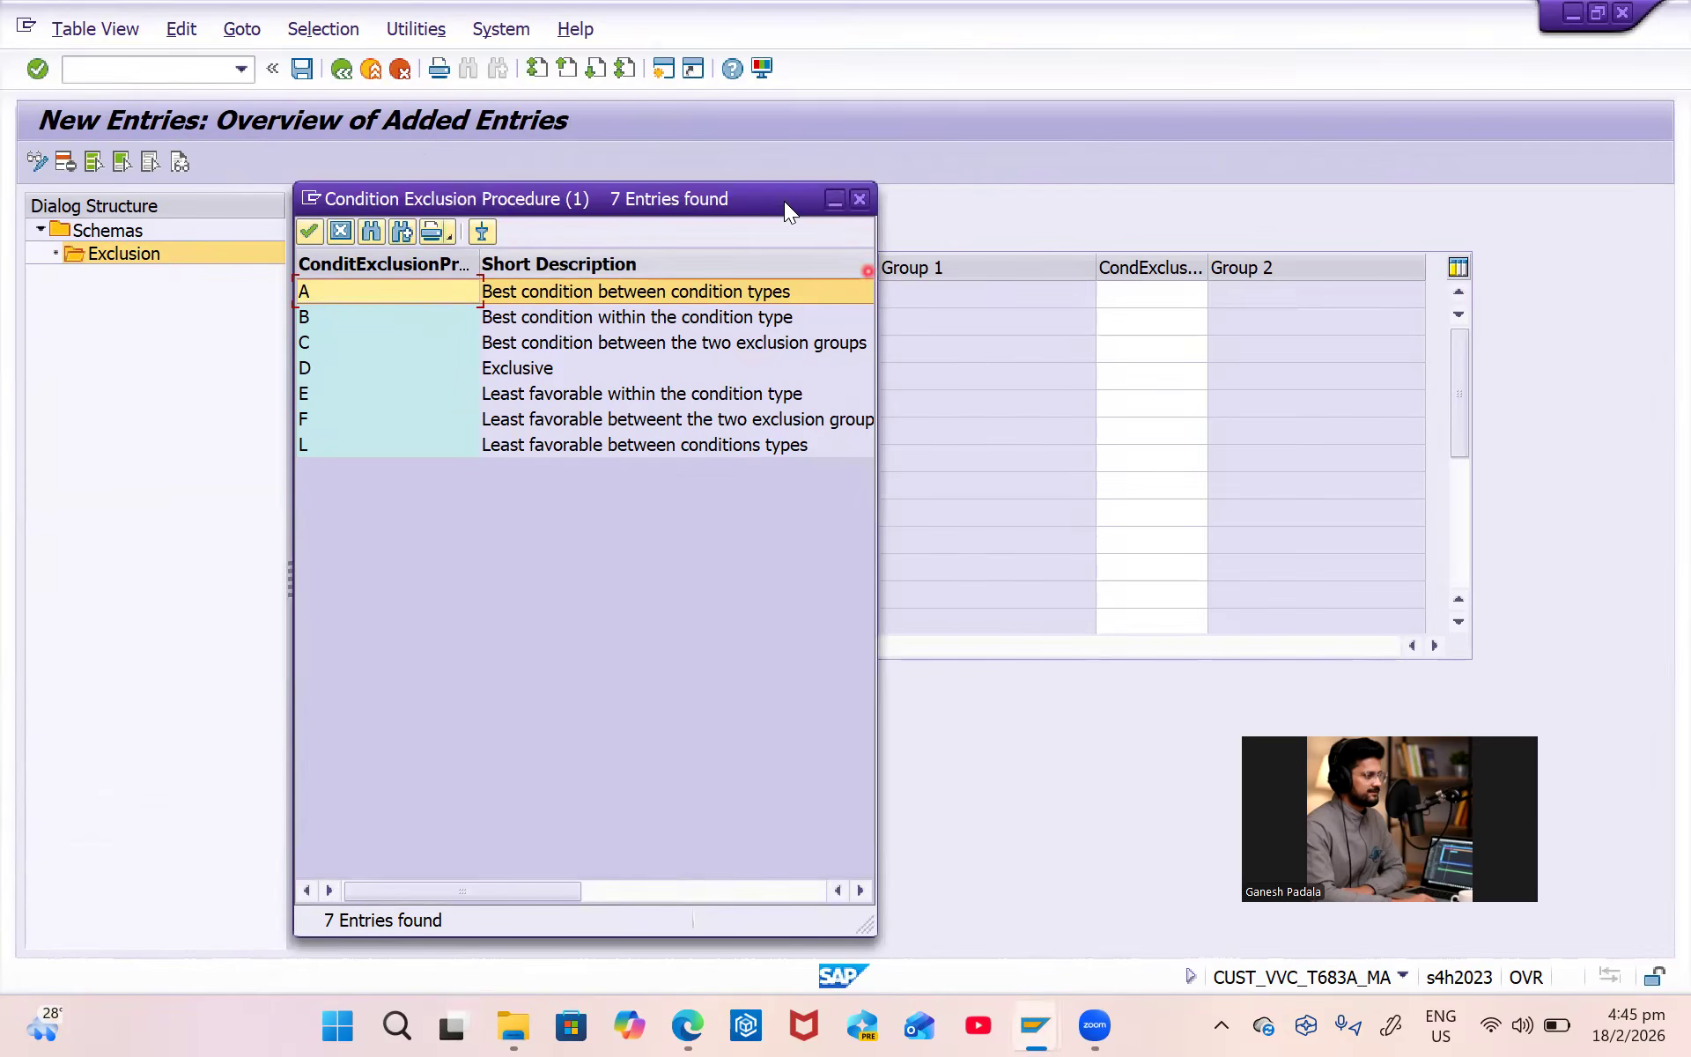
drag(871, 337, 1058, 317)
drag(481, 257, 572, 261)
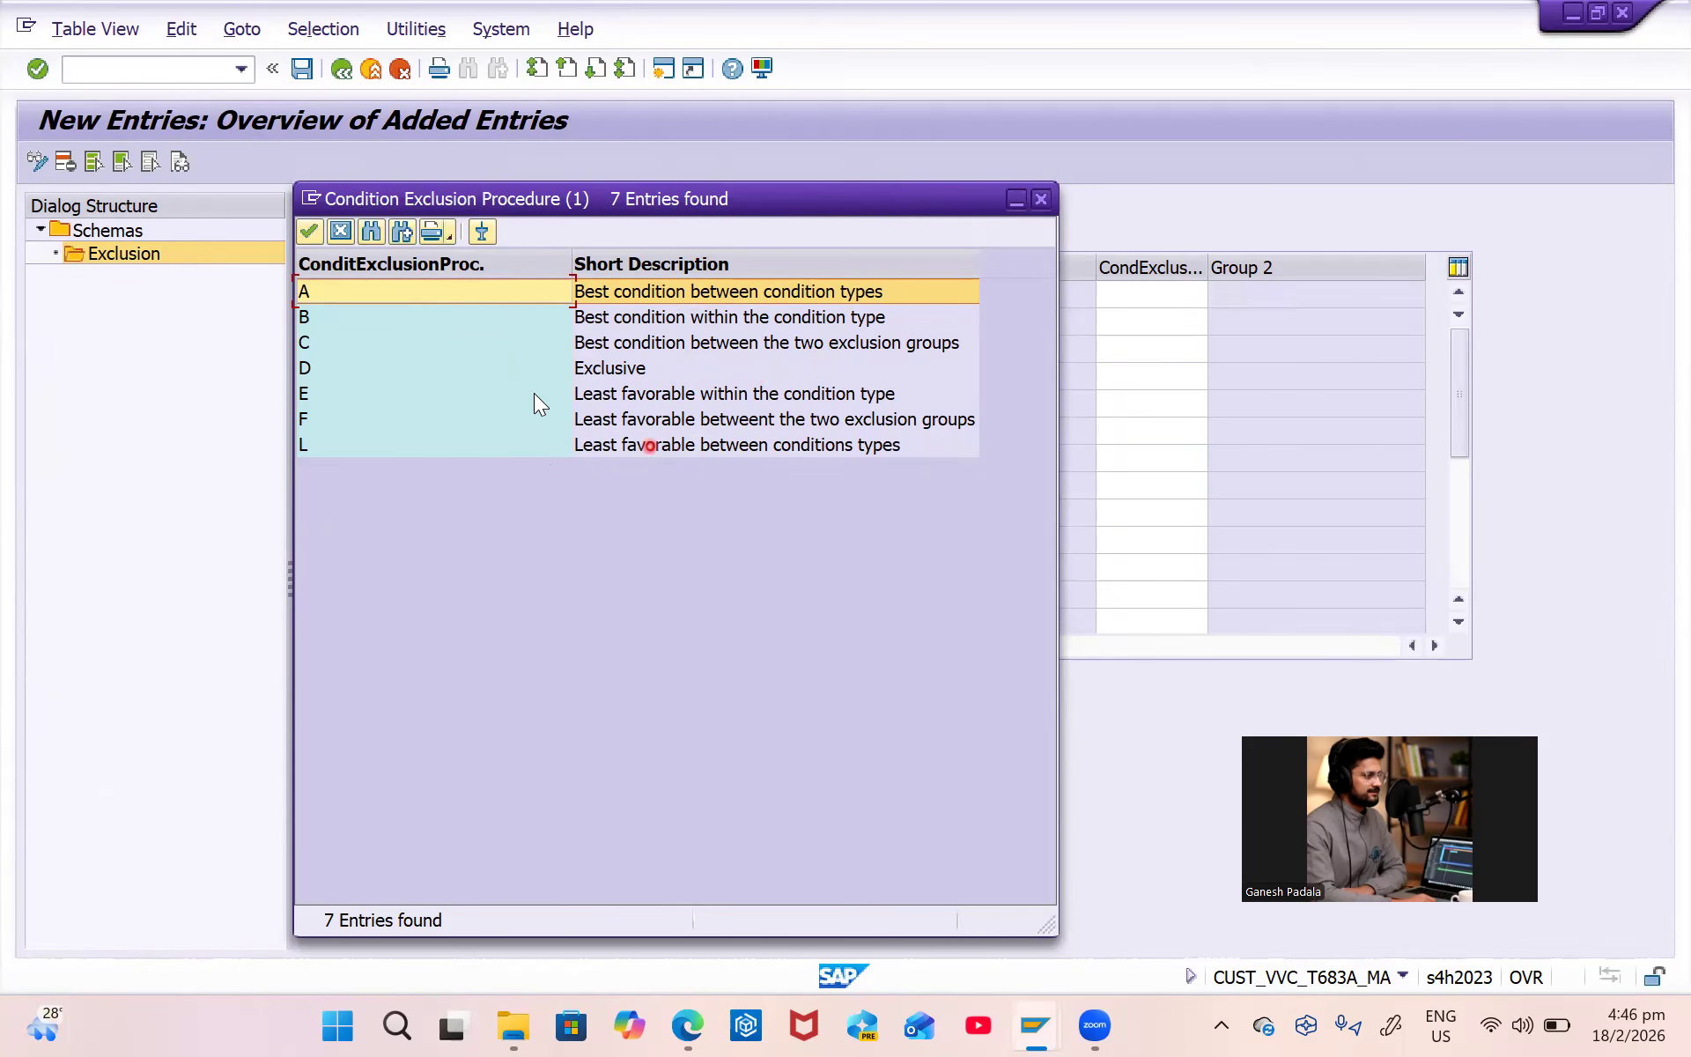
double_click(725, 295)
Try to enter ZG02 as both the first and the second exclusion group of the new entry.
click(855, 295)
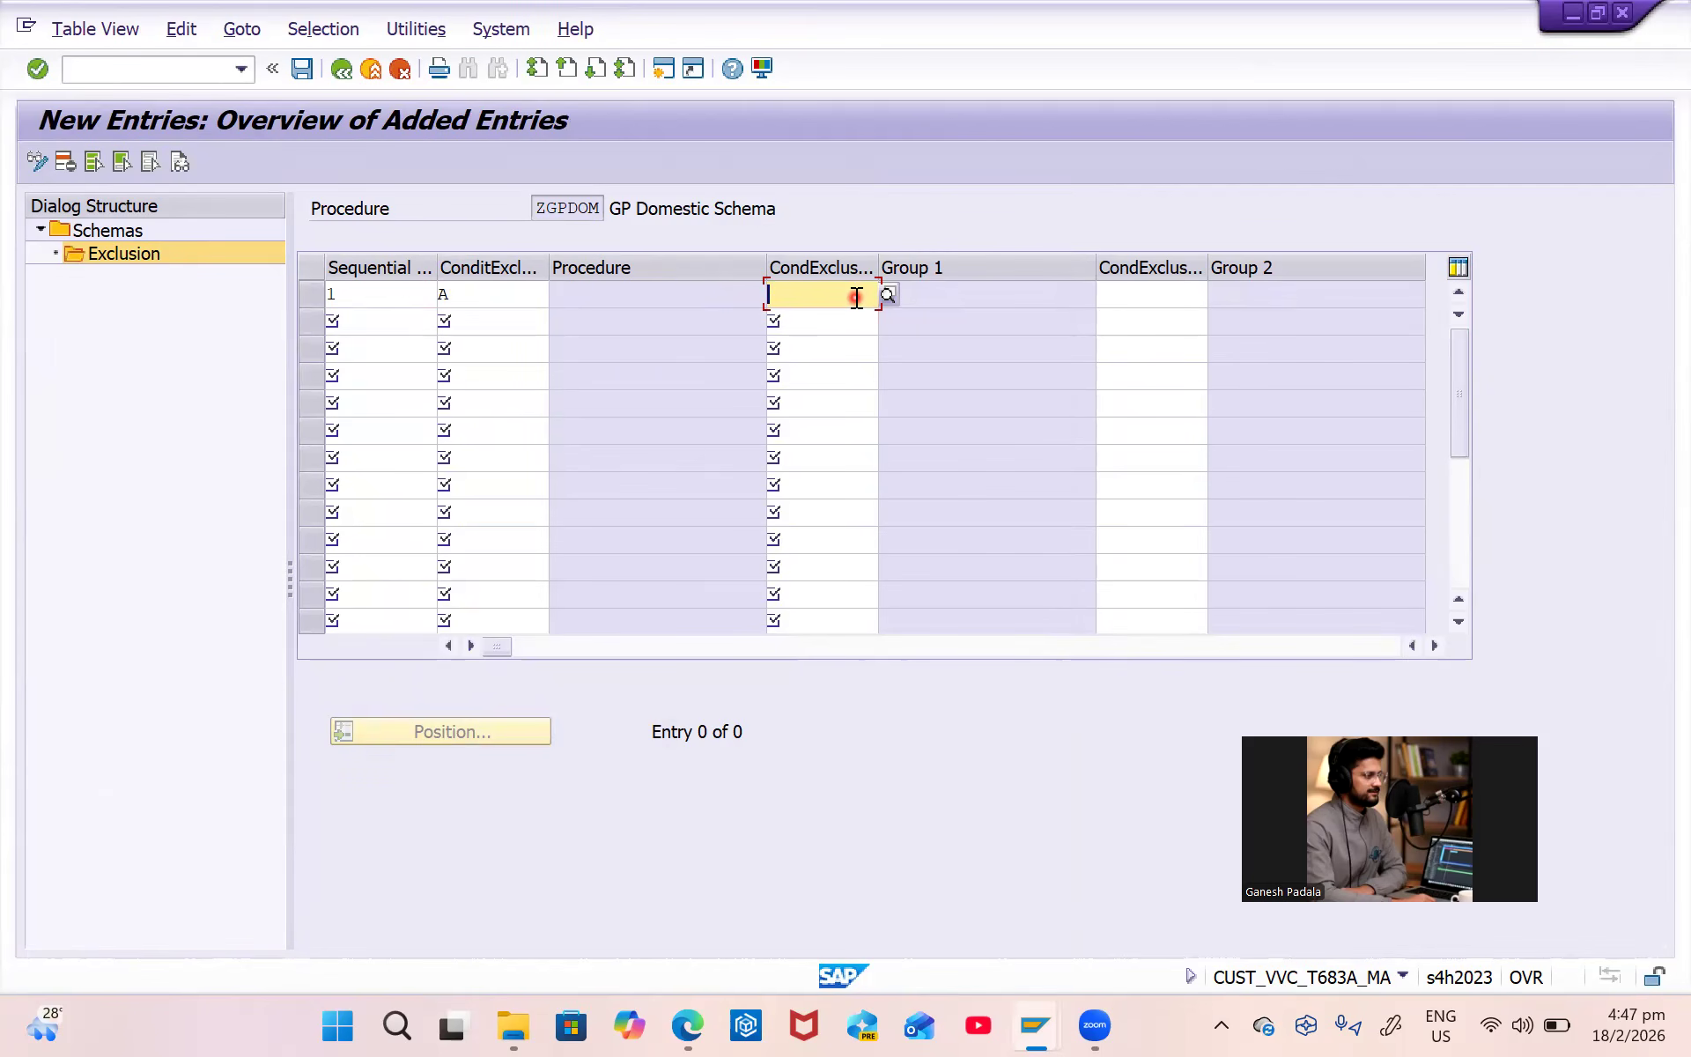
text(ZG02)
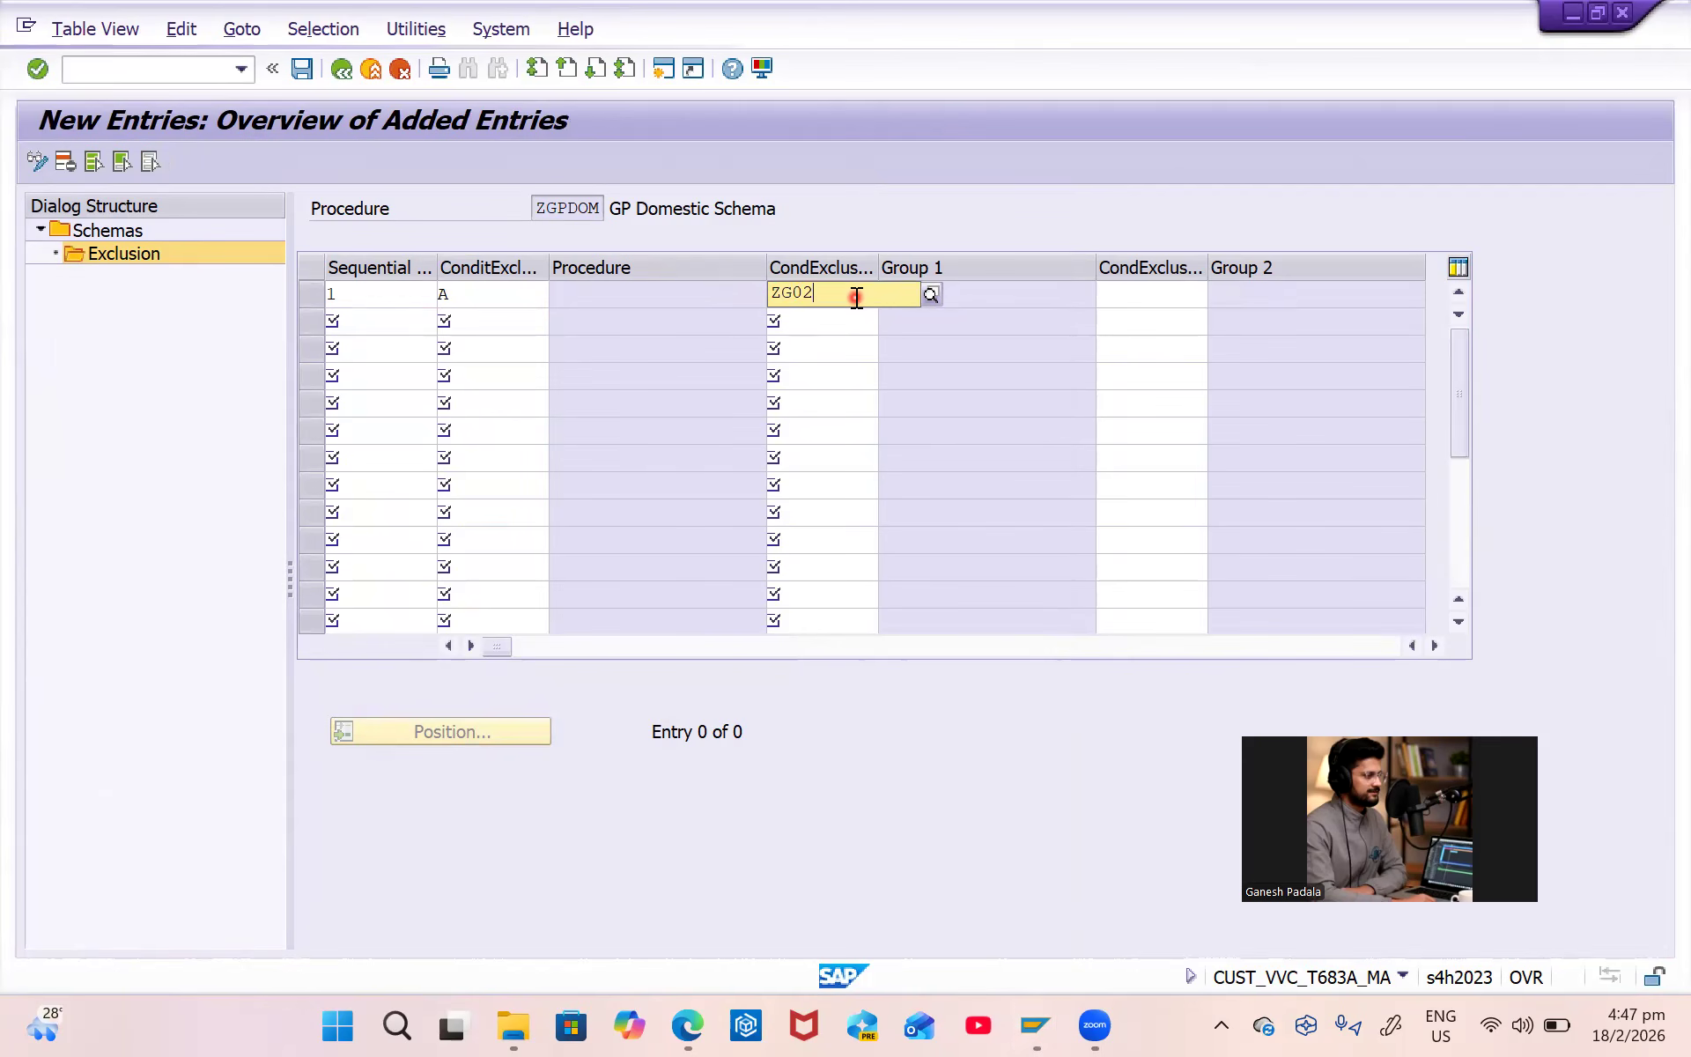
key(Tab)
text(ZG02)
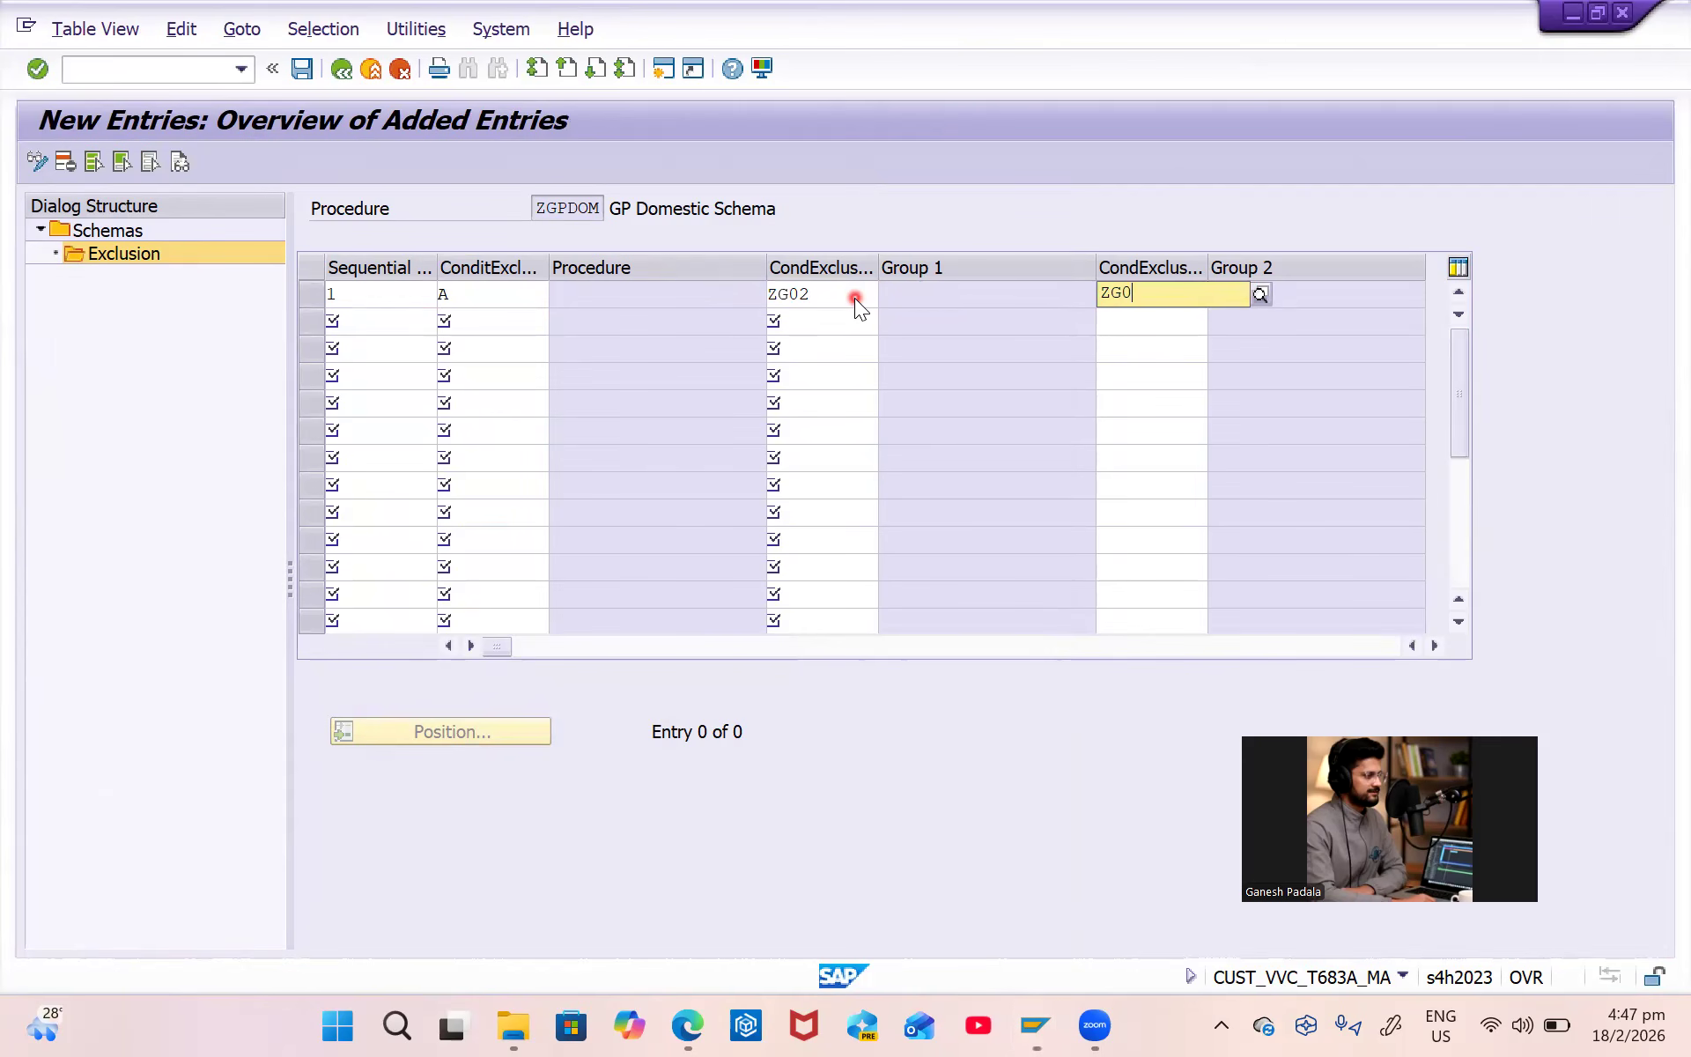
key(Return)
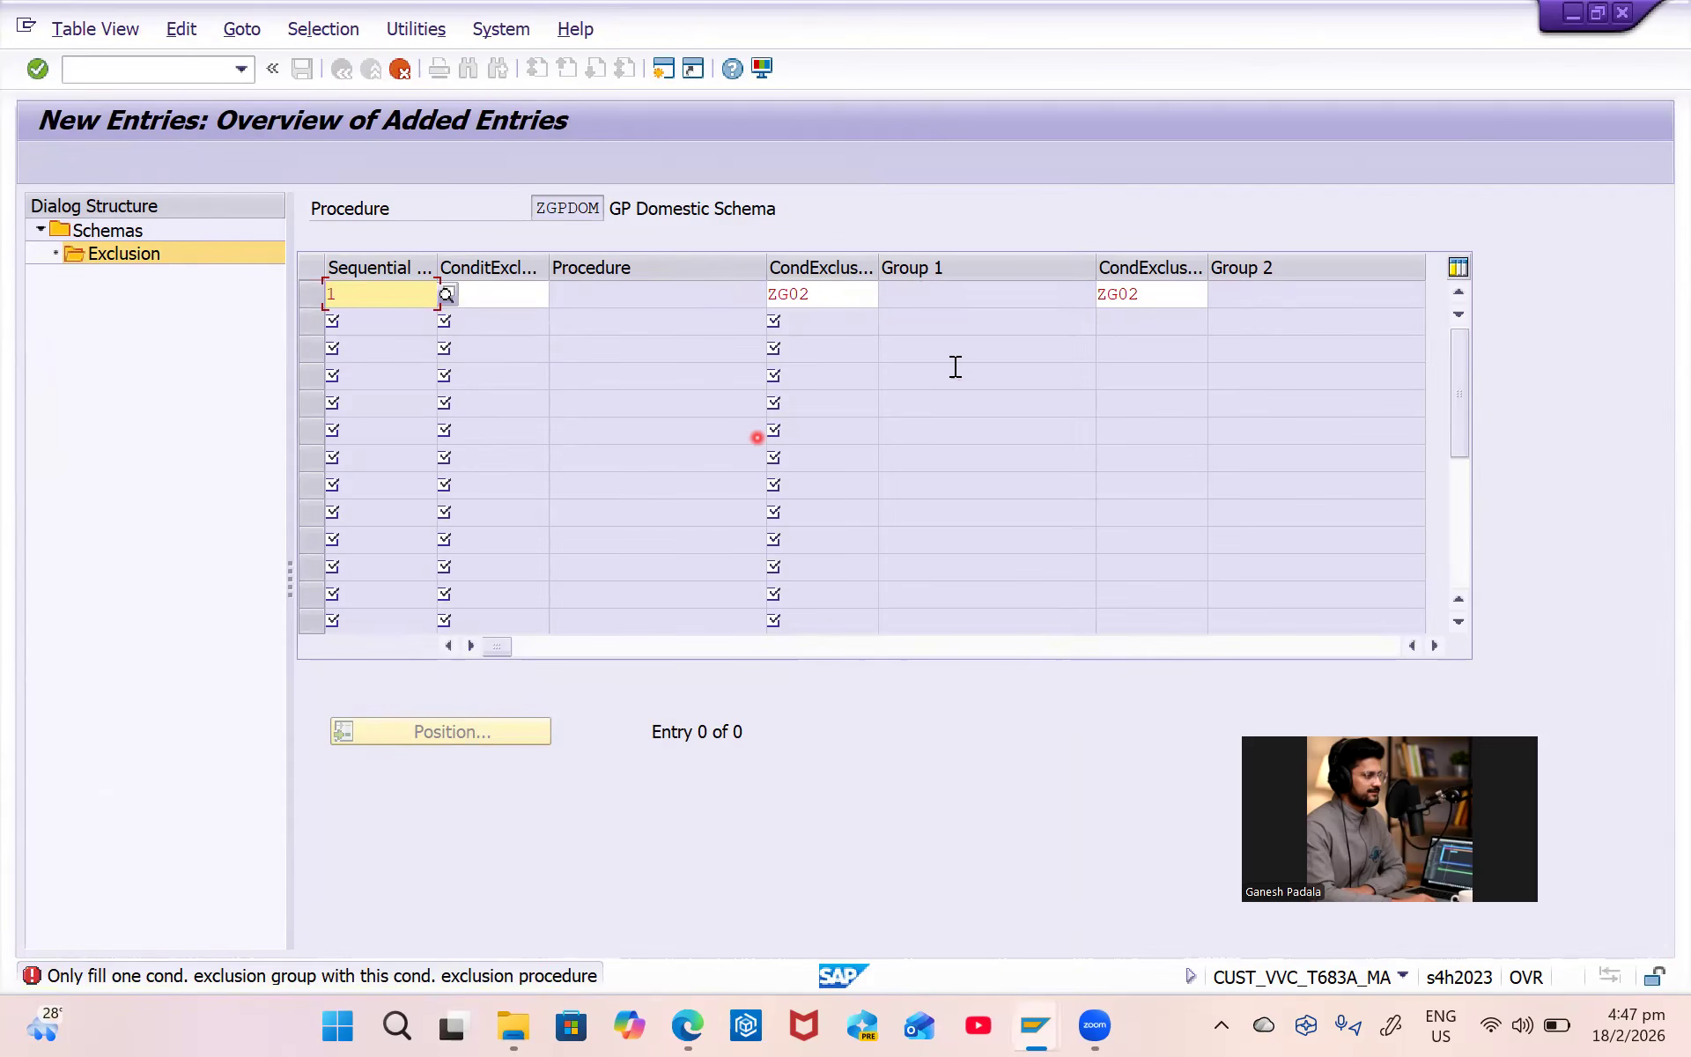
Clear the second exclusion group of the new entry, keeping only ZG02 as the first group.
click(1156, 295)
double_click(1156, 296)
key(BackSpace)
key(Return)
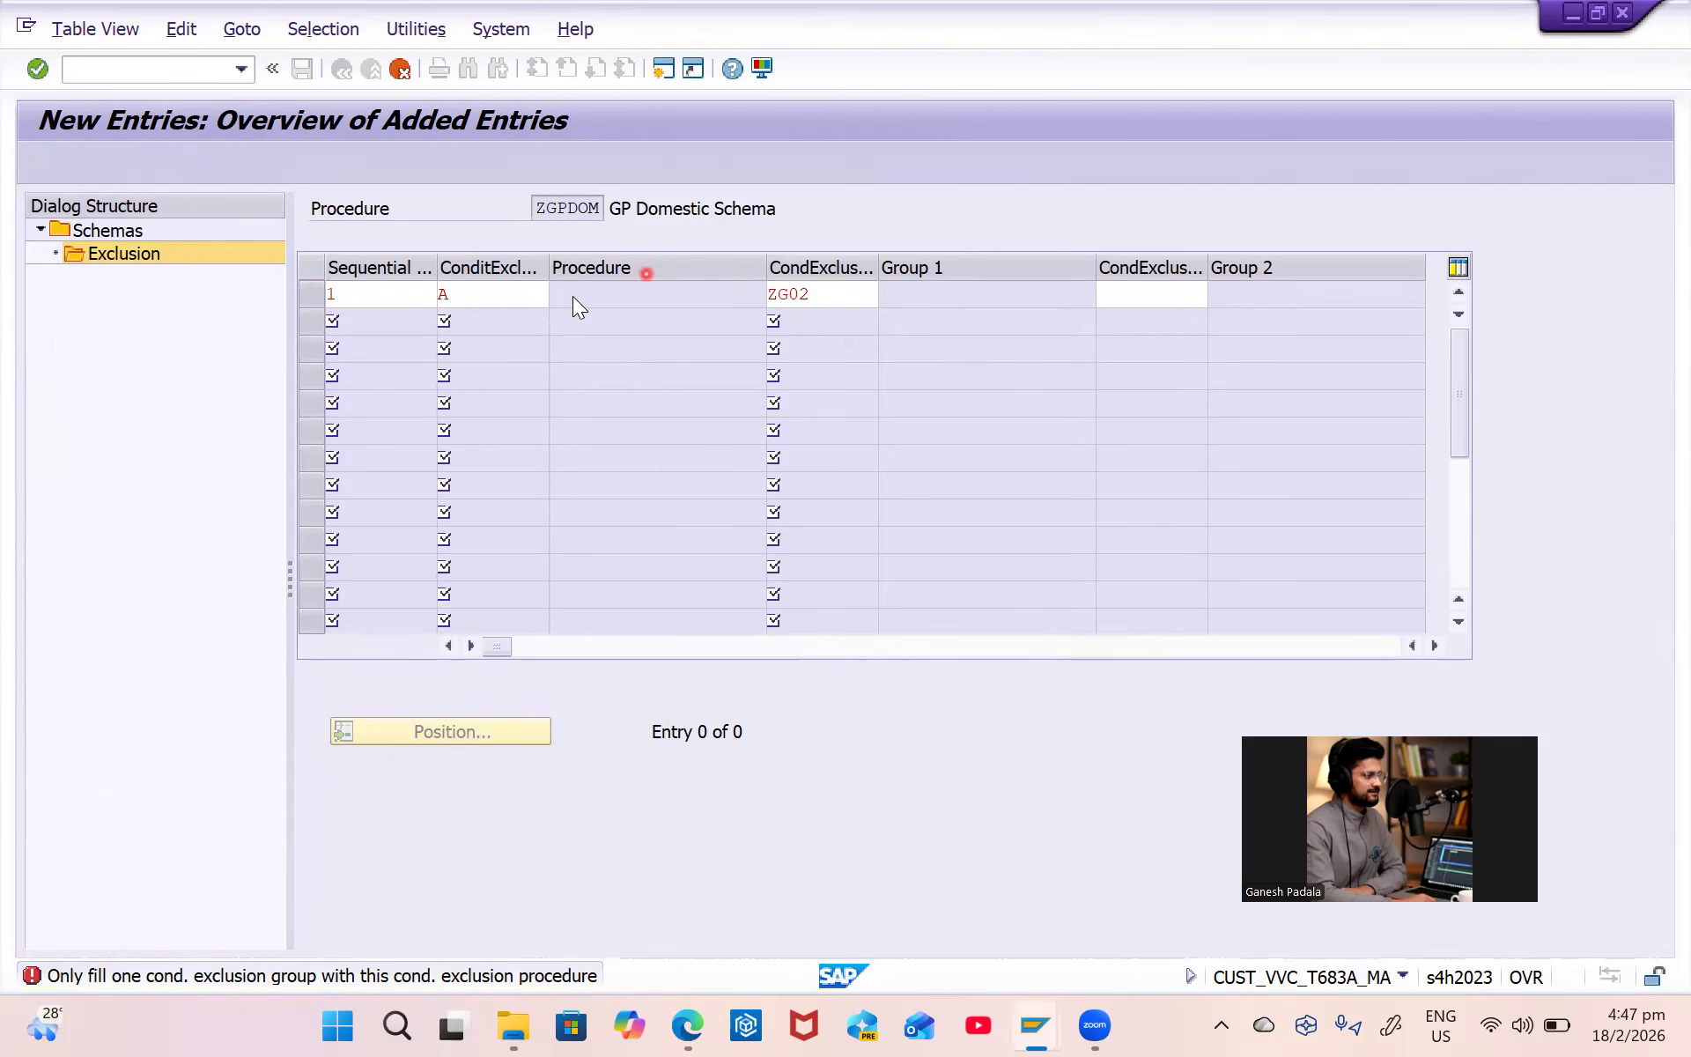
Review the available condition exclusion procedures for the ZGPDOM entry without changing the selection.
click(514, 298)
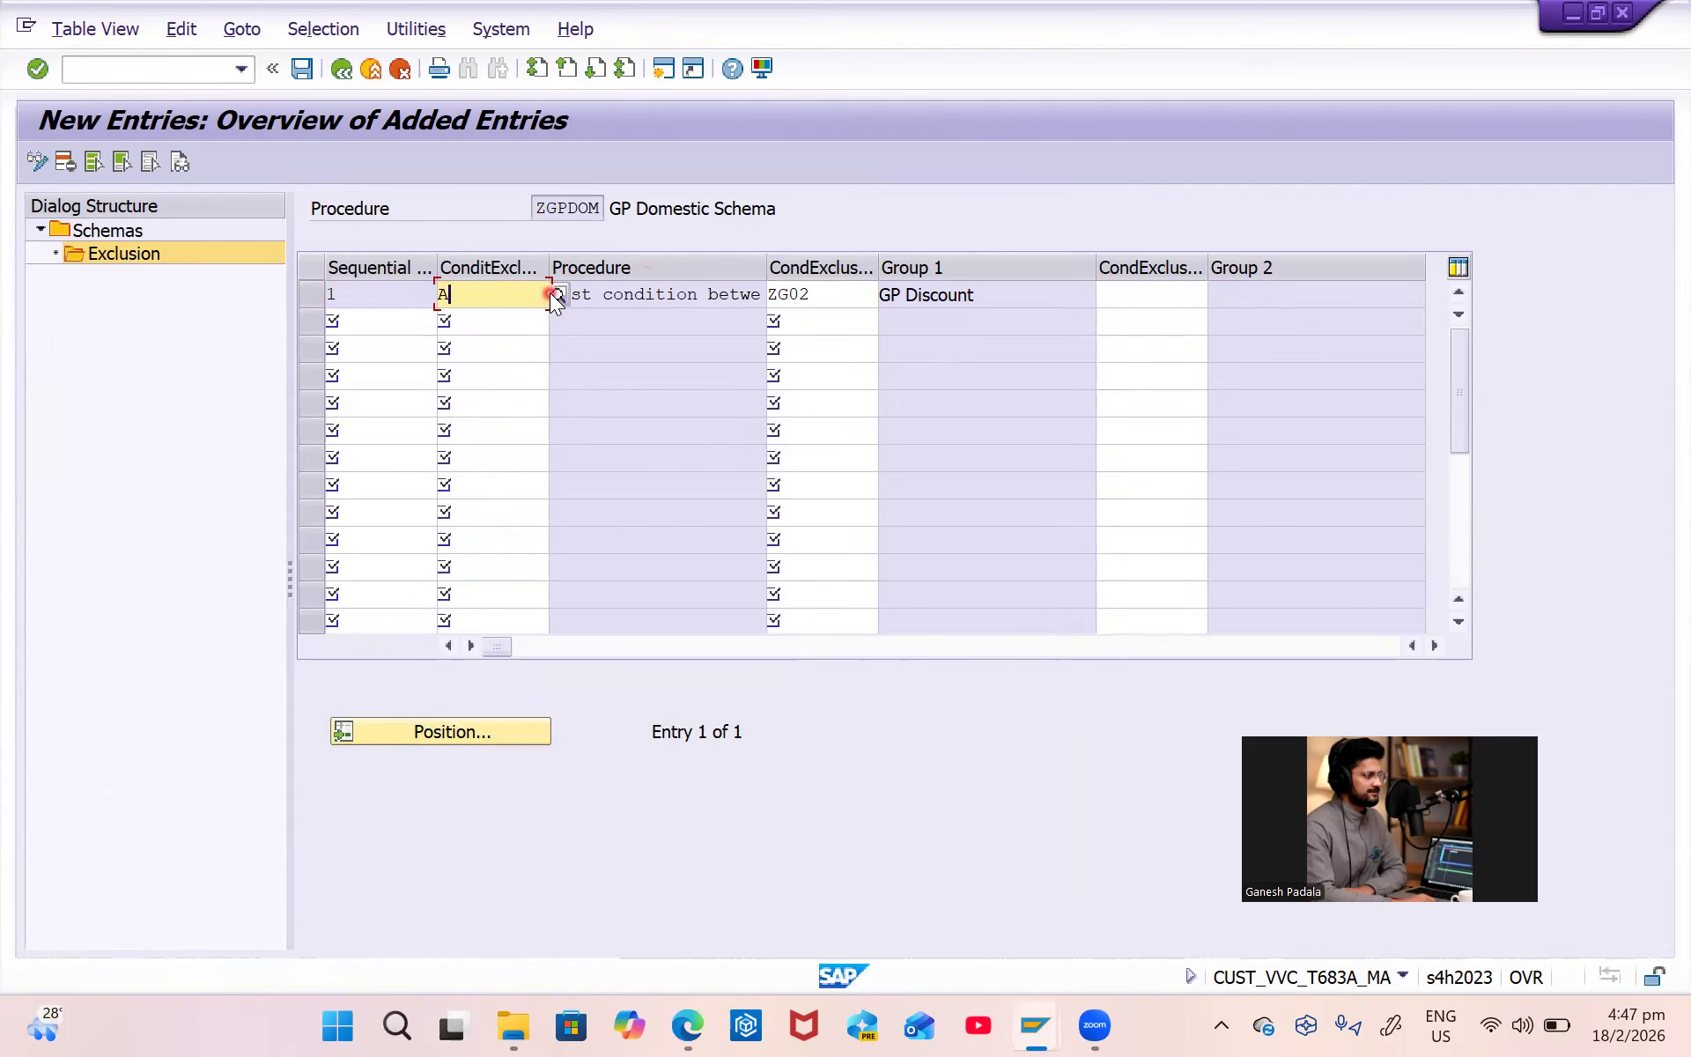
click(554, 296)
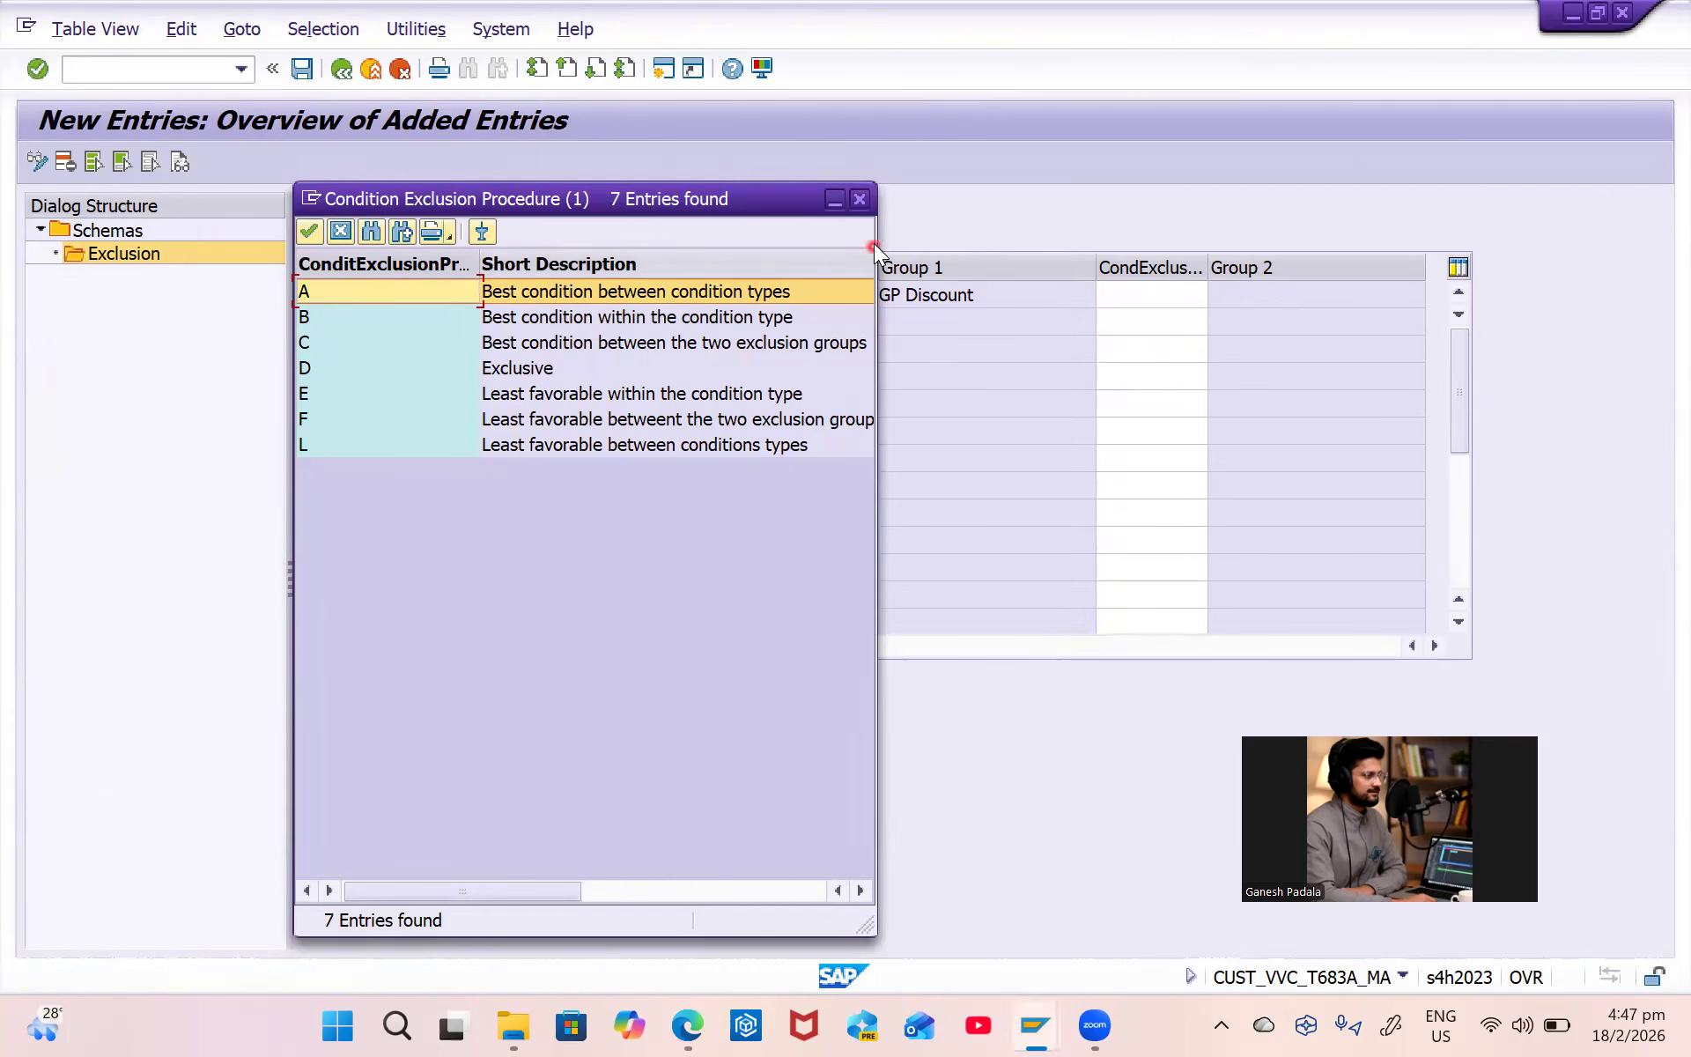
click(865, 197)
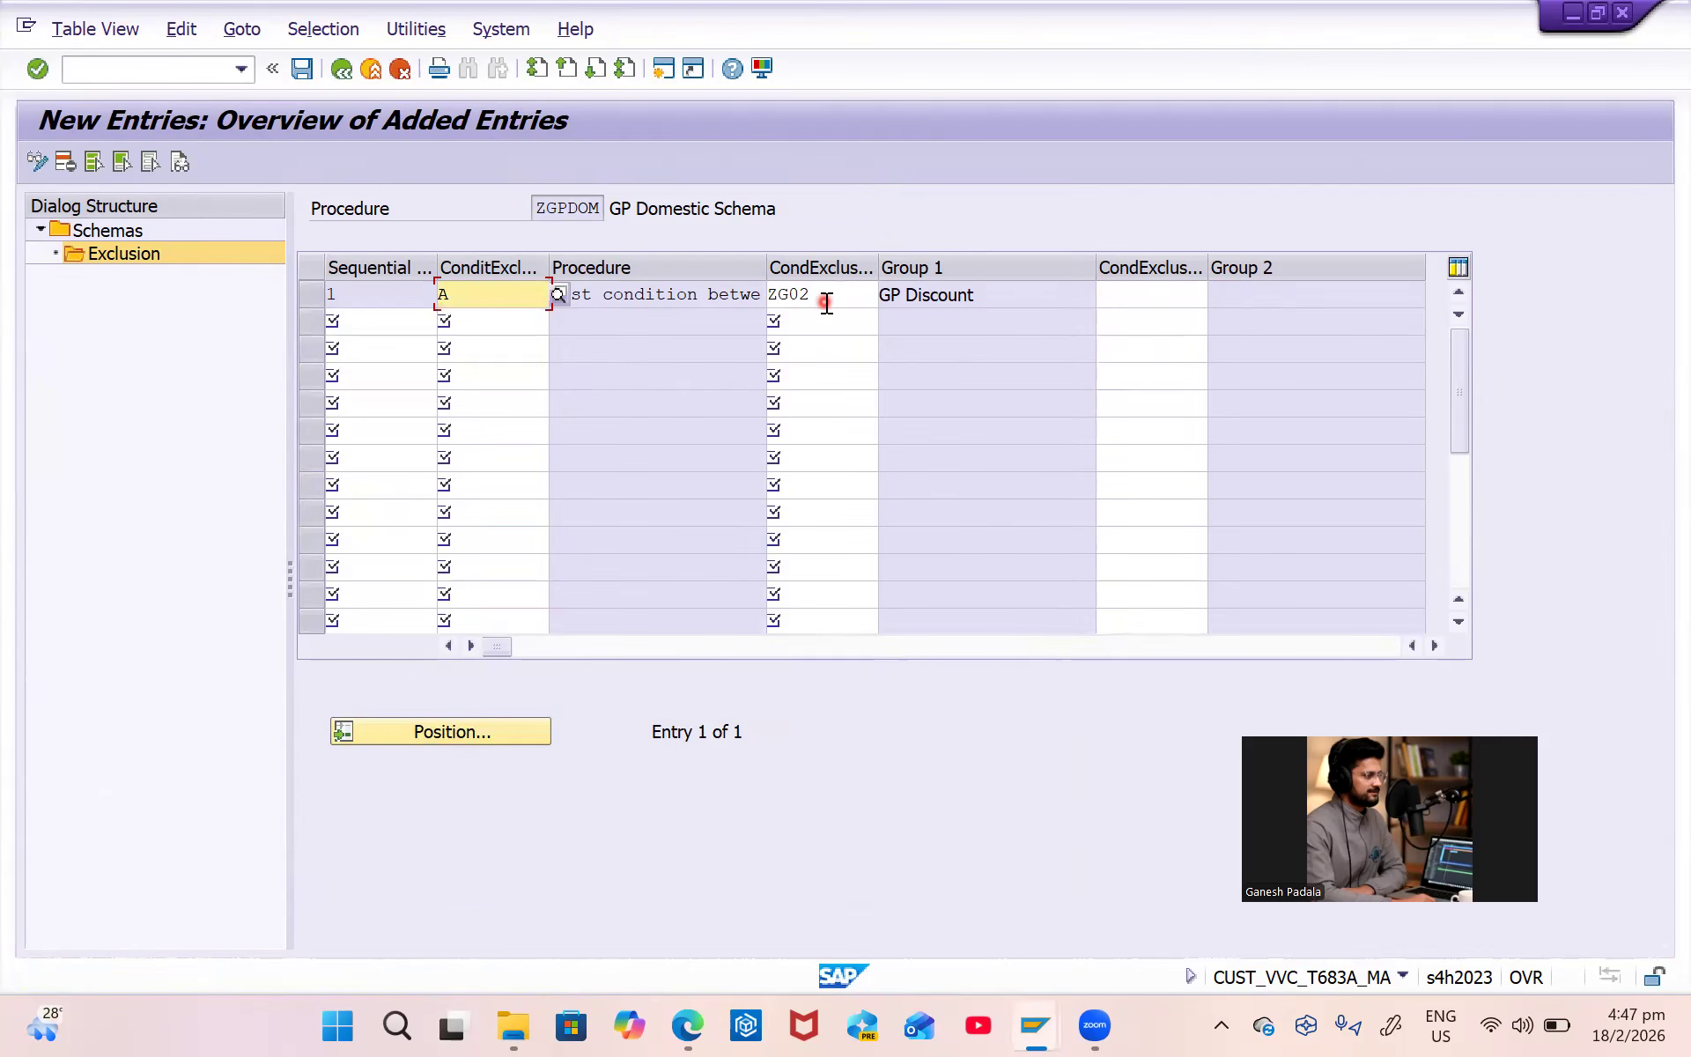
click(558, 297)
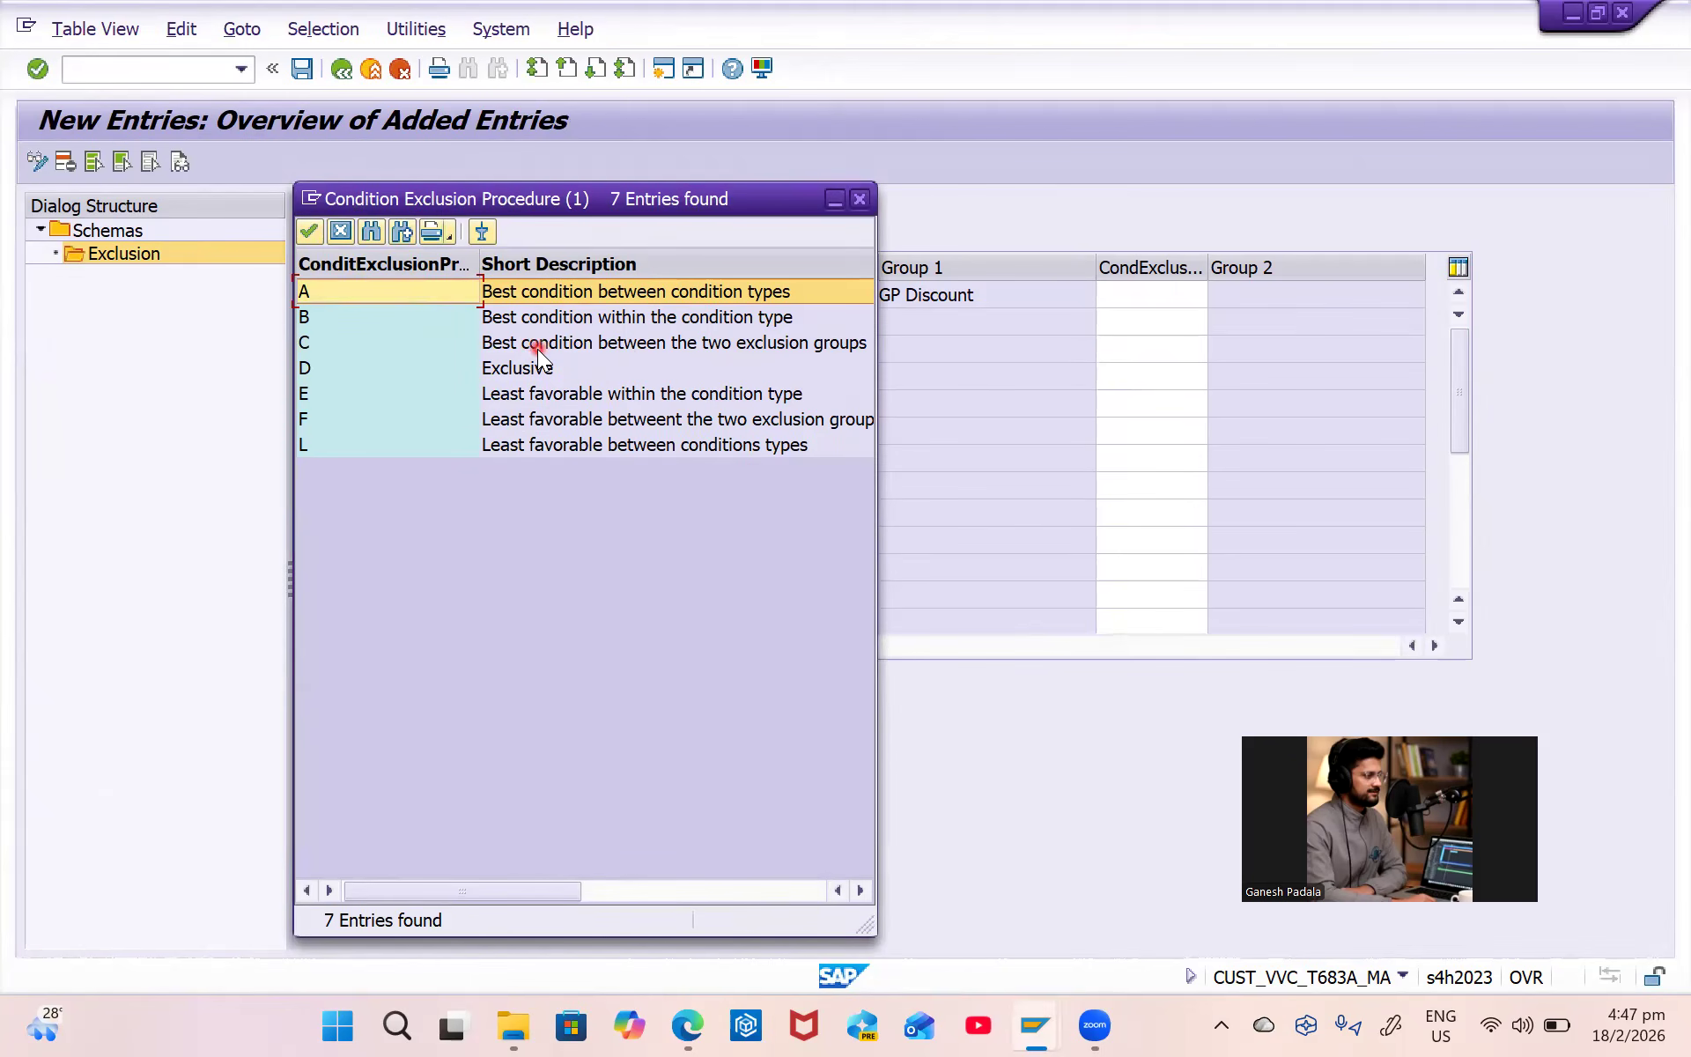
click(859, 200)
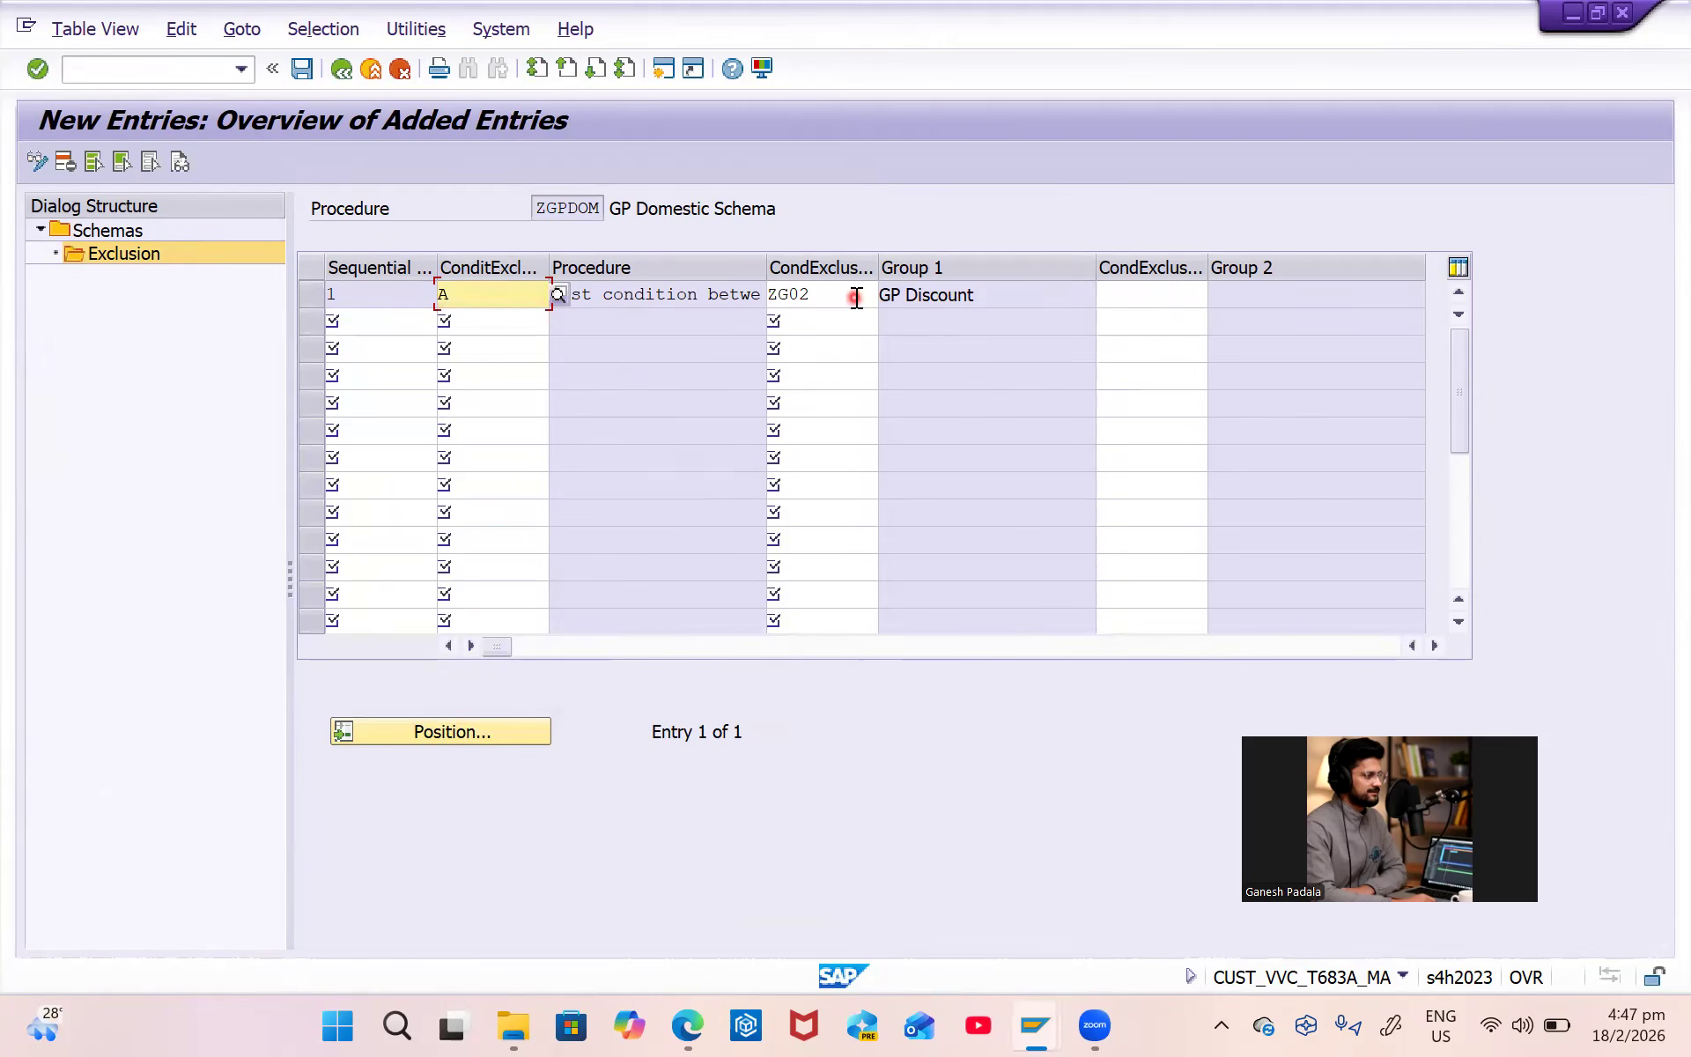
click(855, 296)
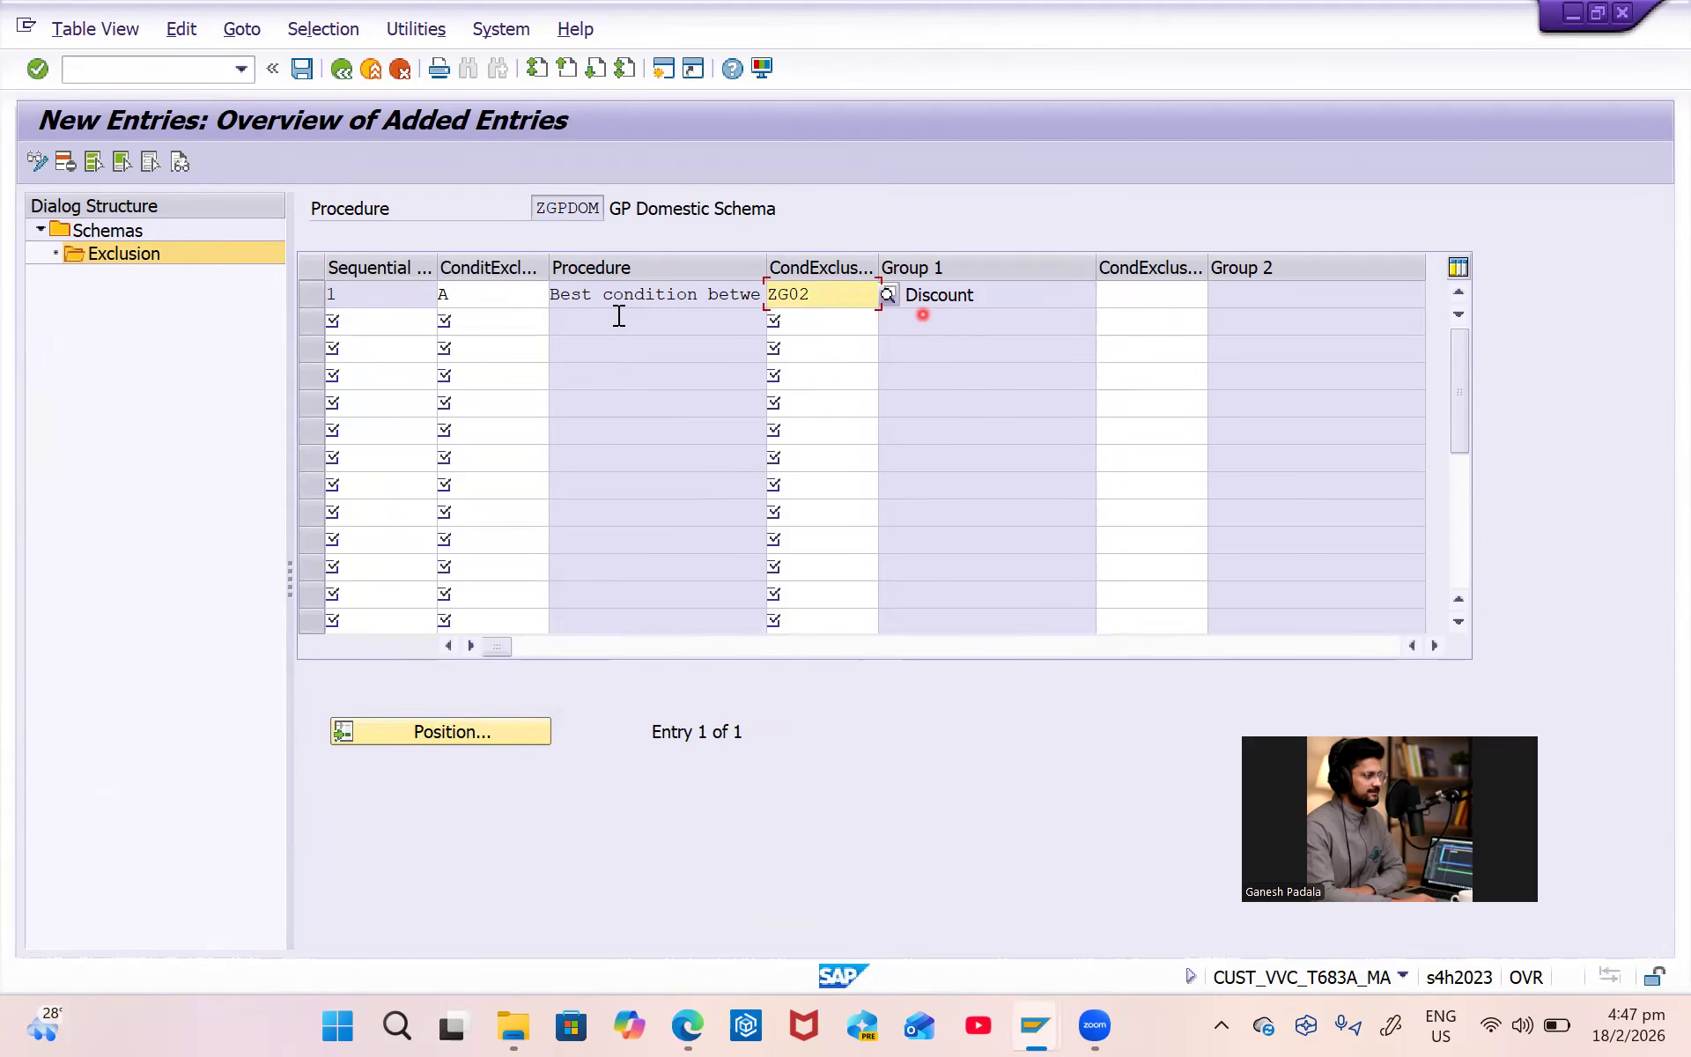
Save the ZGPDOM exclusion entry to the GP: Pricing Procedure customizing request.
click(303, 69)
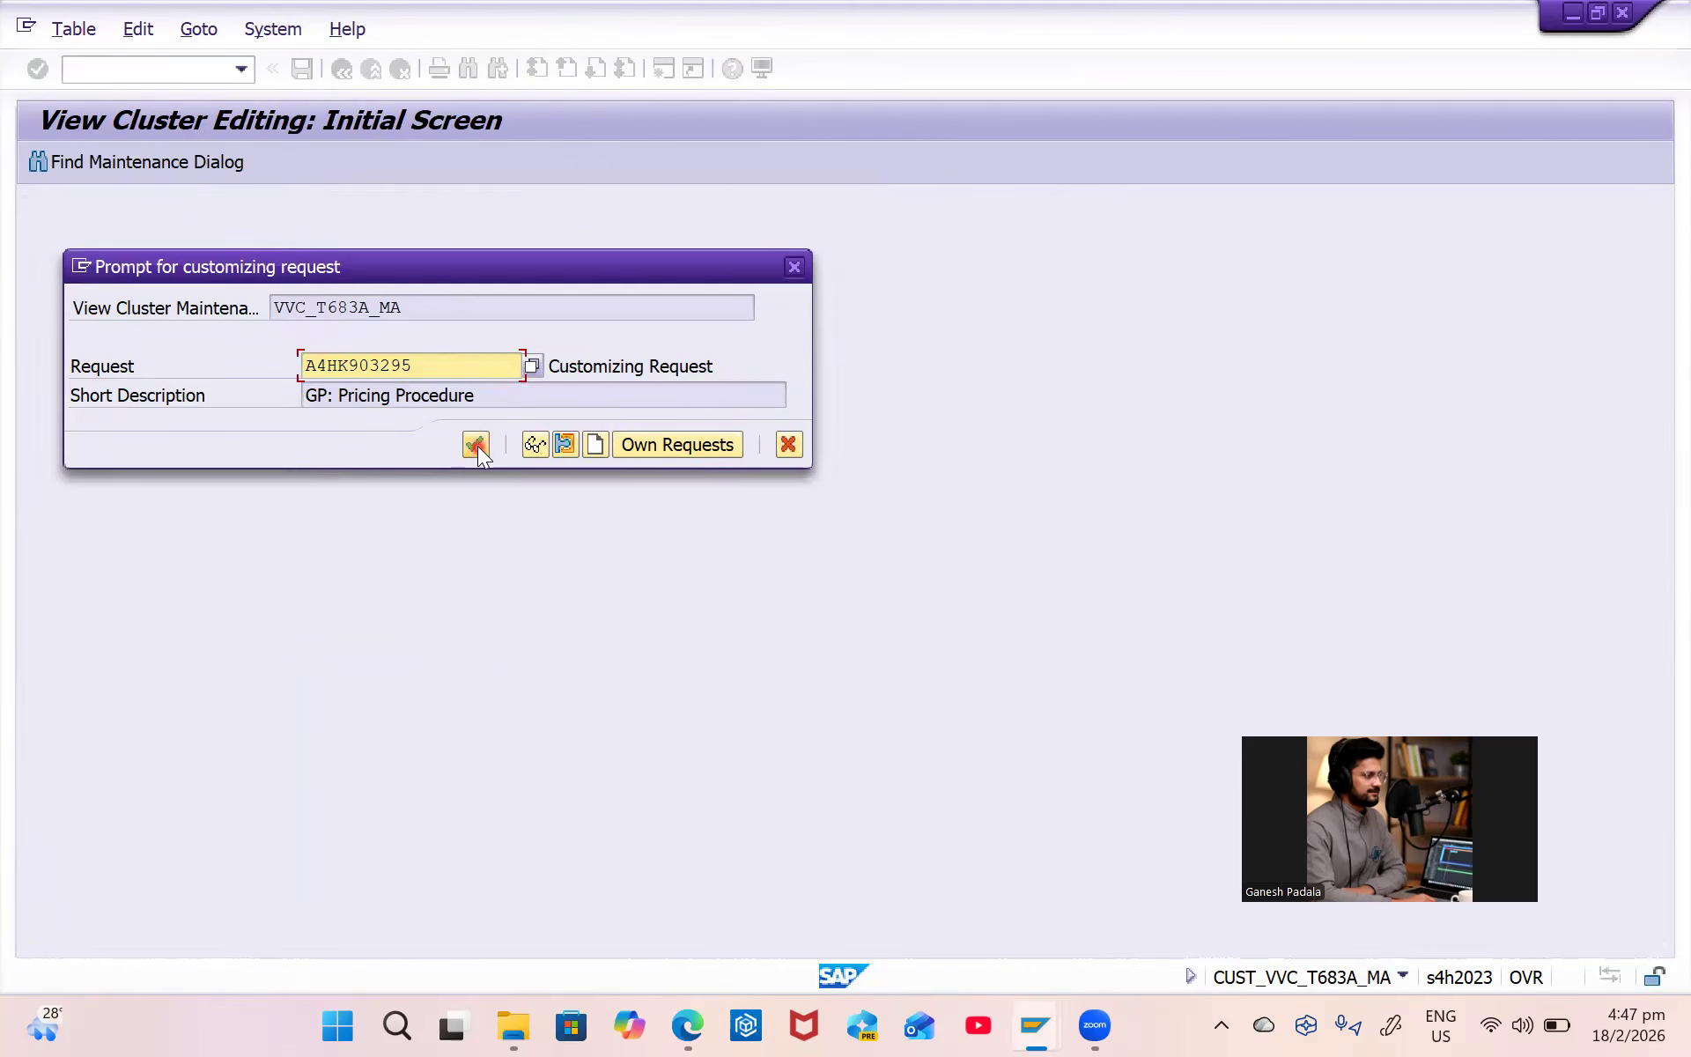
click(475, 443)
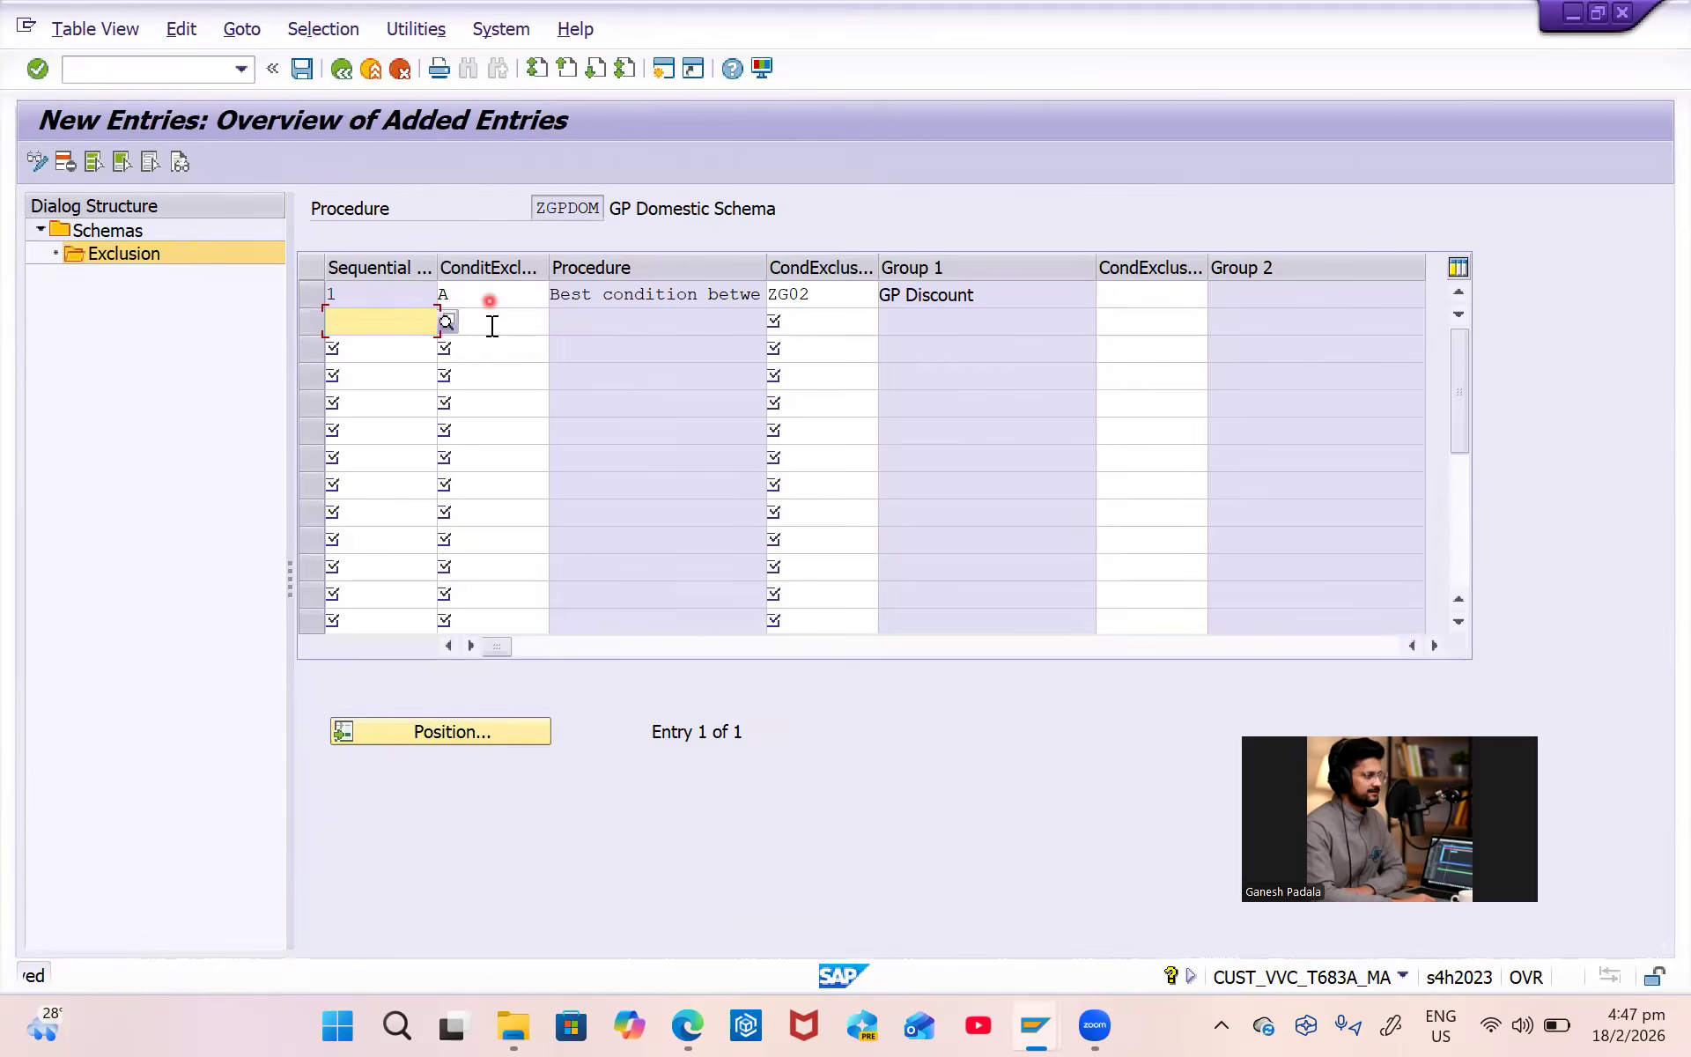
click(503, 301)
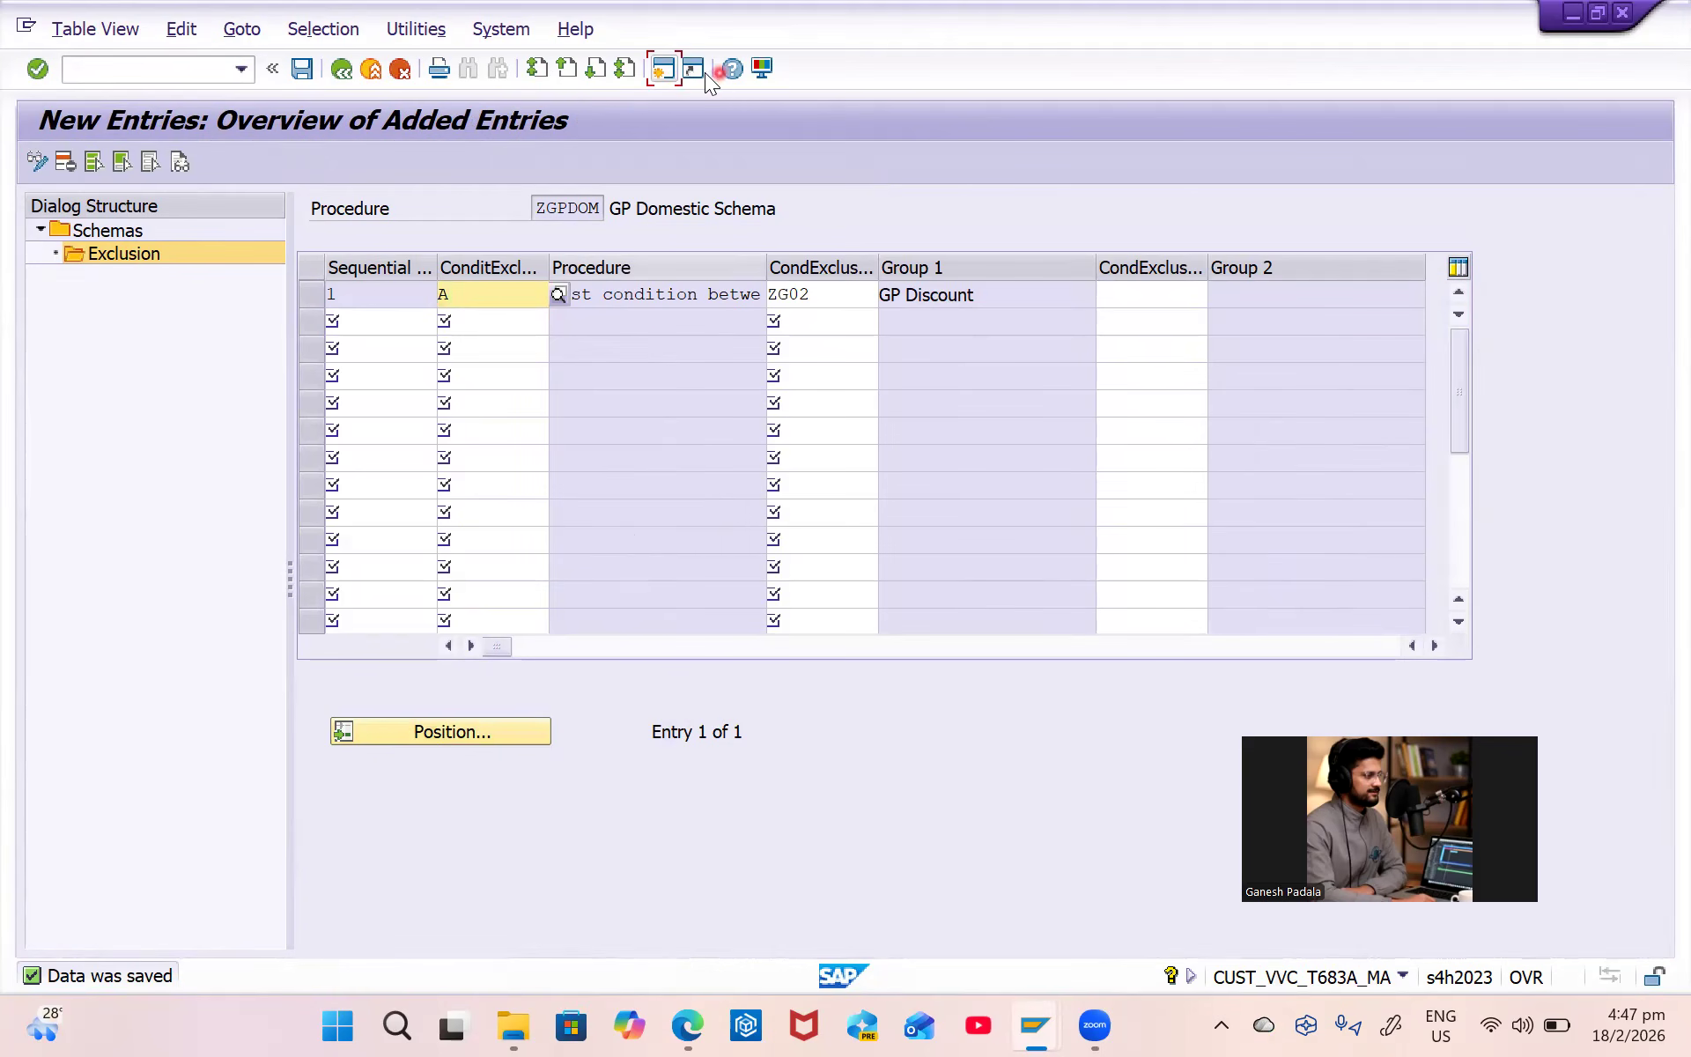
Open a second session window and start purchase order creation with transaction ME21N.
click(662, 71)
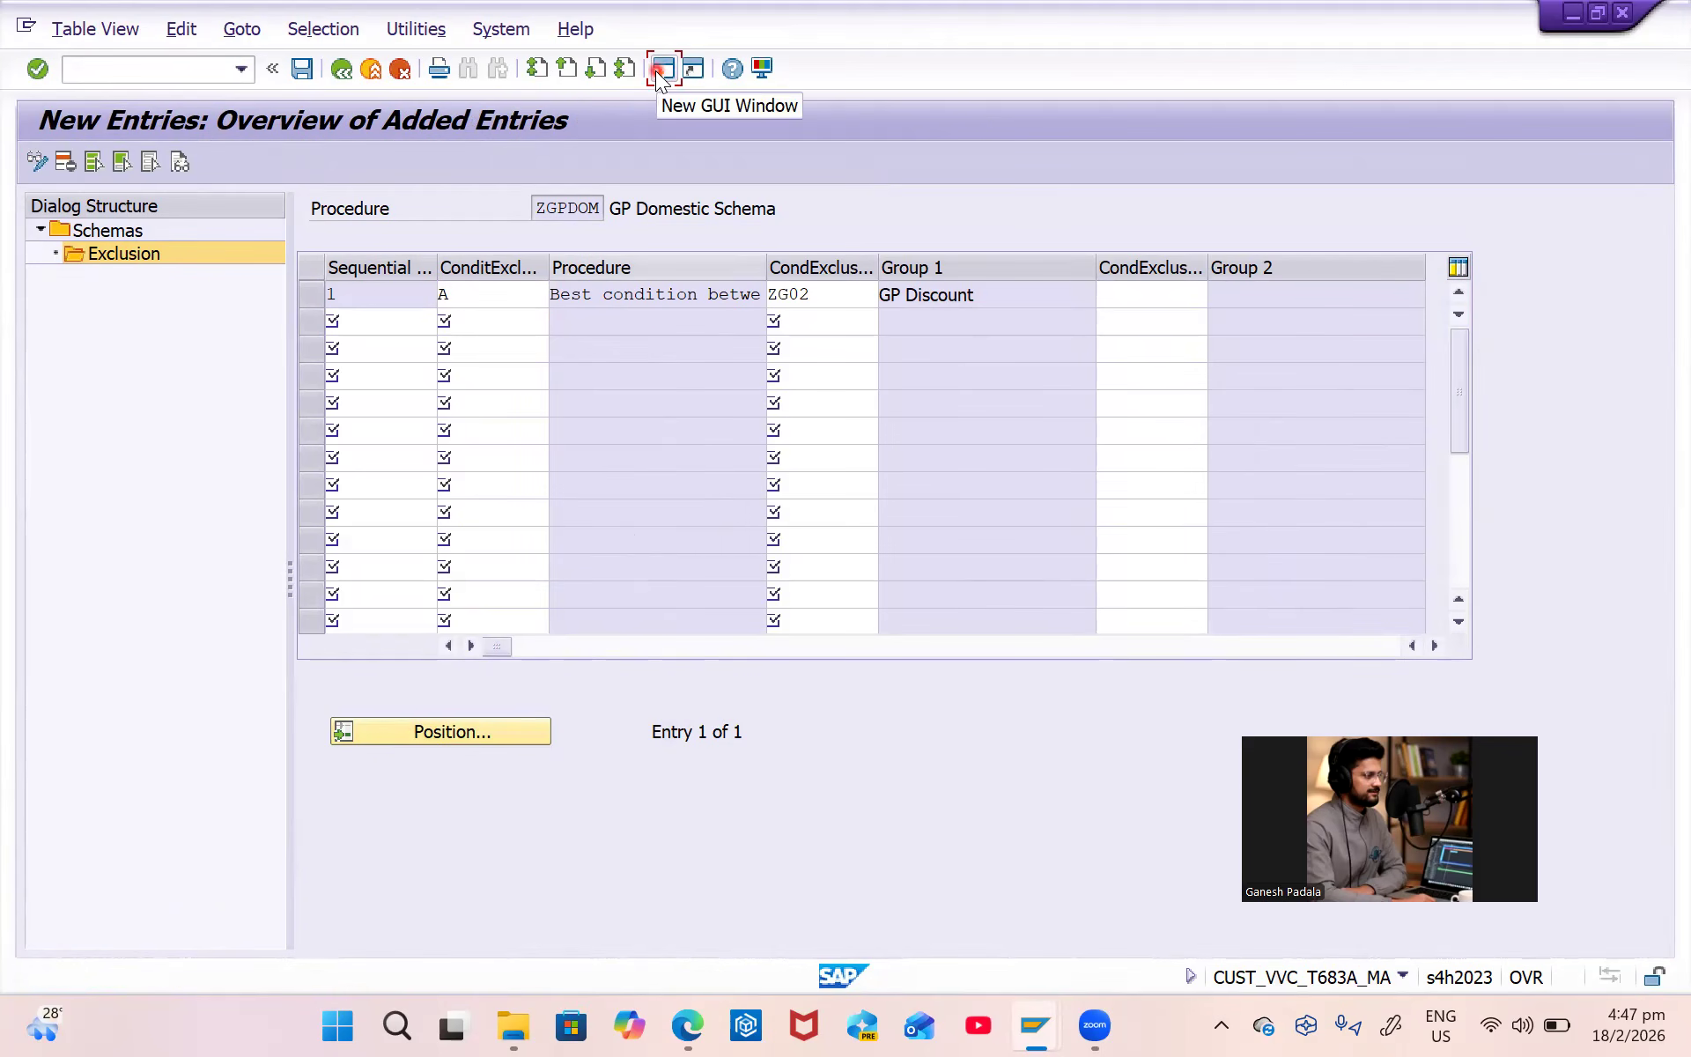
click(659, 69)
text(ME)
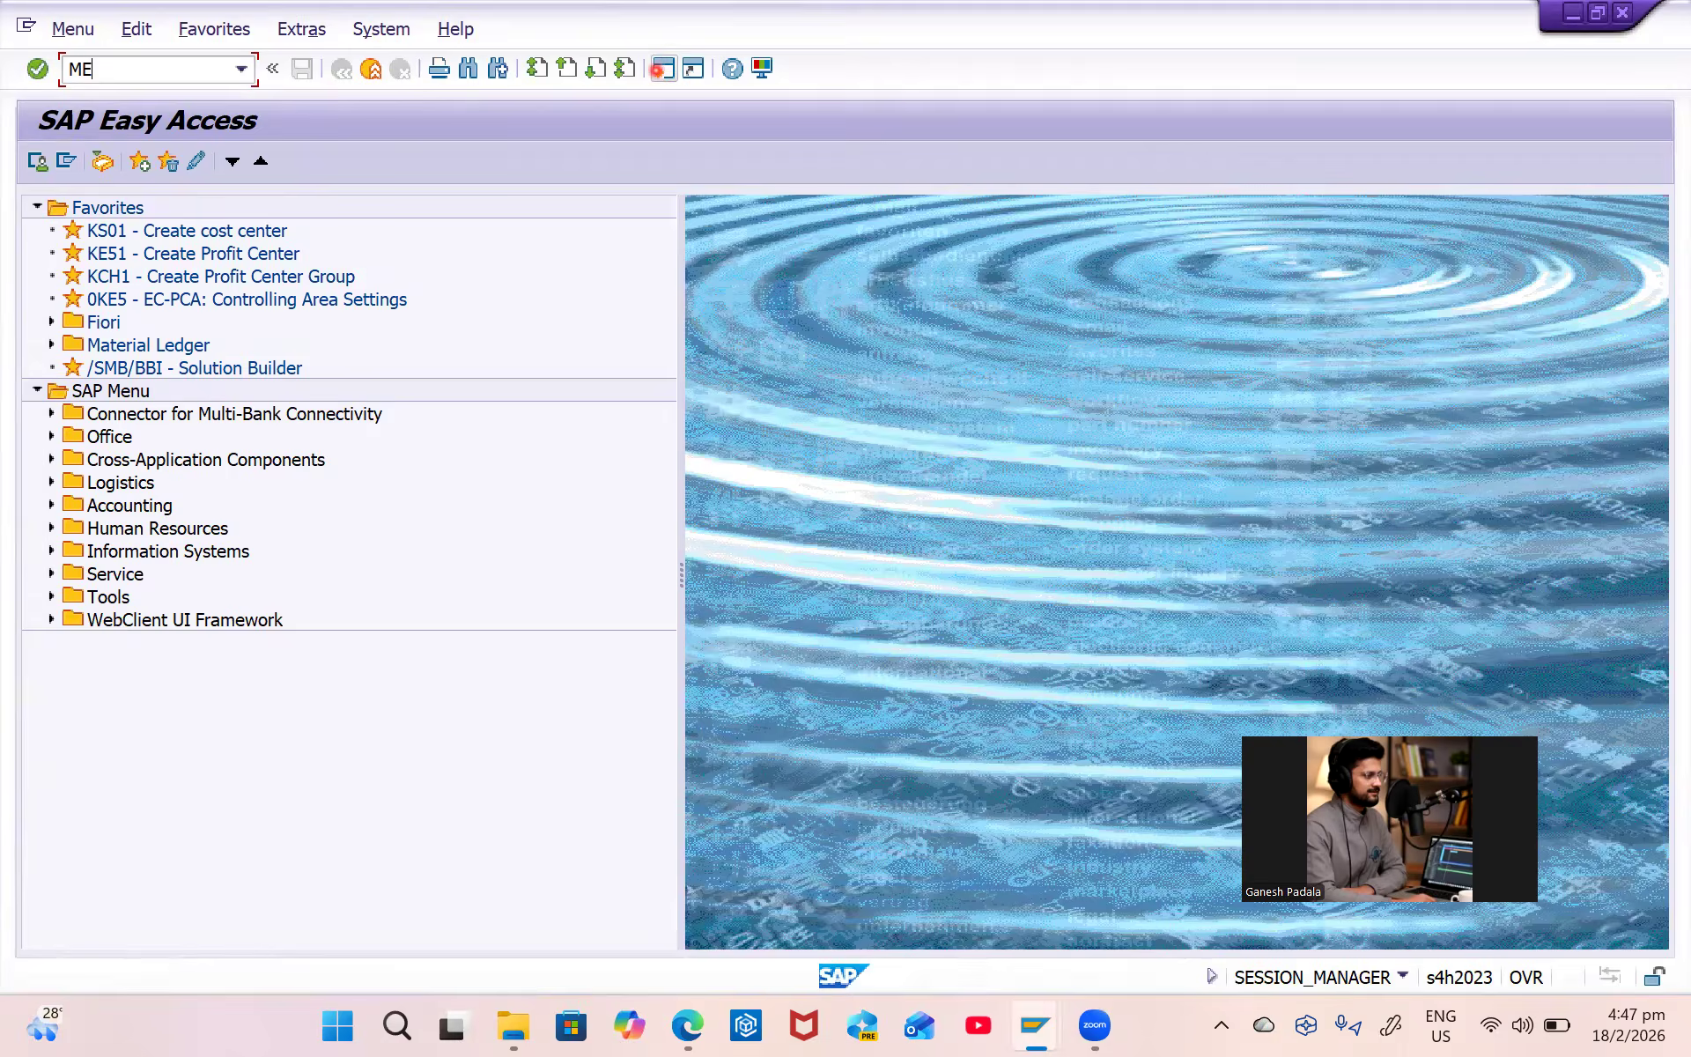
text(21N)
key(Return)
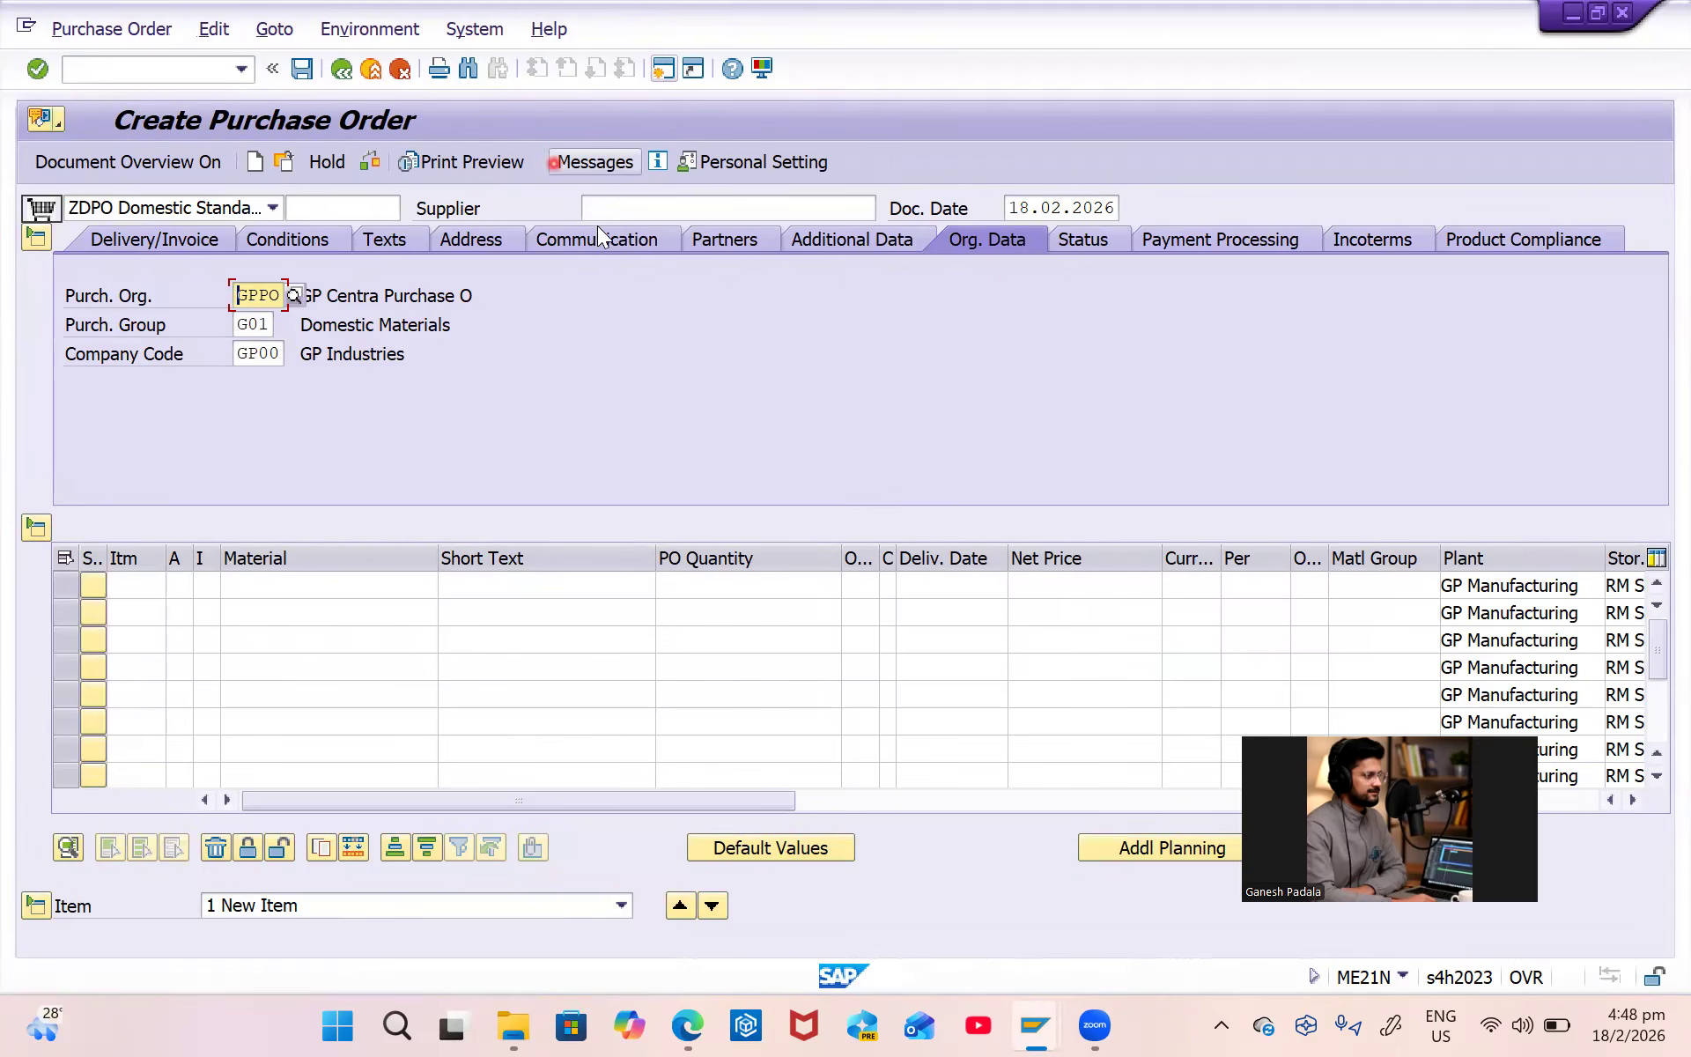
click(637, 238)
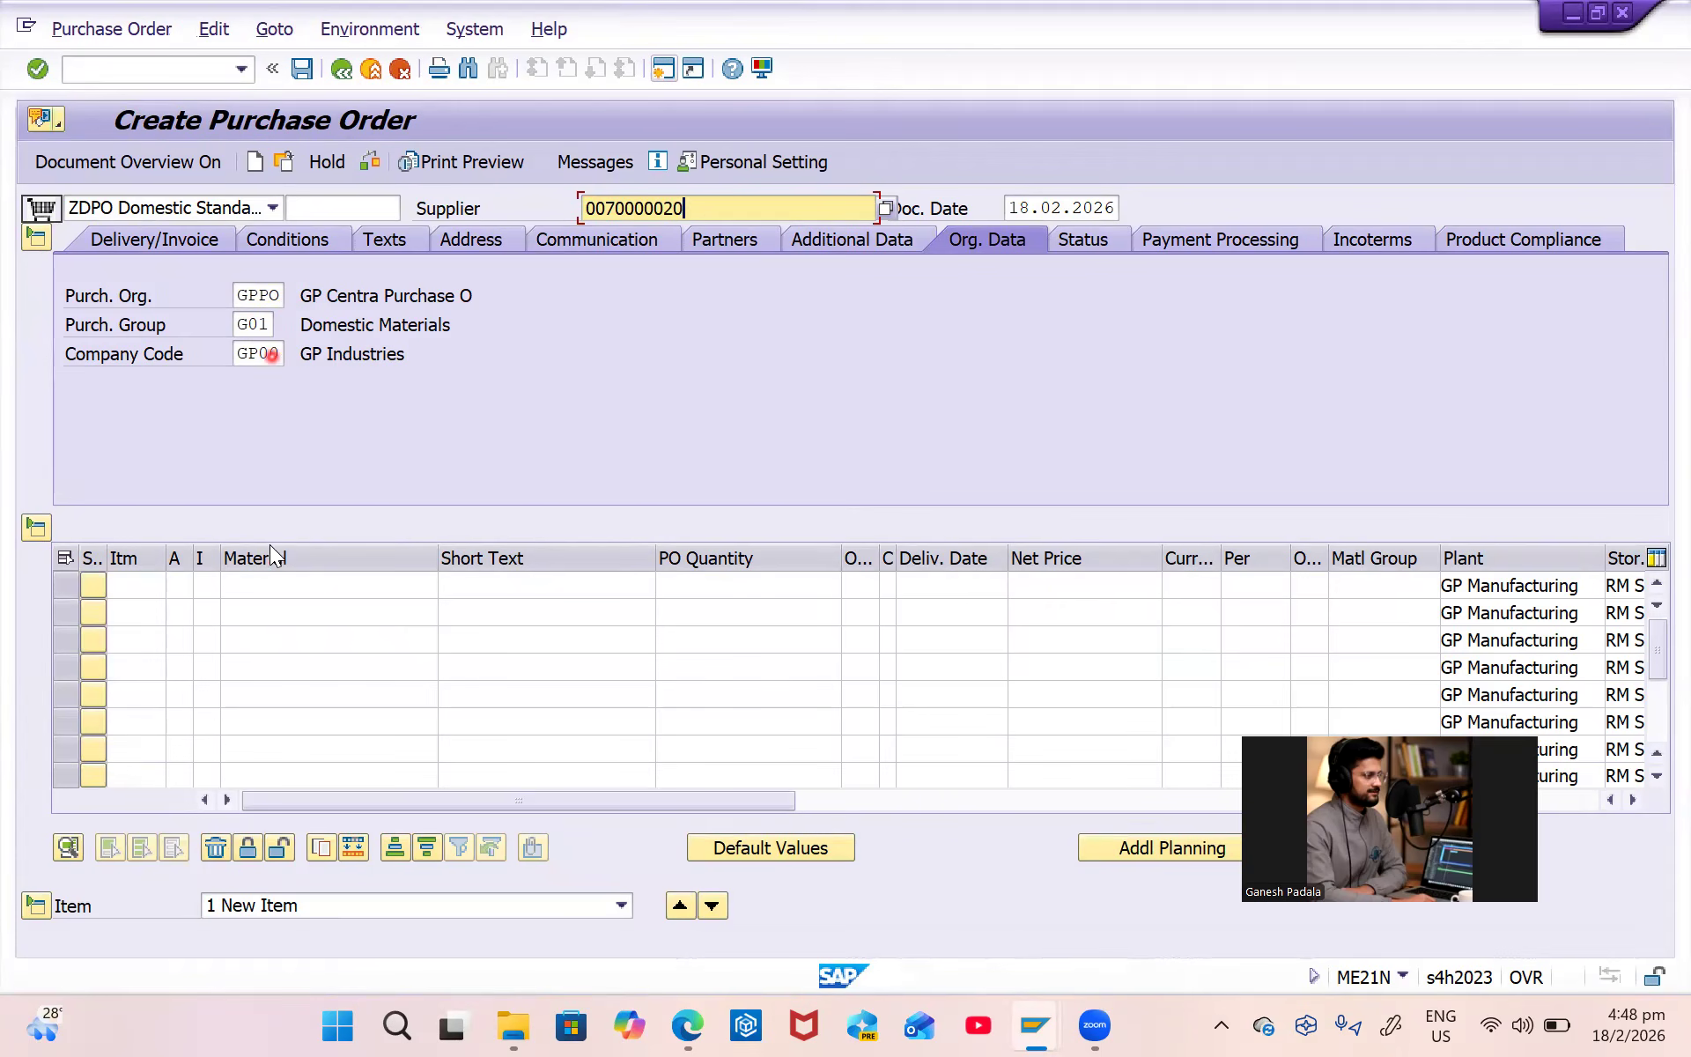
click(252, 585)
click(280, 607)
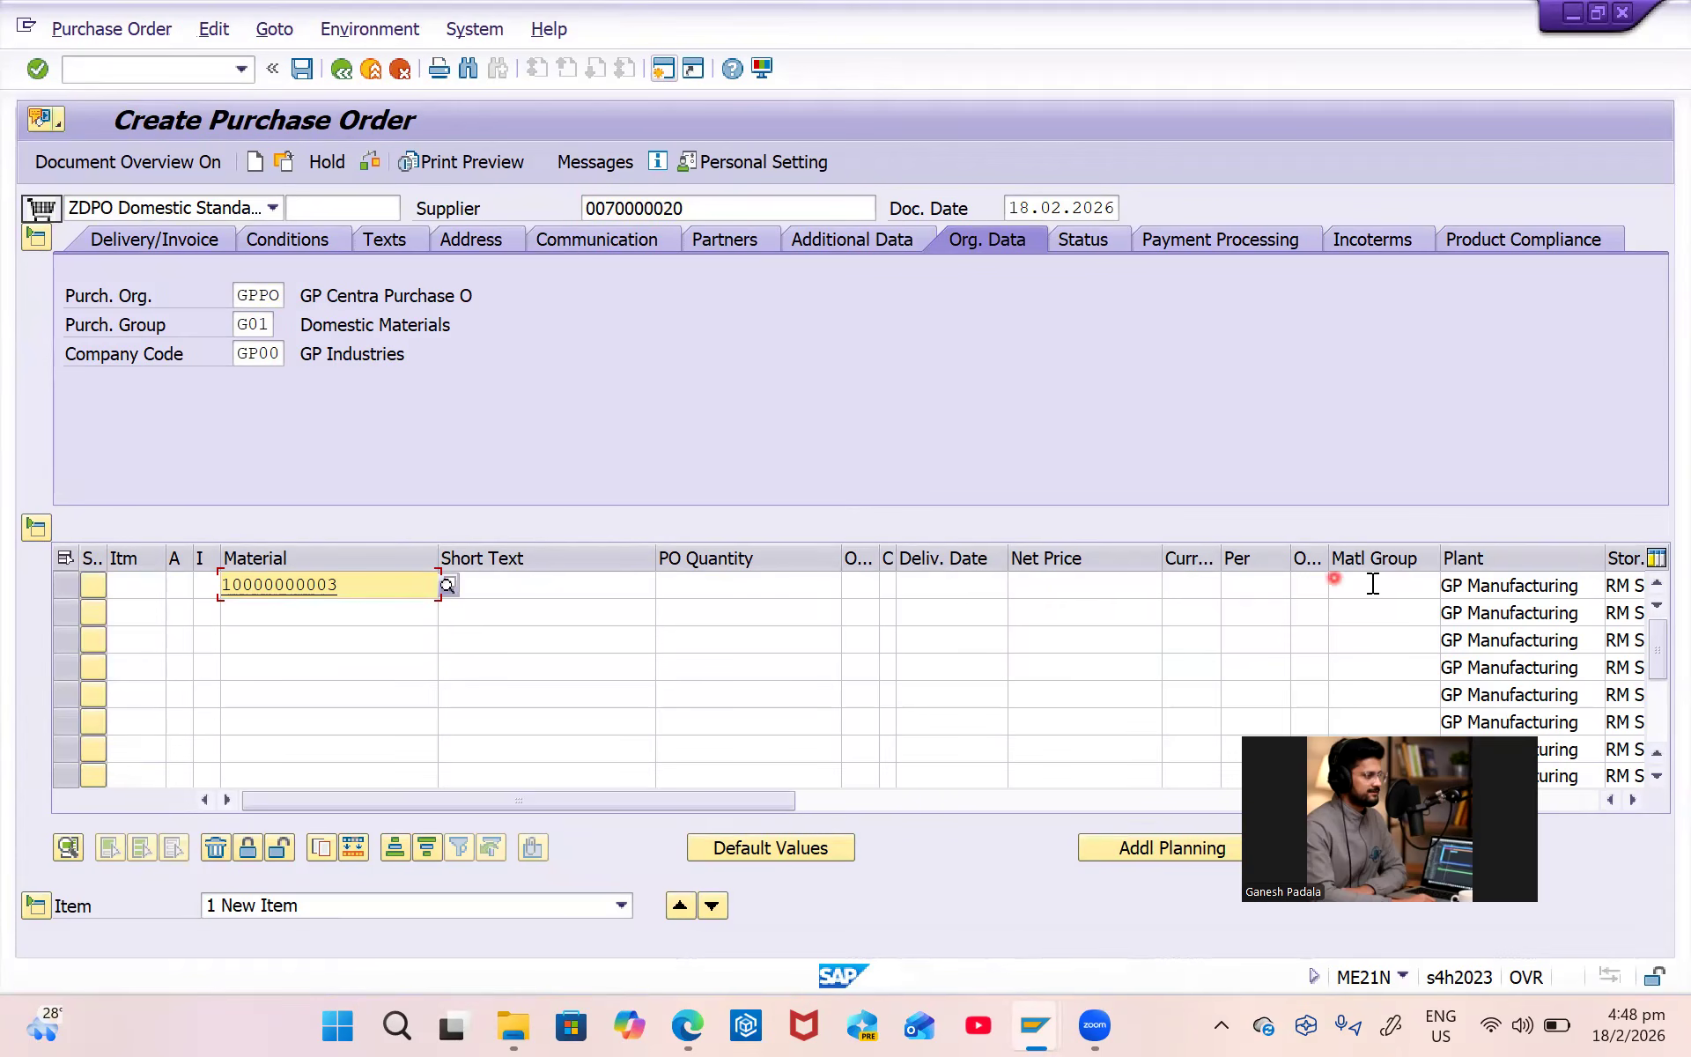
click(748, 582)
text(20)
key(Return)
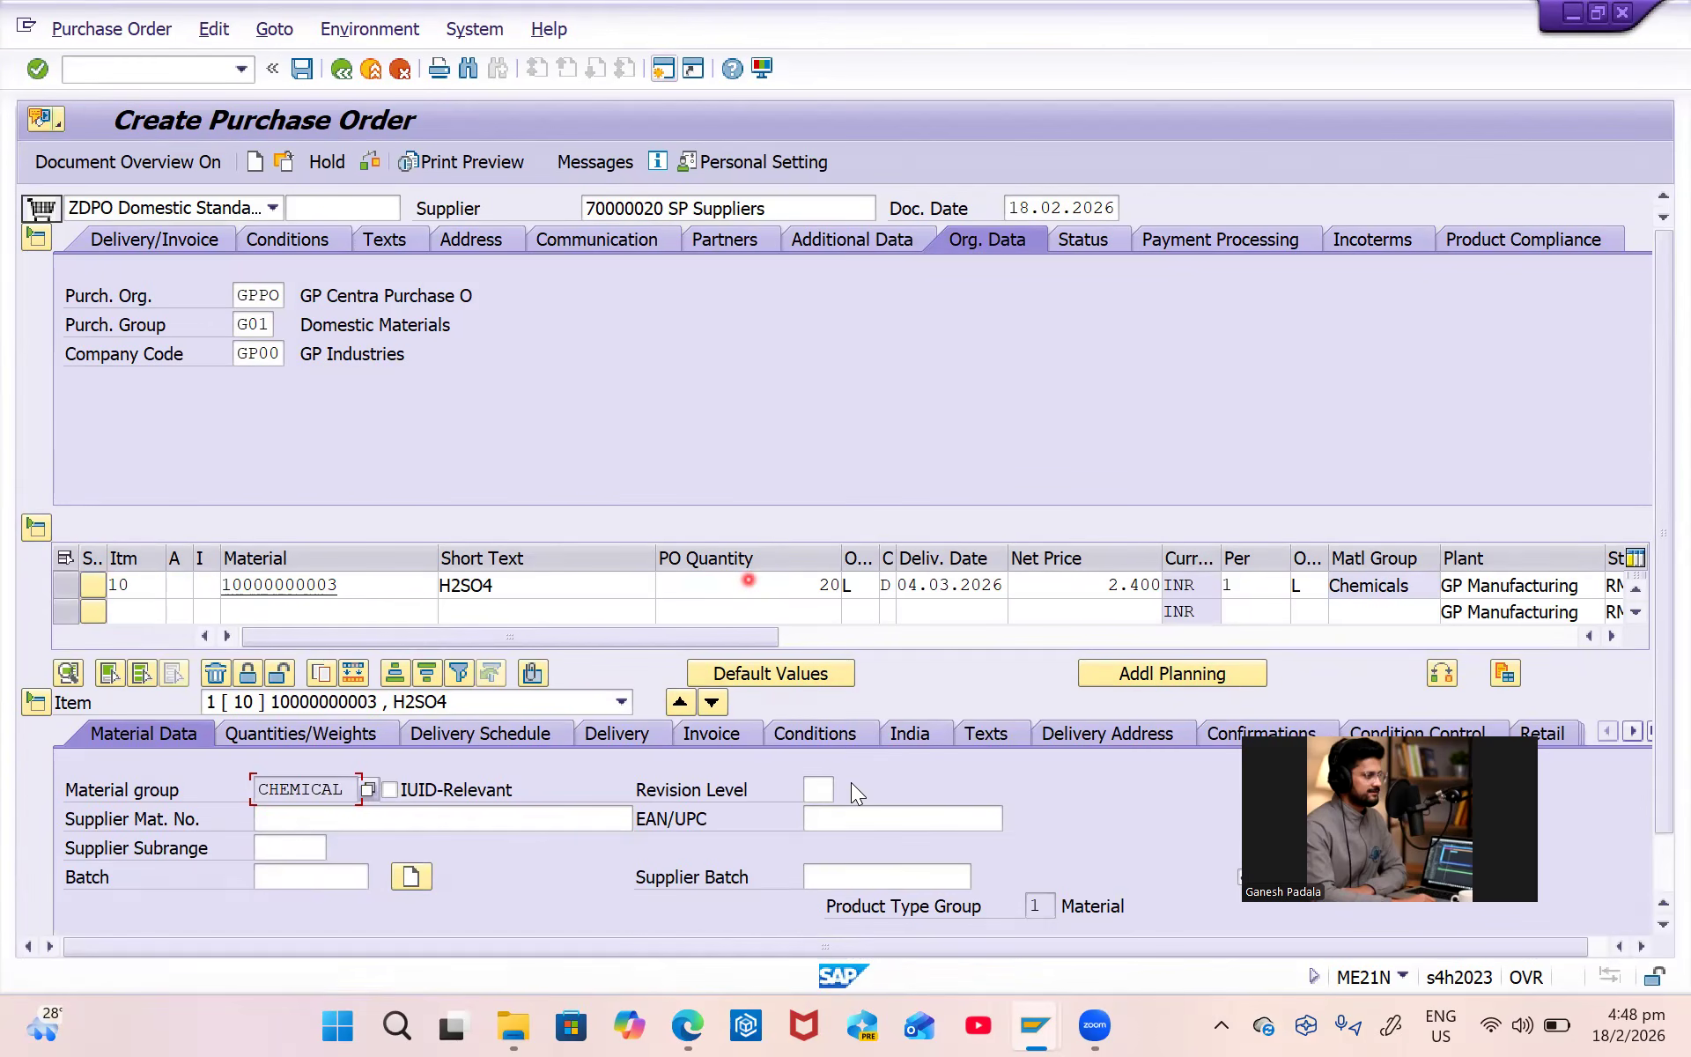
Open the H2SO4 item's pricing conditions and add condition type RA00, Discount % on Net, from the value list.
click(822, 729)
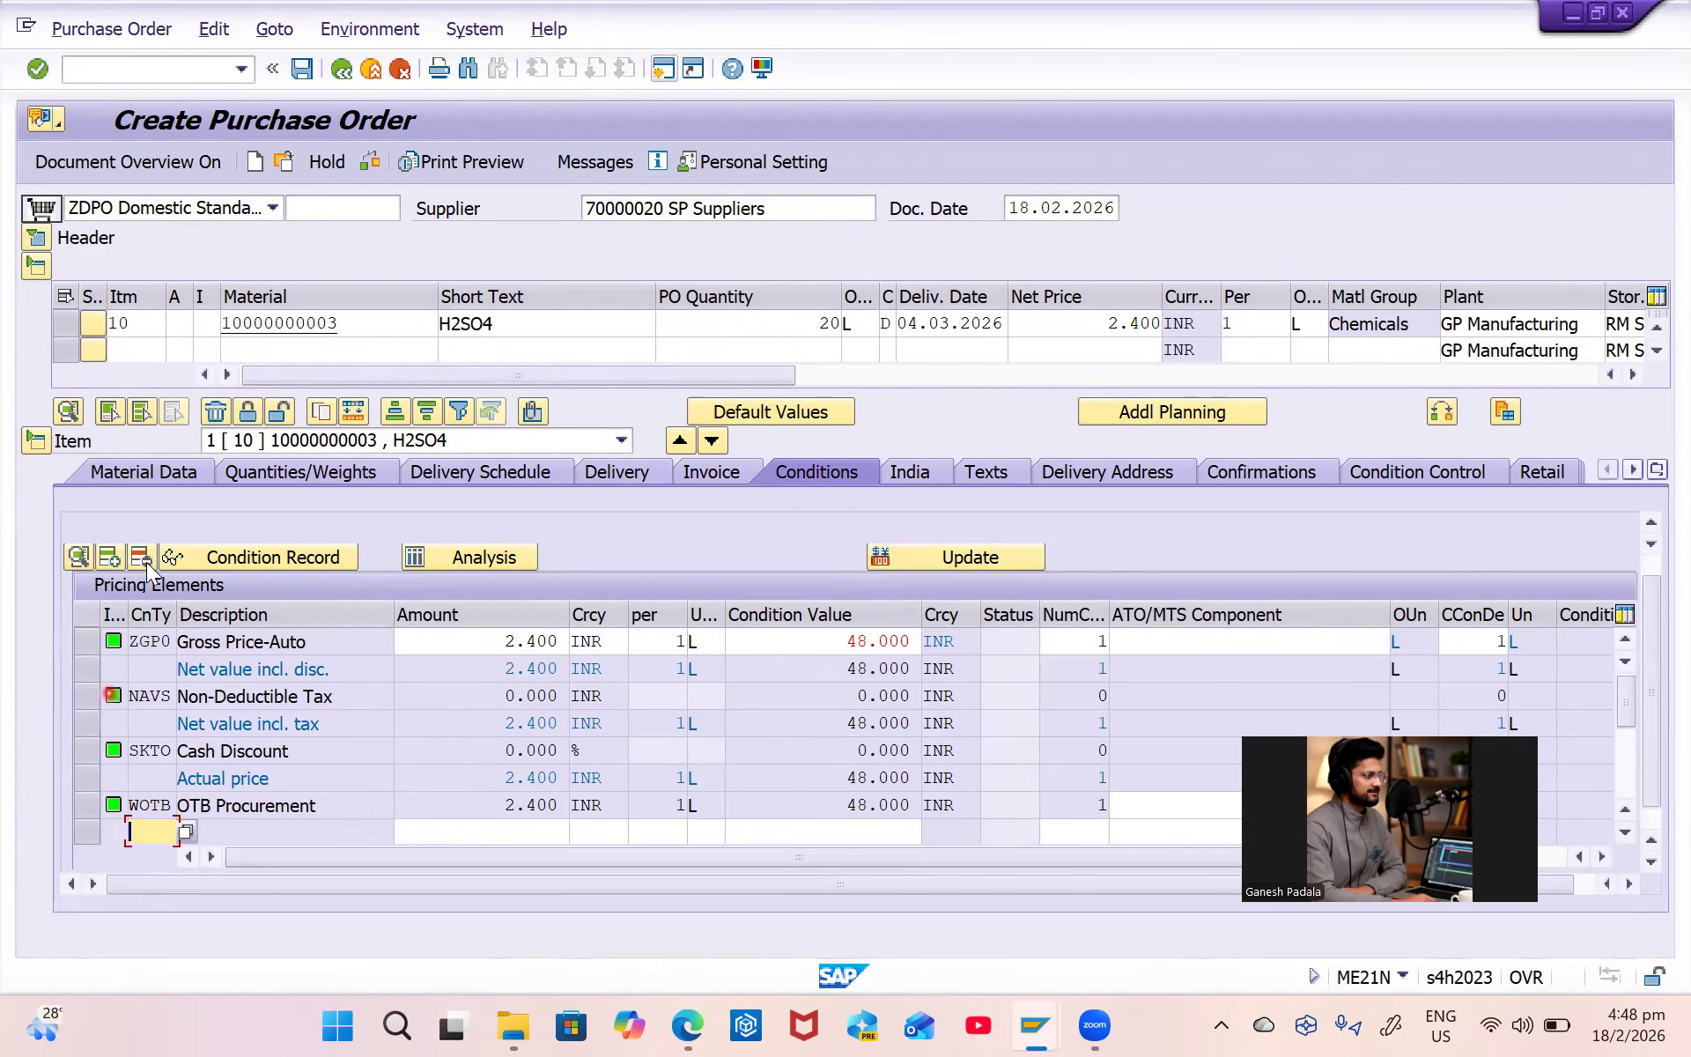
click(37, 265)
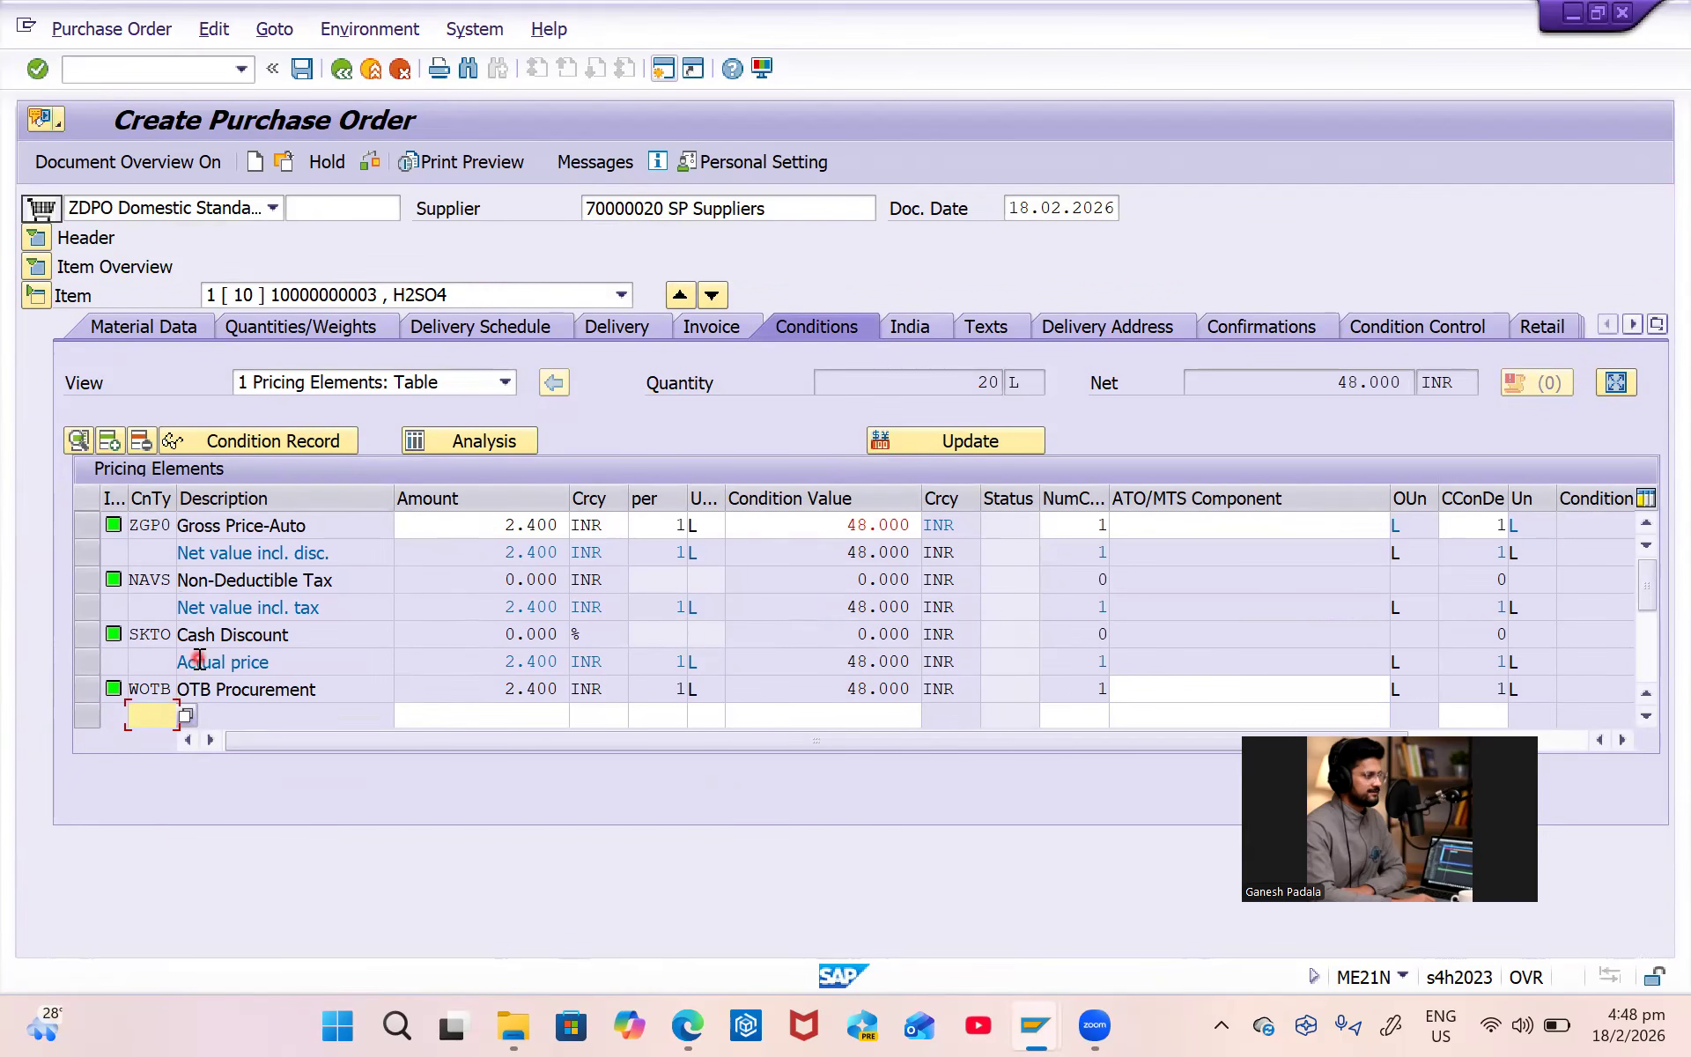
scroll(197, 656, down, 1)
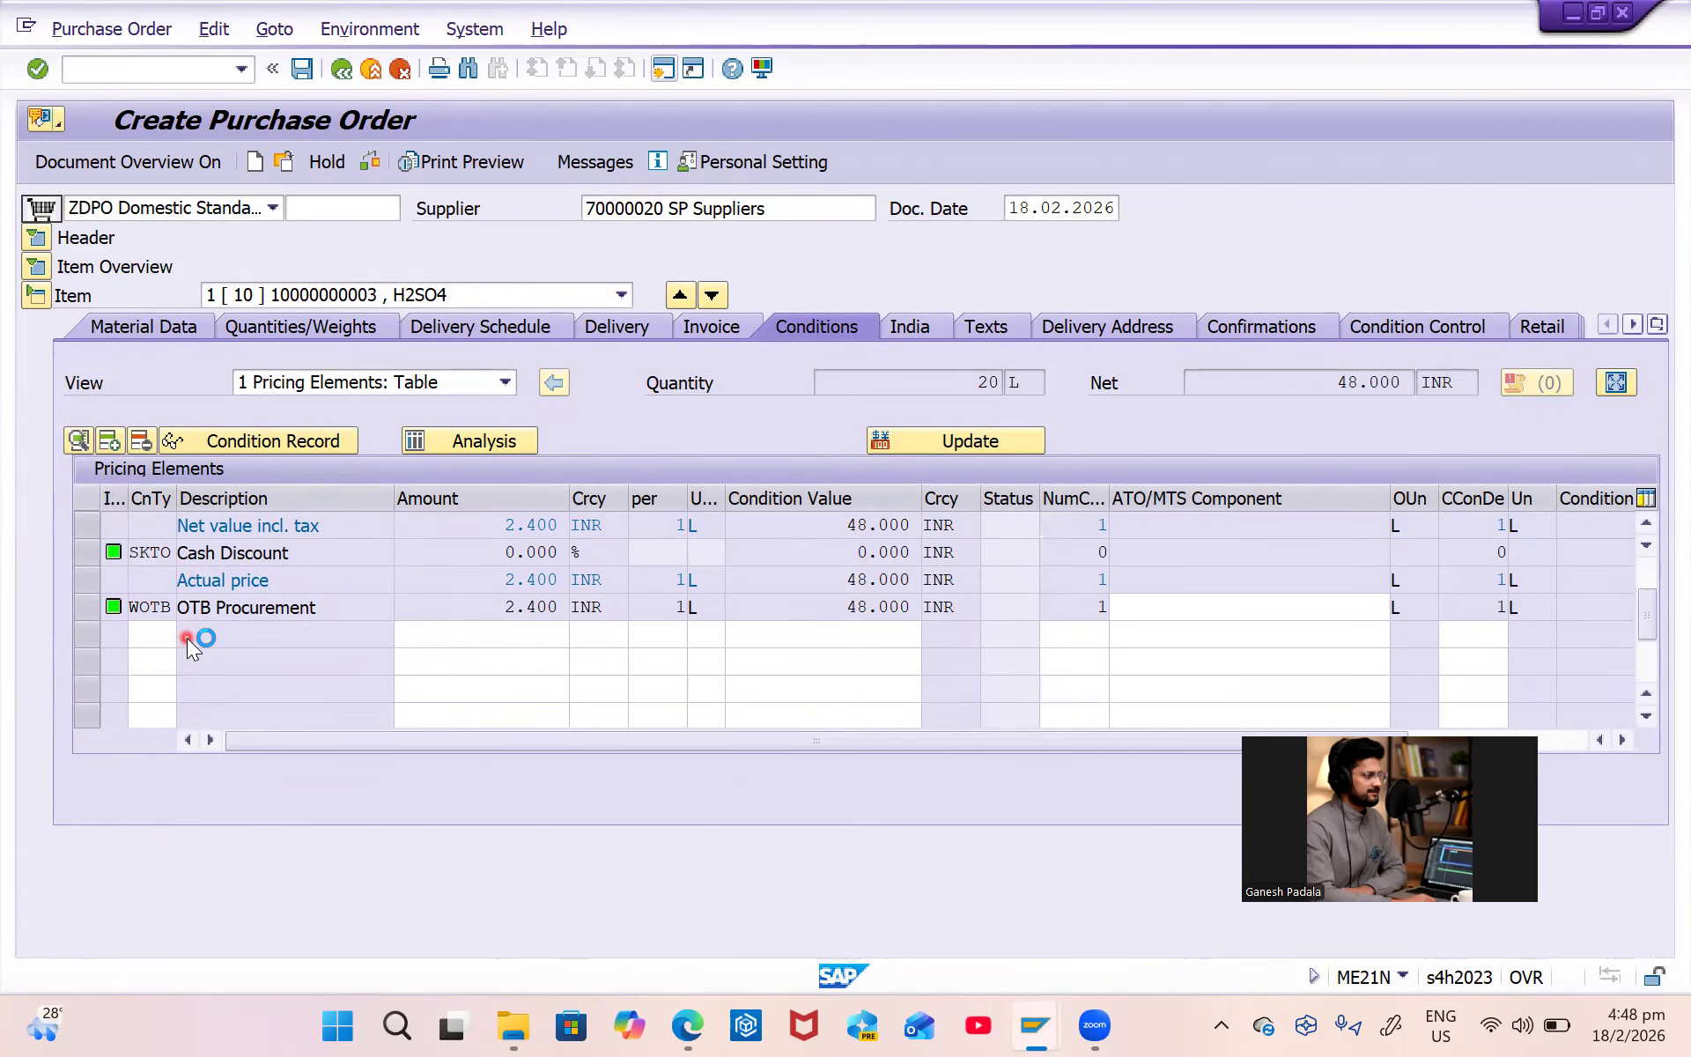
key(F4)
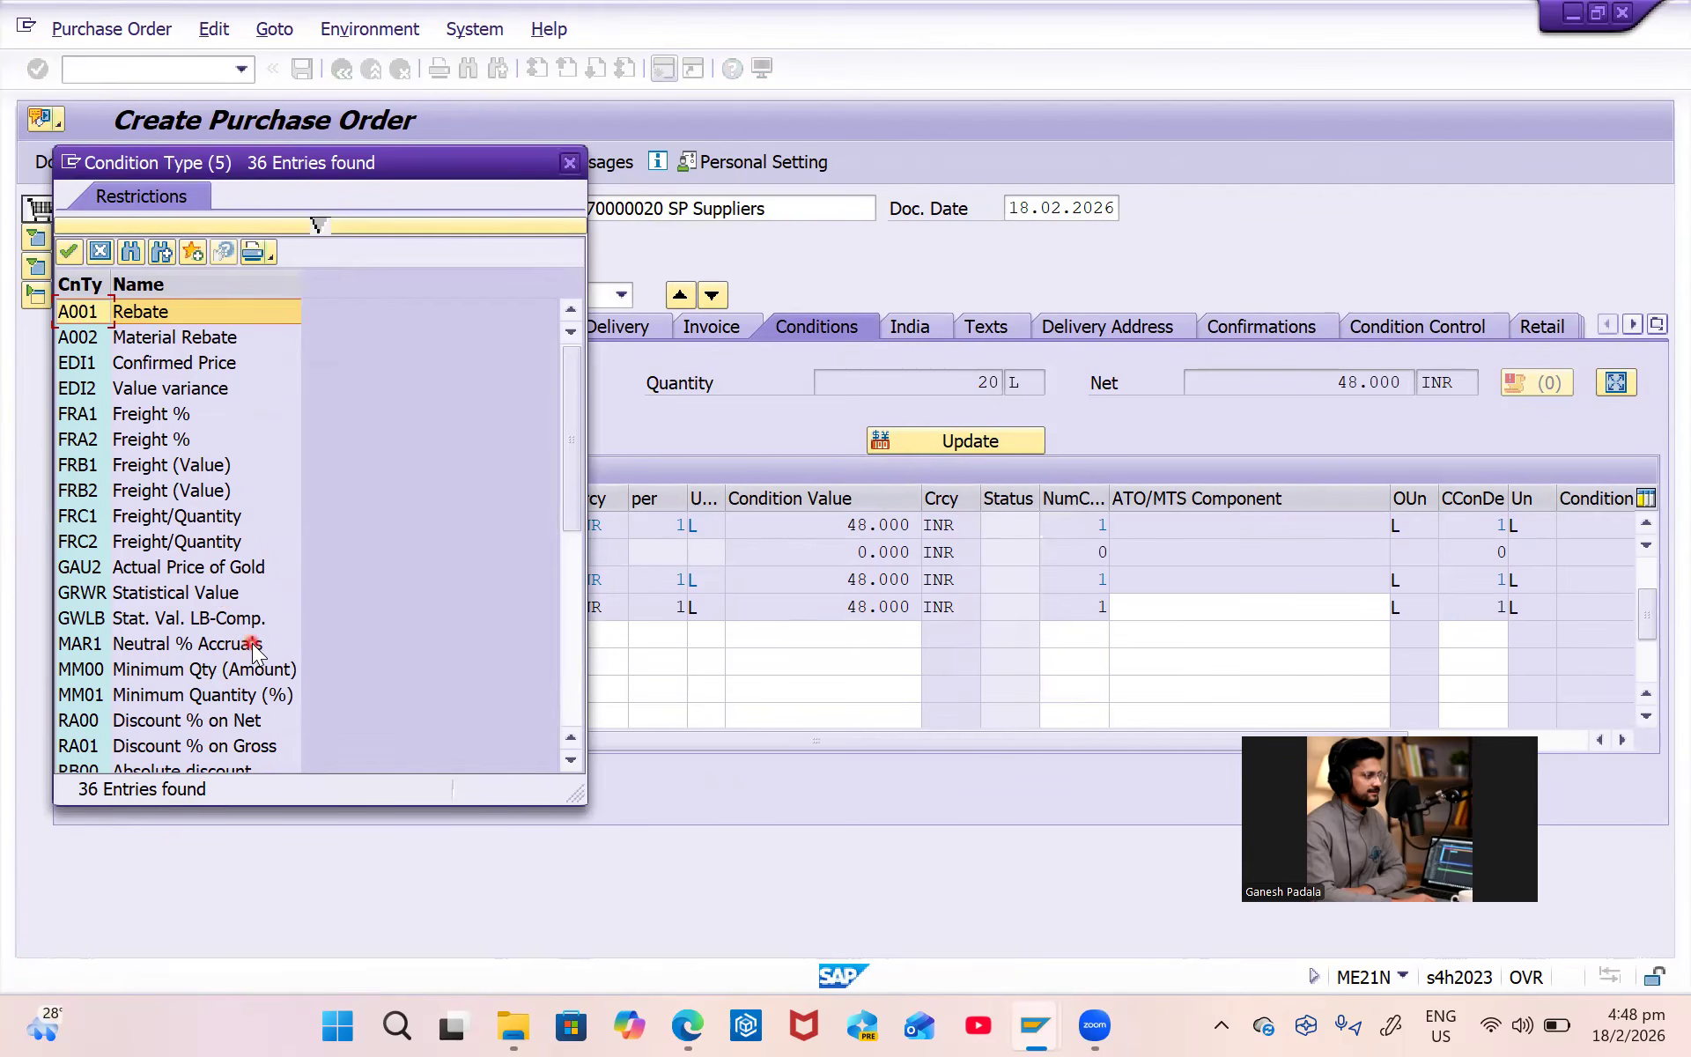
scroll(256, 656, down, 5)
scroll(262, 667, down, 2)
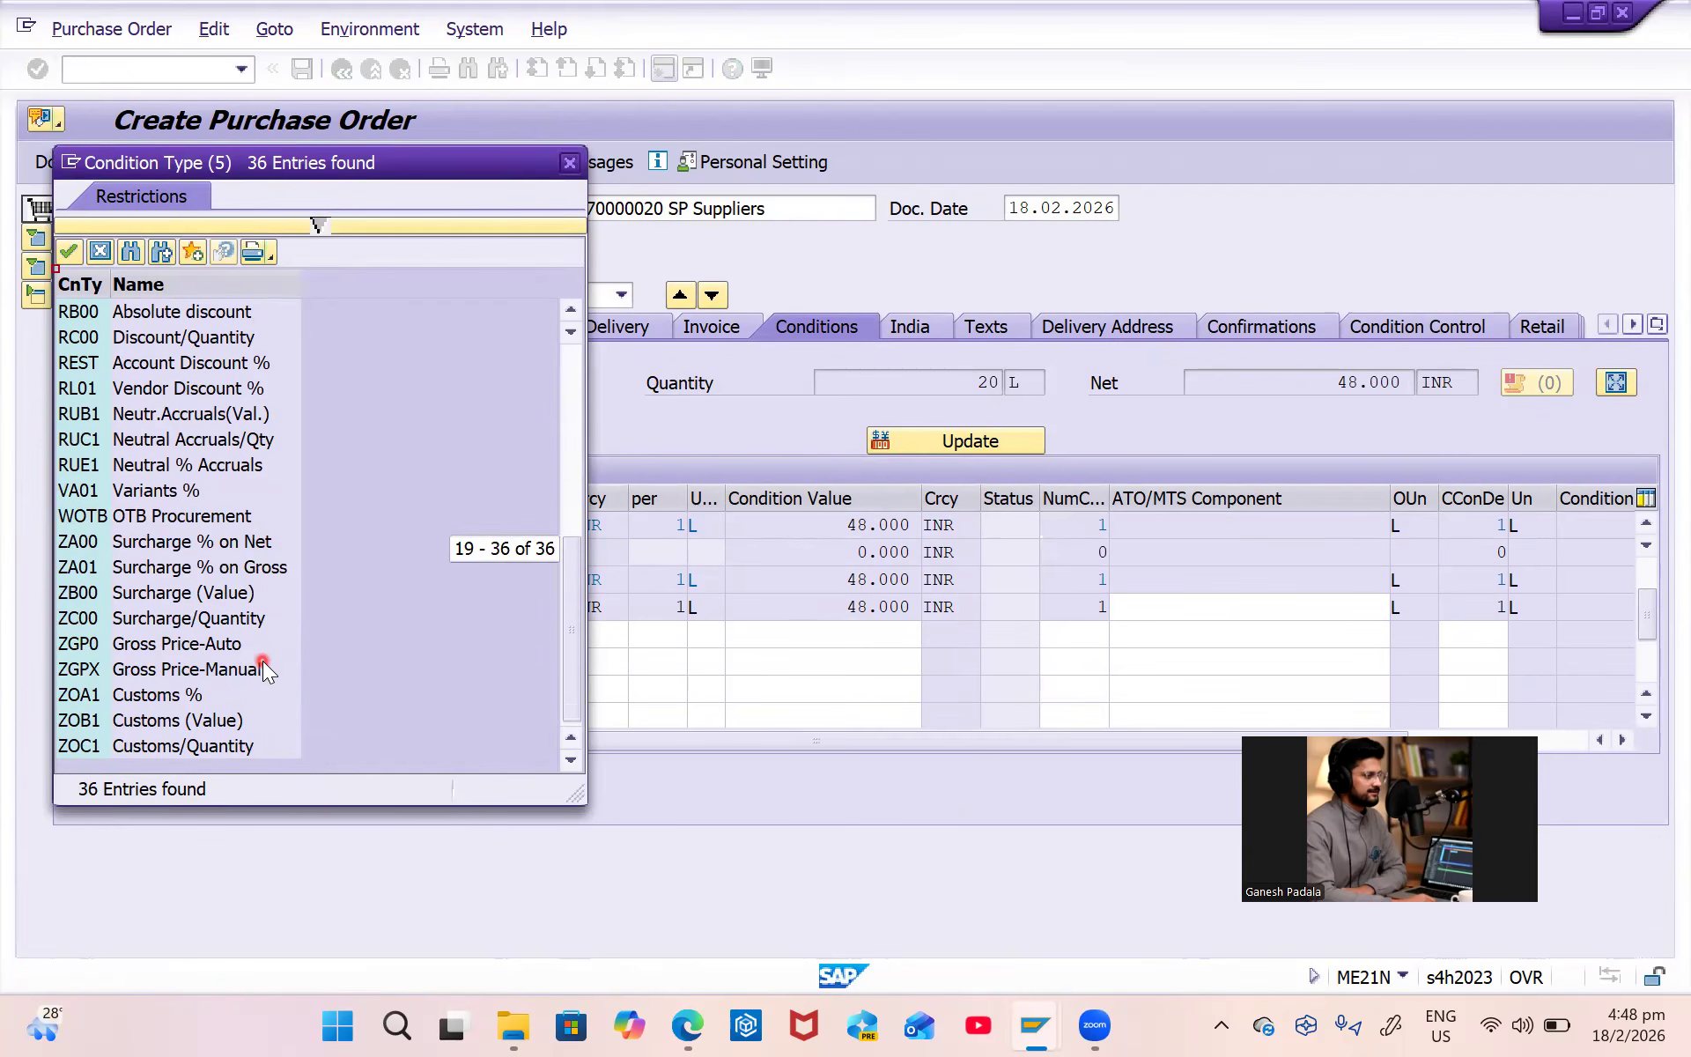
scroll(263, 667, up, 3)
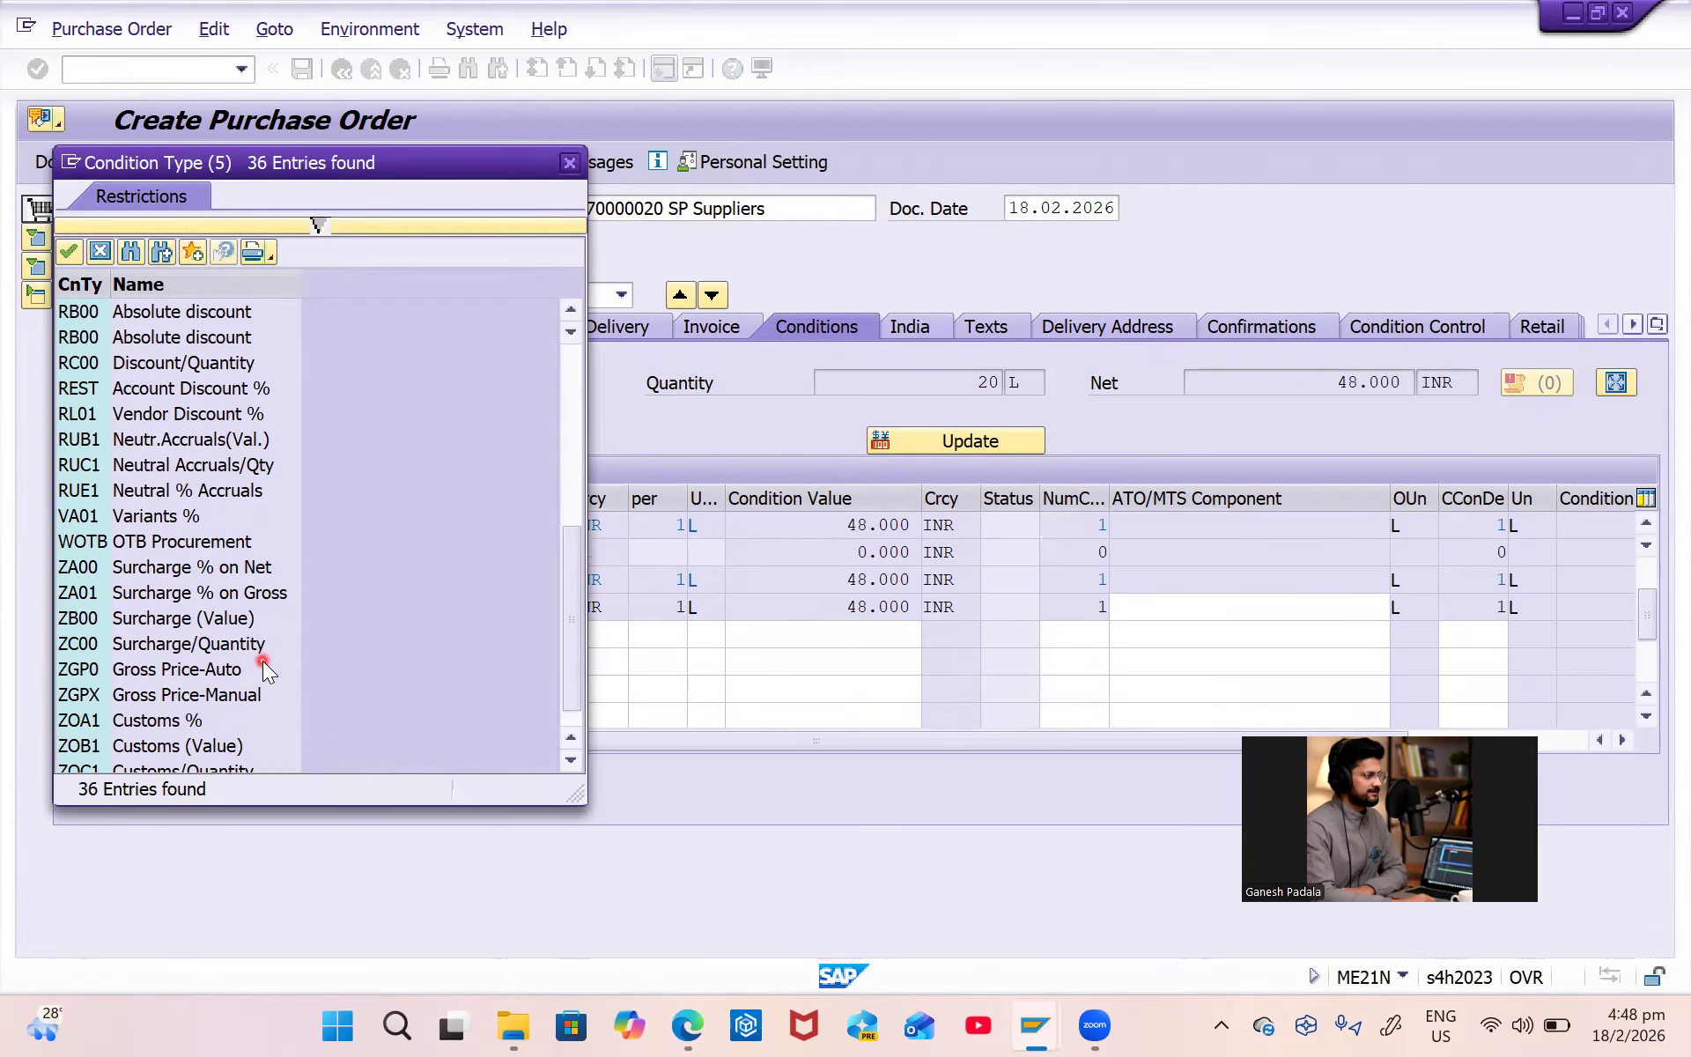
scroll(259, 665, up, 2)
scroll(258, 662, down, 2)
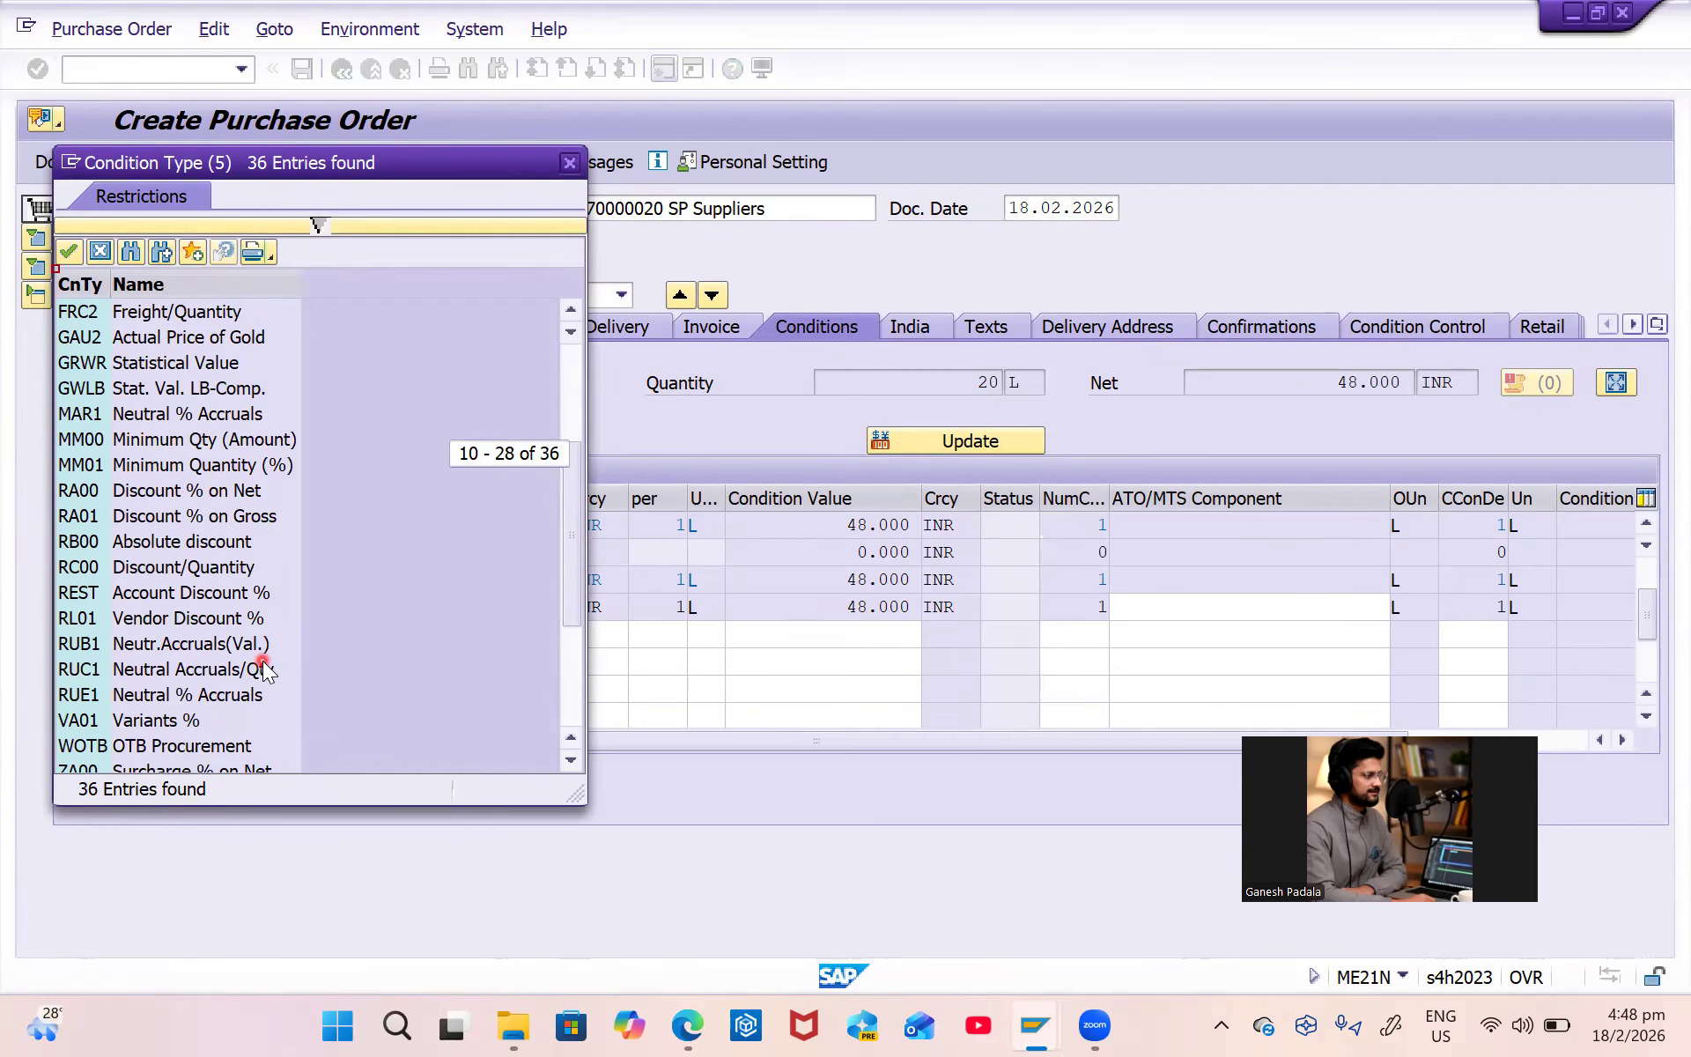
double_click(167, 493)
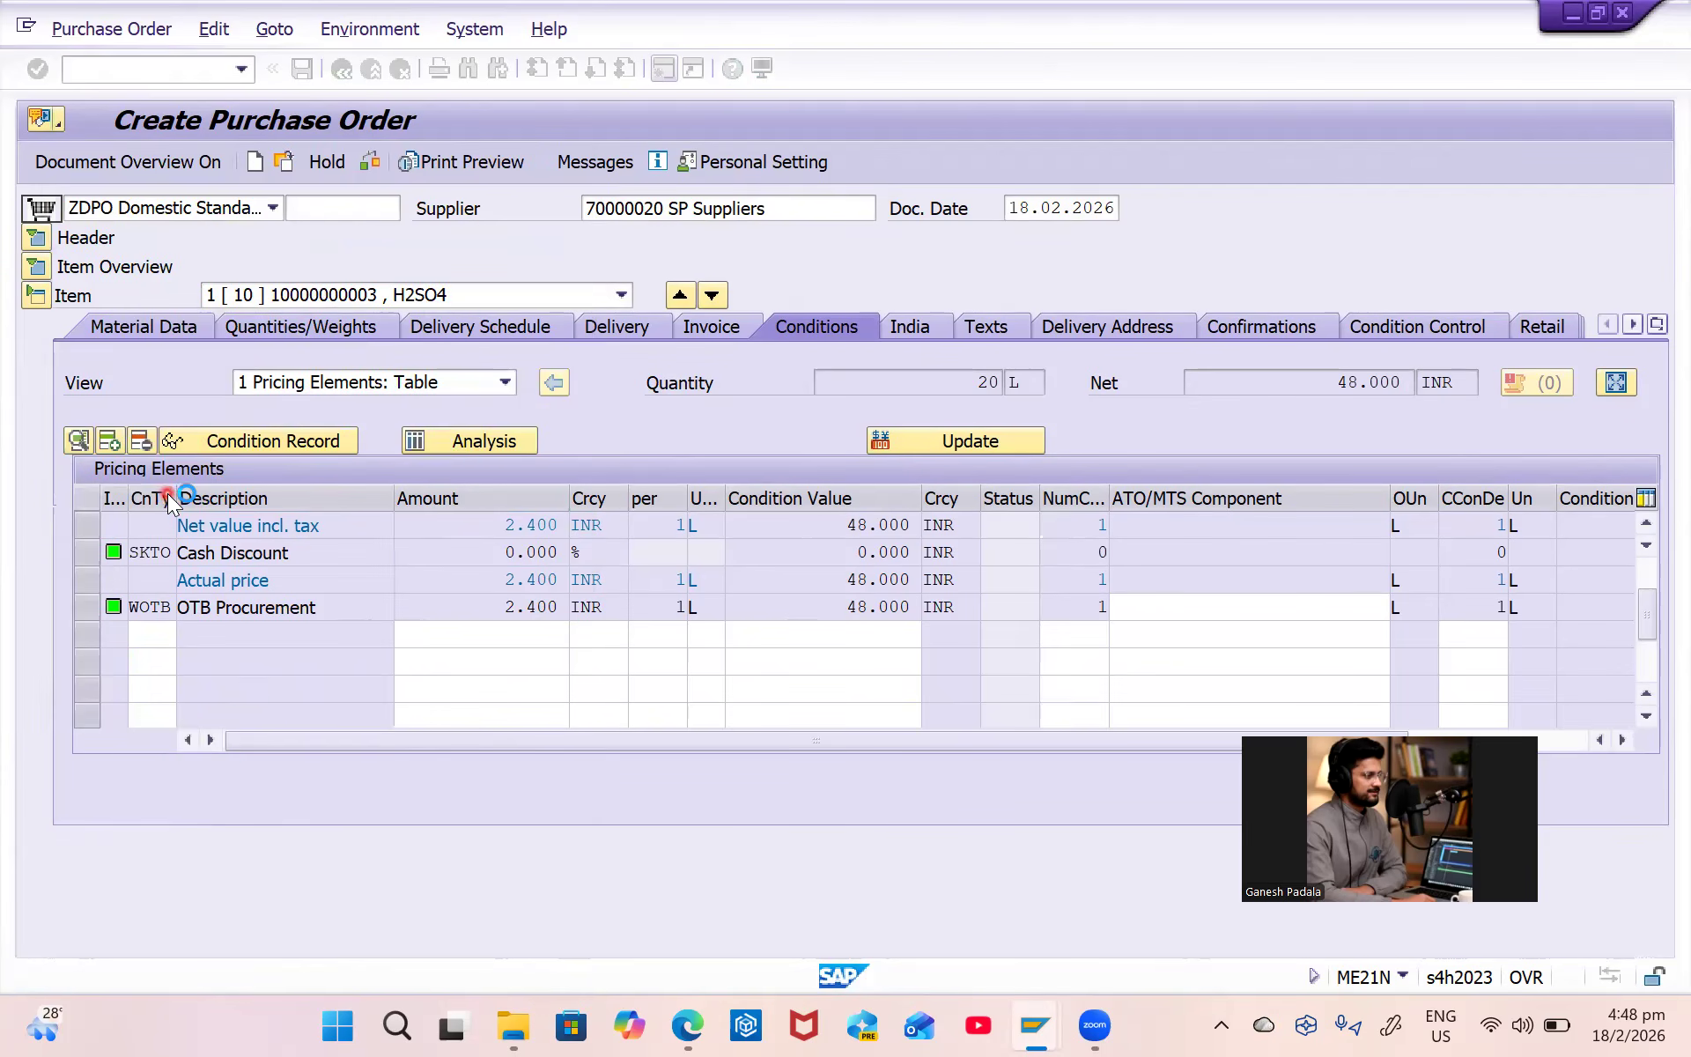
Add condition type RC00, Discount/Quantity, to the item's pricing elements below RA00.
click(168, 669)
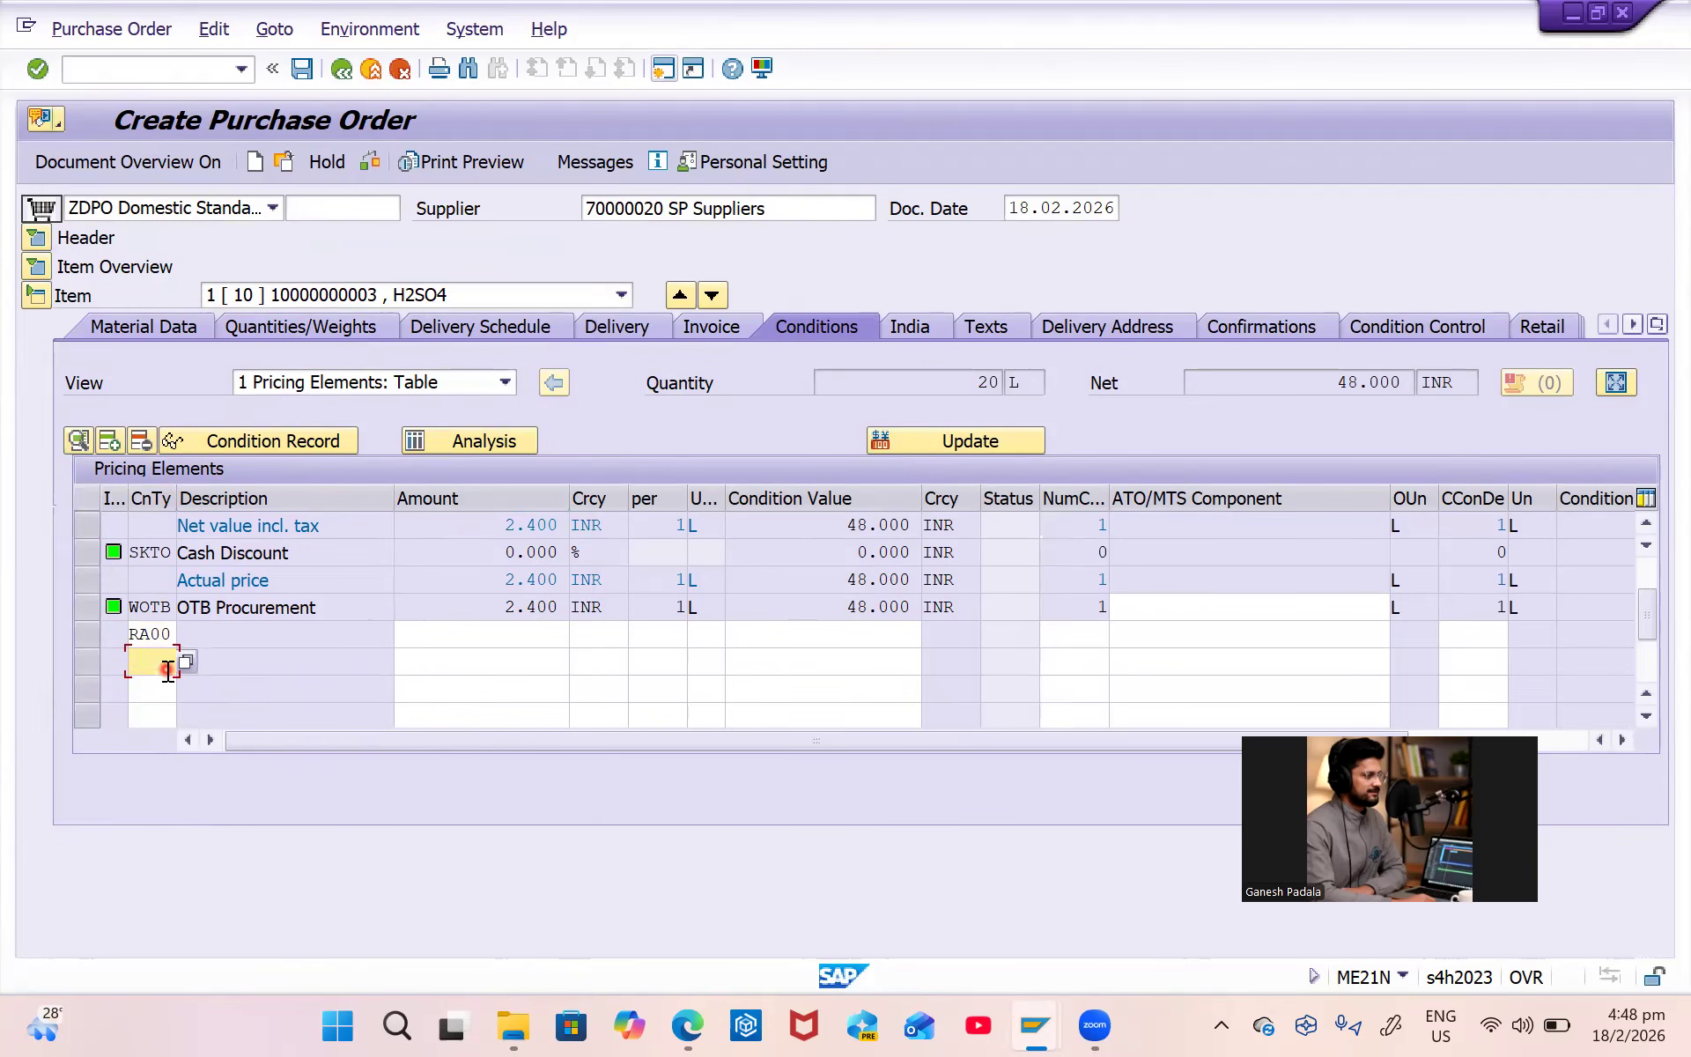
text(RC00)
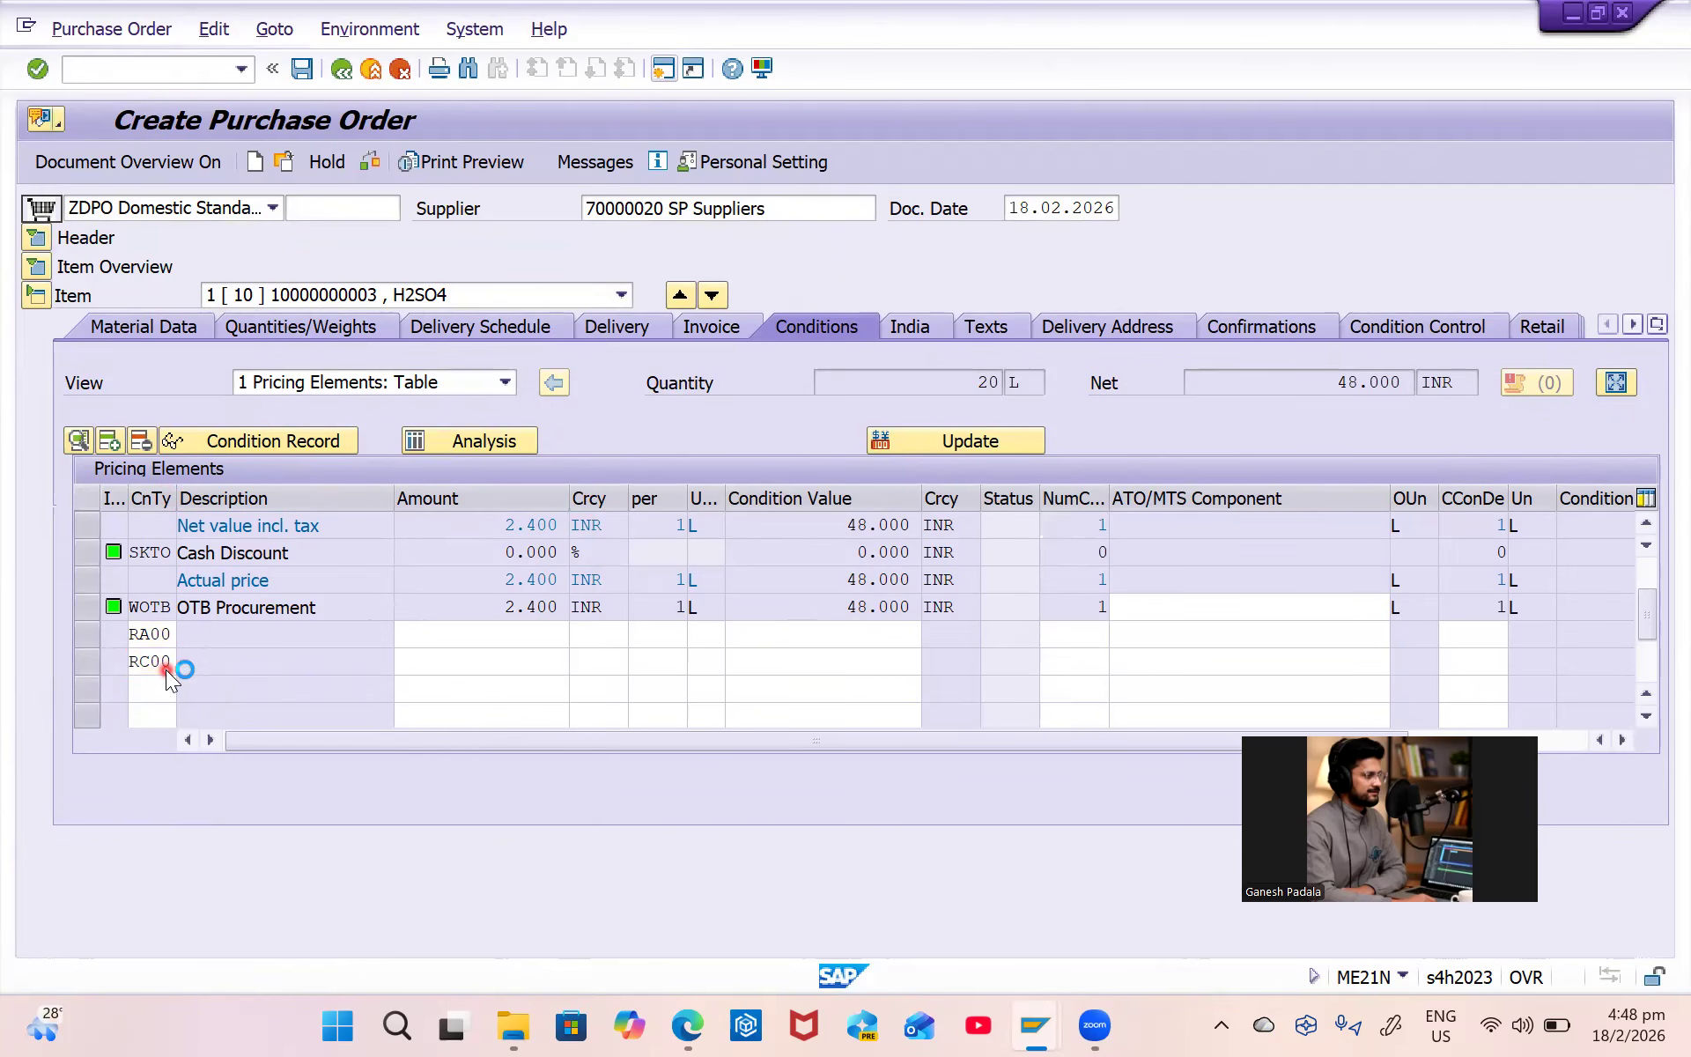
key(Return)
Set the RA00 Discount % on Net amount to 5 percent.
scroll(471, 648, up, 1)
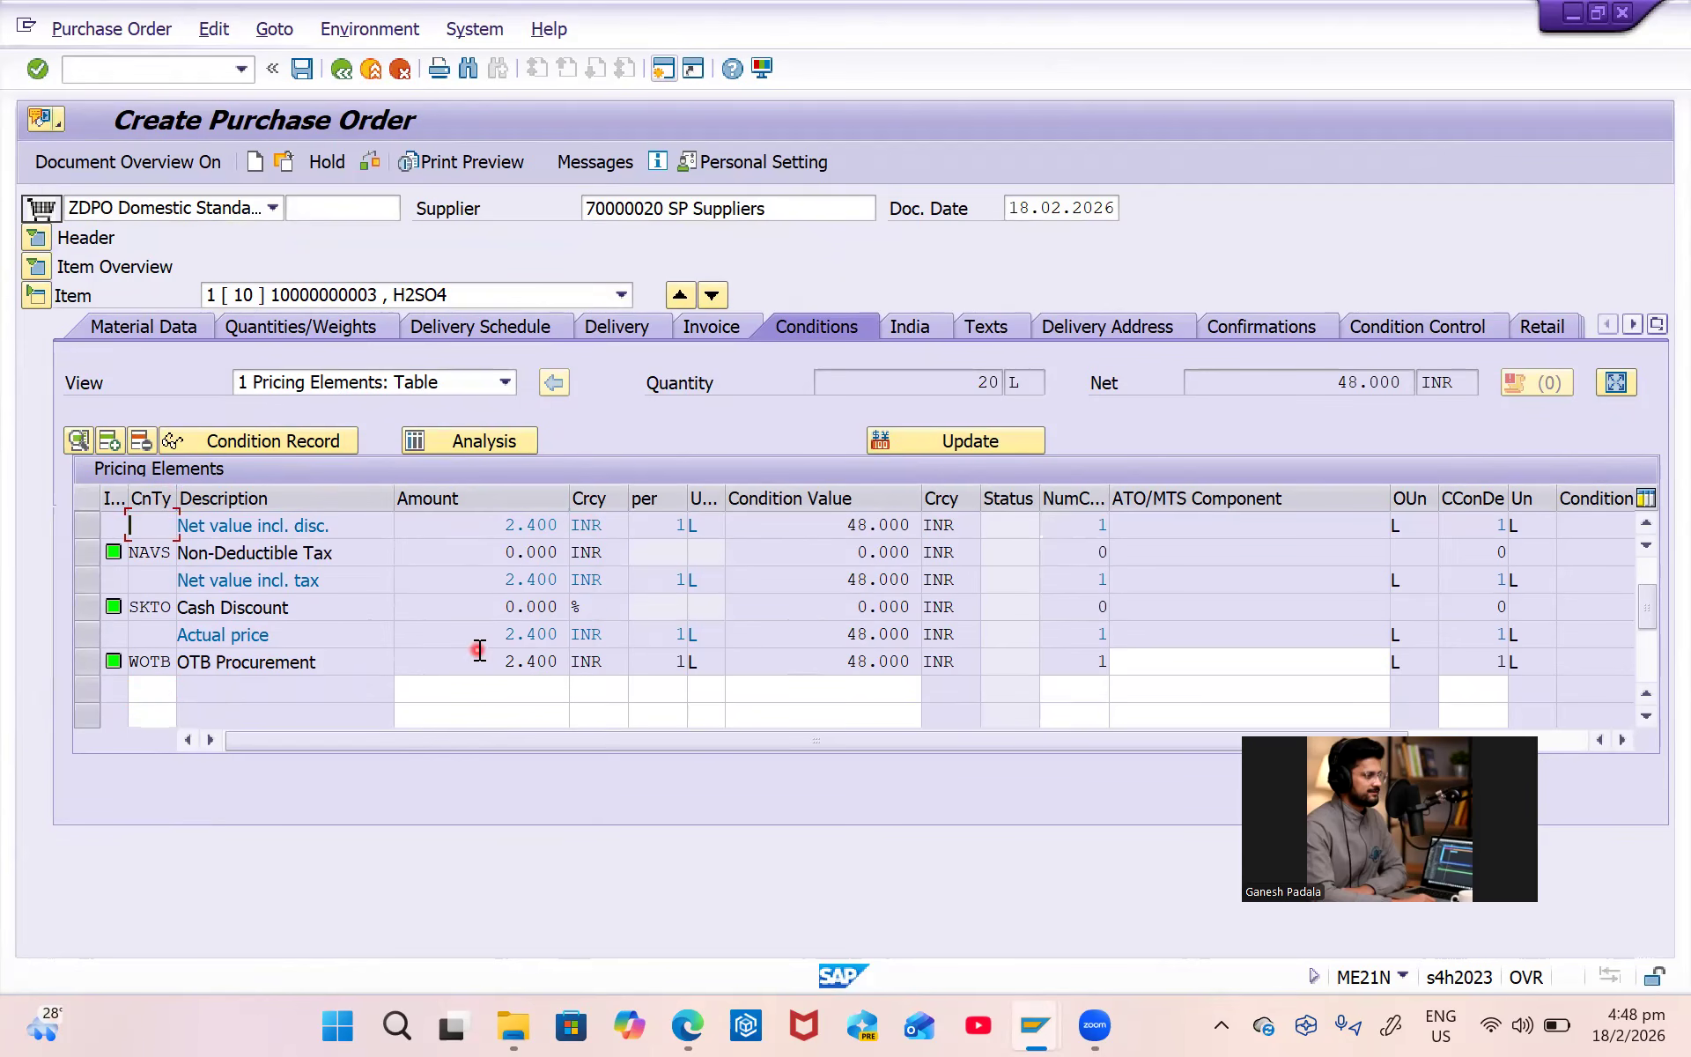
click(526, 552)
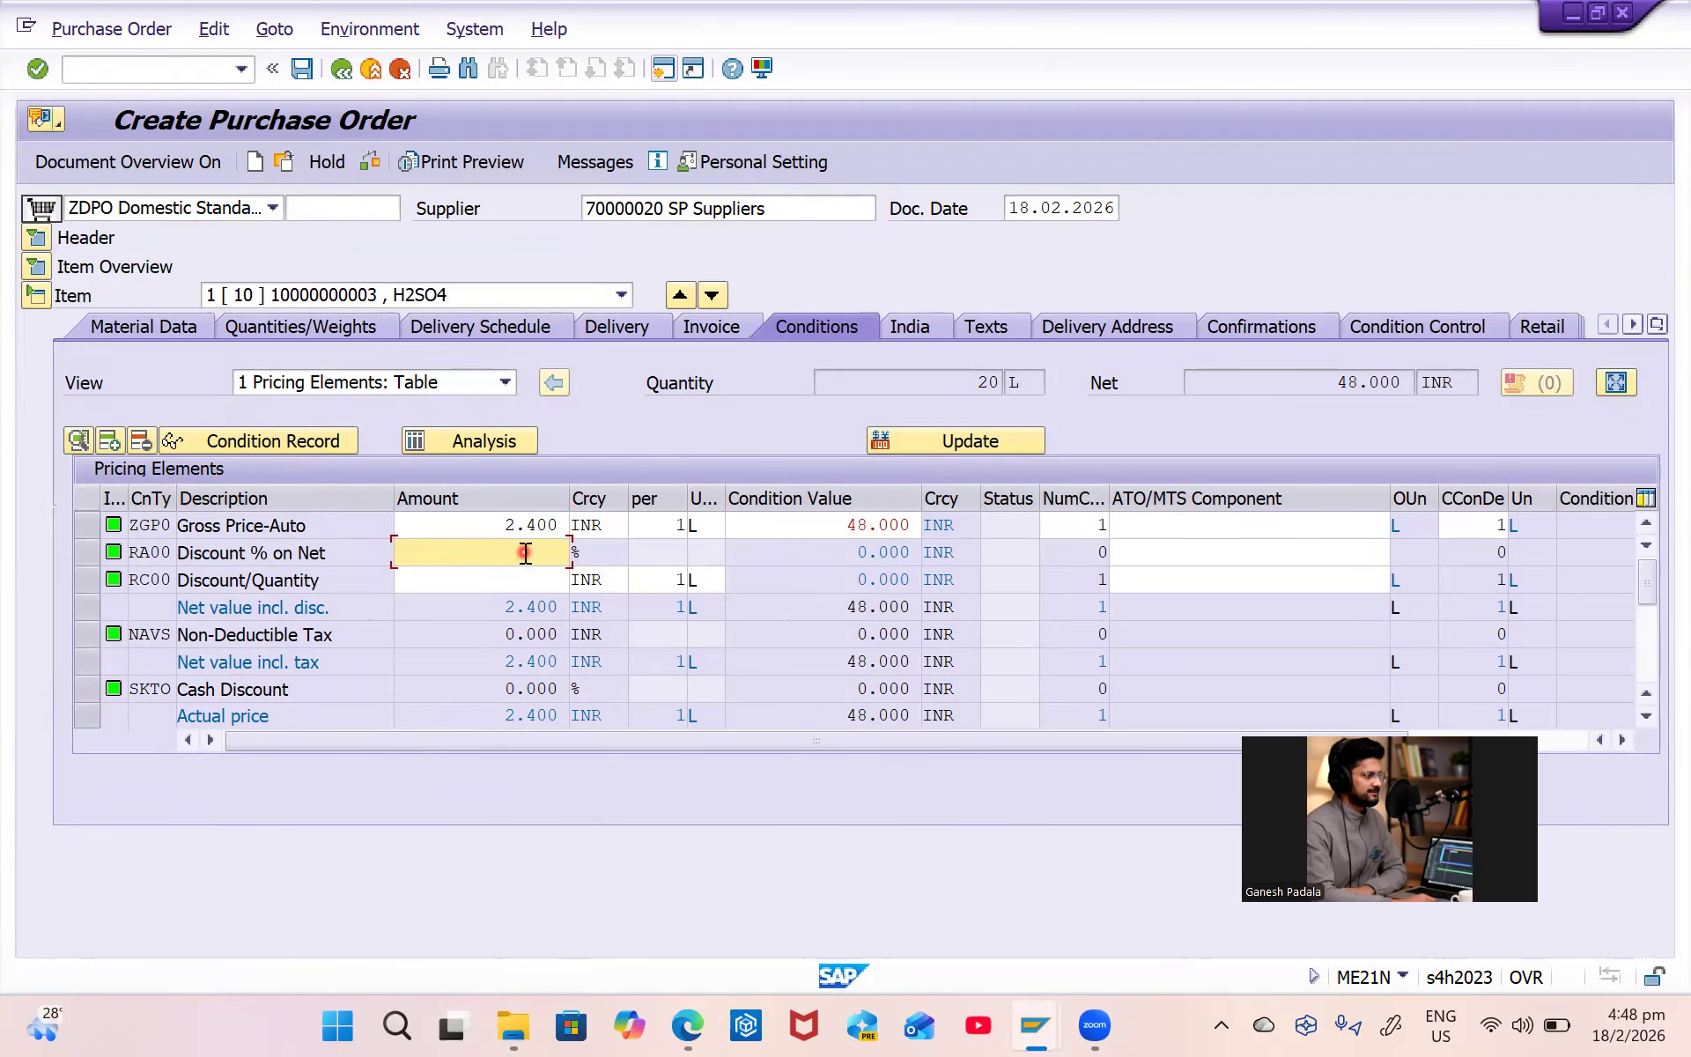
text(5)
key(Return)
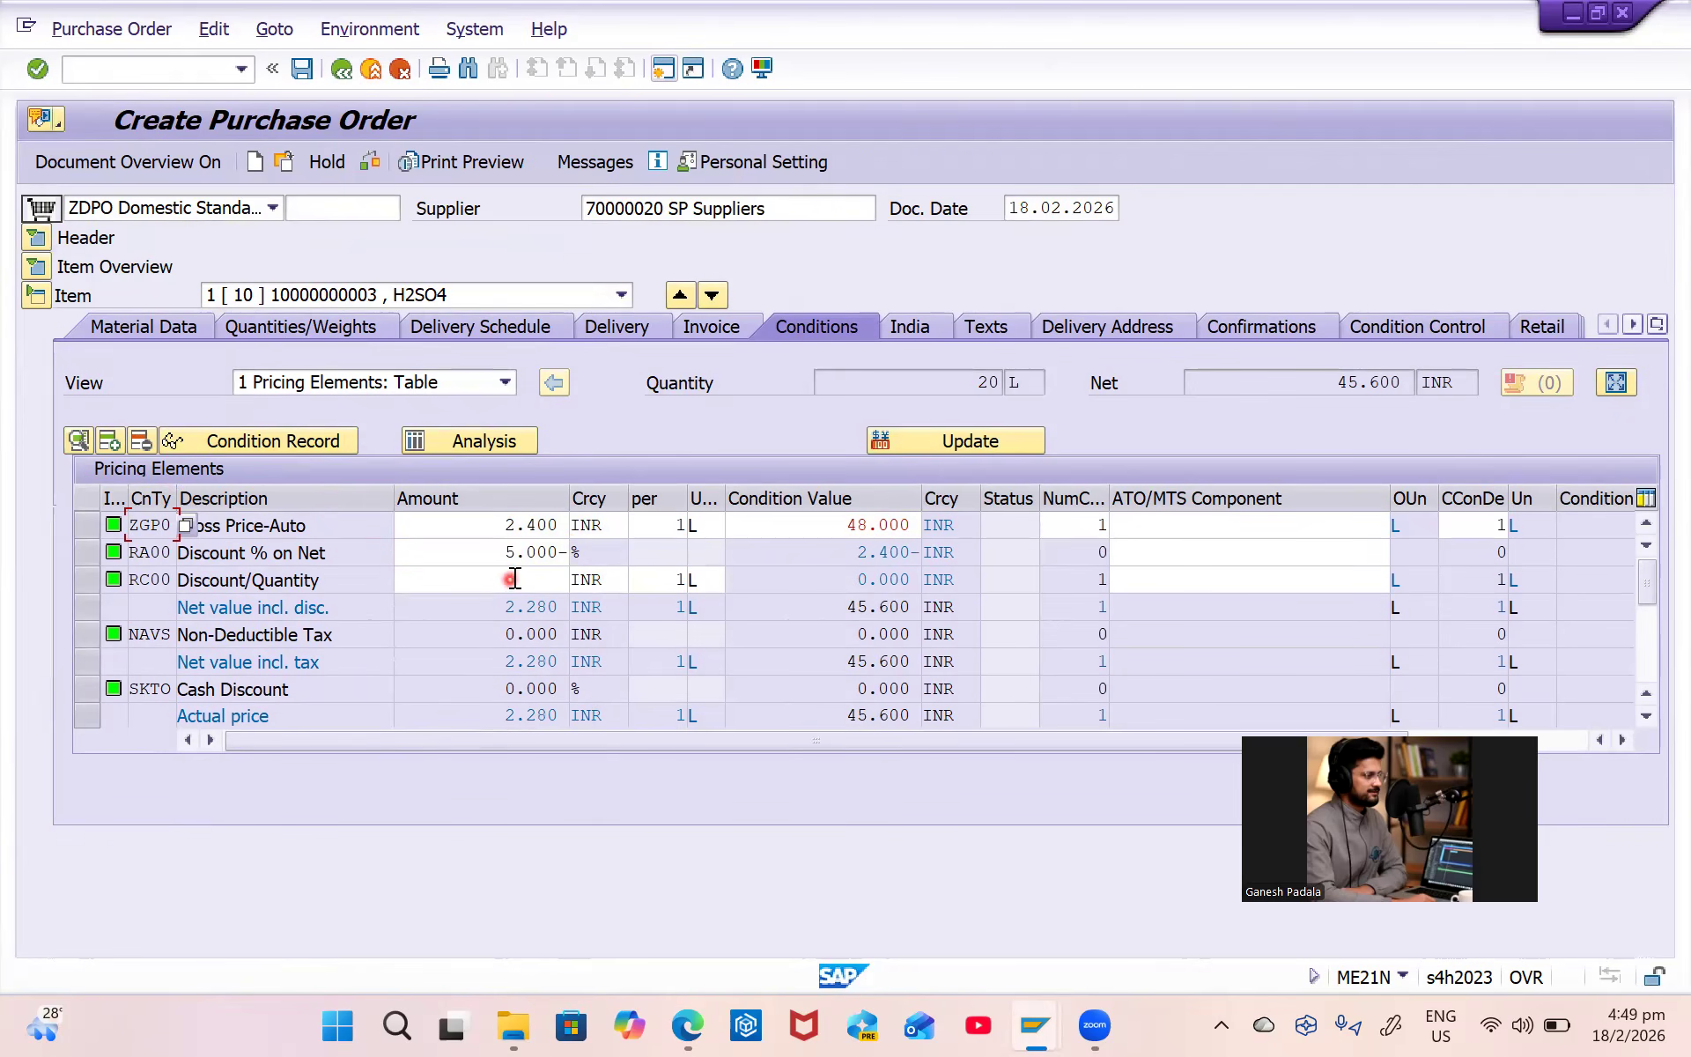
Set the RC00 Discount/Quantity amount to 1 INR per litre.
click(513, 579)
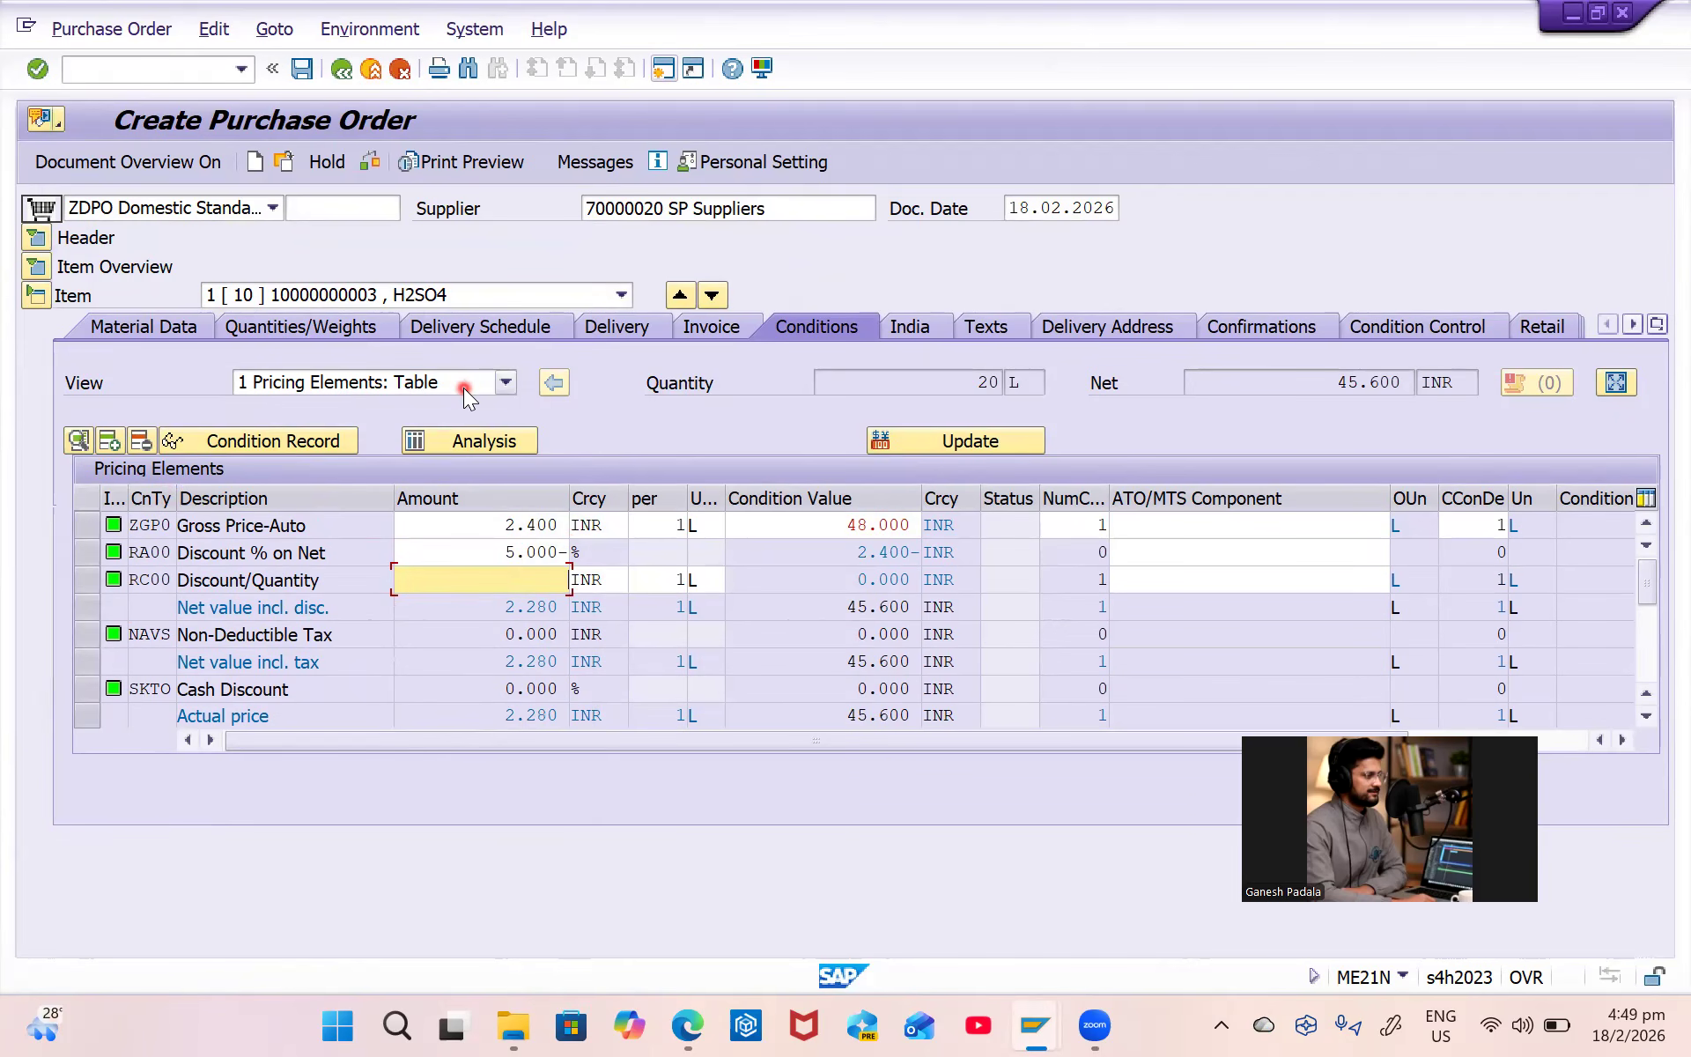
text(1)
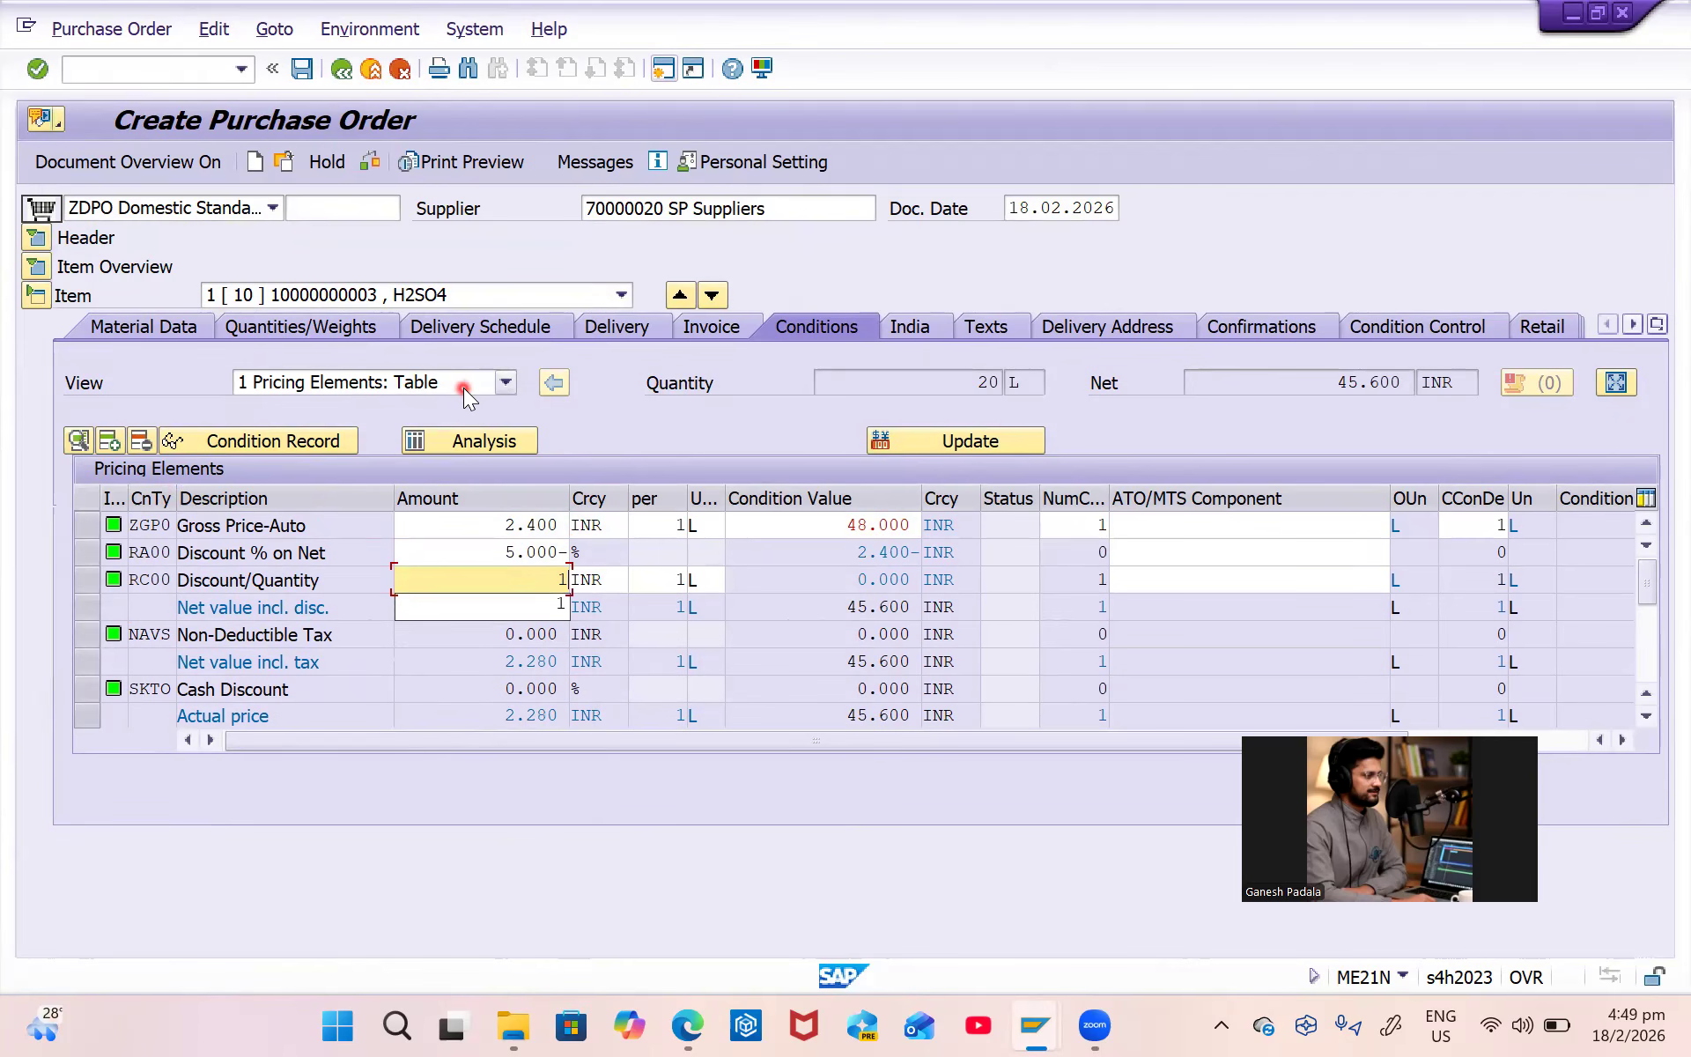
key(Return)
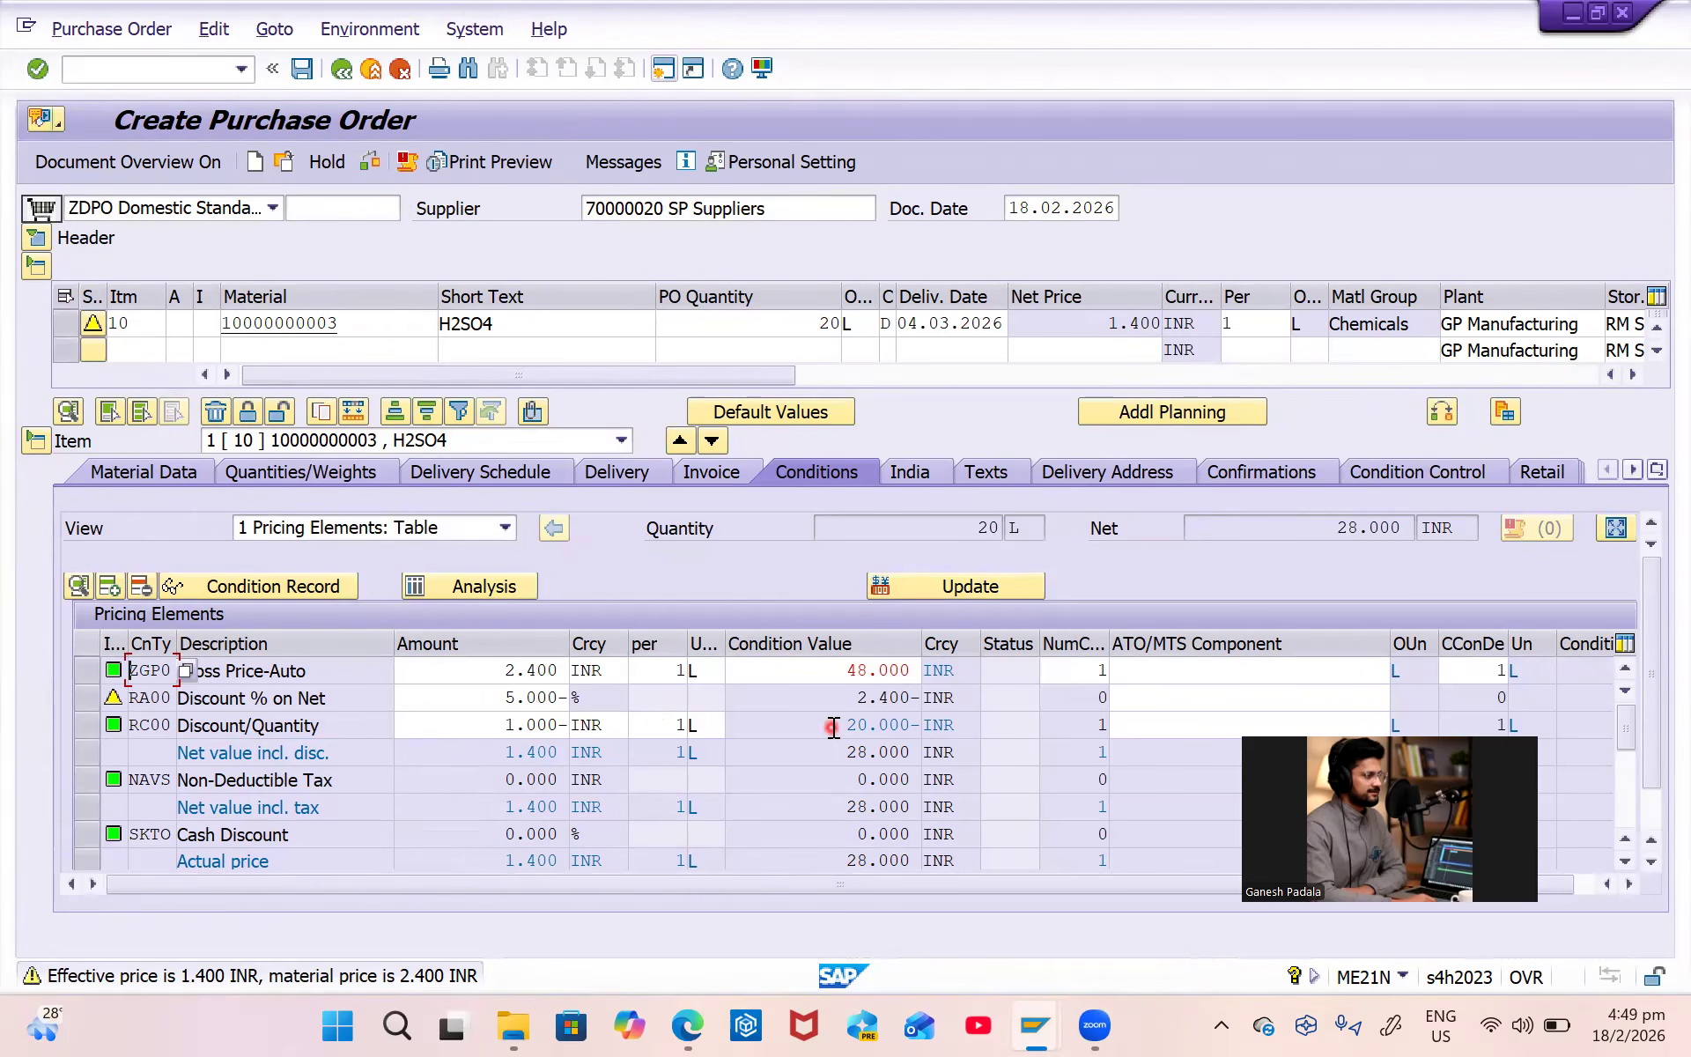
Compare the condition values of the RC00 and RA00 discounts and check which of the two is inactive.
drag(834, 726, 914, 724)
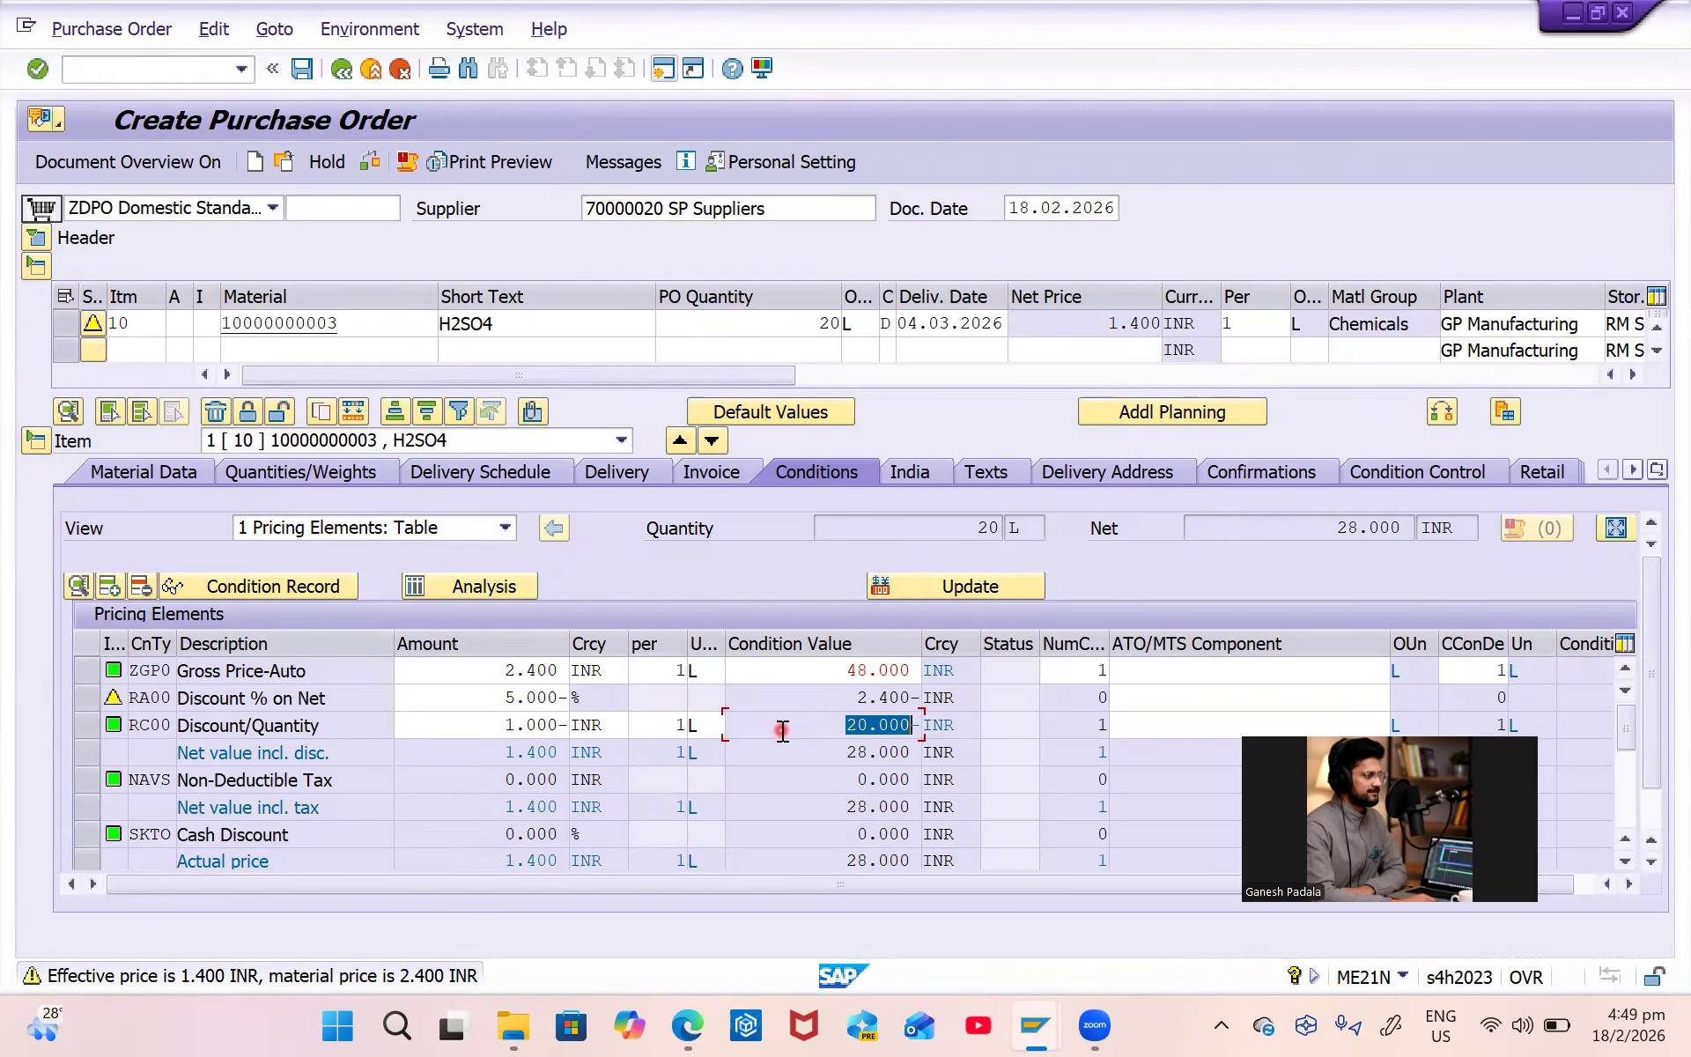
drag(850, 697, 929, 697)
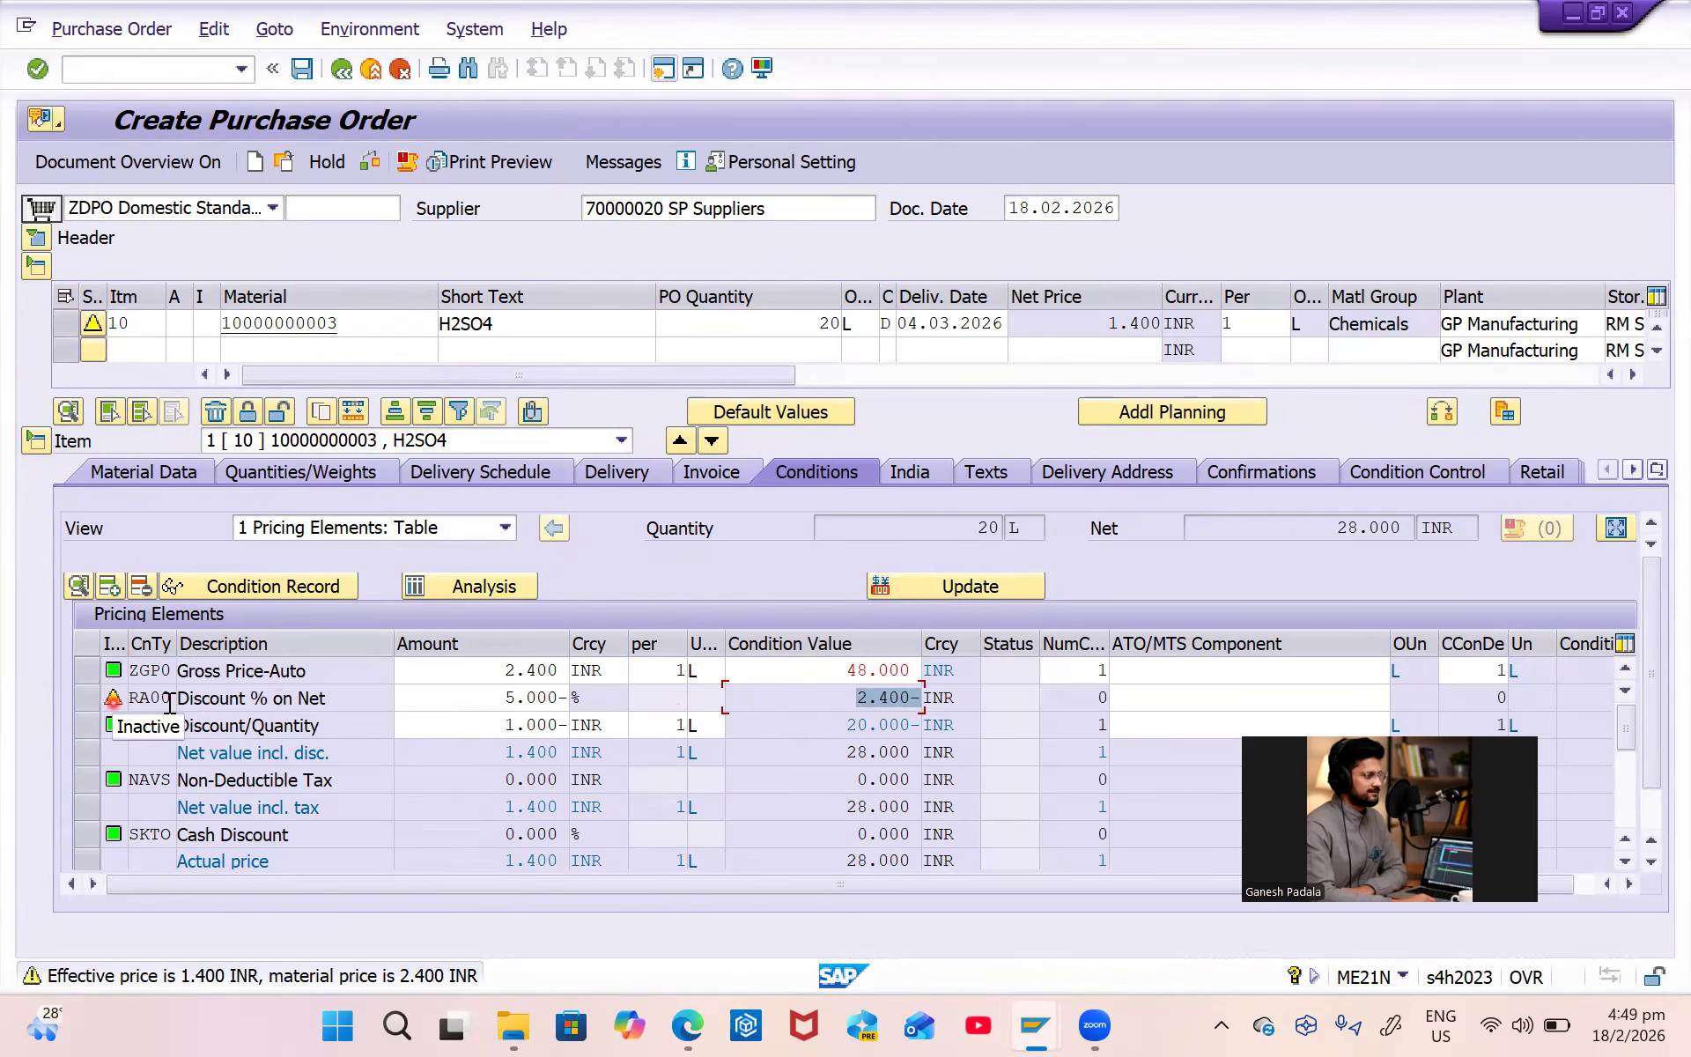
click(838, 697)
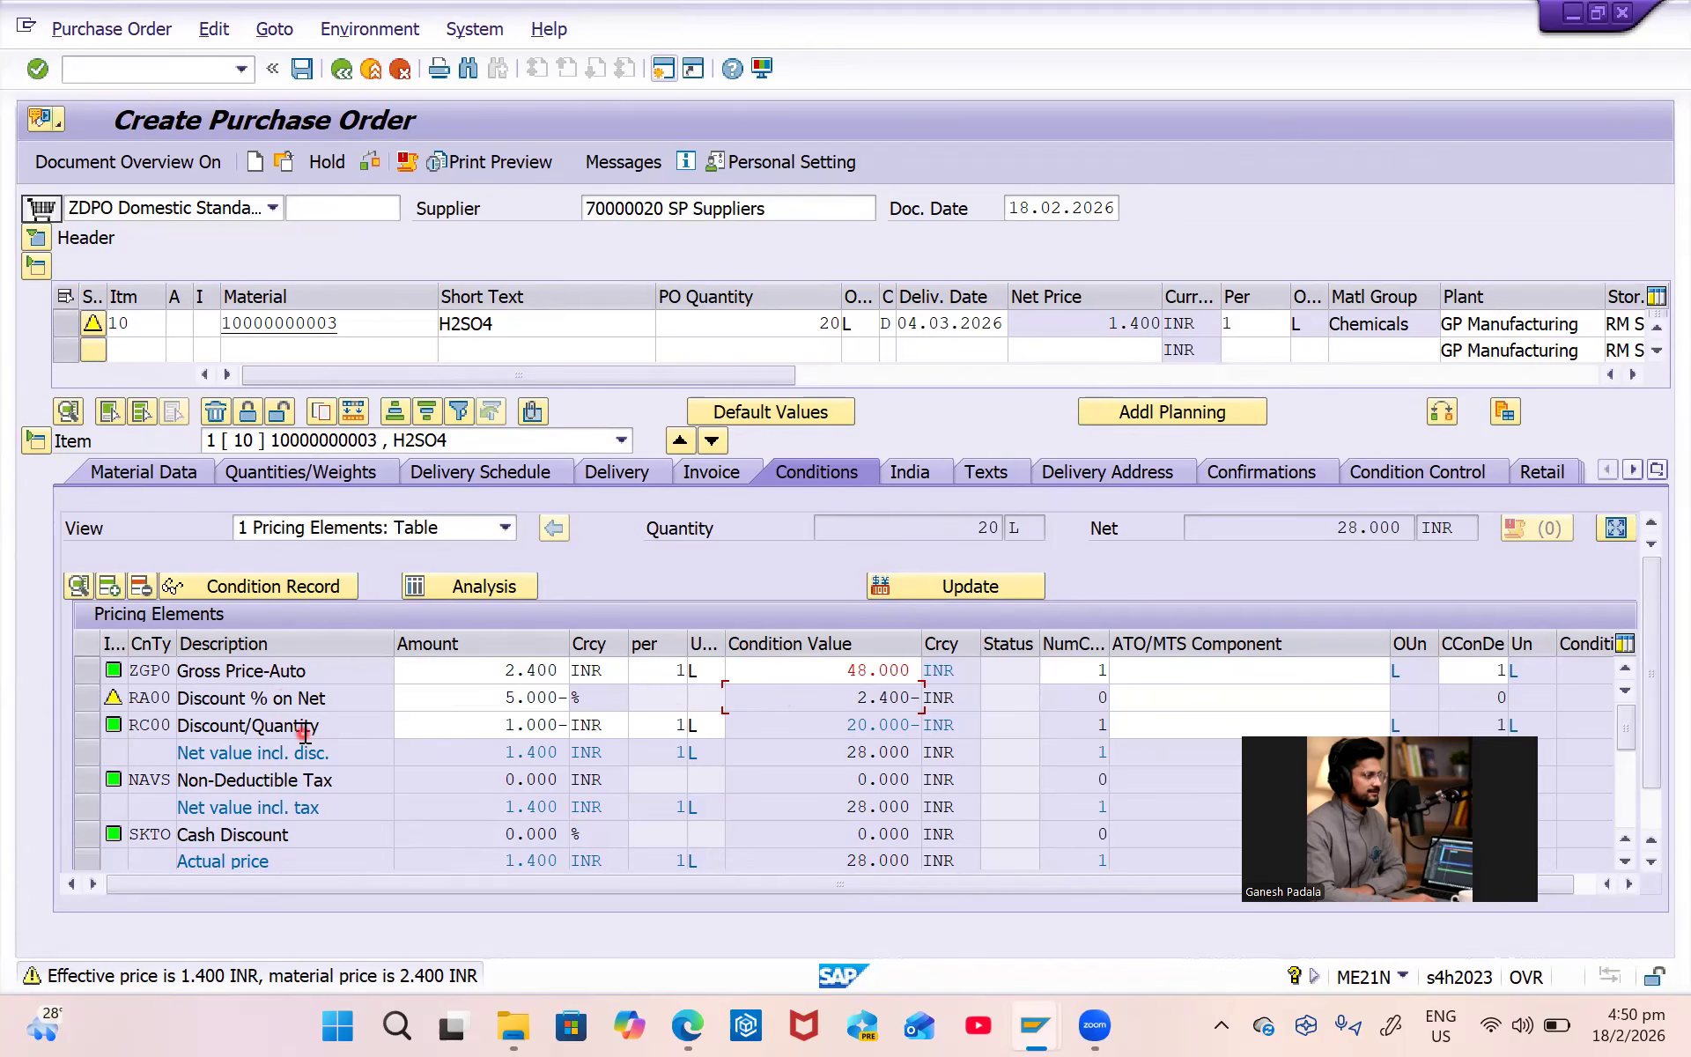
Set the condition exclusion procedure of group ZG02 in schema ZGPDOM to L, Least favorable between condition types, and save.
drag(837, 724, 982, 722)
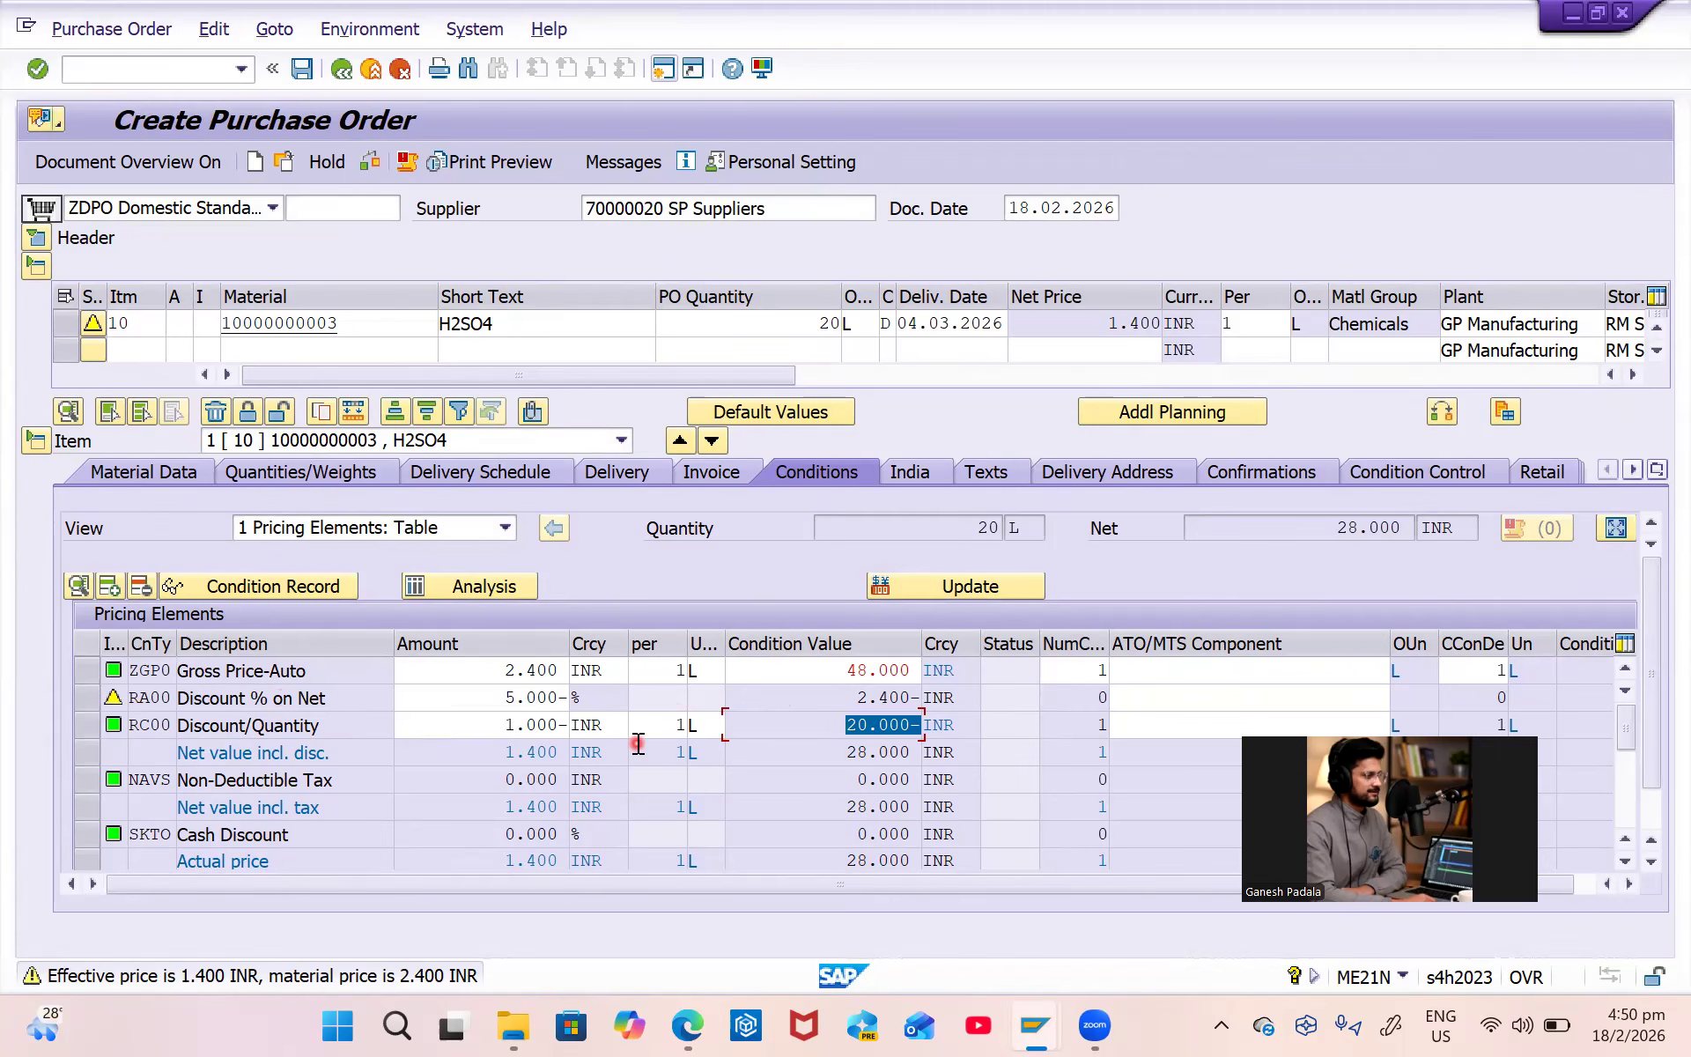
key(super+Tab)
click(588, 289)
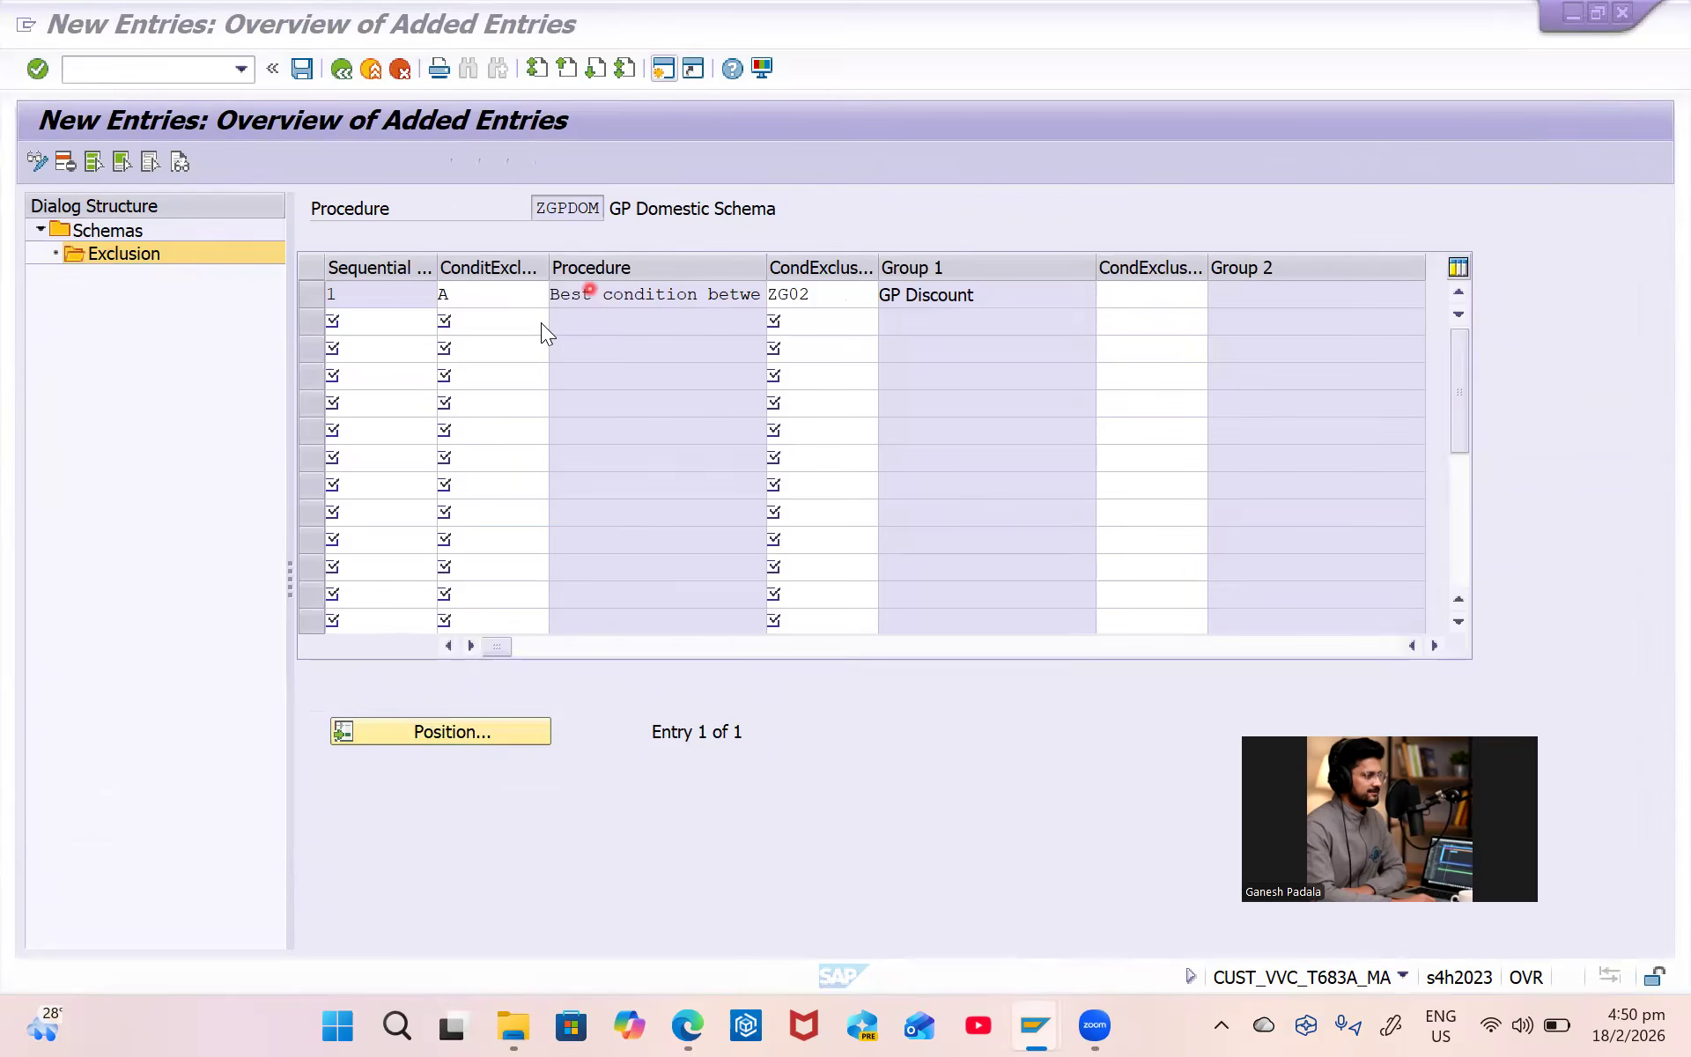
click(560, 294)
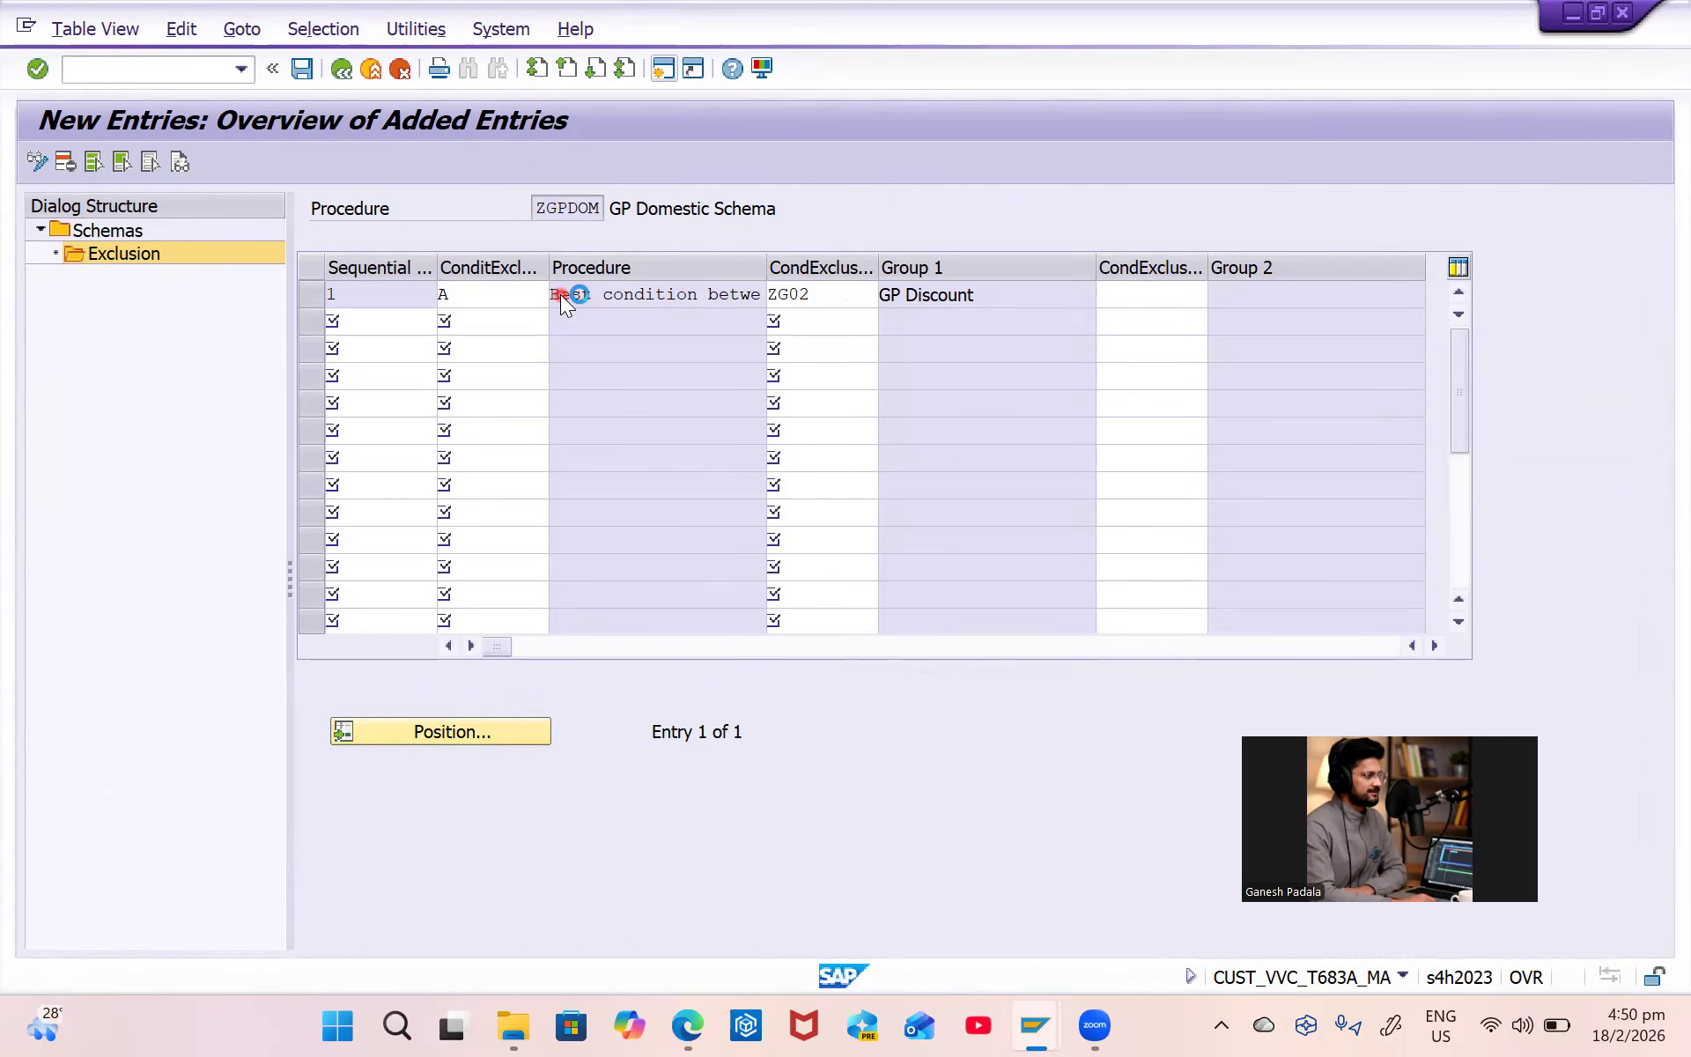
key(F4)
click(378, 611)
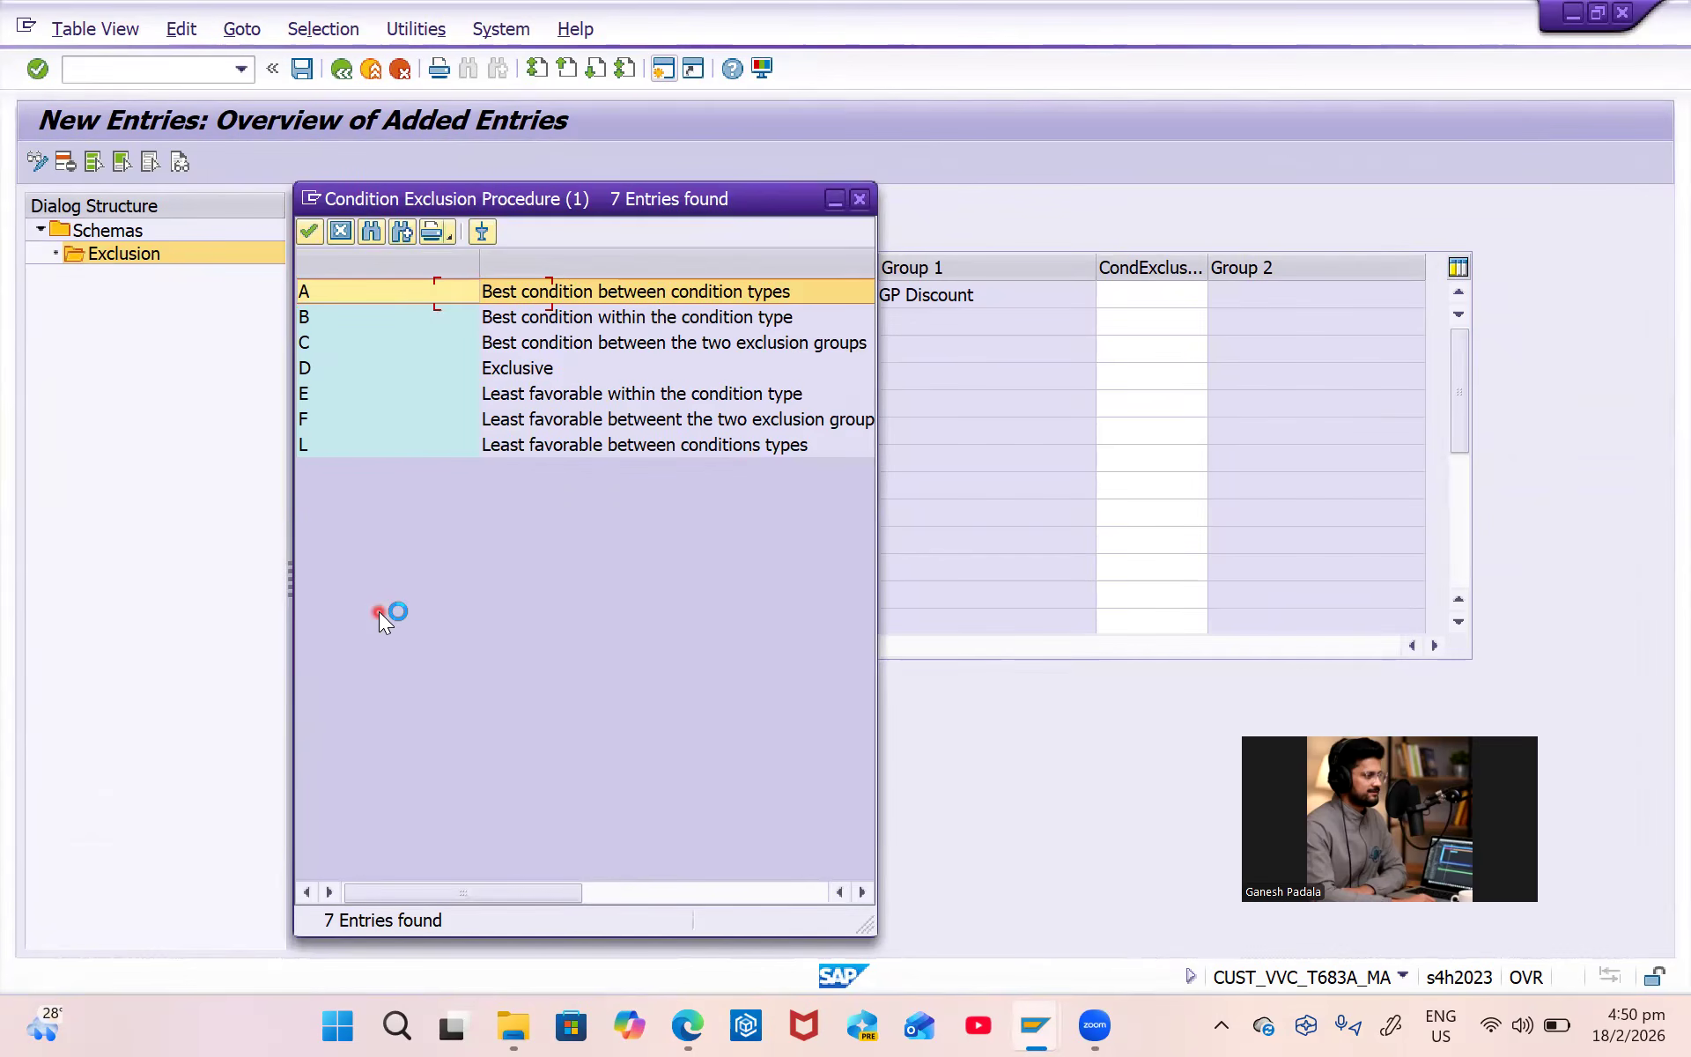
double_click(538, 447)
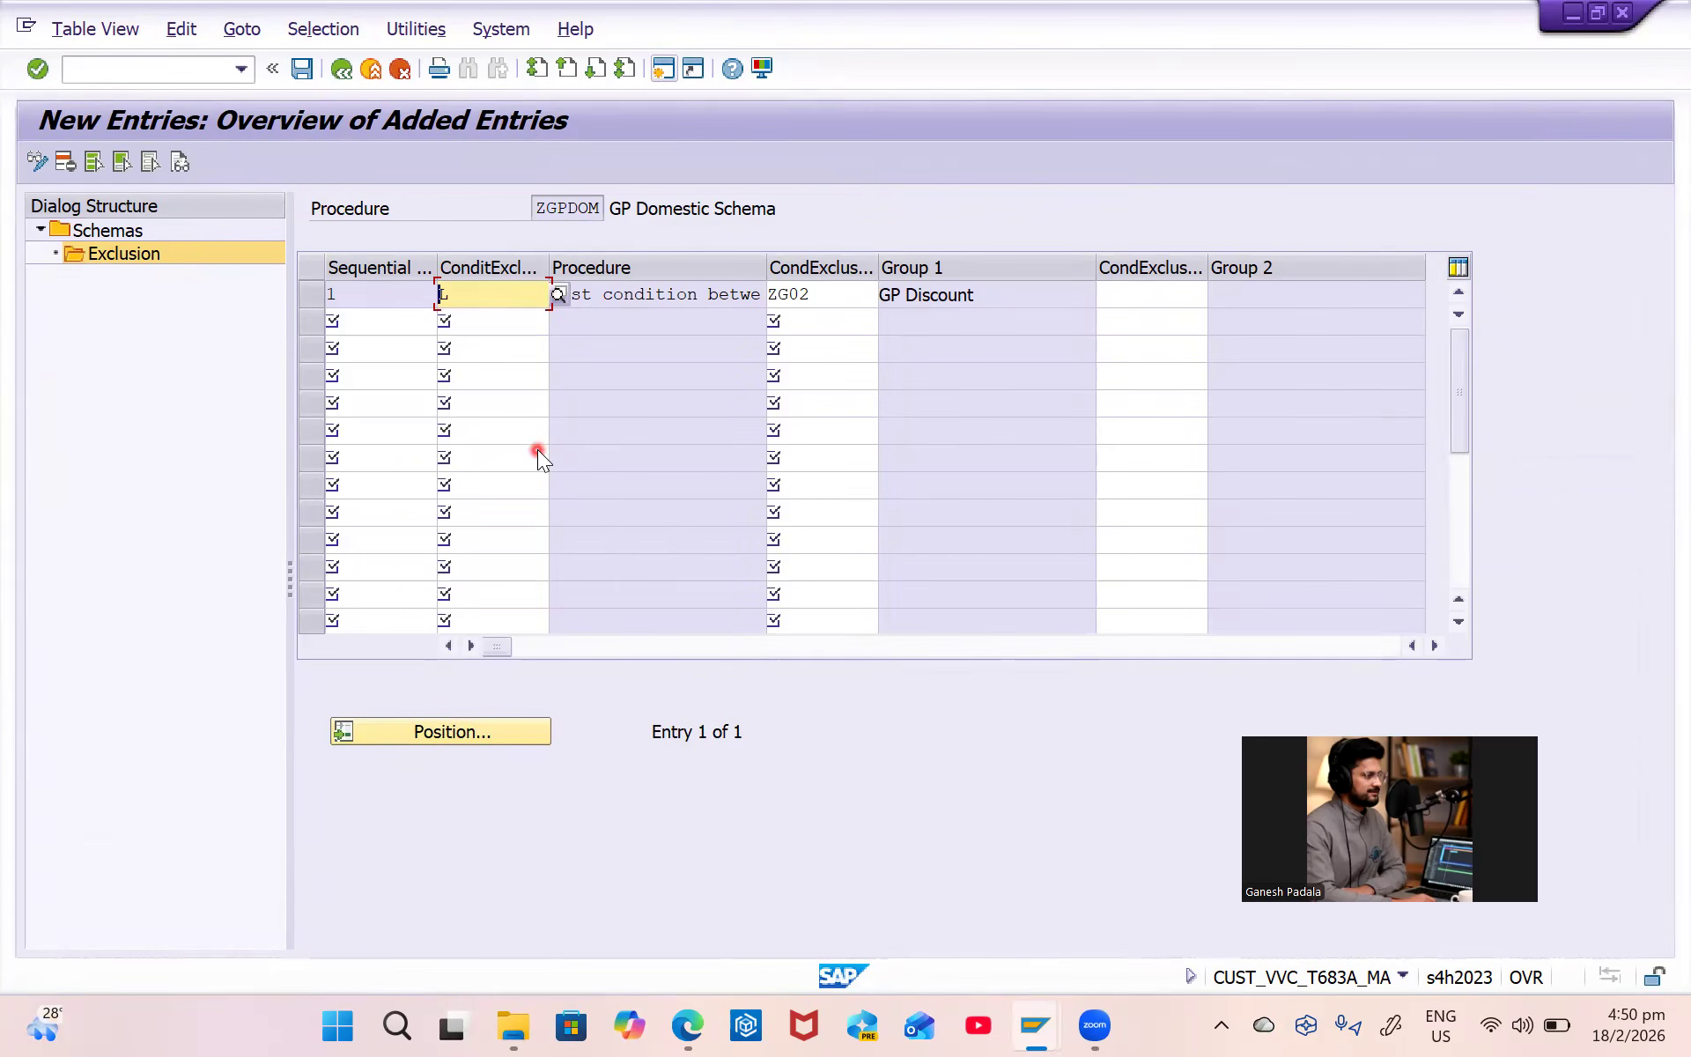
key(Return)
key(ctrl+s)
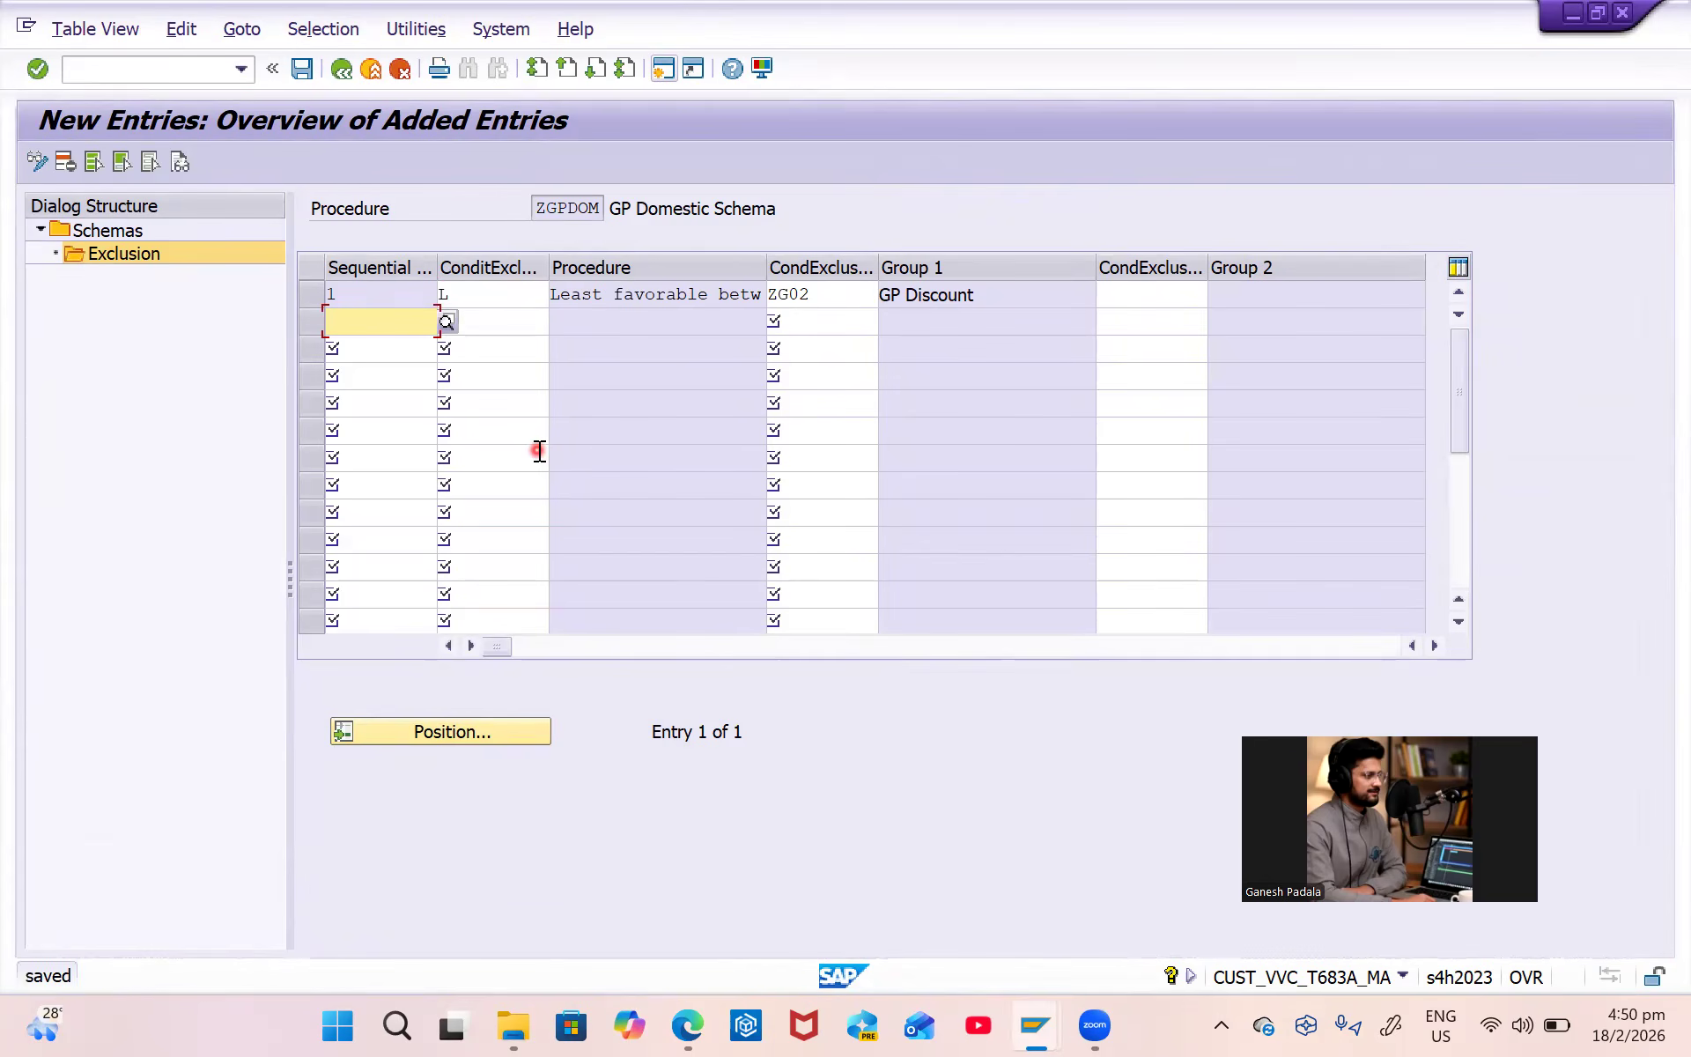
In the purchase order, set the RC00 Discount/Quantity amount to 2 INR per litre.
key(alt+Tab)
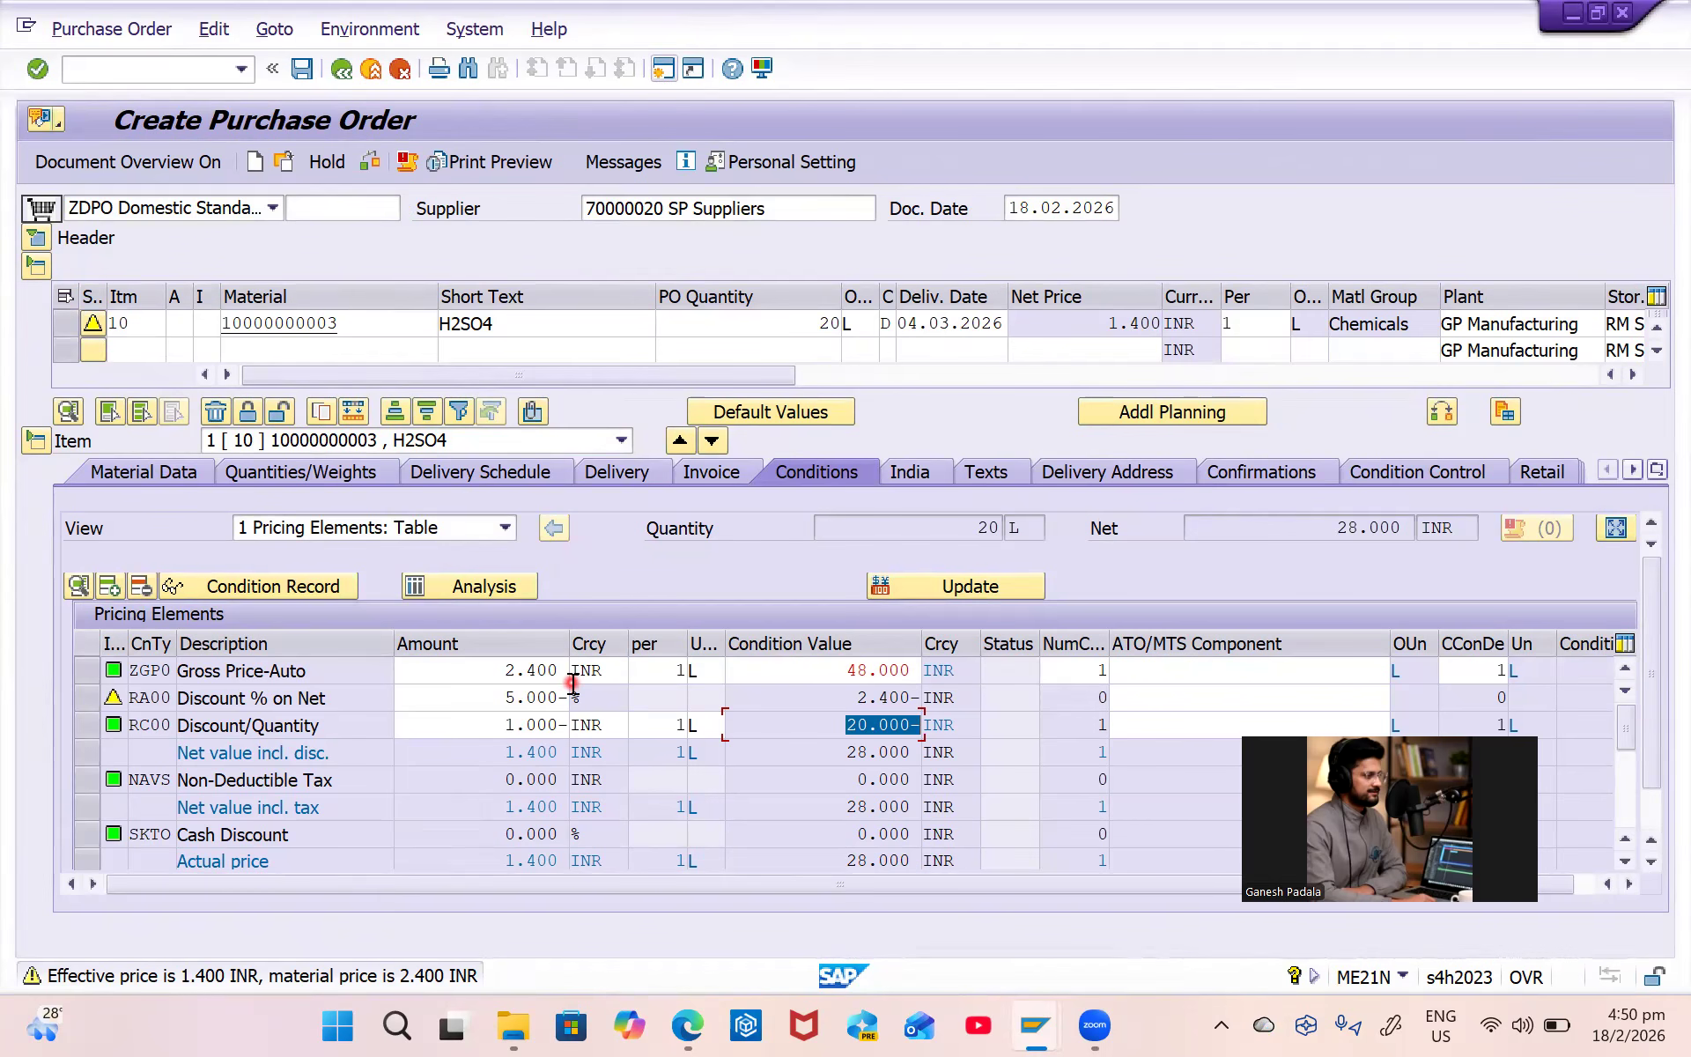
click(490, 724)
double_click(489, 724)
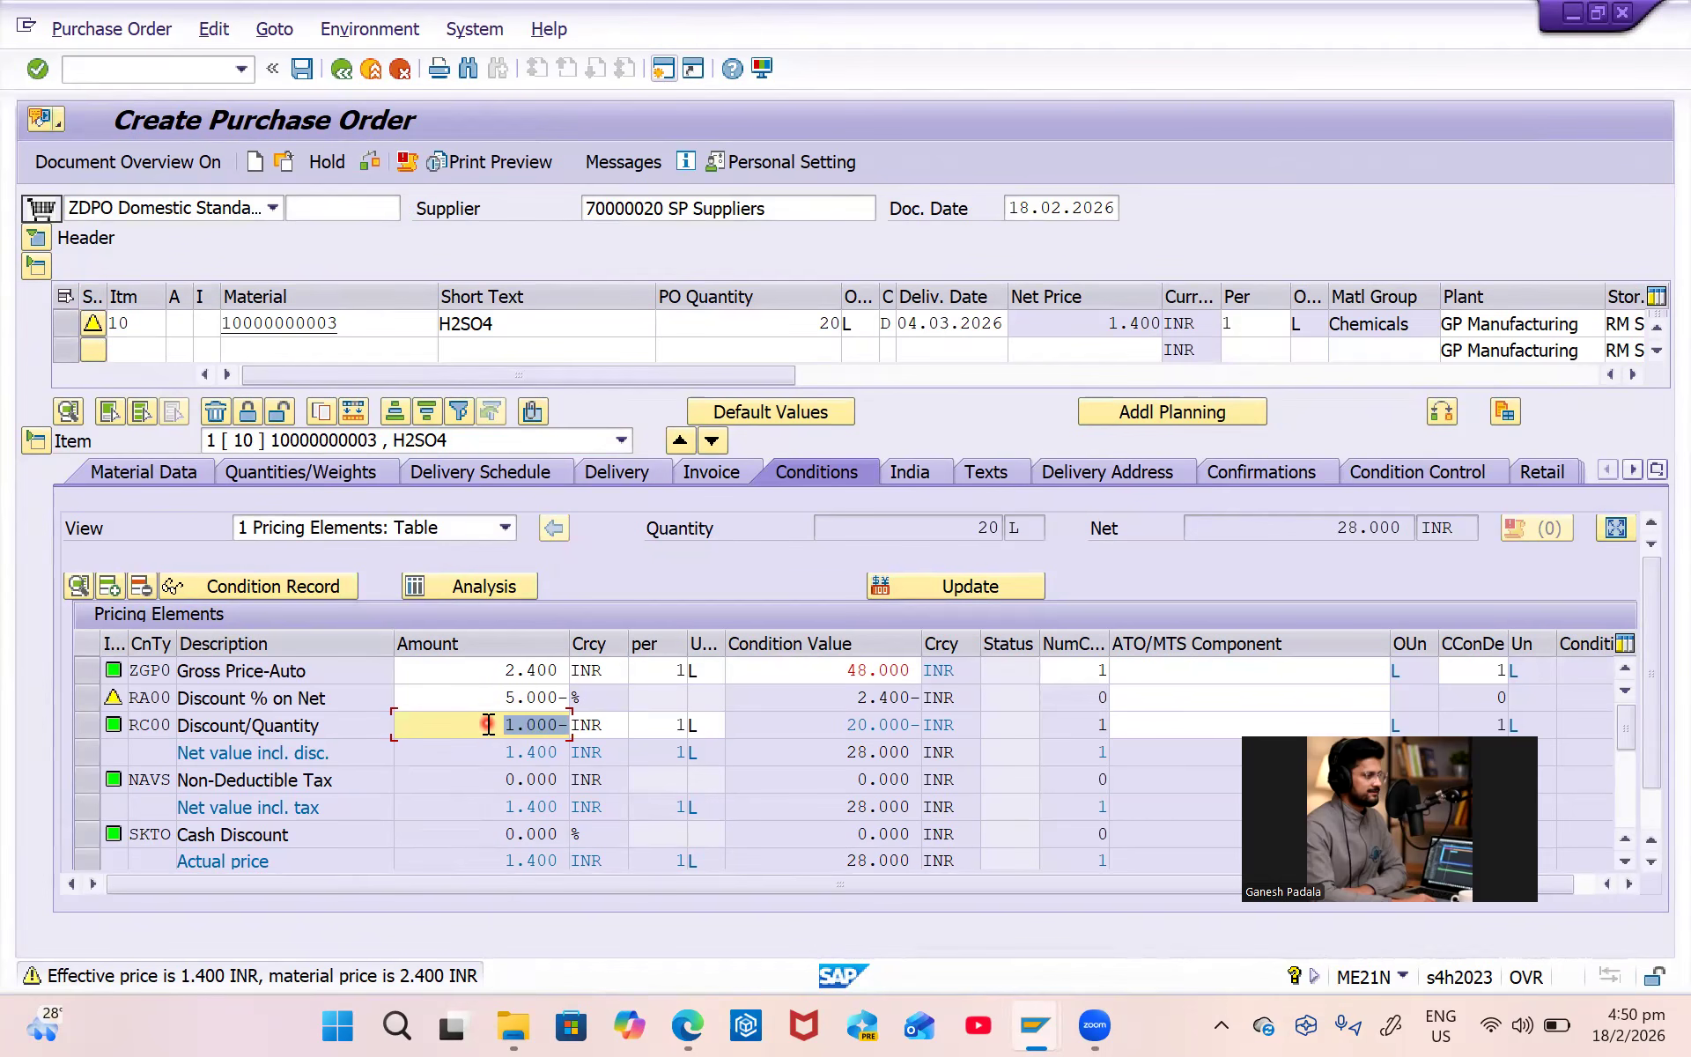
text(2)
key(Return)
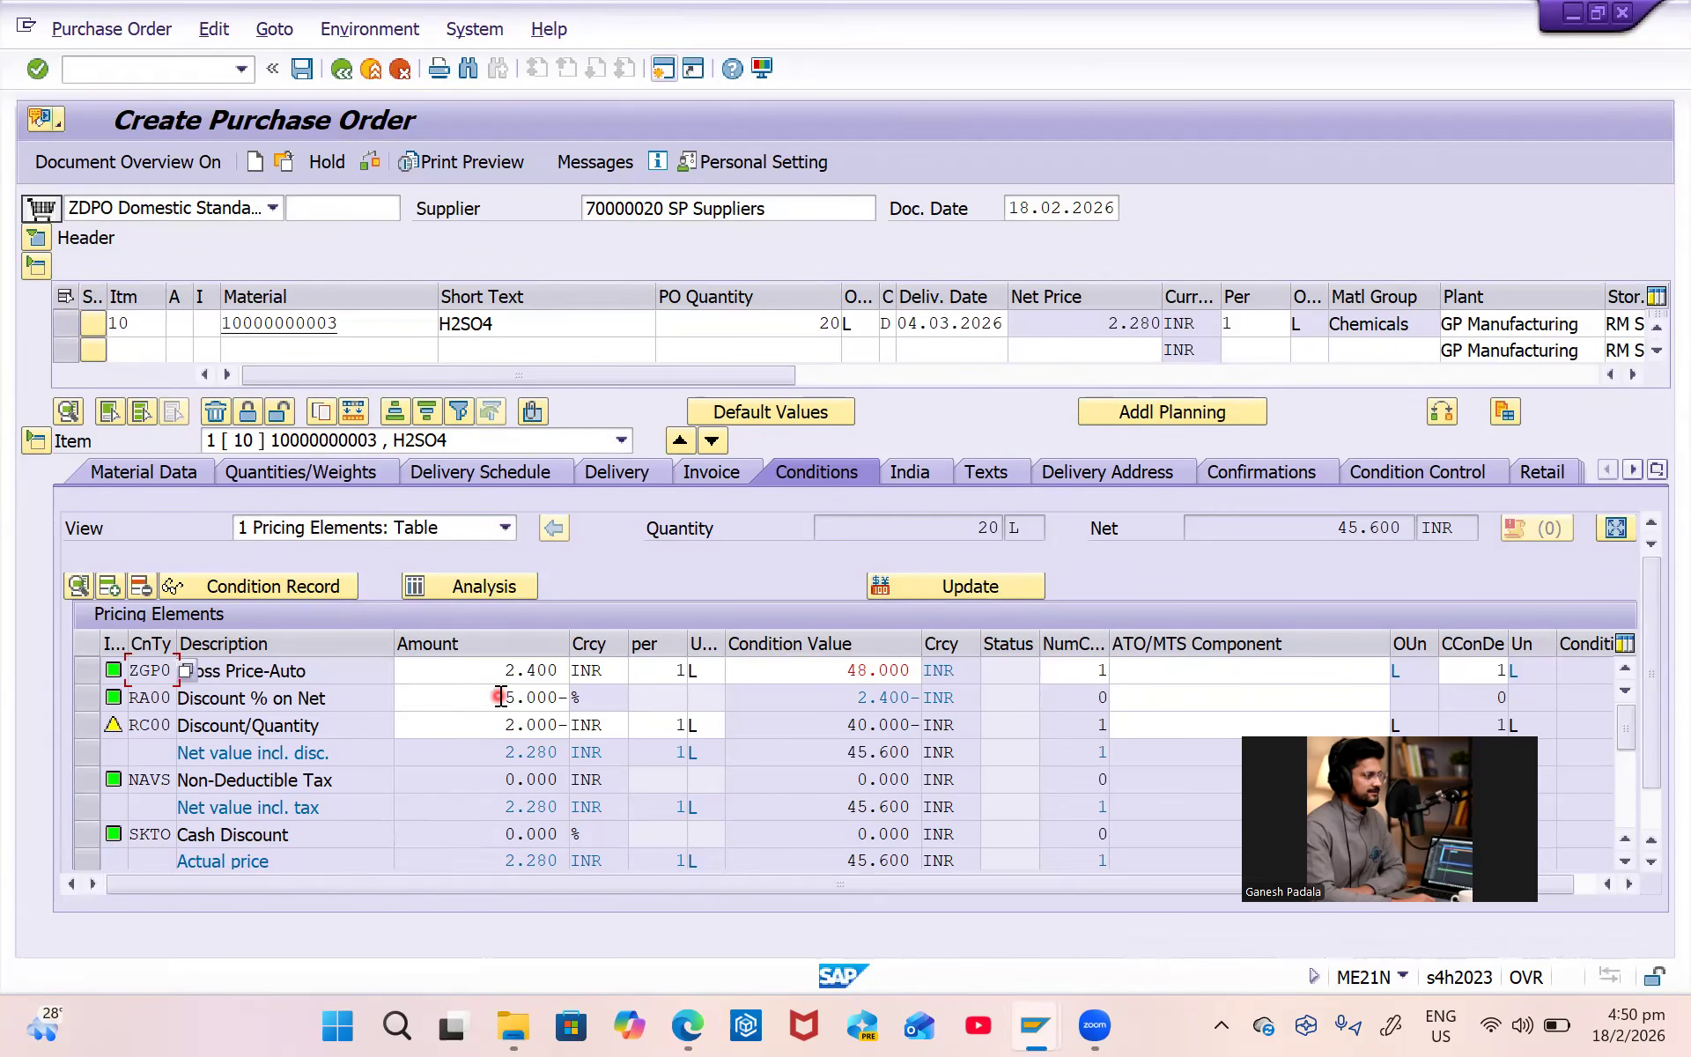
Compare the RA00 and RC00 condition values with the exclusion procedure of ZG02 to see which discount stays active.
drag(856, 697, 927, 724)
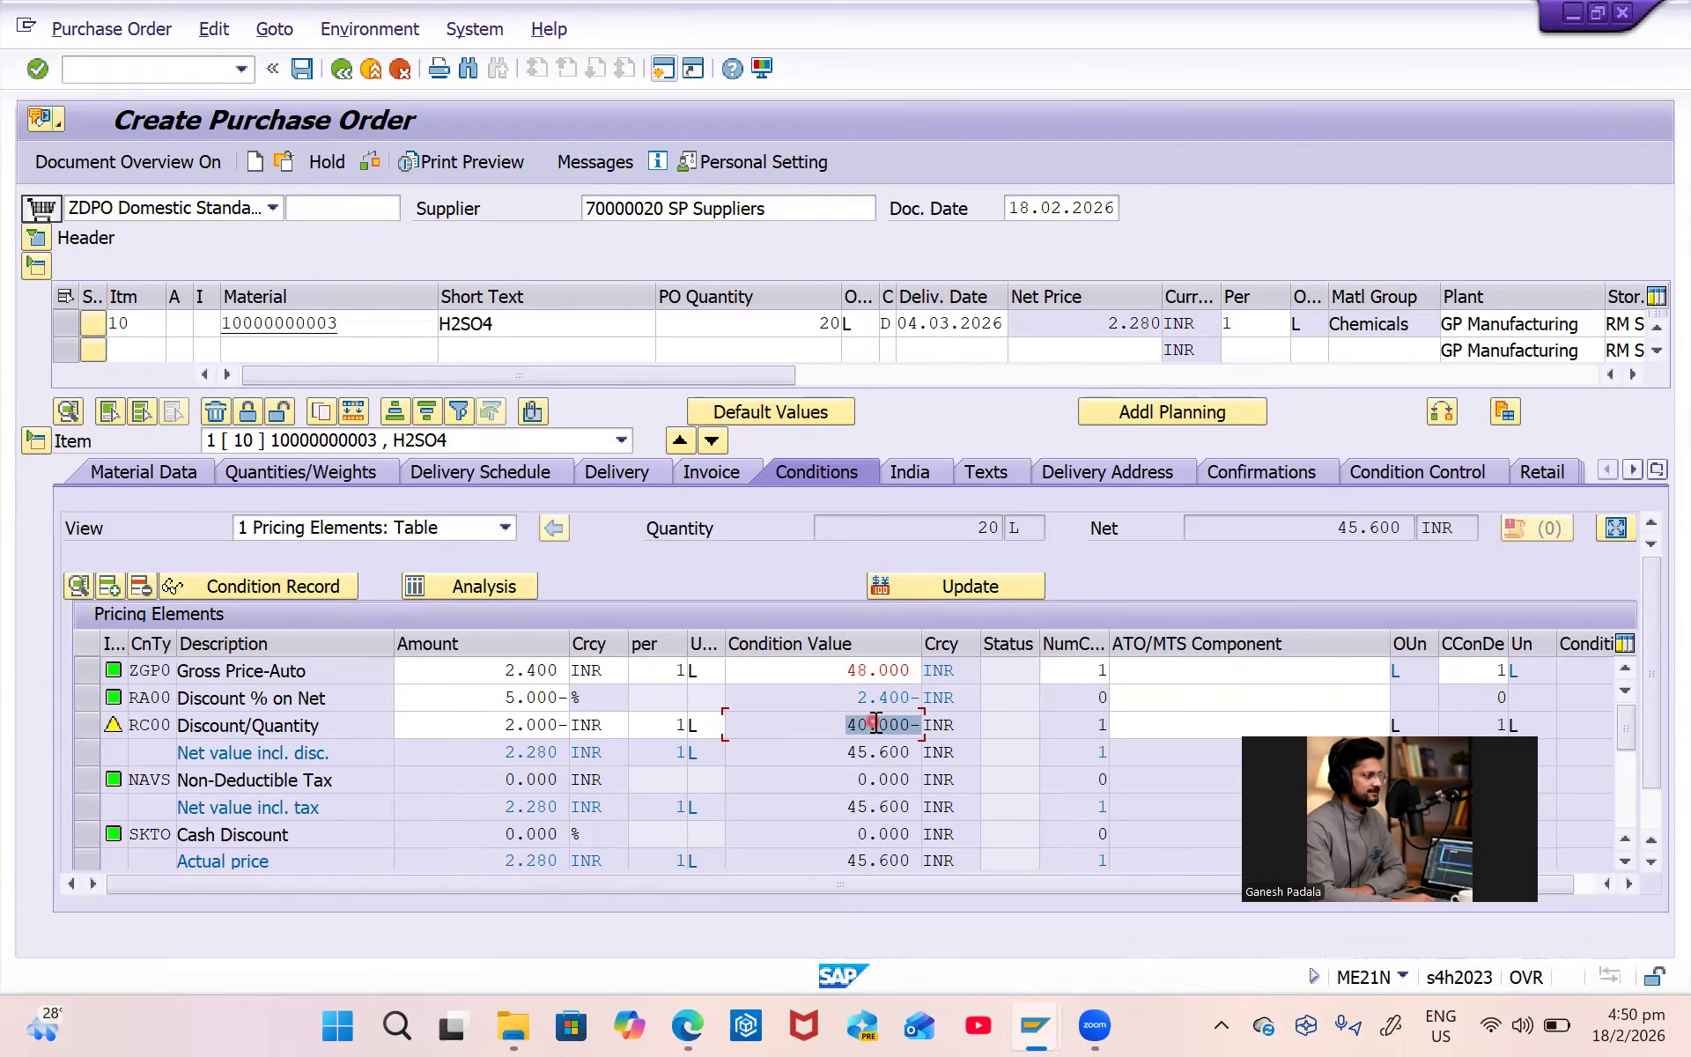
key(alt+Tab)
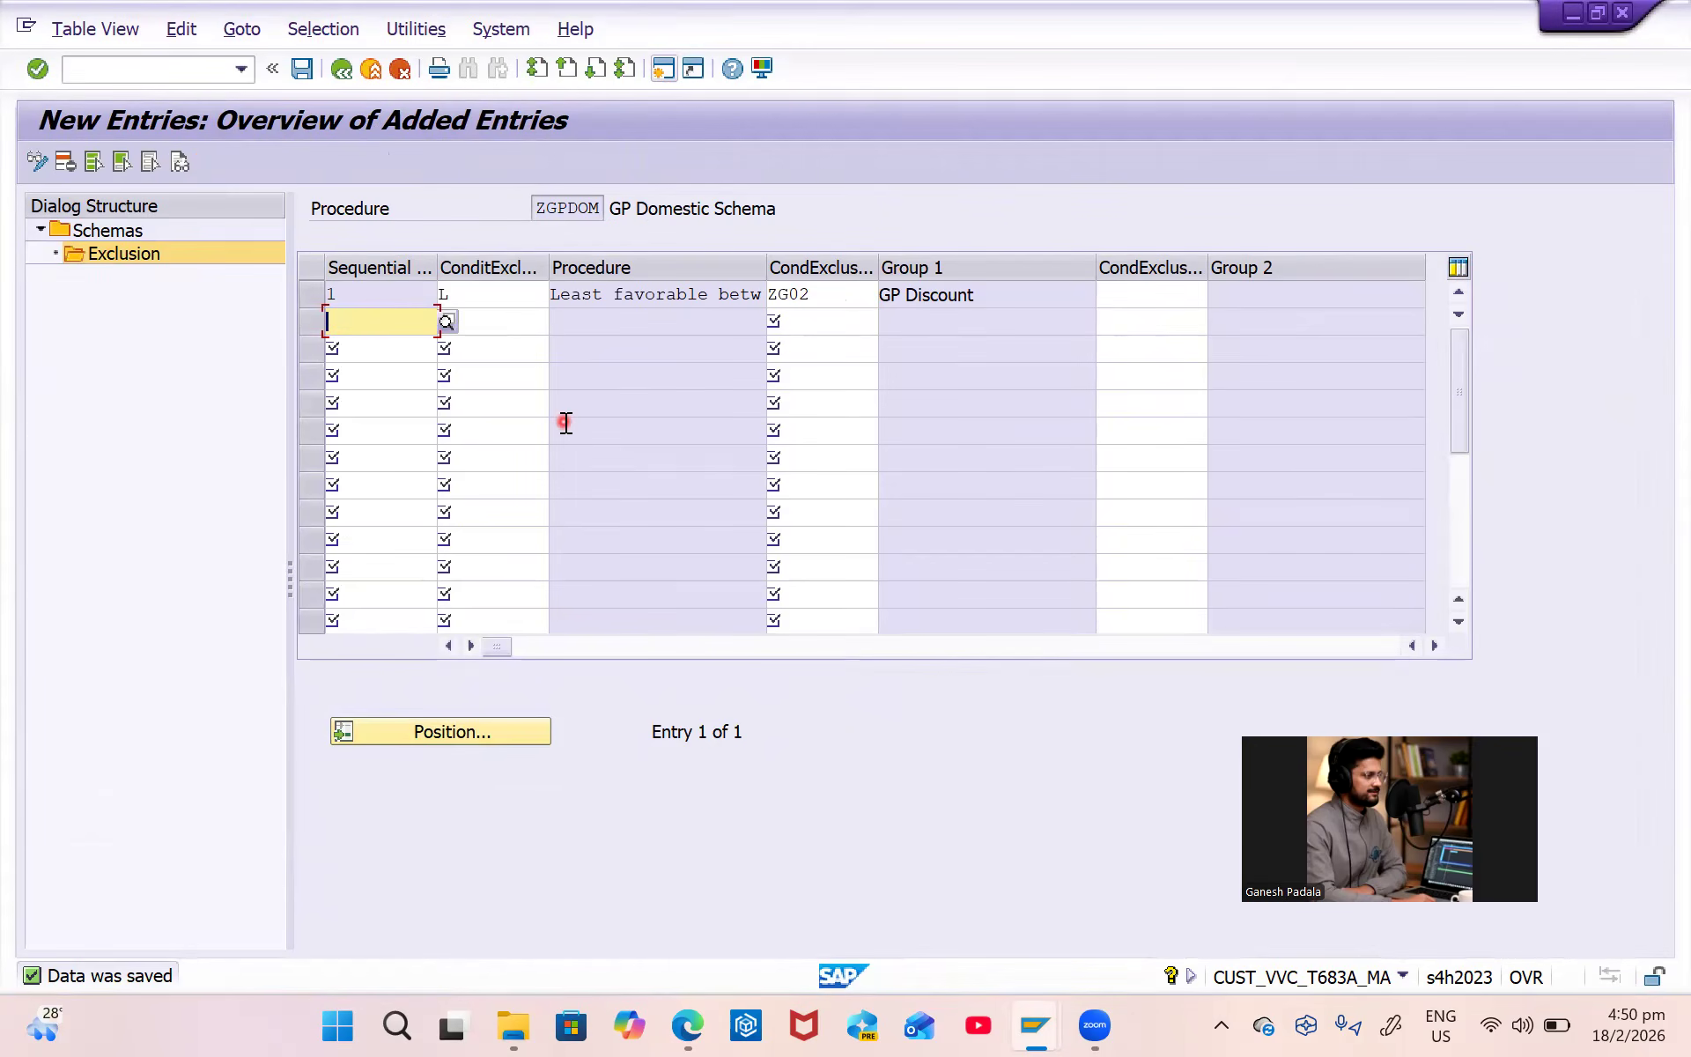
key(alt+Tab)
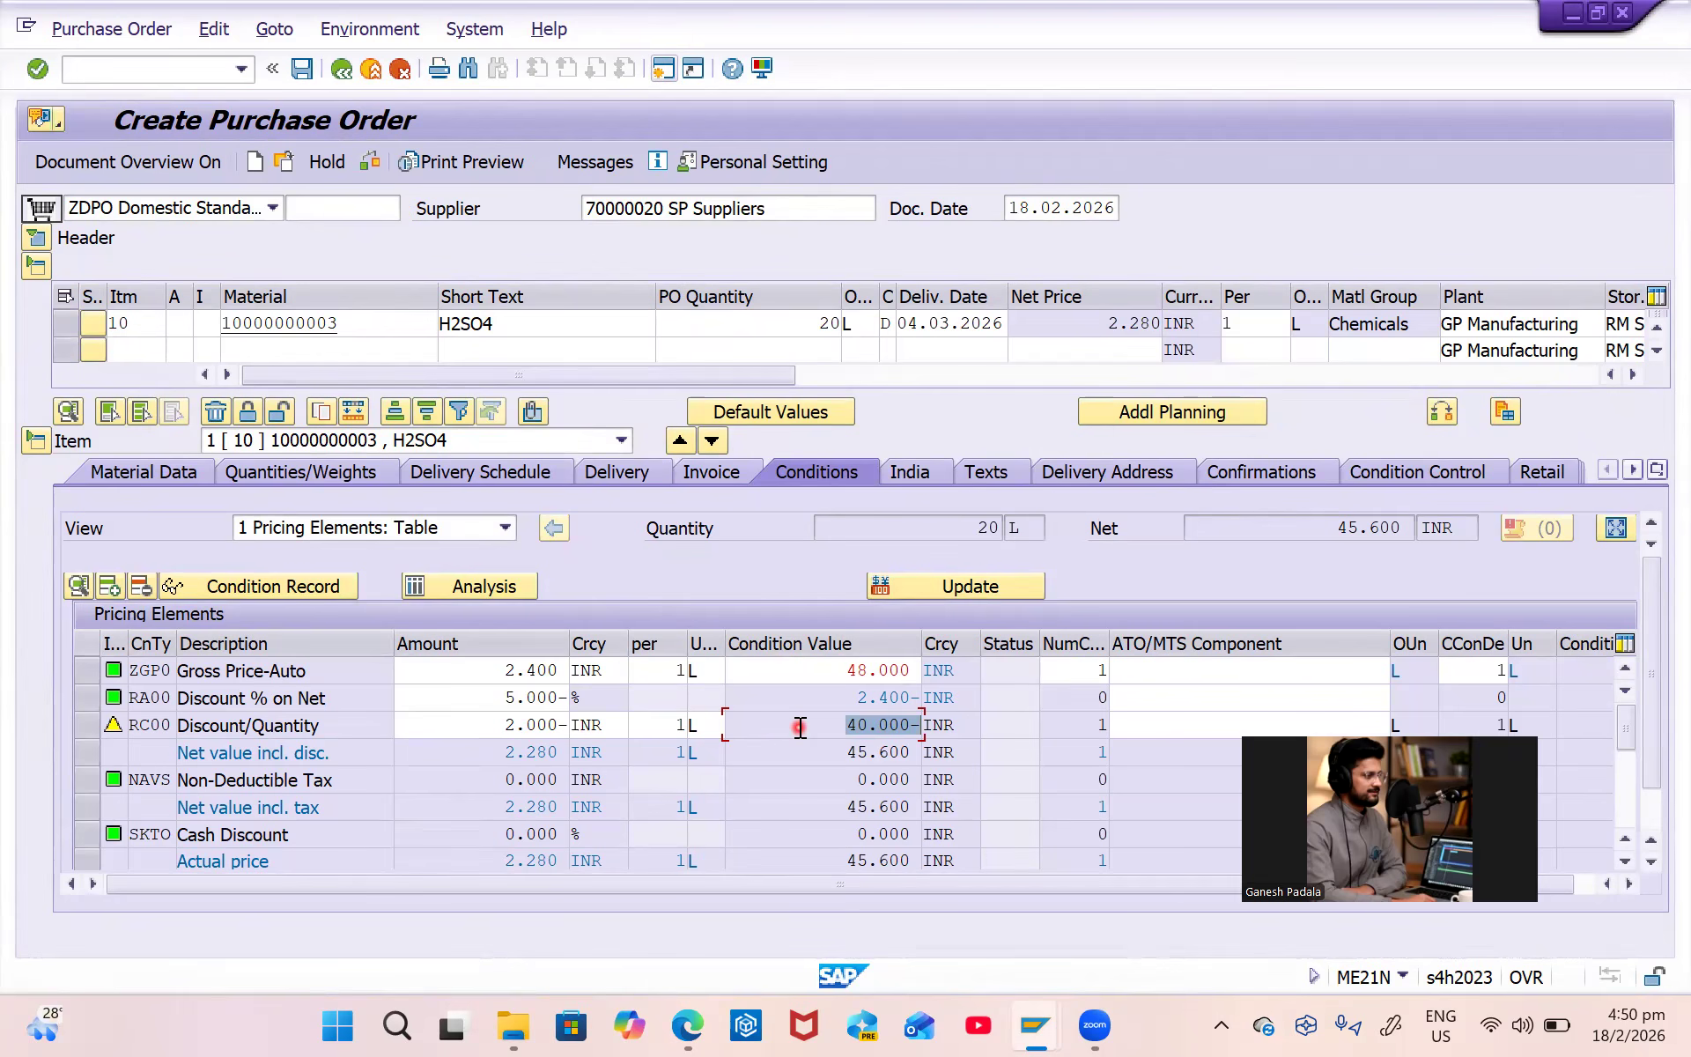
click(85, 698)
click(826, 698)
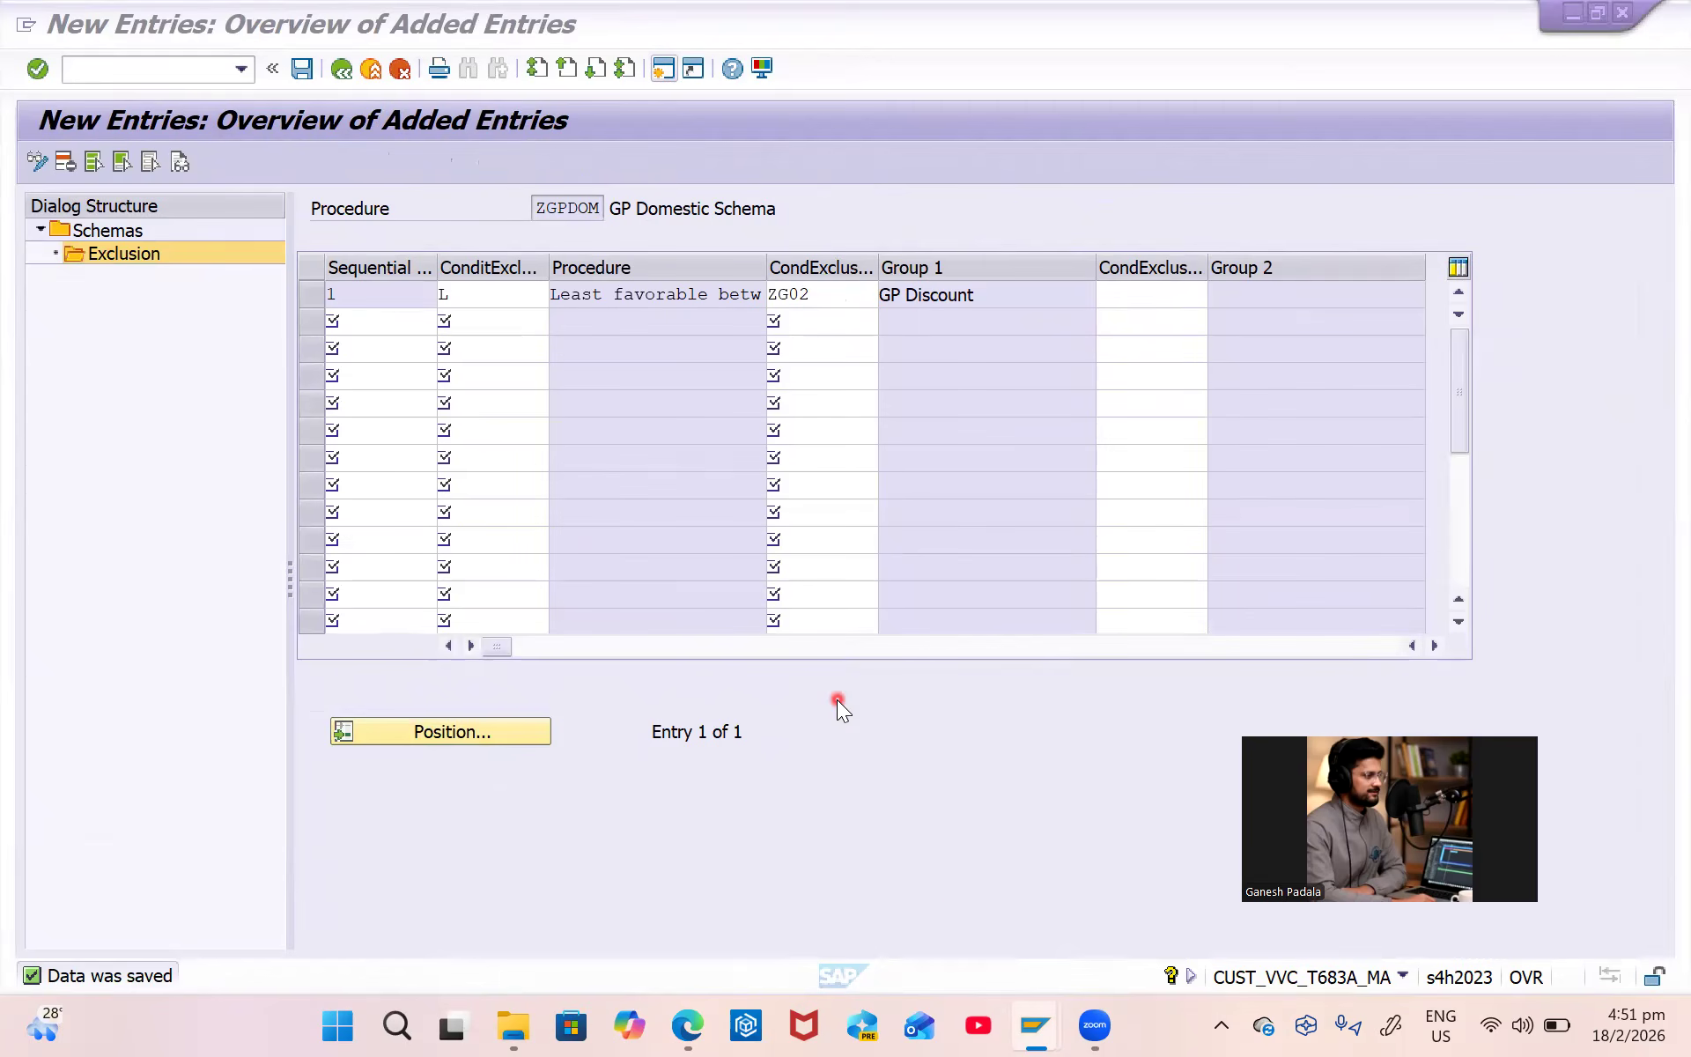
click(951, 908)
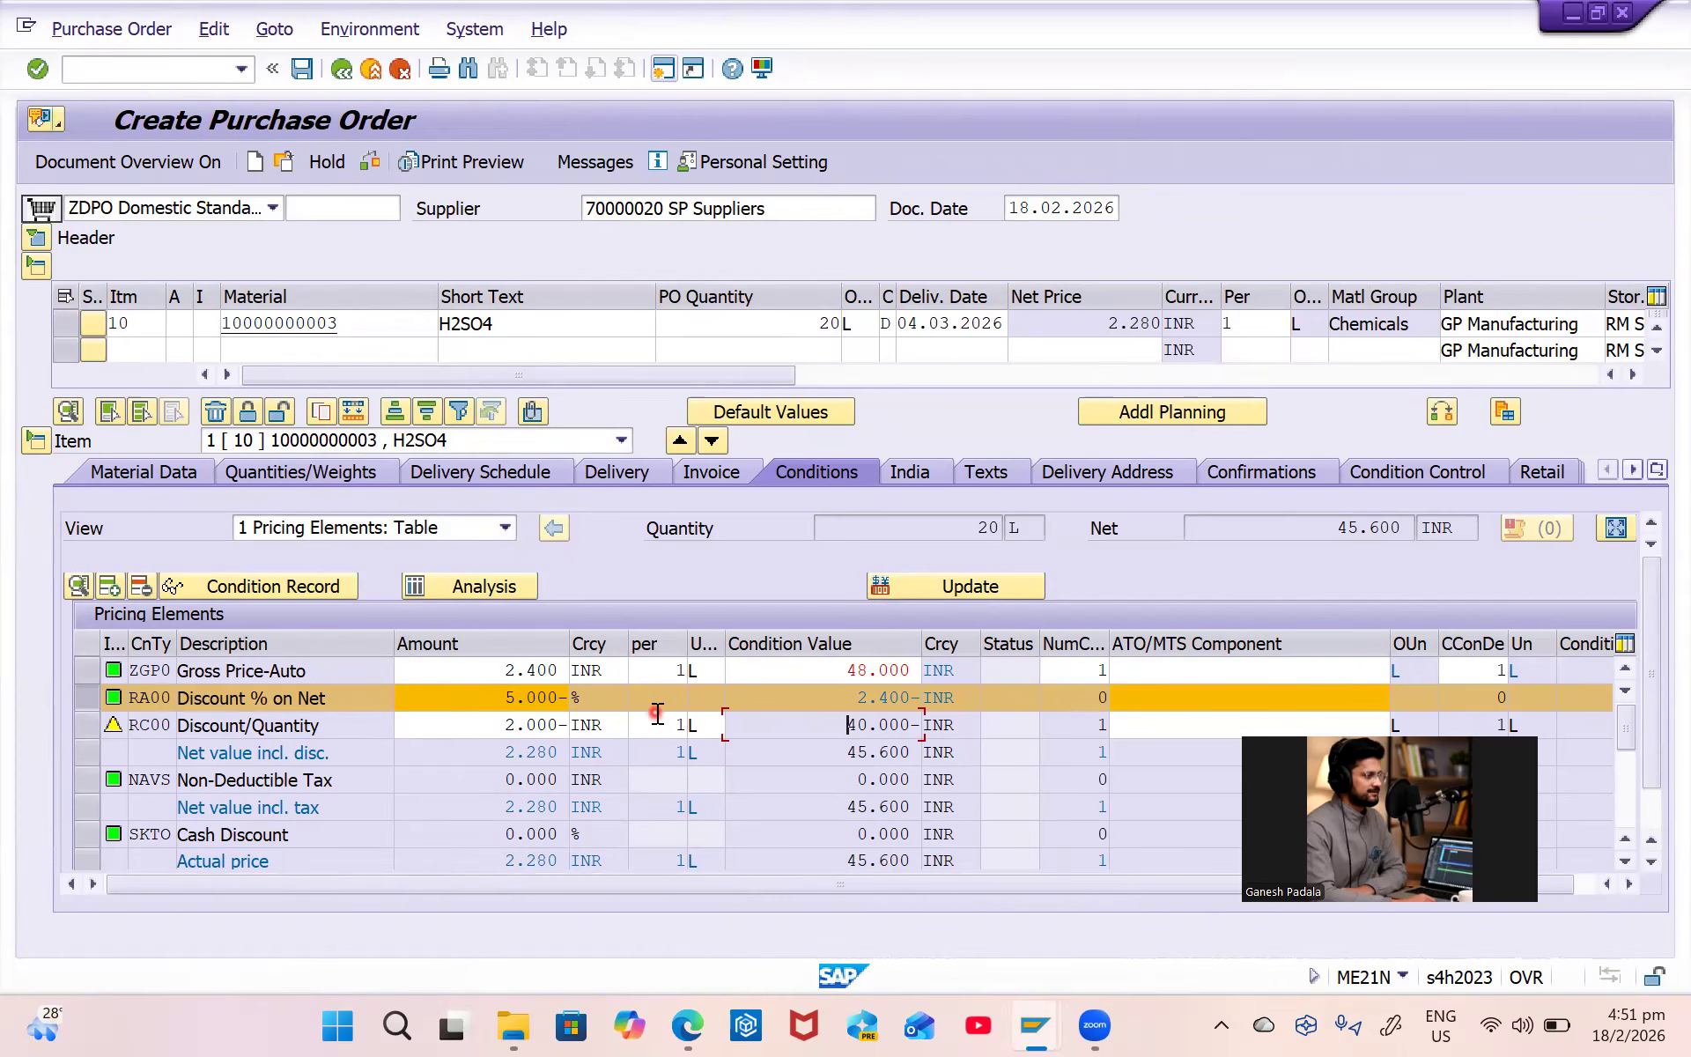
key(alt+Tab)
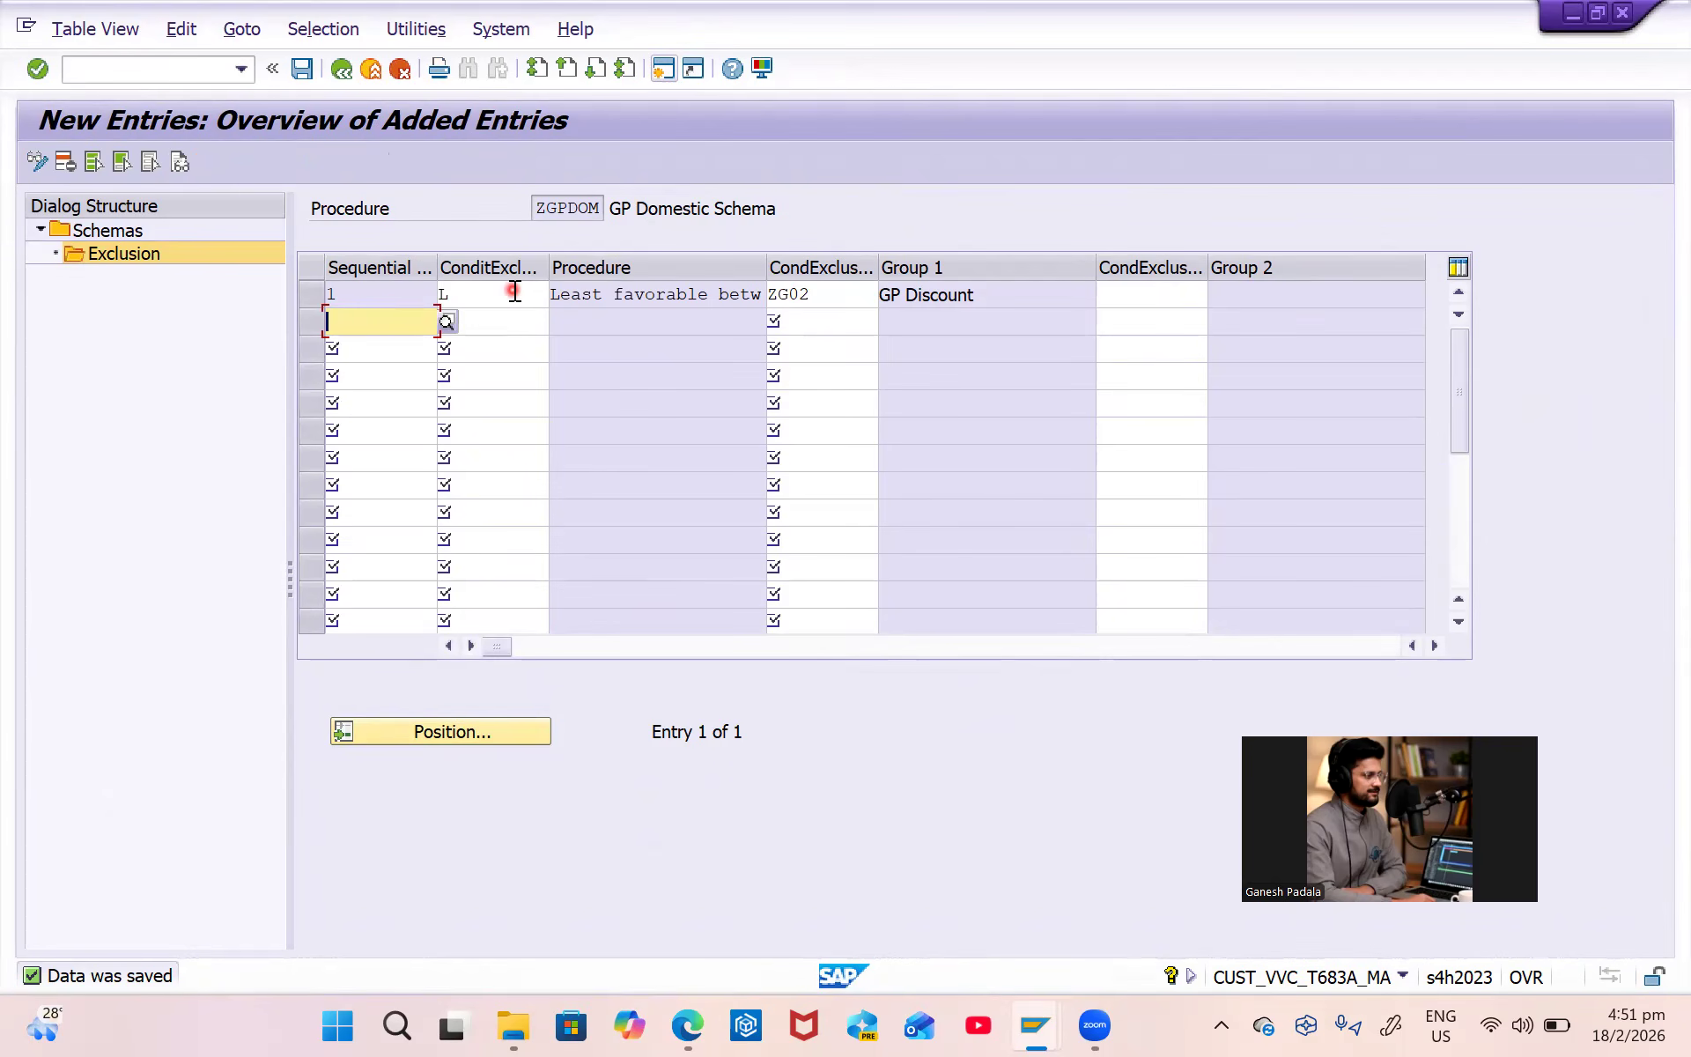
key(alt+Tab)
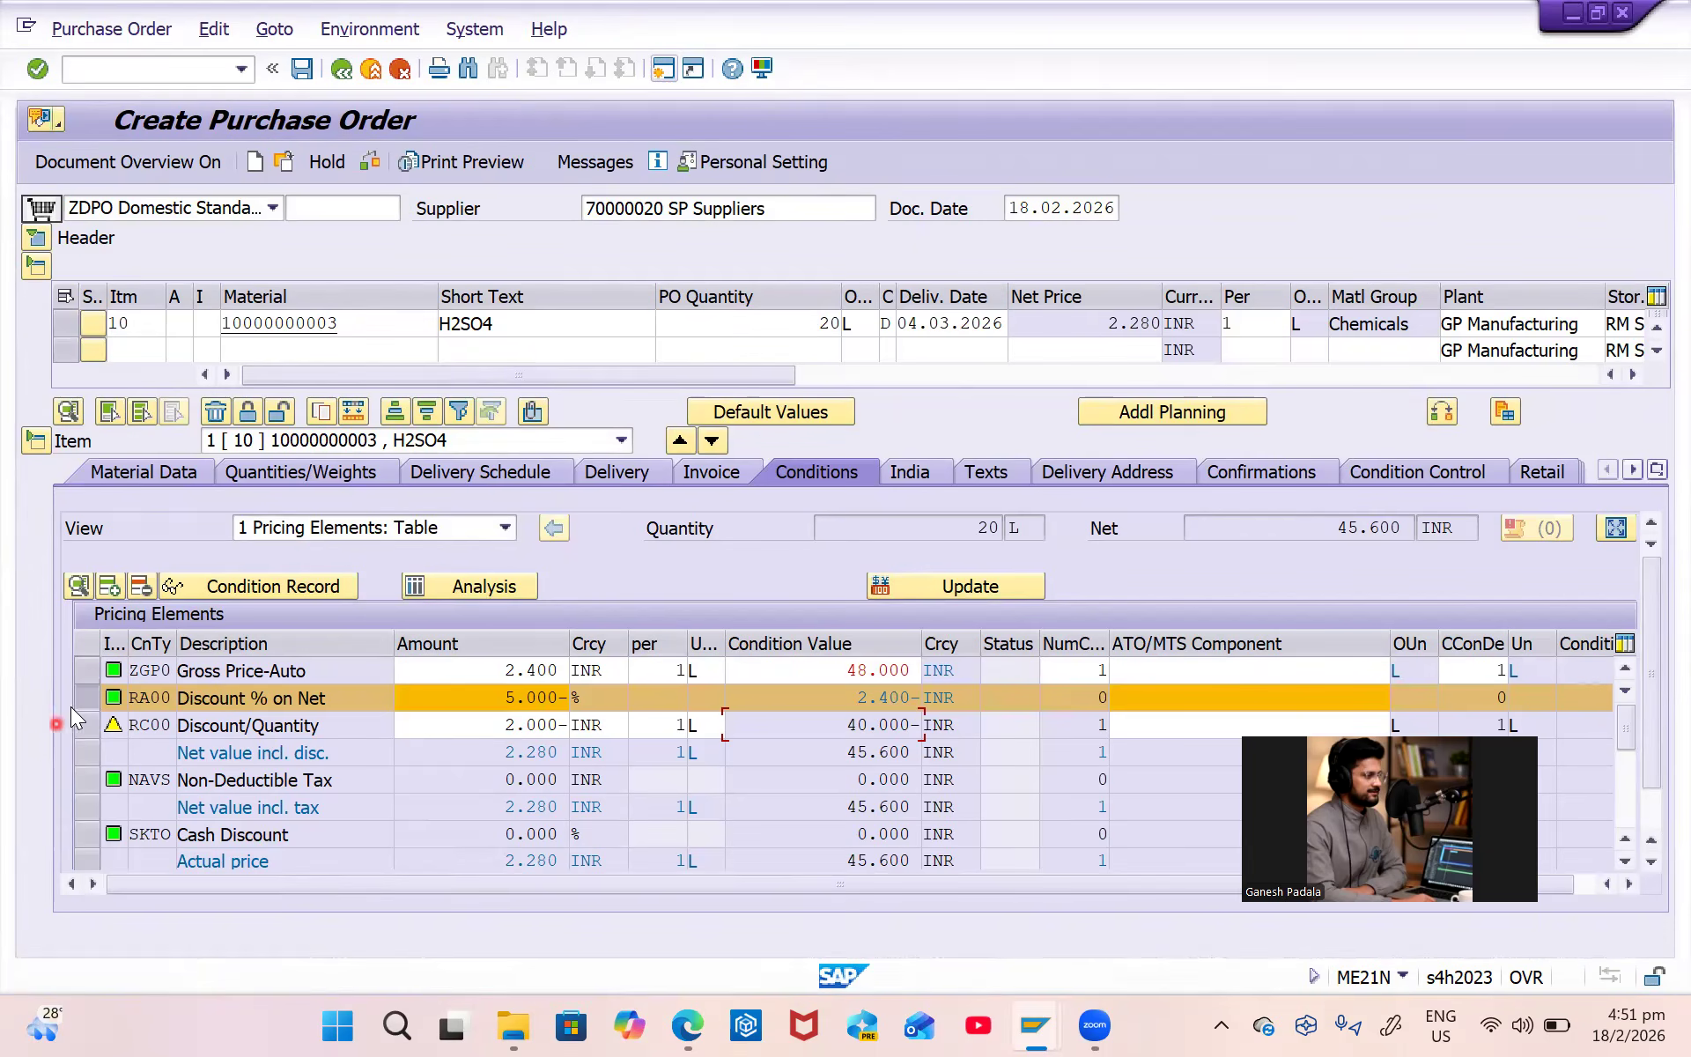
key(alt+Tab)
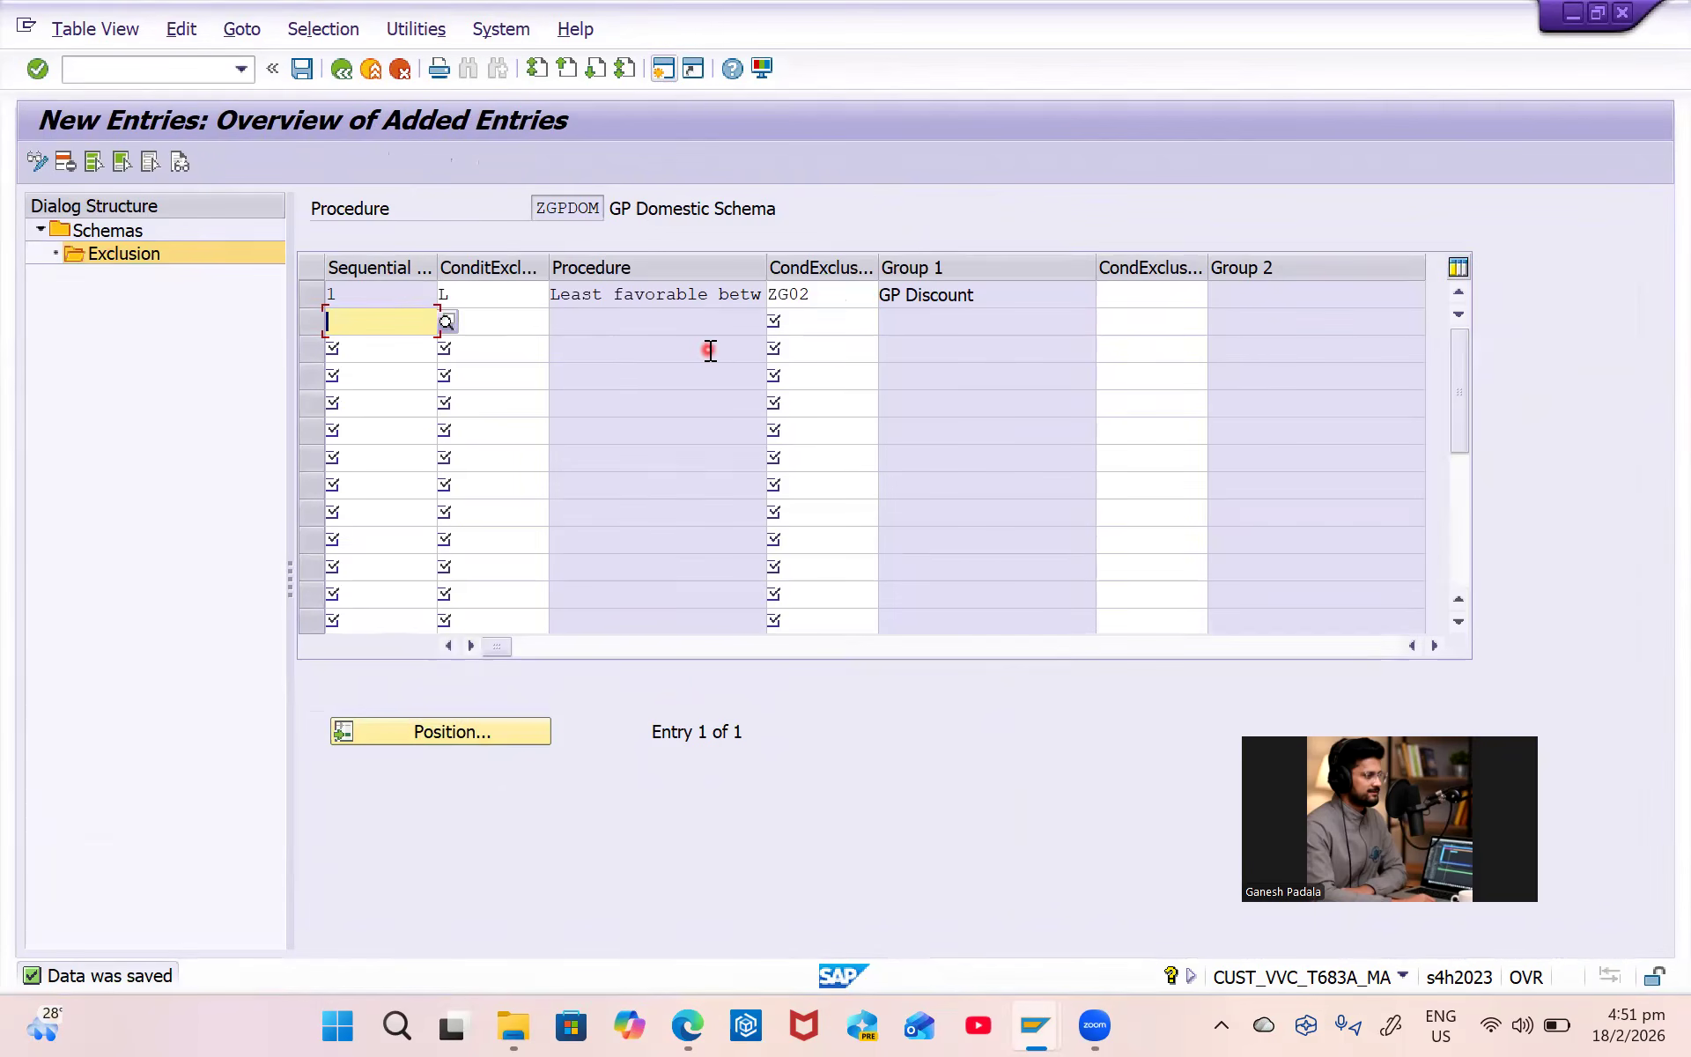
Return to the exclusion overview of schema ZGPDOM and examine the Gross Price entry for group ZG01.
click(305, 78)
click(303, 70)
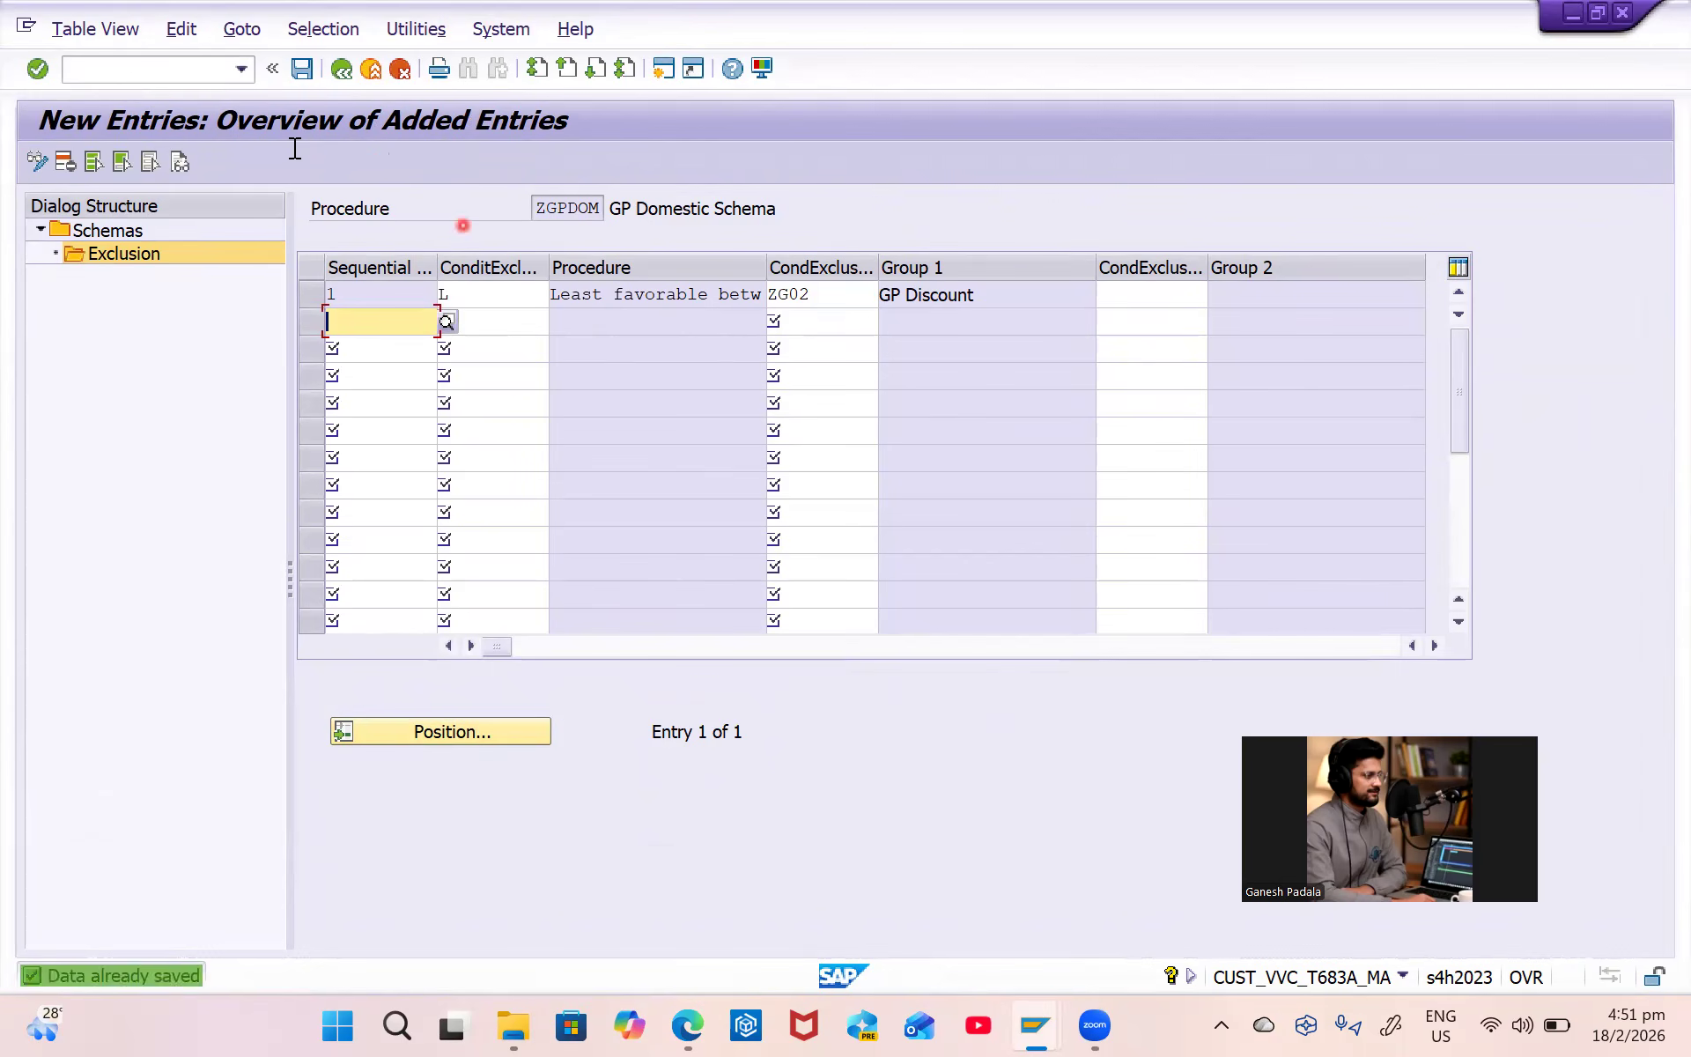
click(342, 70)
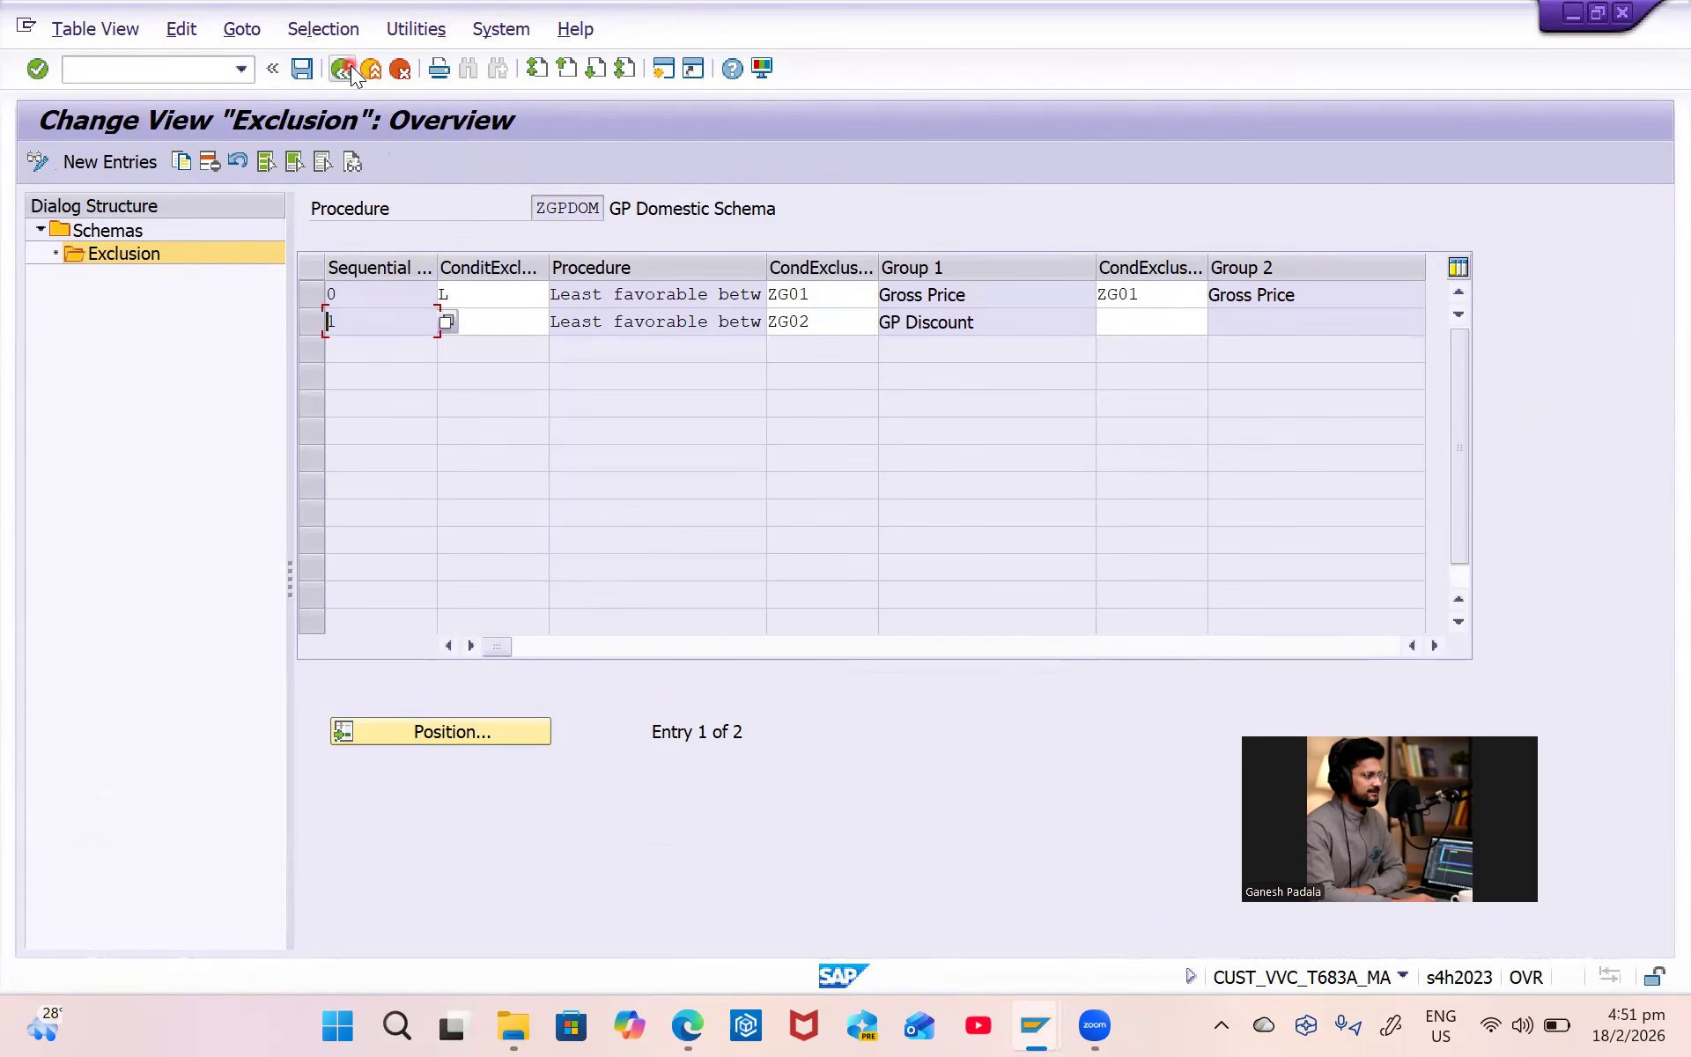
click(497, 295)
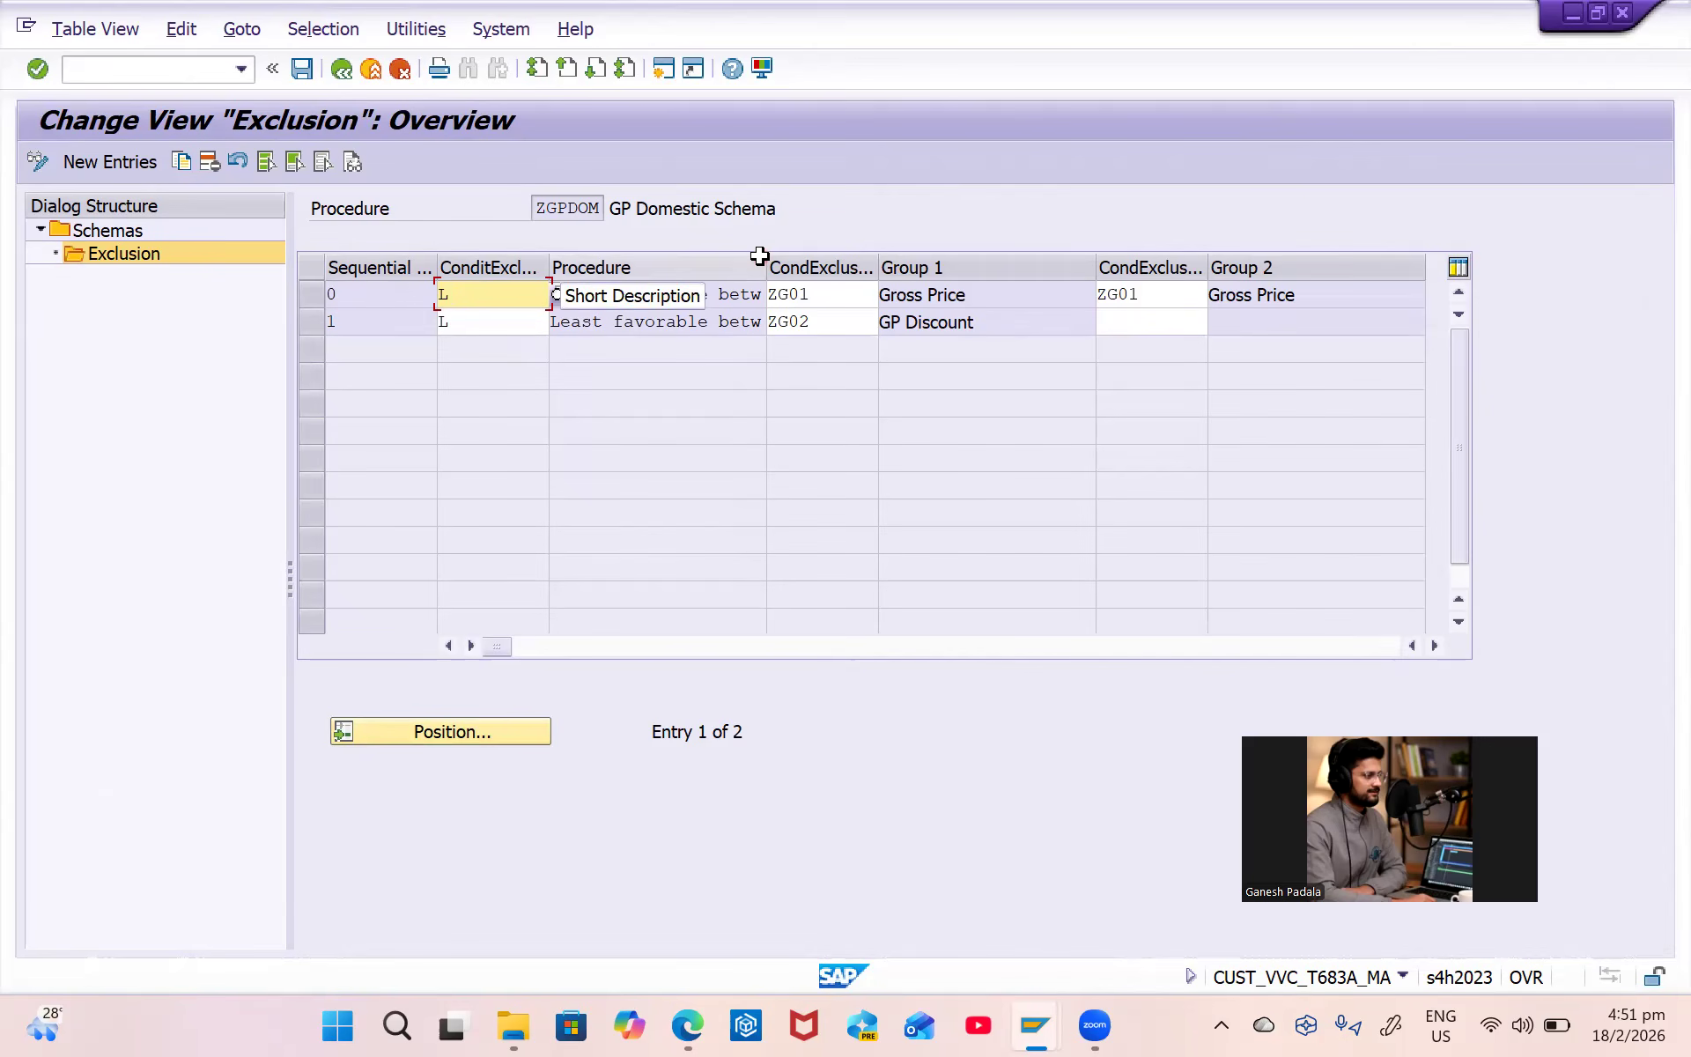
click(310, 298)
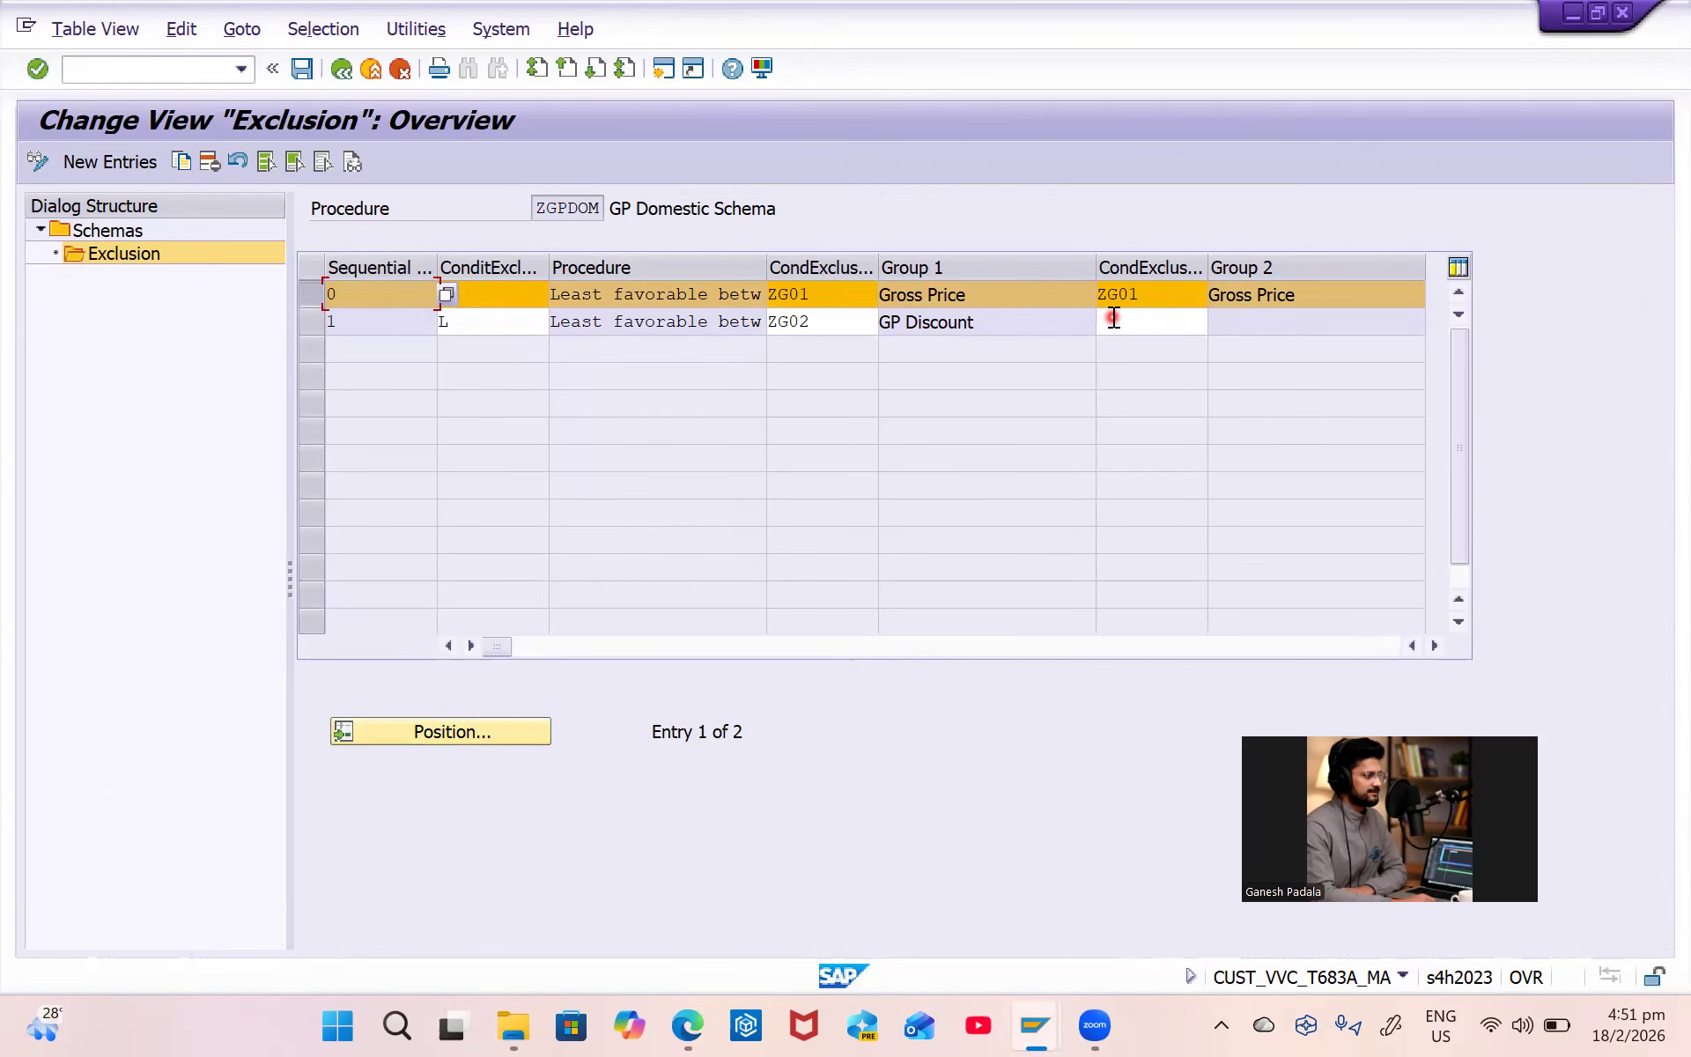
Add condition type ZGPX, Gross Price-Manual, to the purchase order item's pricing elements.
key(alt+Tab)
click(480, 672)
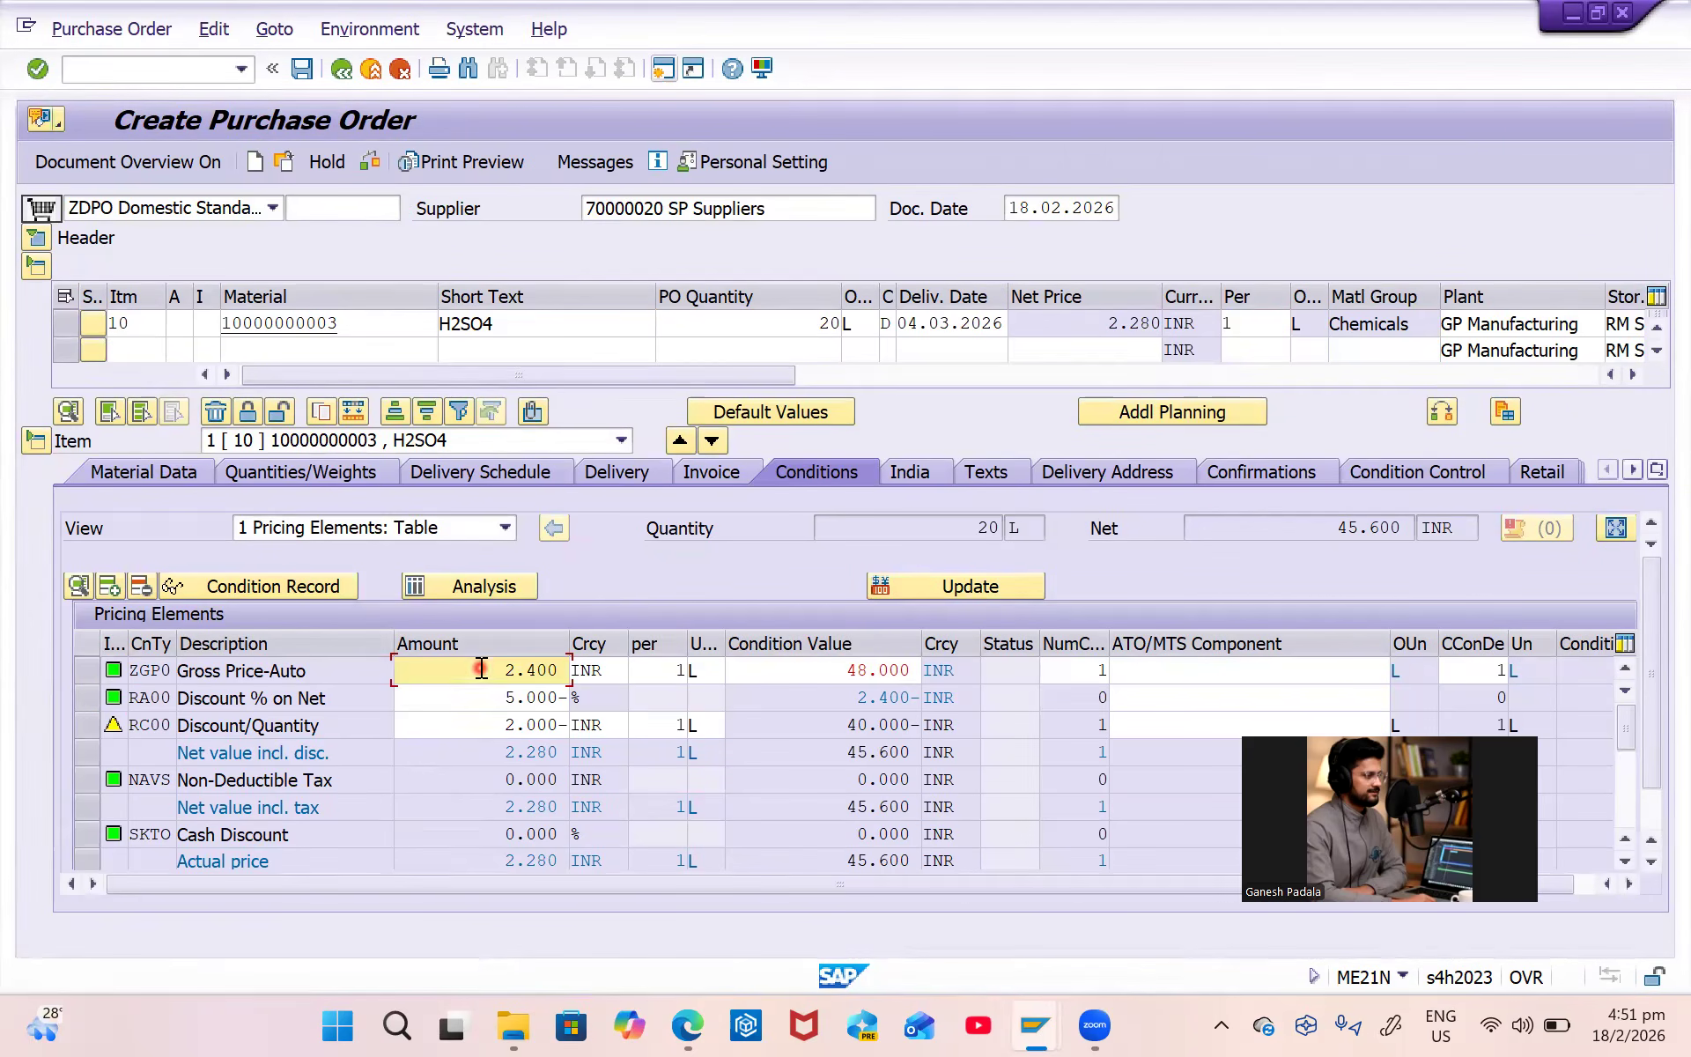
click(151, 734)
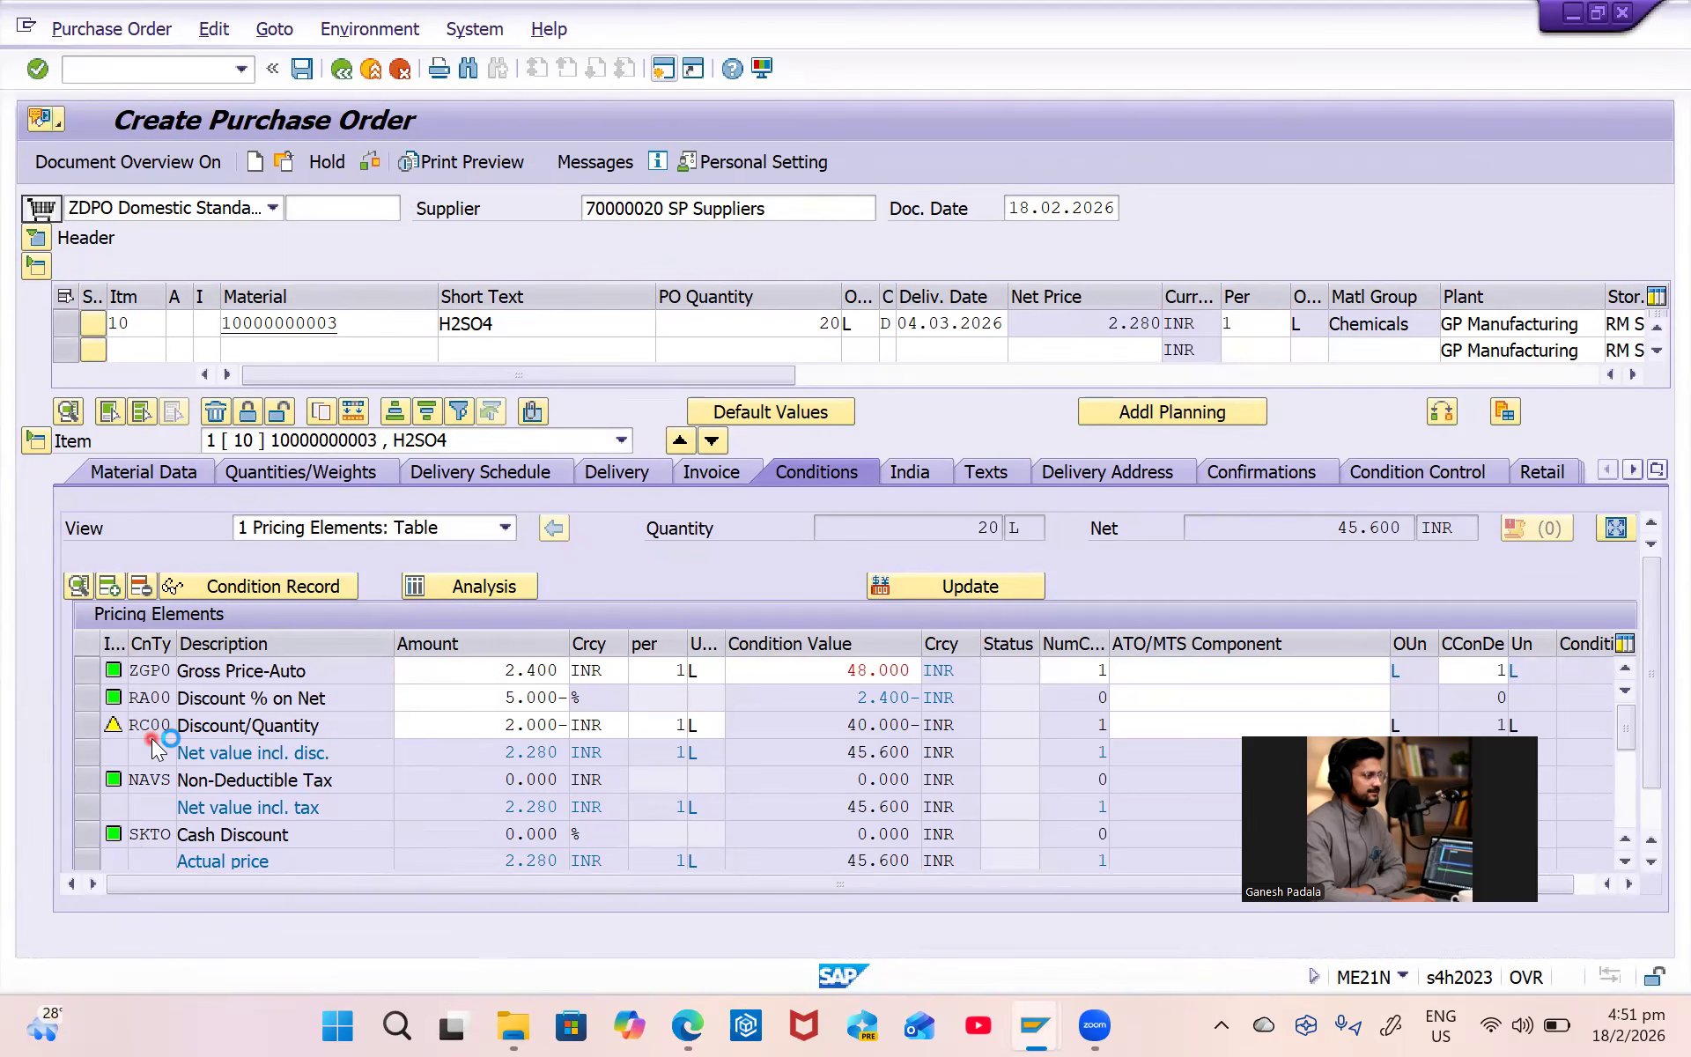
click(155, 830)
scroll(155, 830, down, 1)
scroll(157, 837, down, 1)
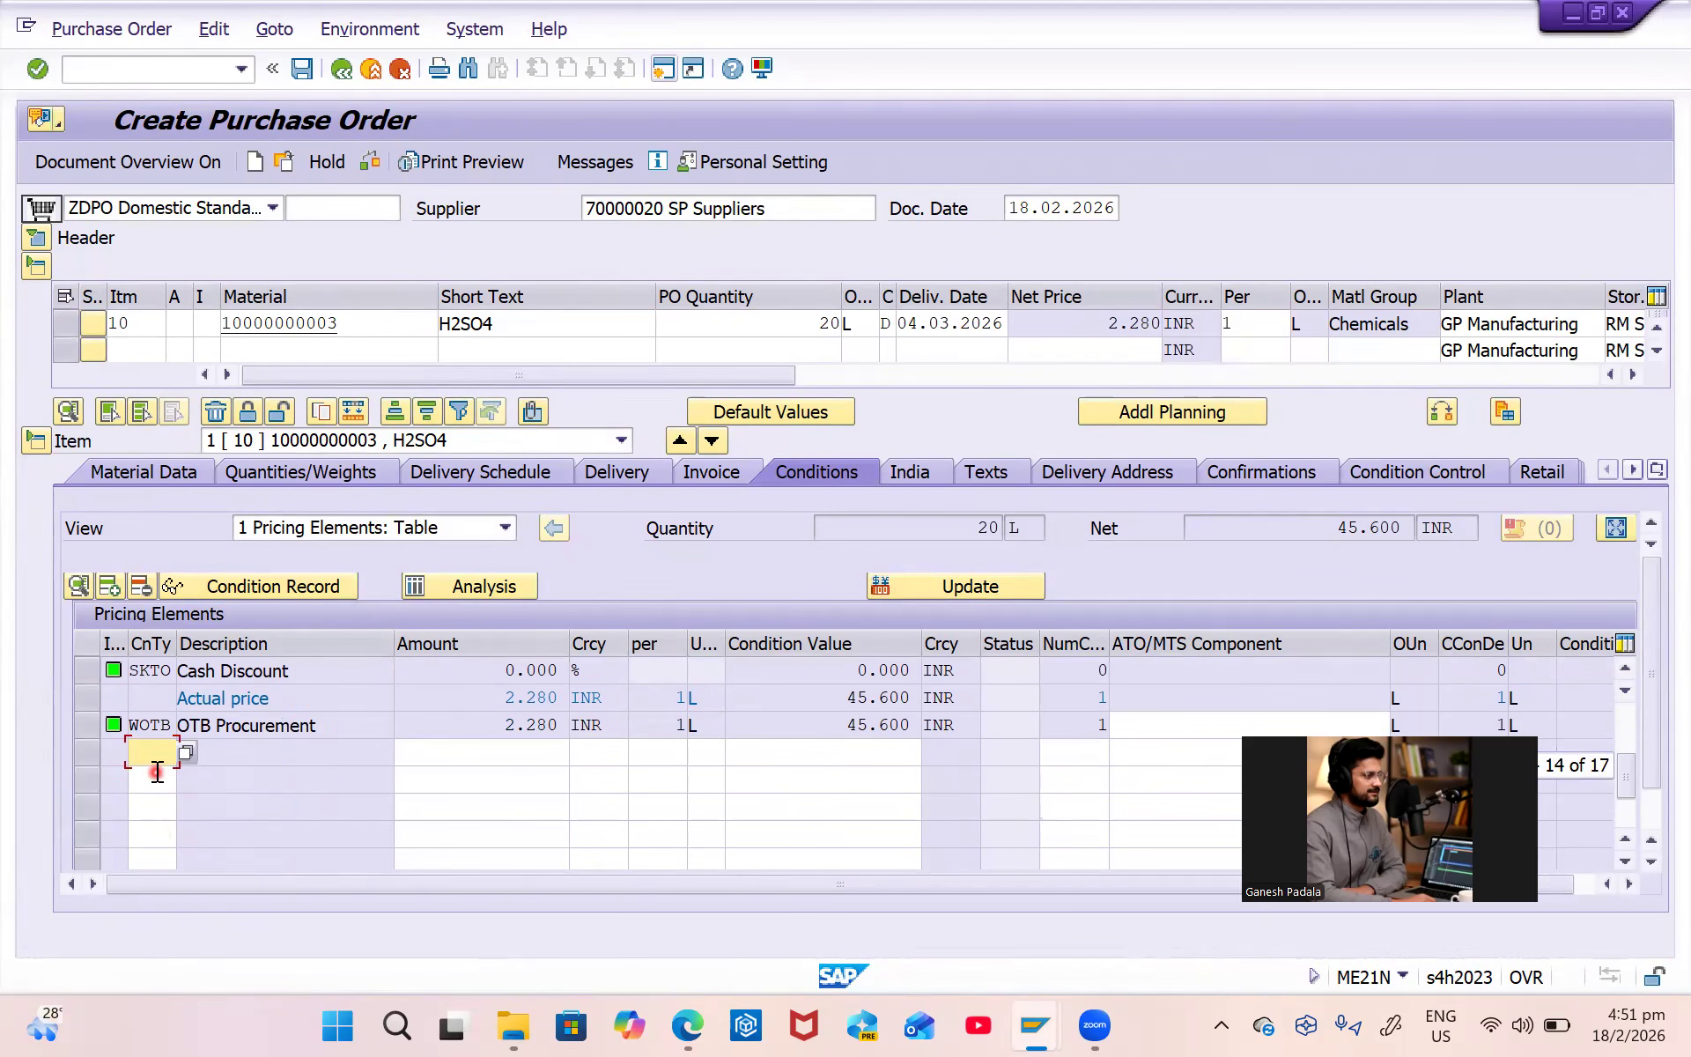
text(ZFP)
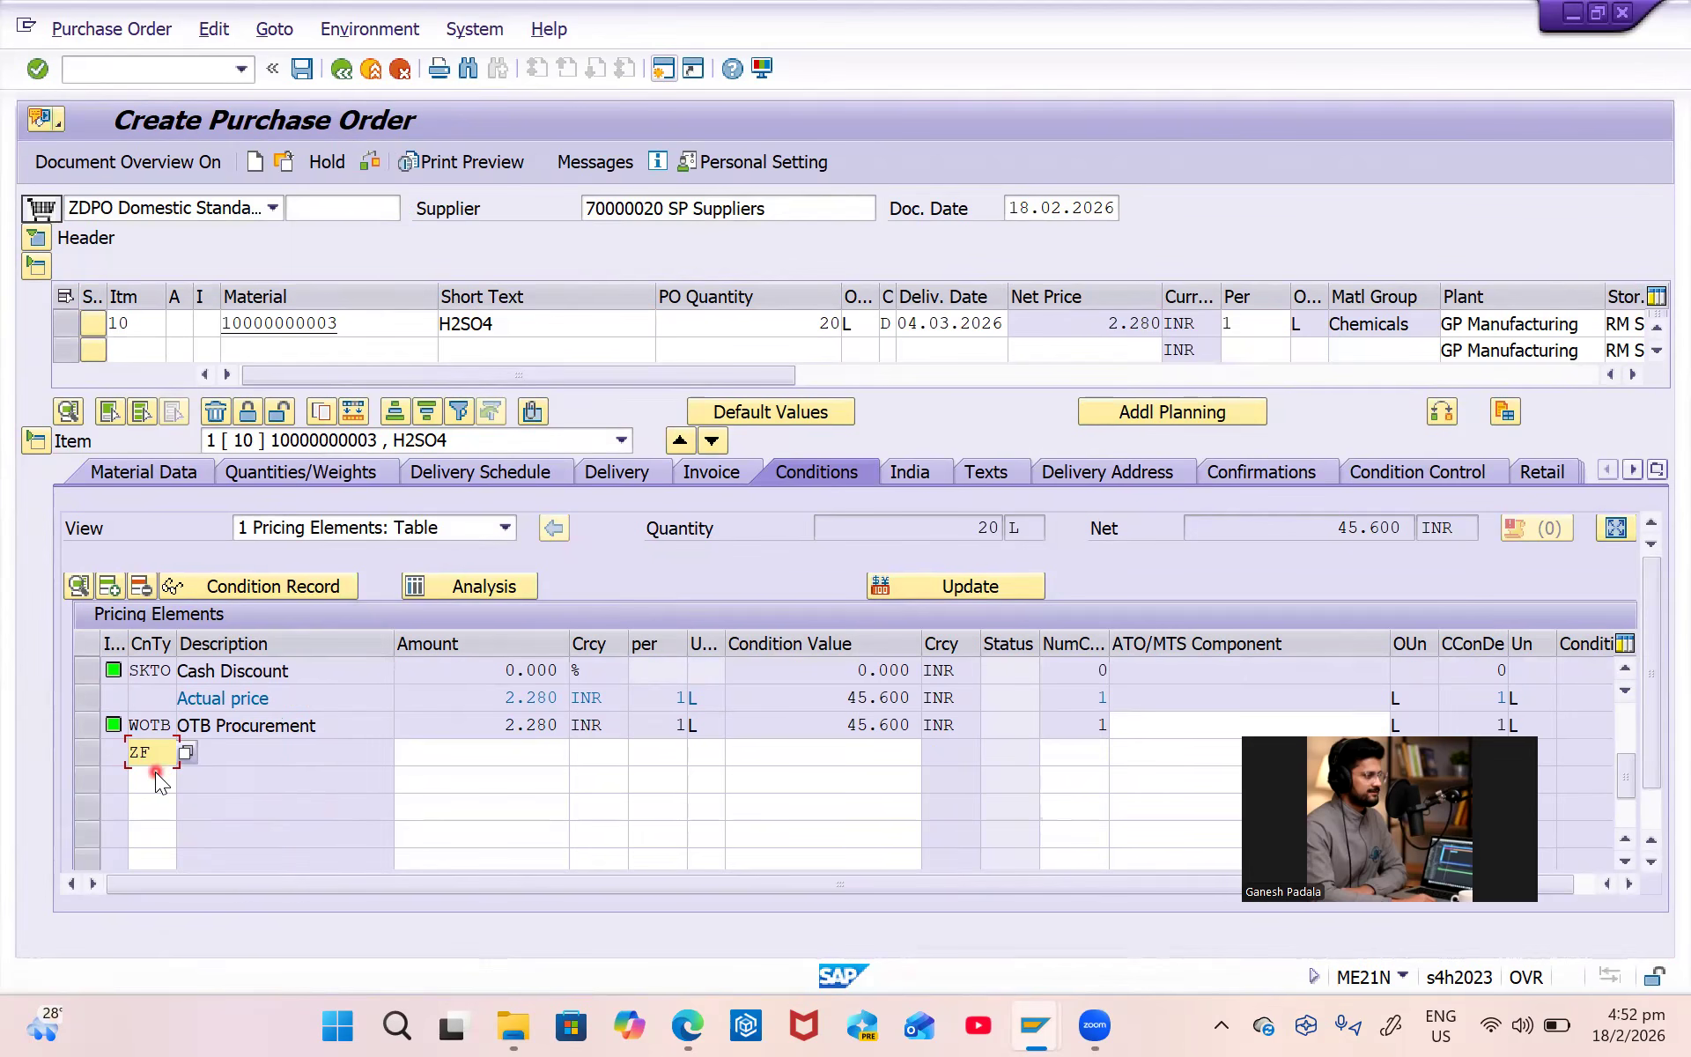
key(Return)
scroll(364, 747, up, 1)
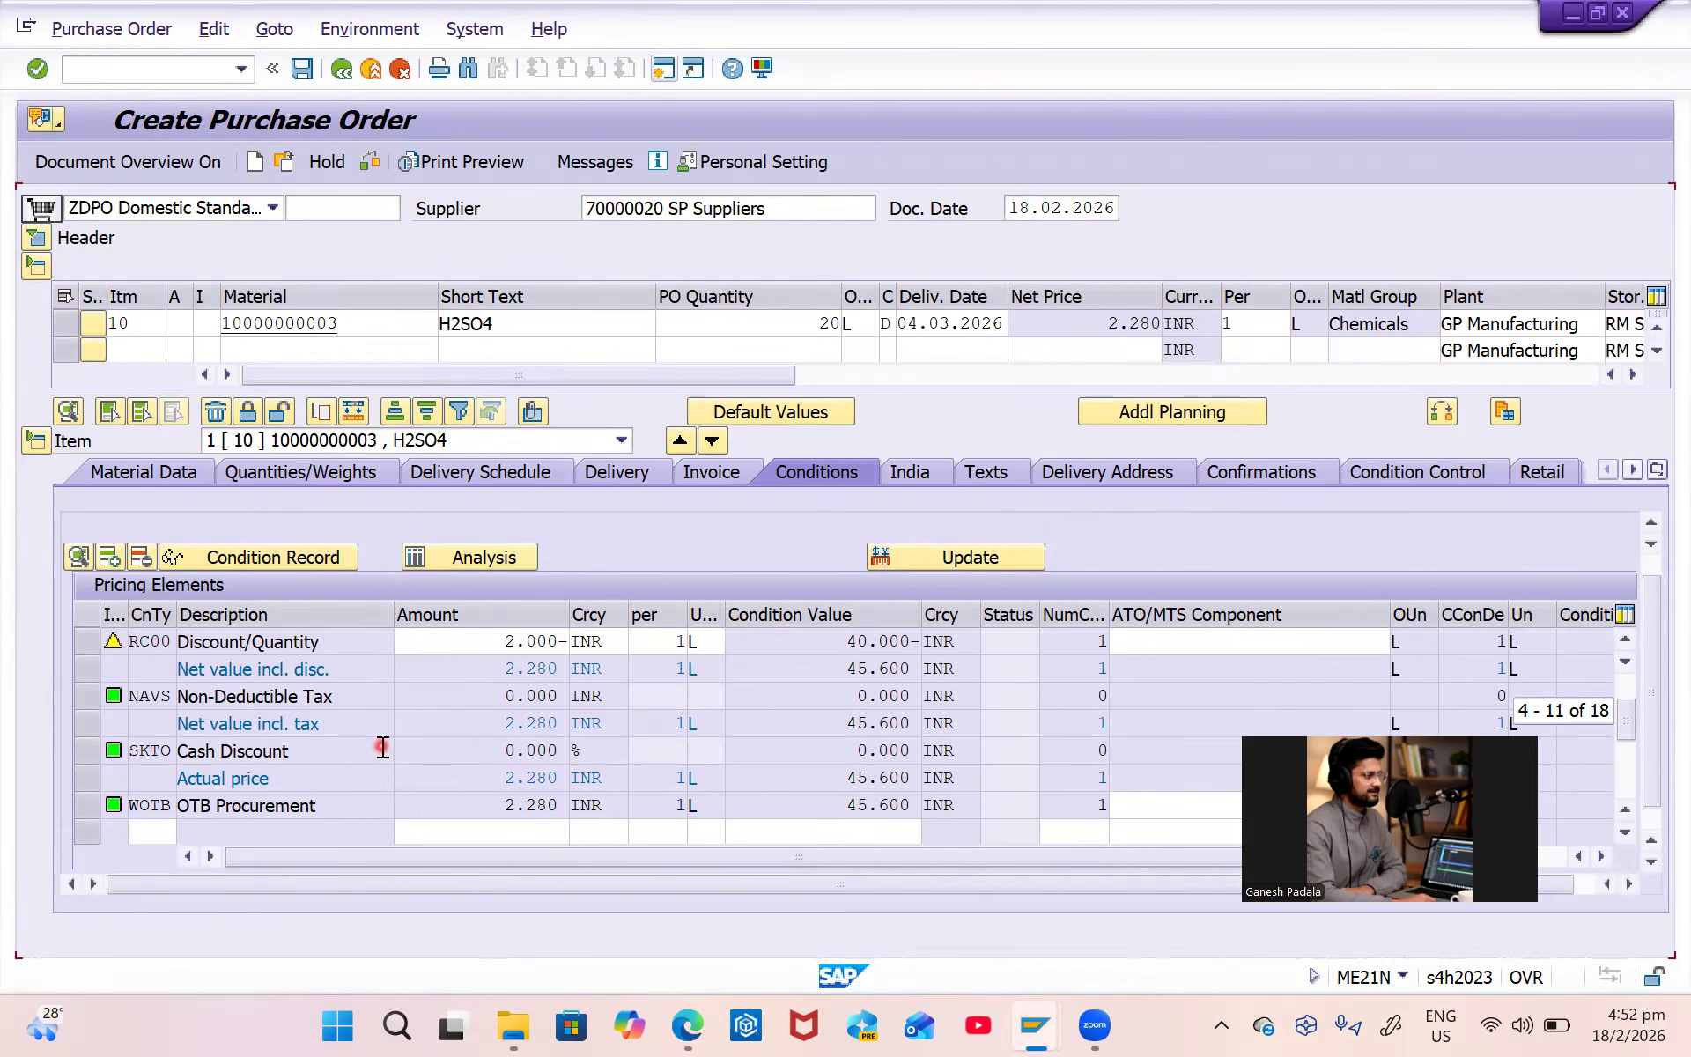
scroll(383, 739, up, 1)
Set the ZGPX Gross Price-Manual amount to 3 INR per litre and check which gross price is active.
click(451, 696)
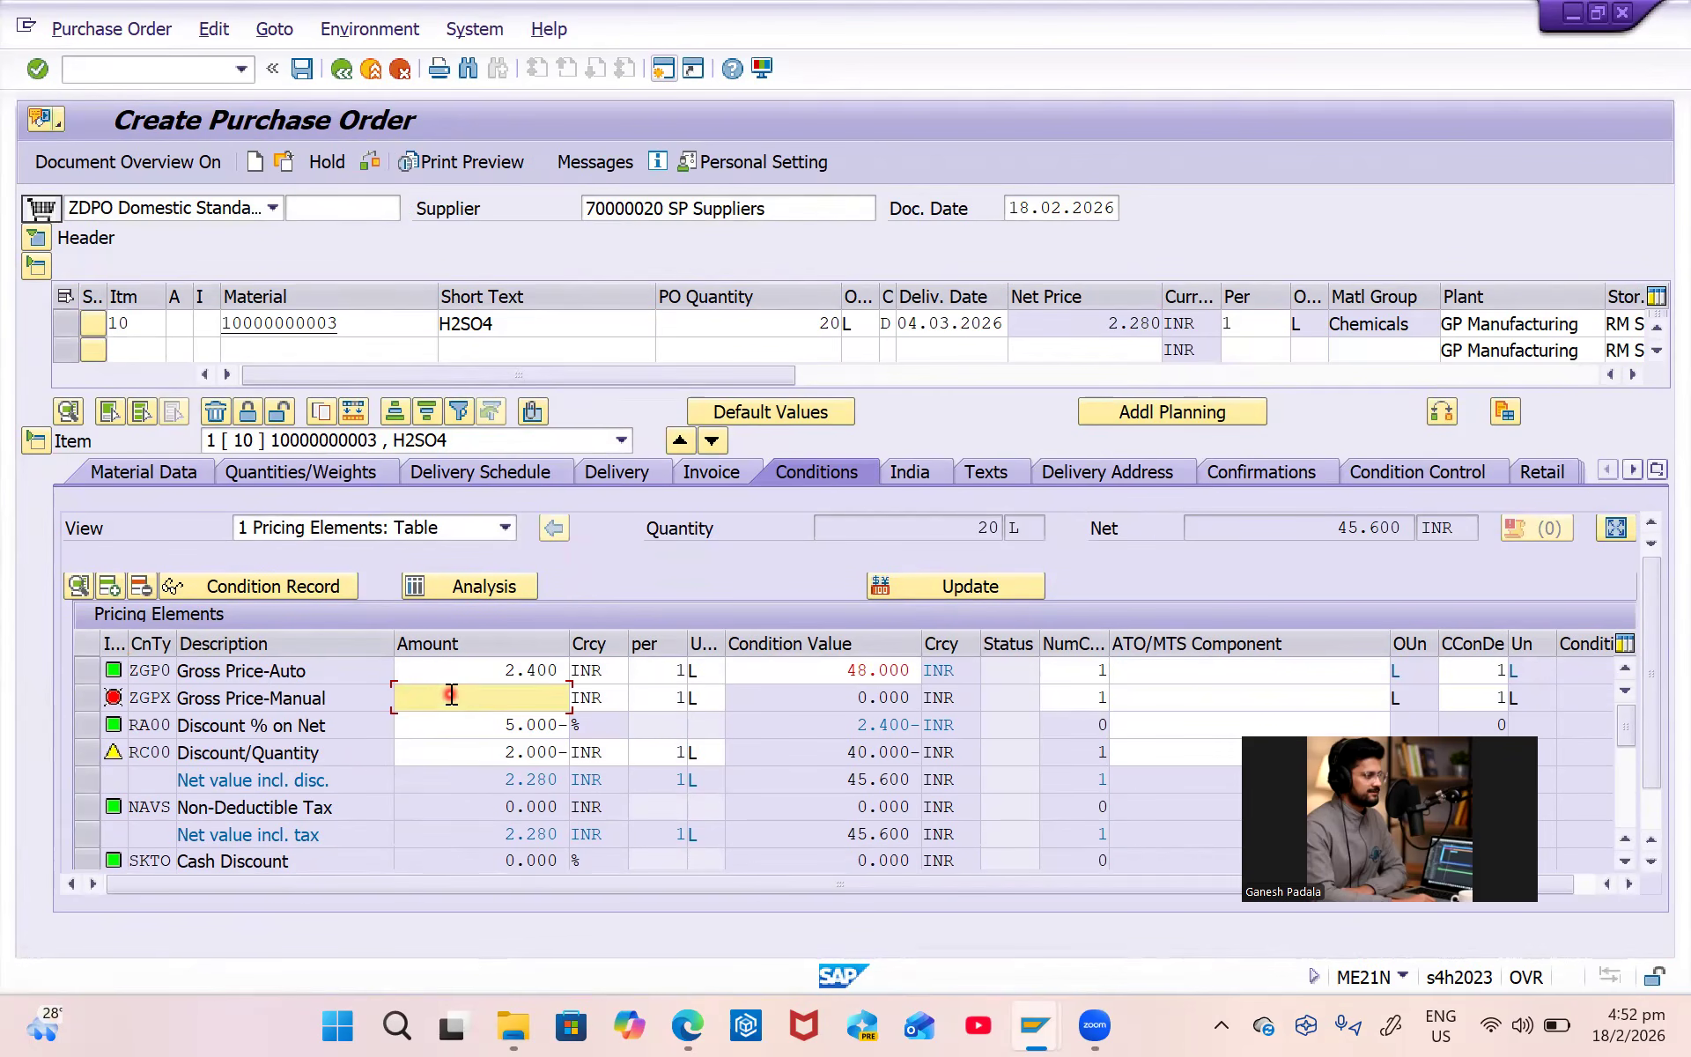
text(3)
key(Return)
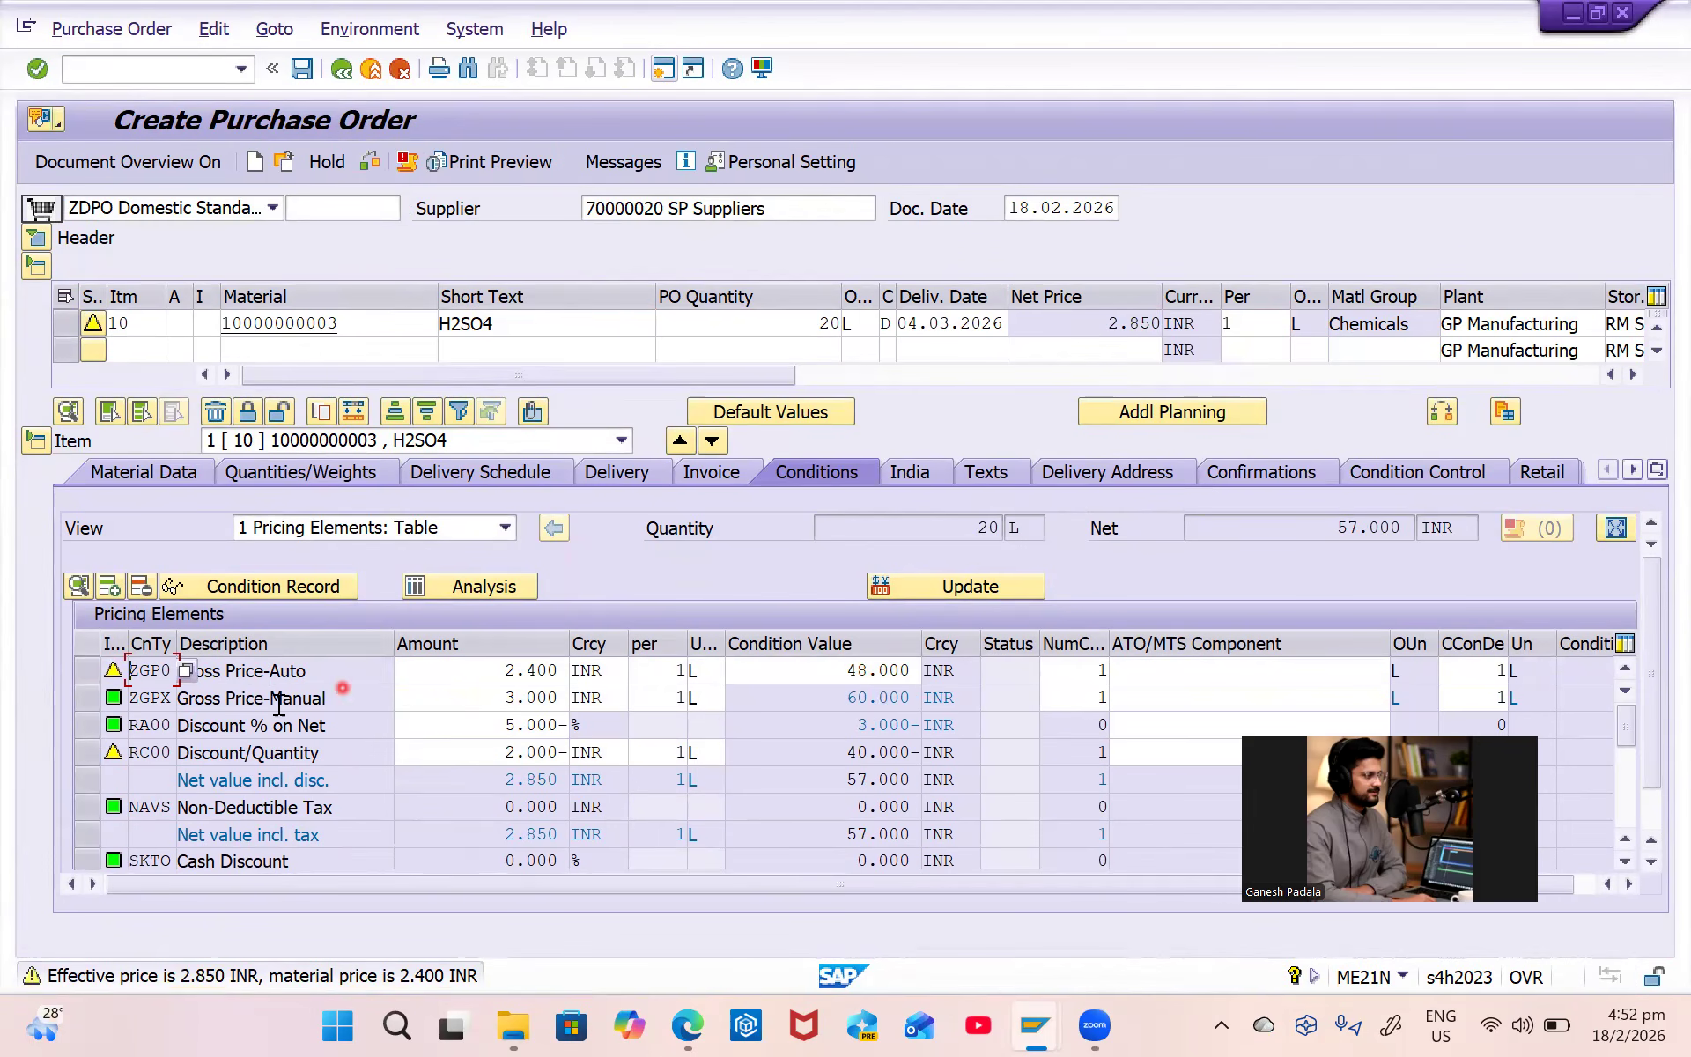
click(87, 697)
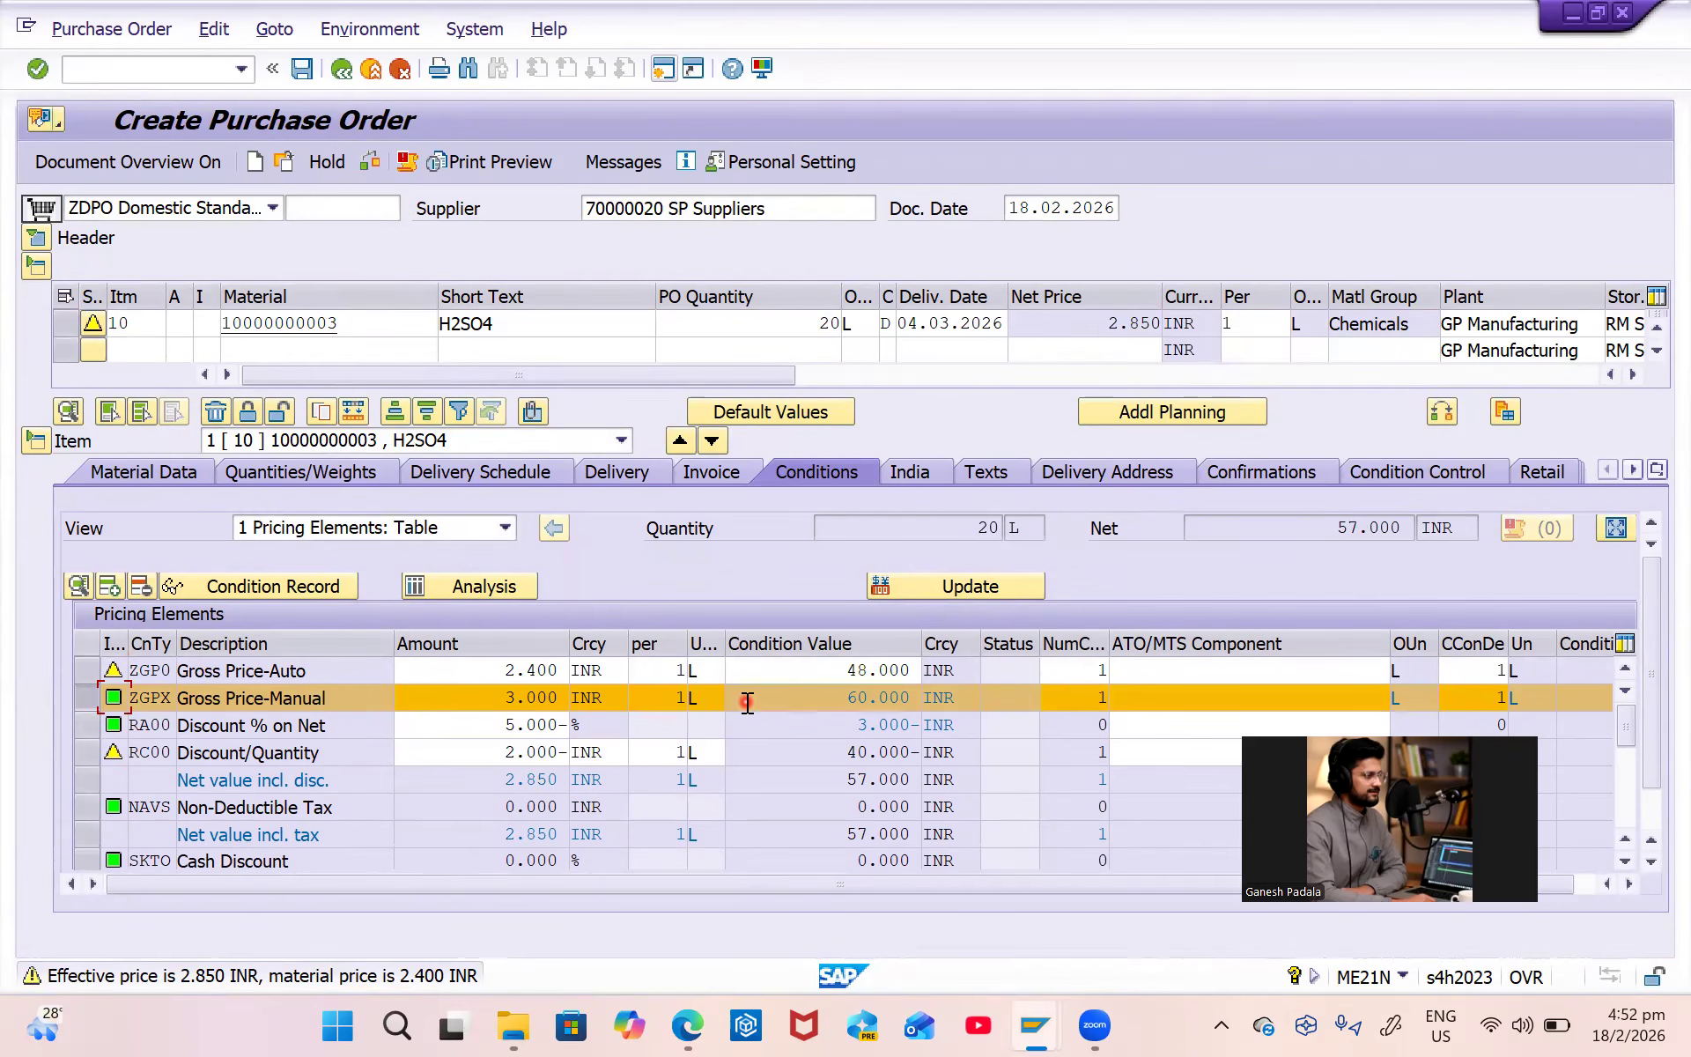
Set the exclusion procedure to A for both groups ZG01 and ZG02 in schema ZGPDOM and save.
key(alt+Tab)
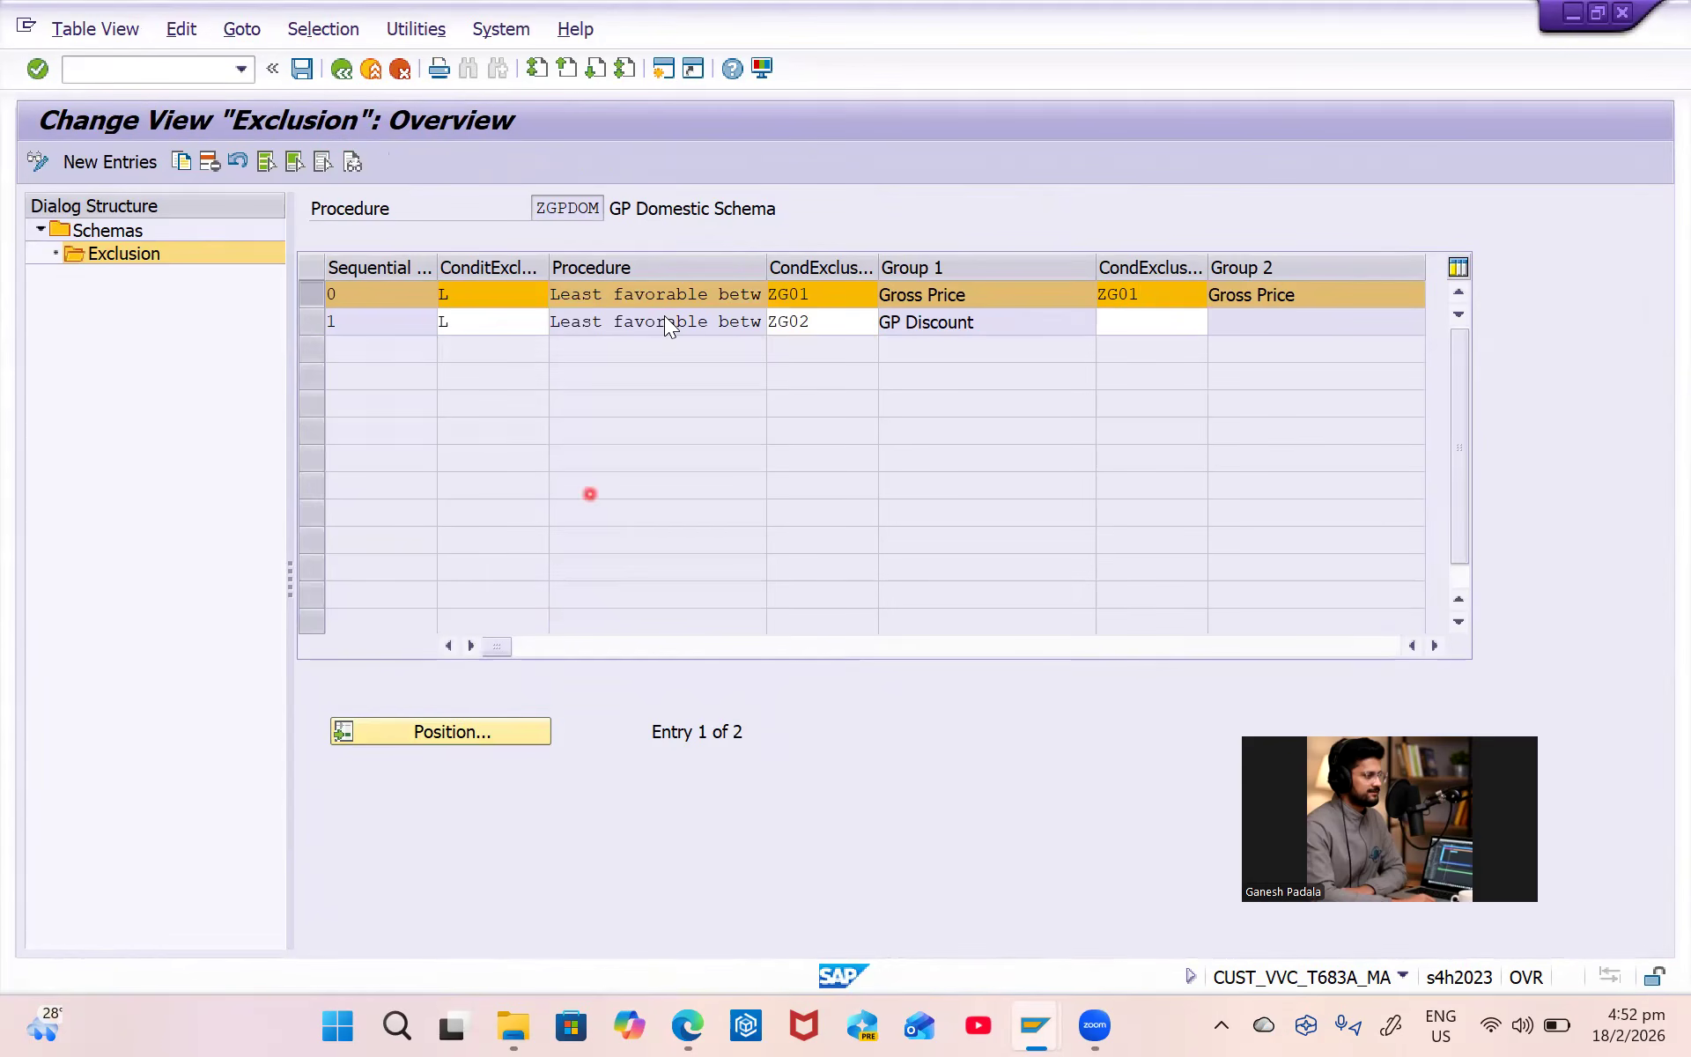
click(497, 294)
text(A)
key(Tab)
key(Down)
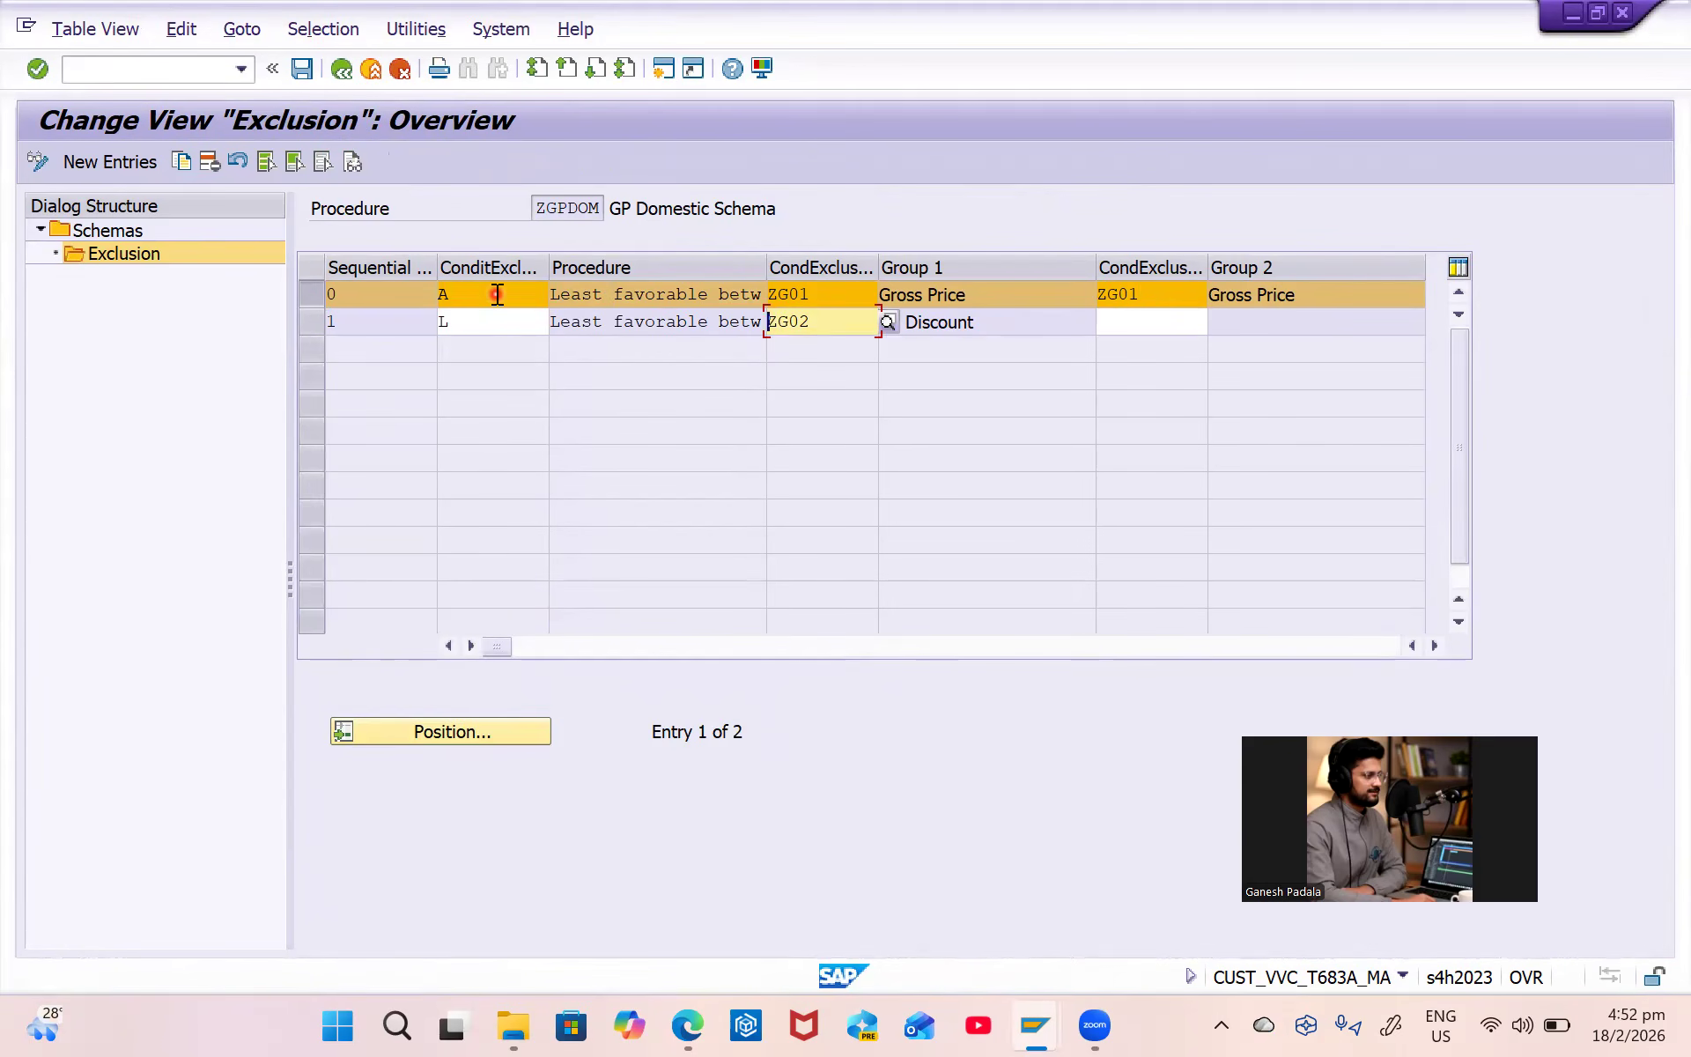
key(shift+Tab)
text(A)
key(Return)
key(ctrl+s)
In the purchase order, set the ZGPX Gross Price-Manual amount to 3.500 INR per litre.
key(alt+Tab)
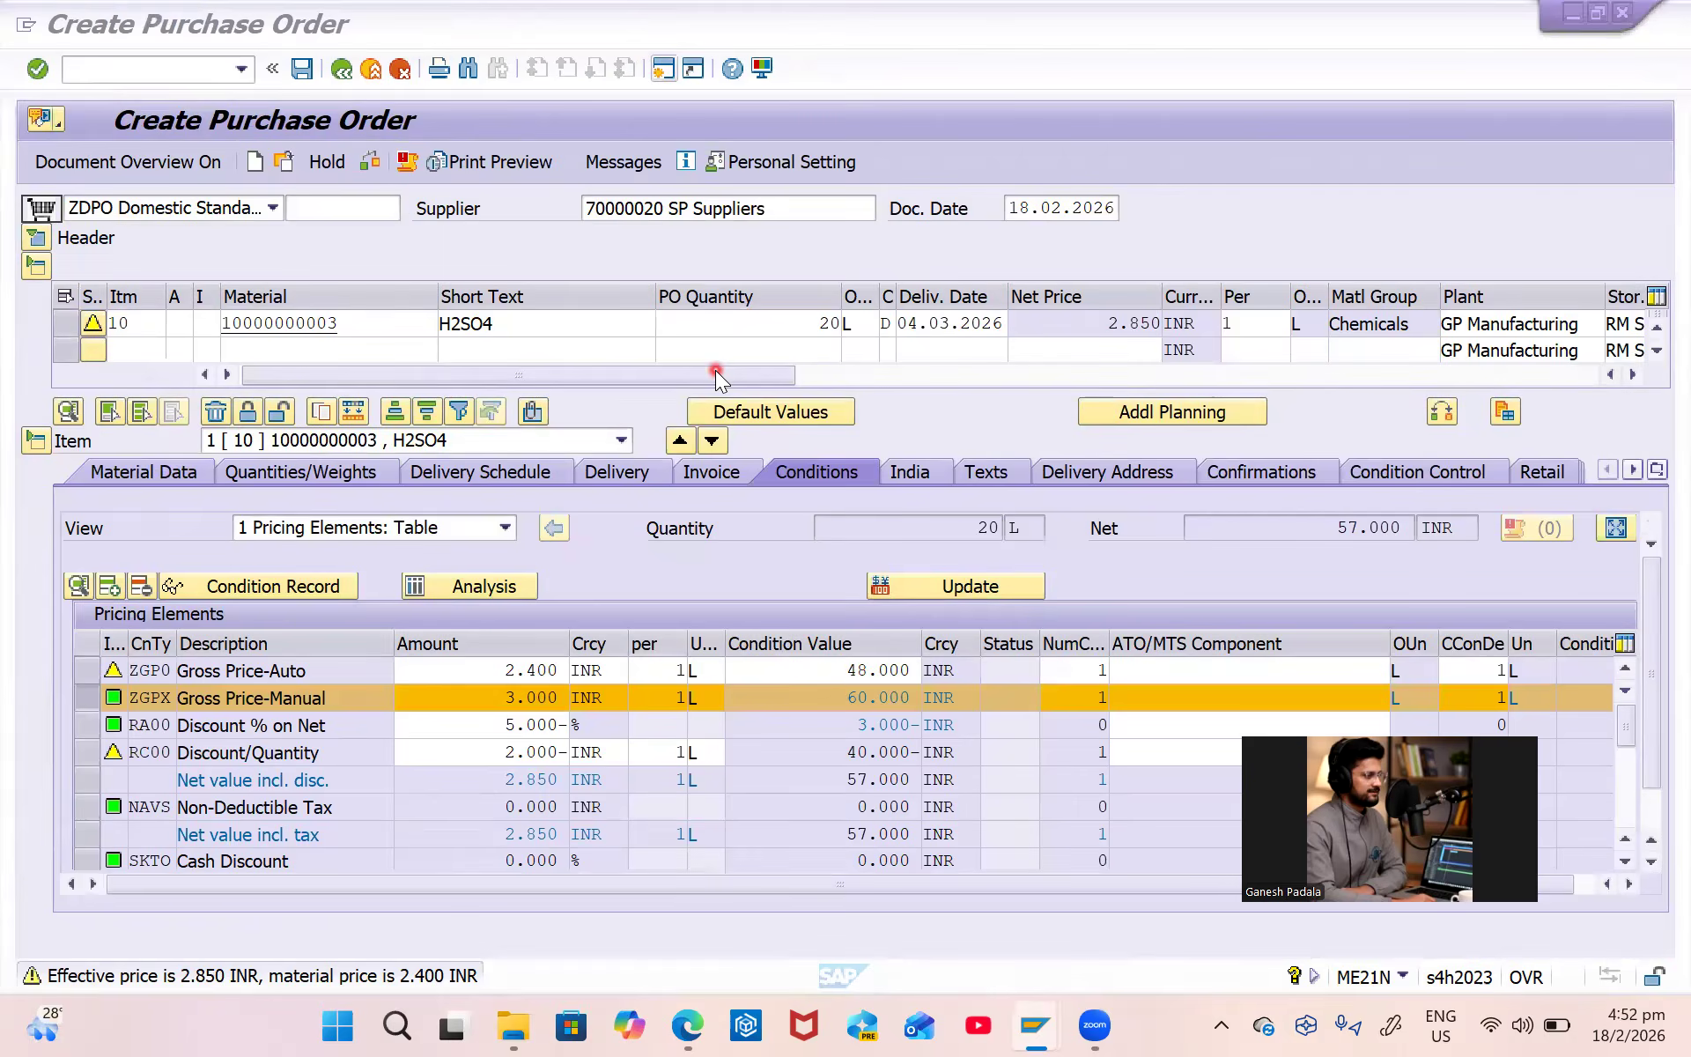
click(453, 676)
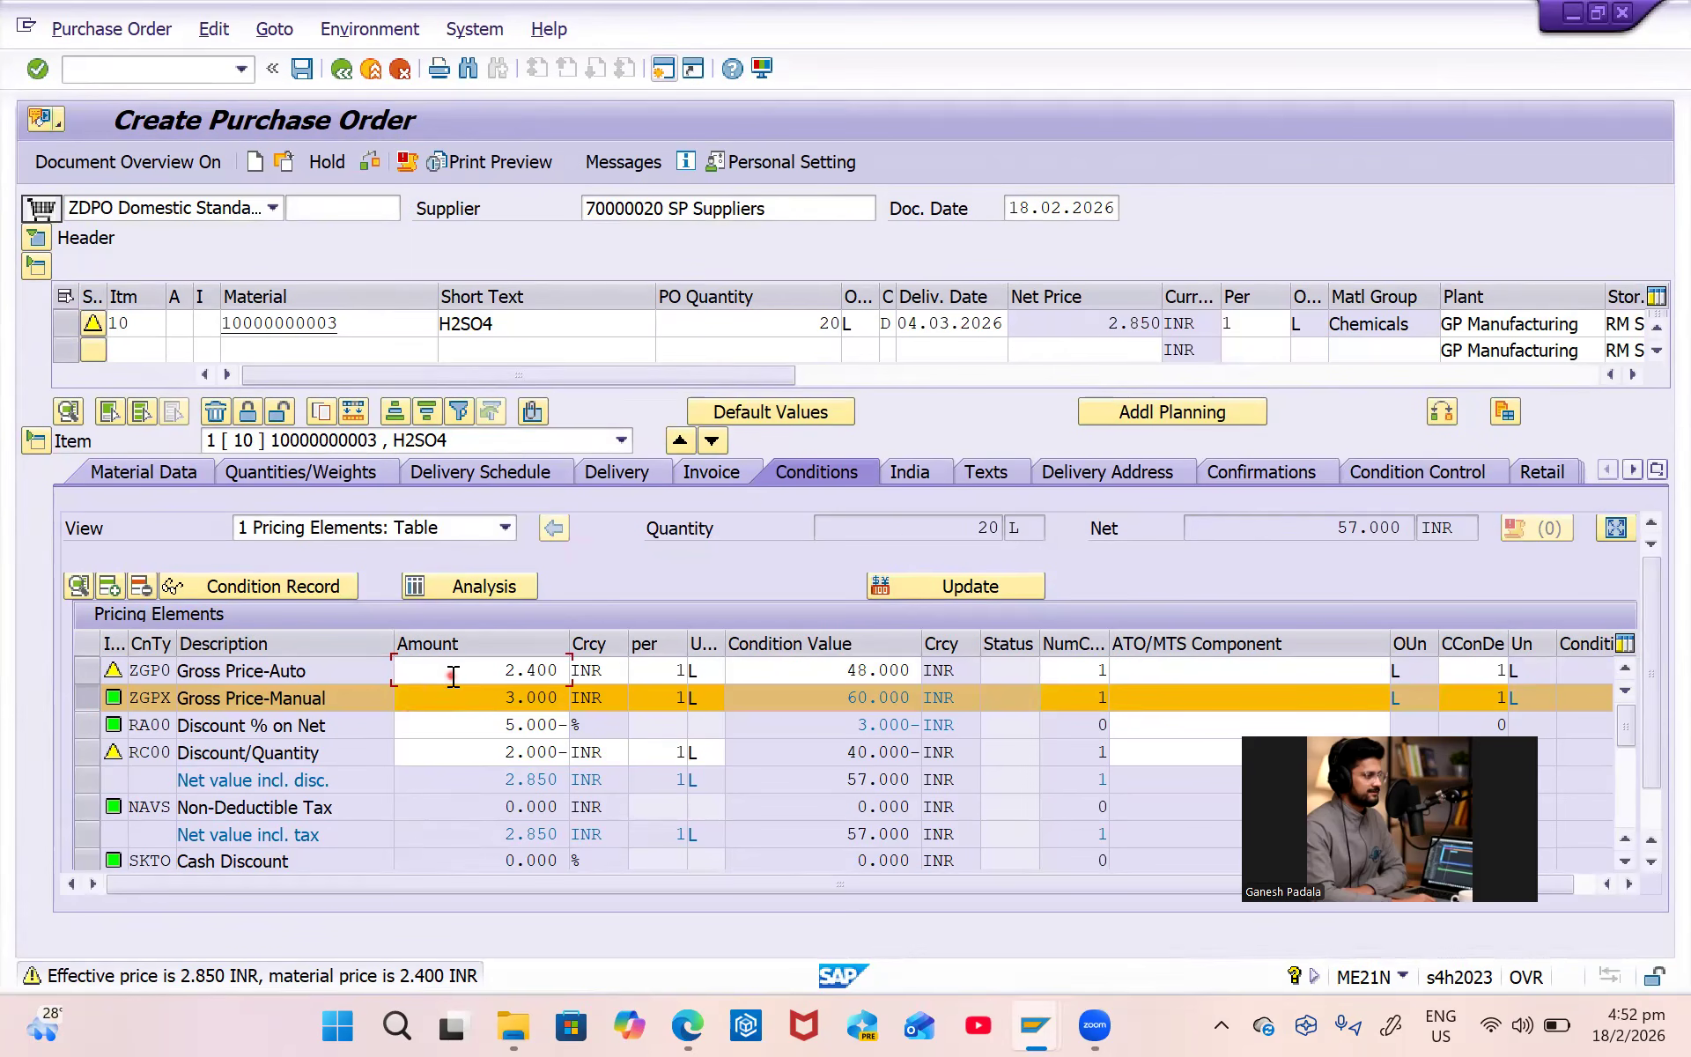
click(483, 706)
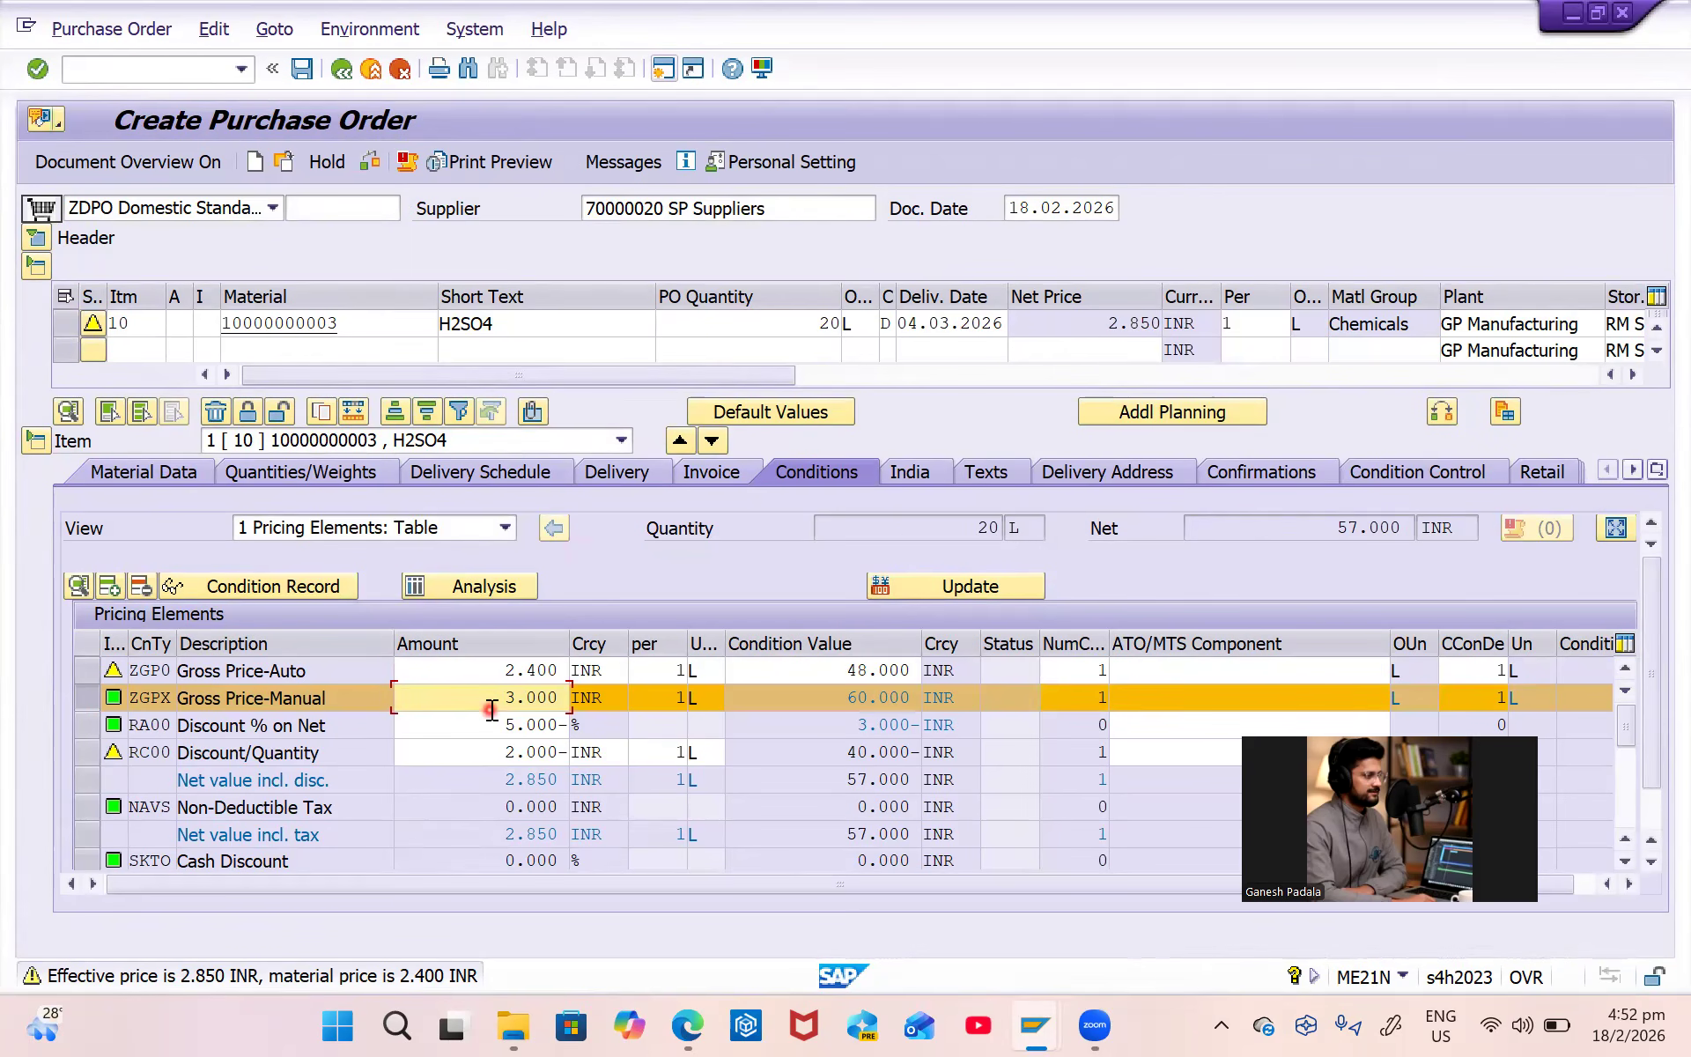
double_click(545, 700)
text(3)
key(Return)
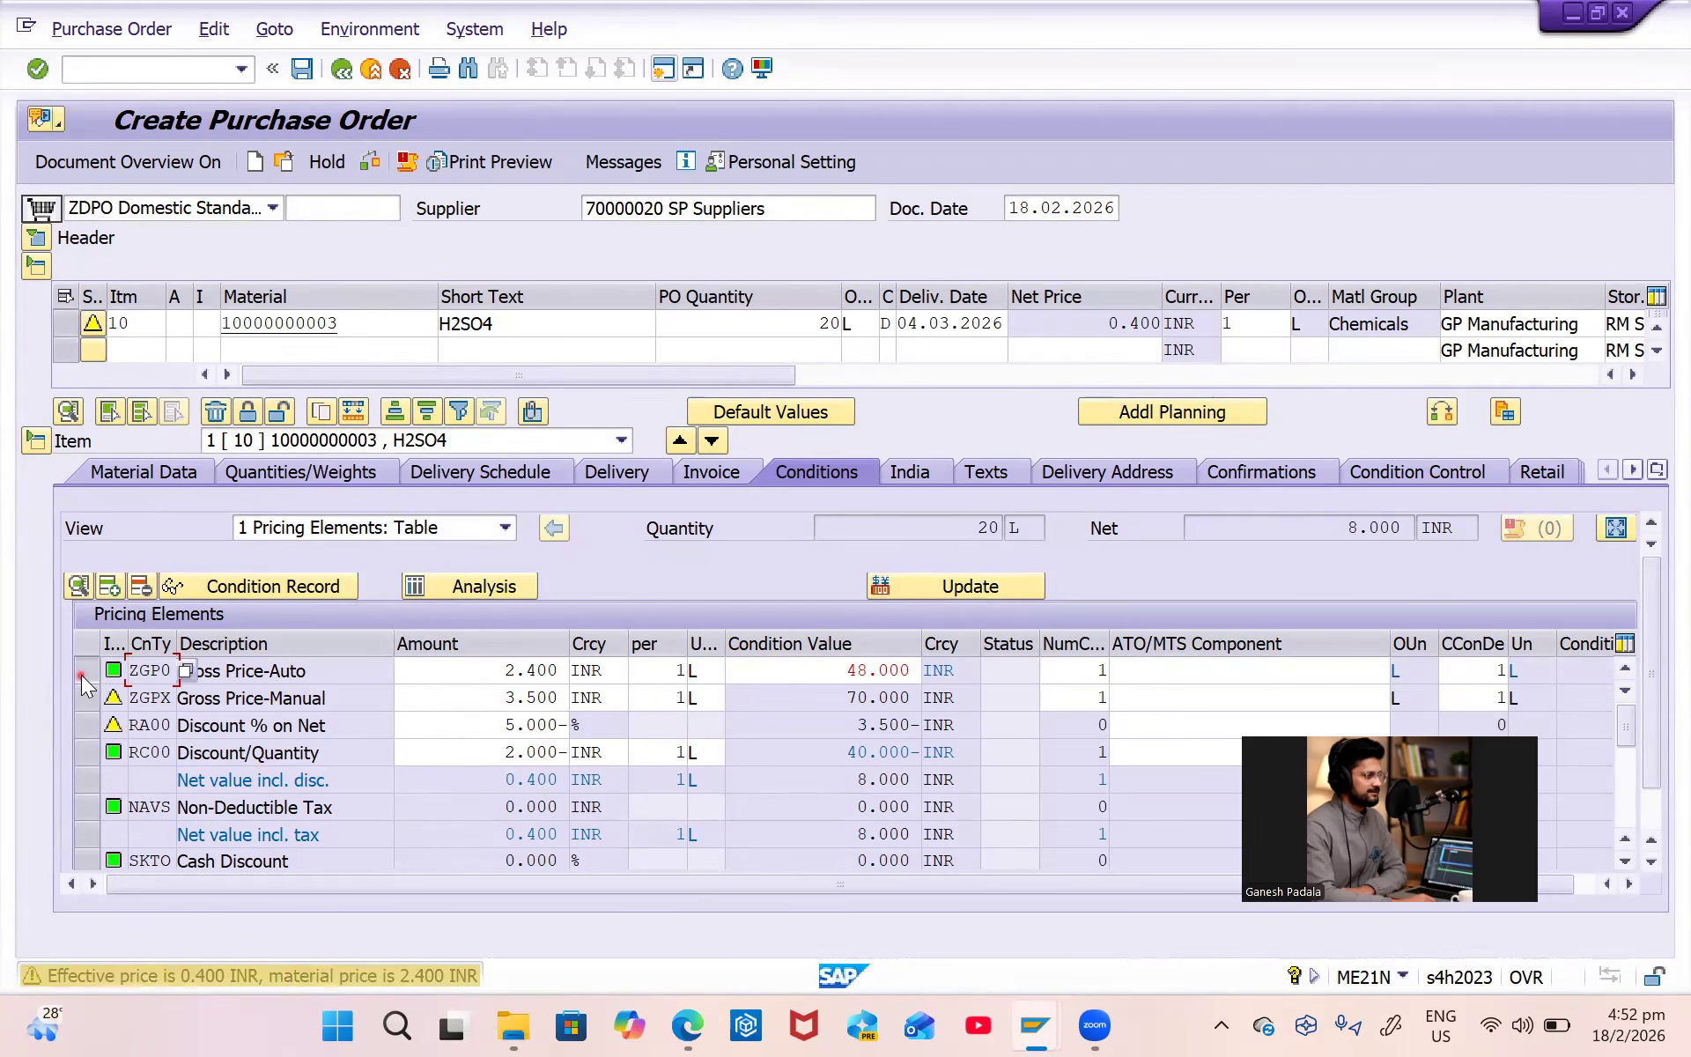
Set the RC00 Discount/Quantity amount to 1 INR per litre in the item's pricing elements.
click(81, 674)
drag(532, 749, 573, 763)
text(1)
key(Return)
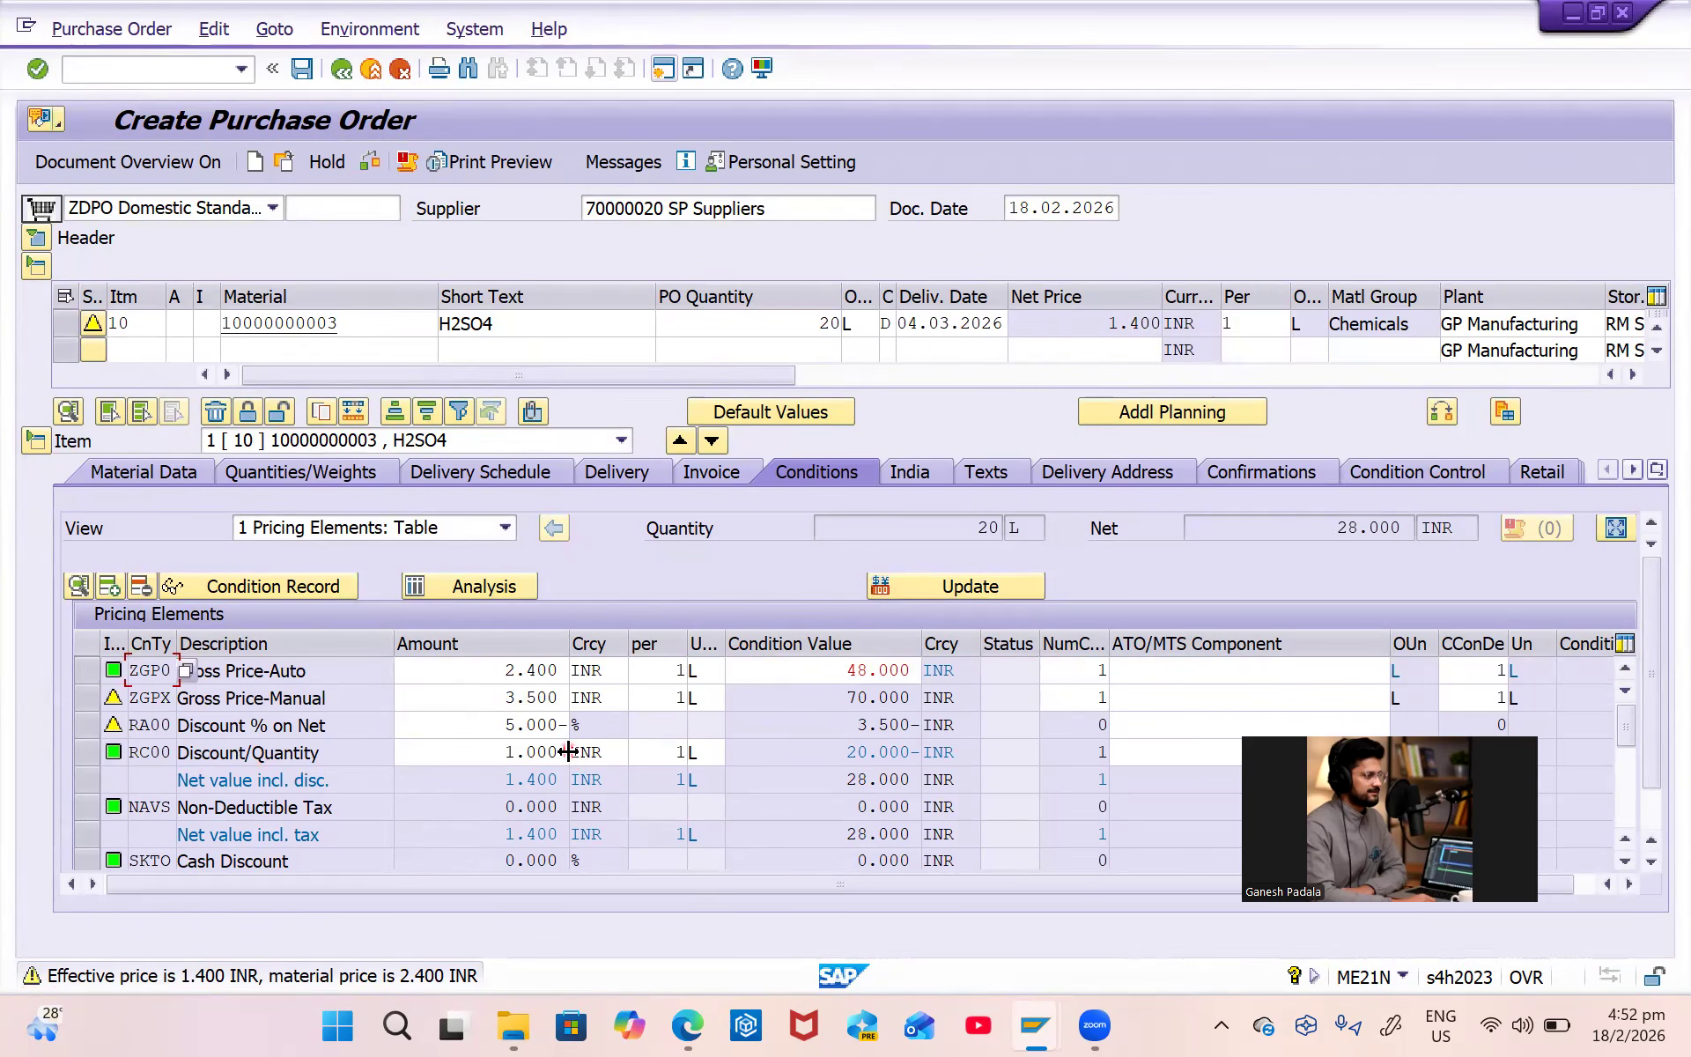
Highlight the RC00 Discount/Quantity and ZGP0 Gross Price-Auto conditions and compare their condition values with ZGPX, RA00 and the net value including discount.
click(80, 753)
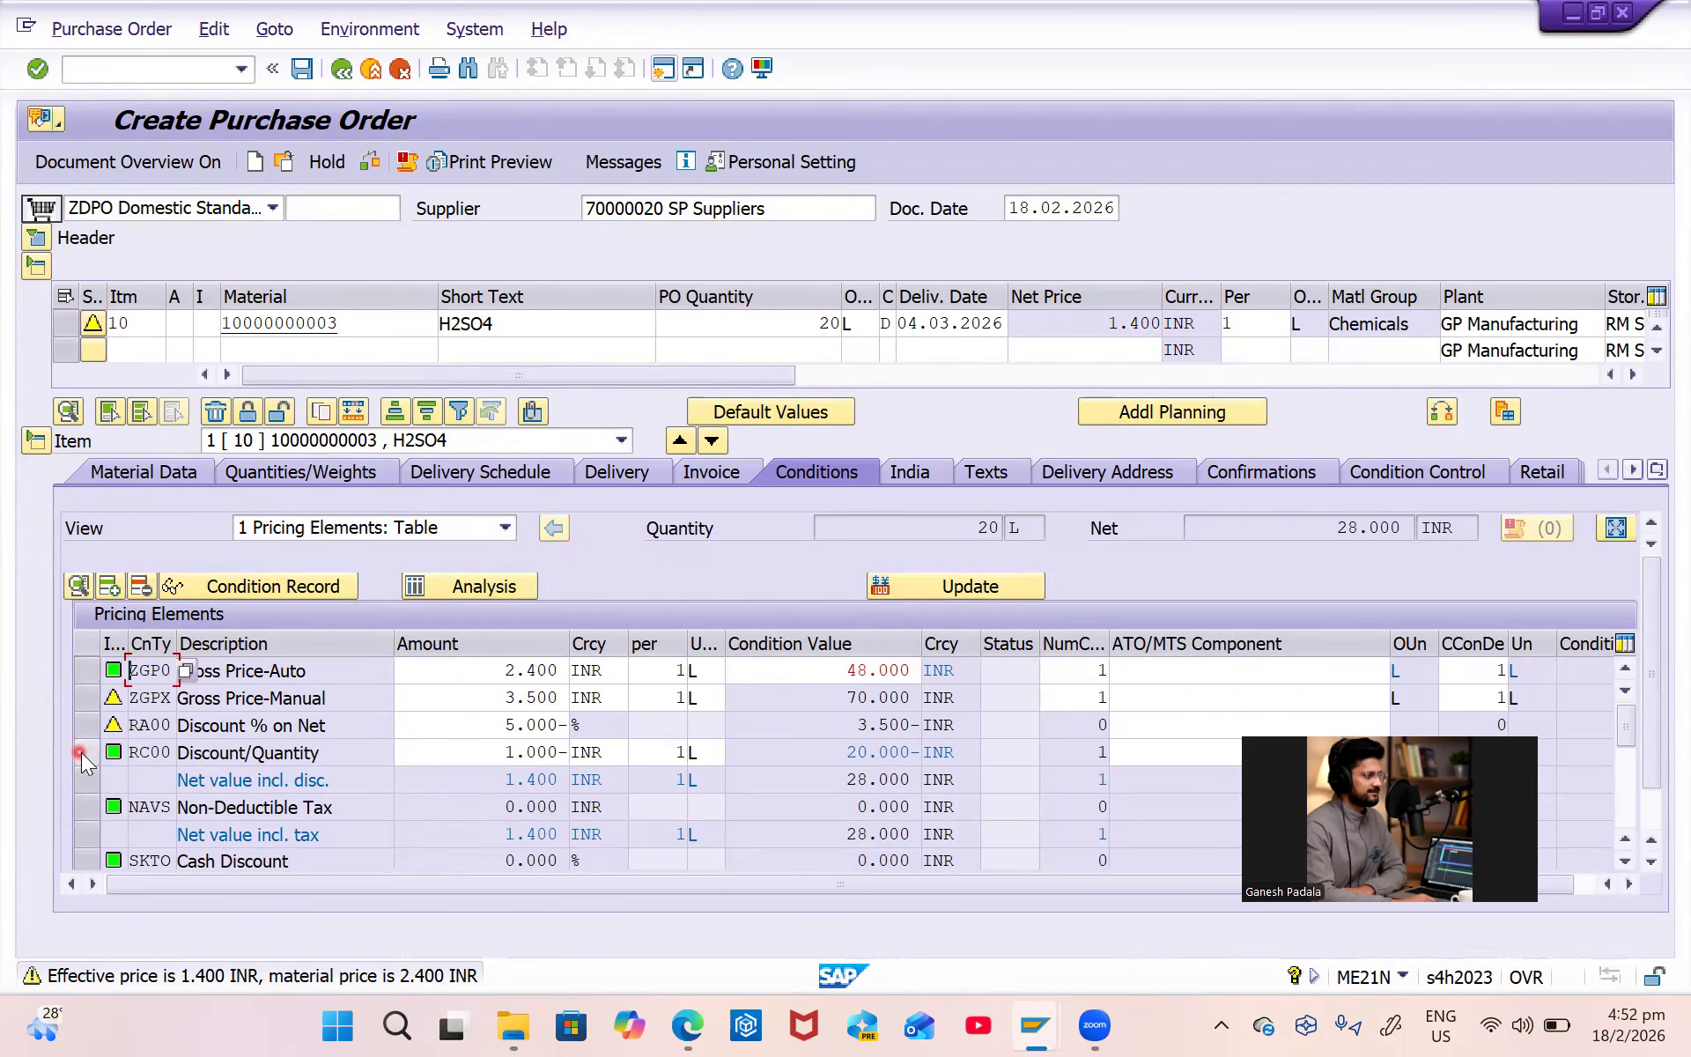
ctrl+click(87, 671)
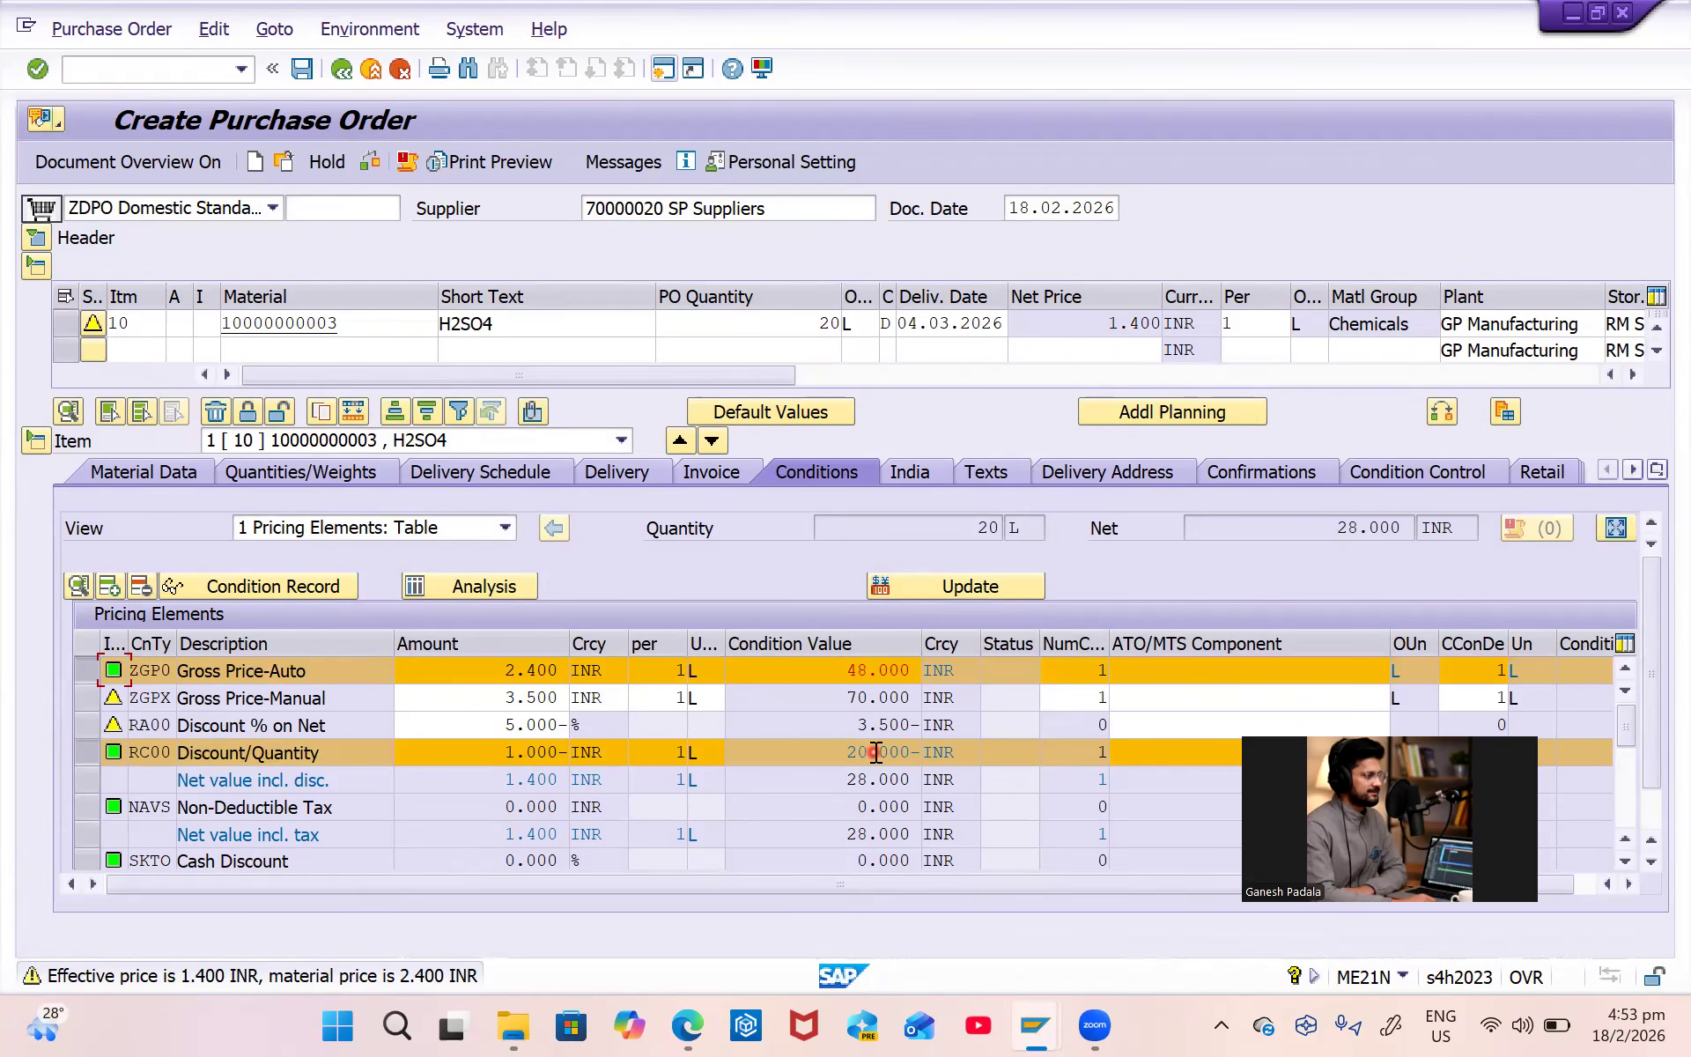
double_click(831, 782)
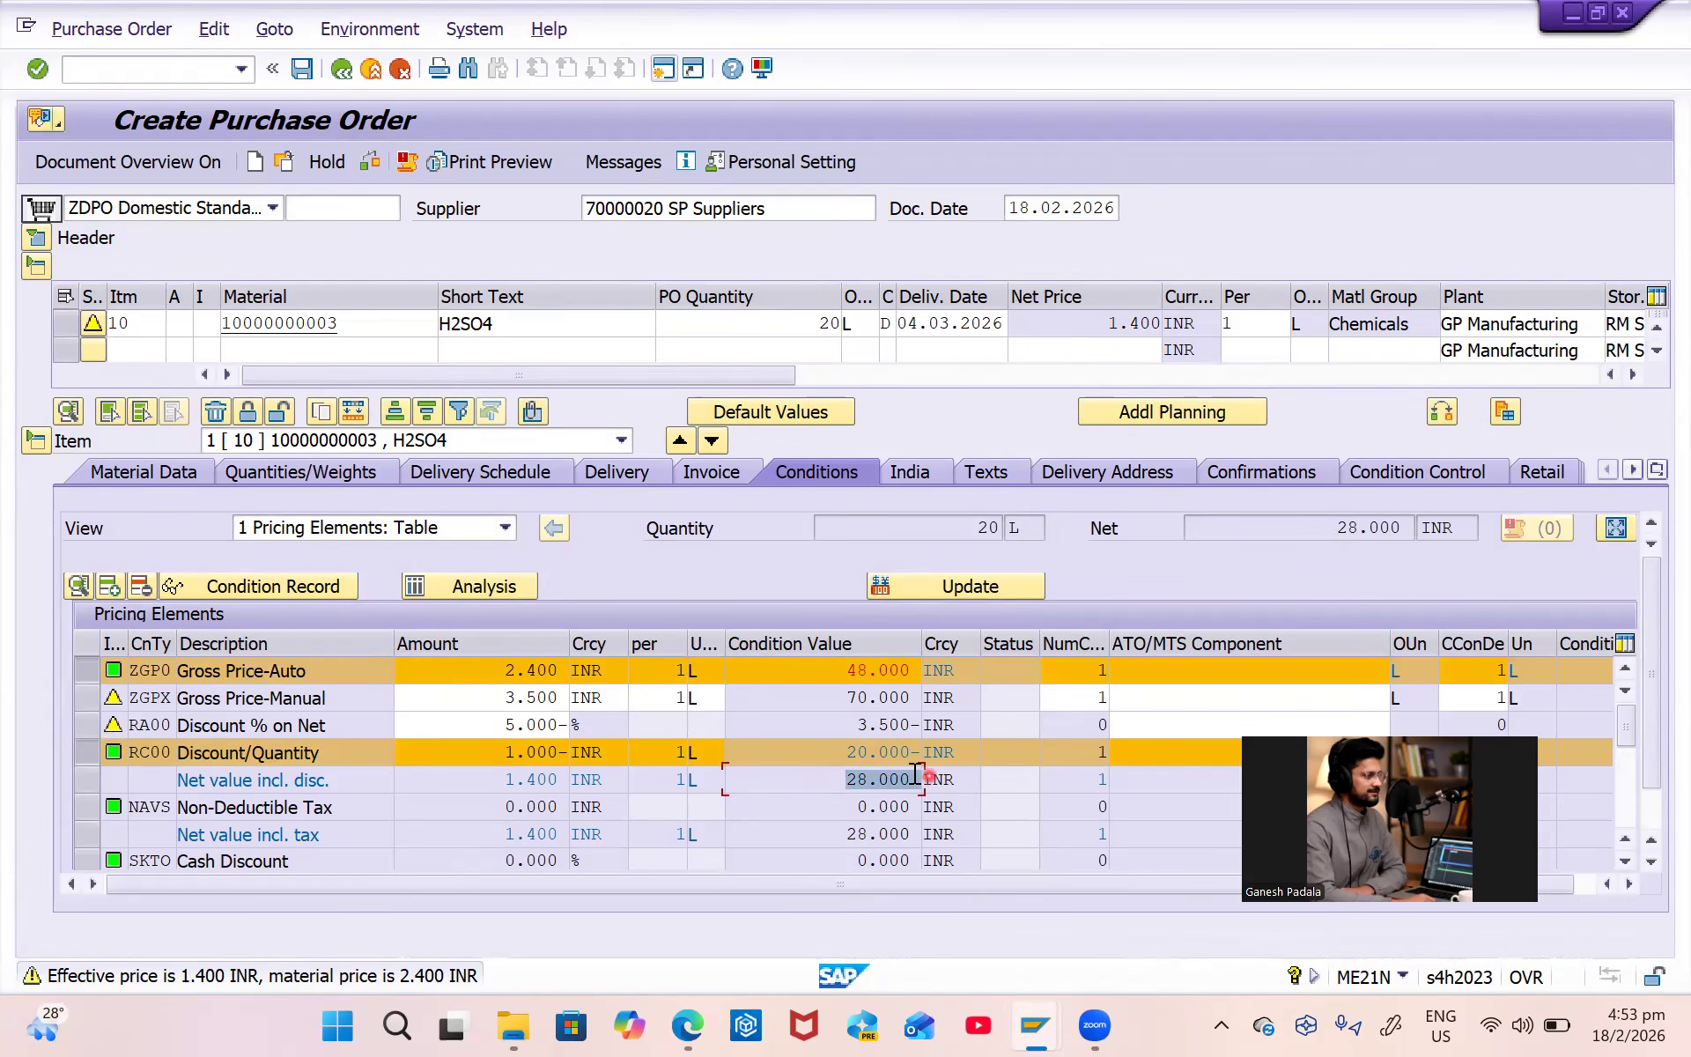
double_click(917, 696)
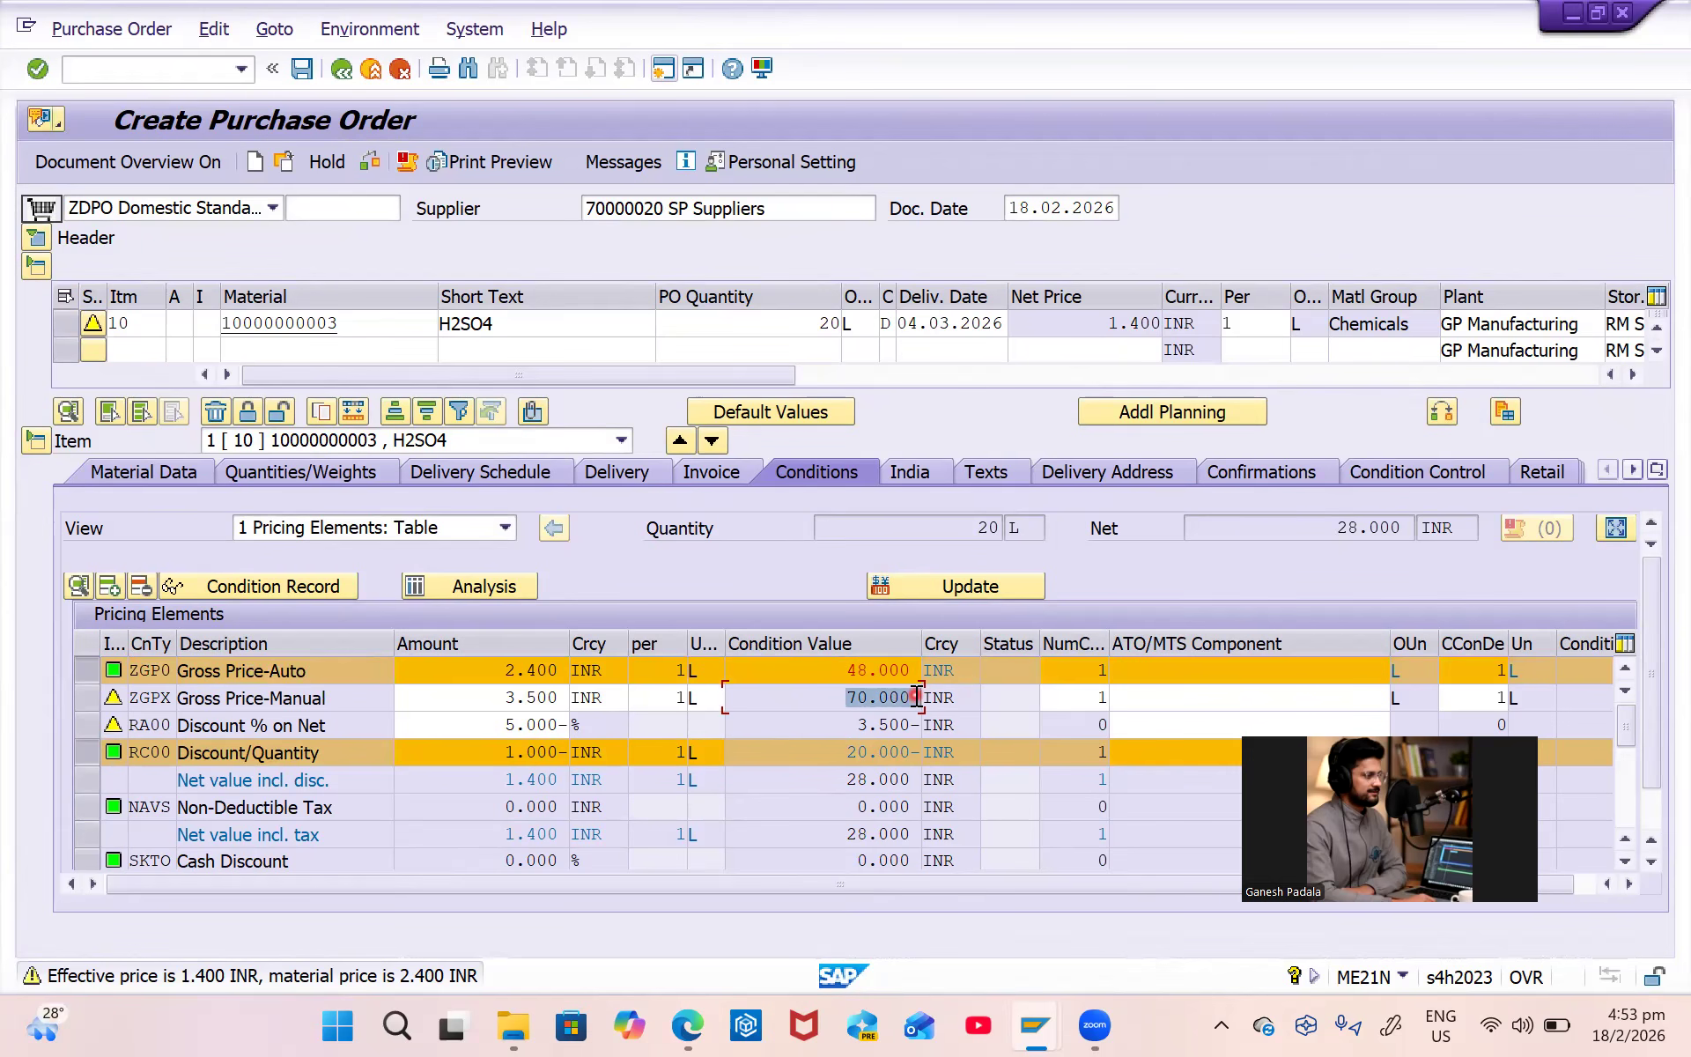
click(852, 723)
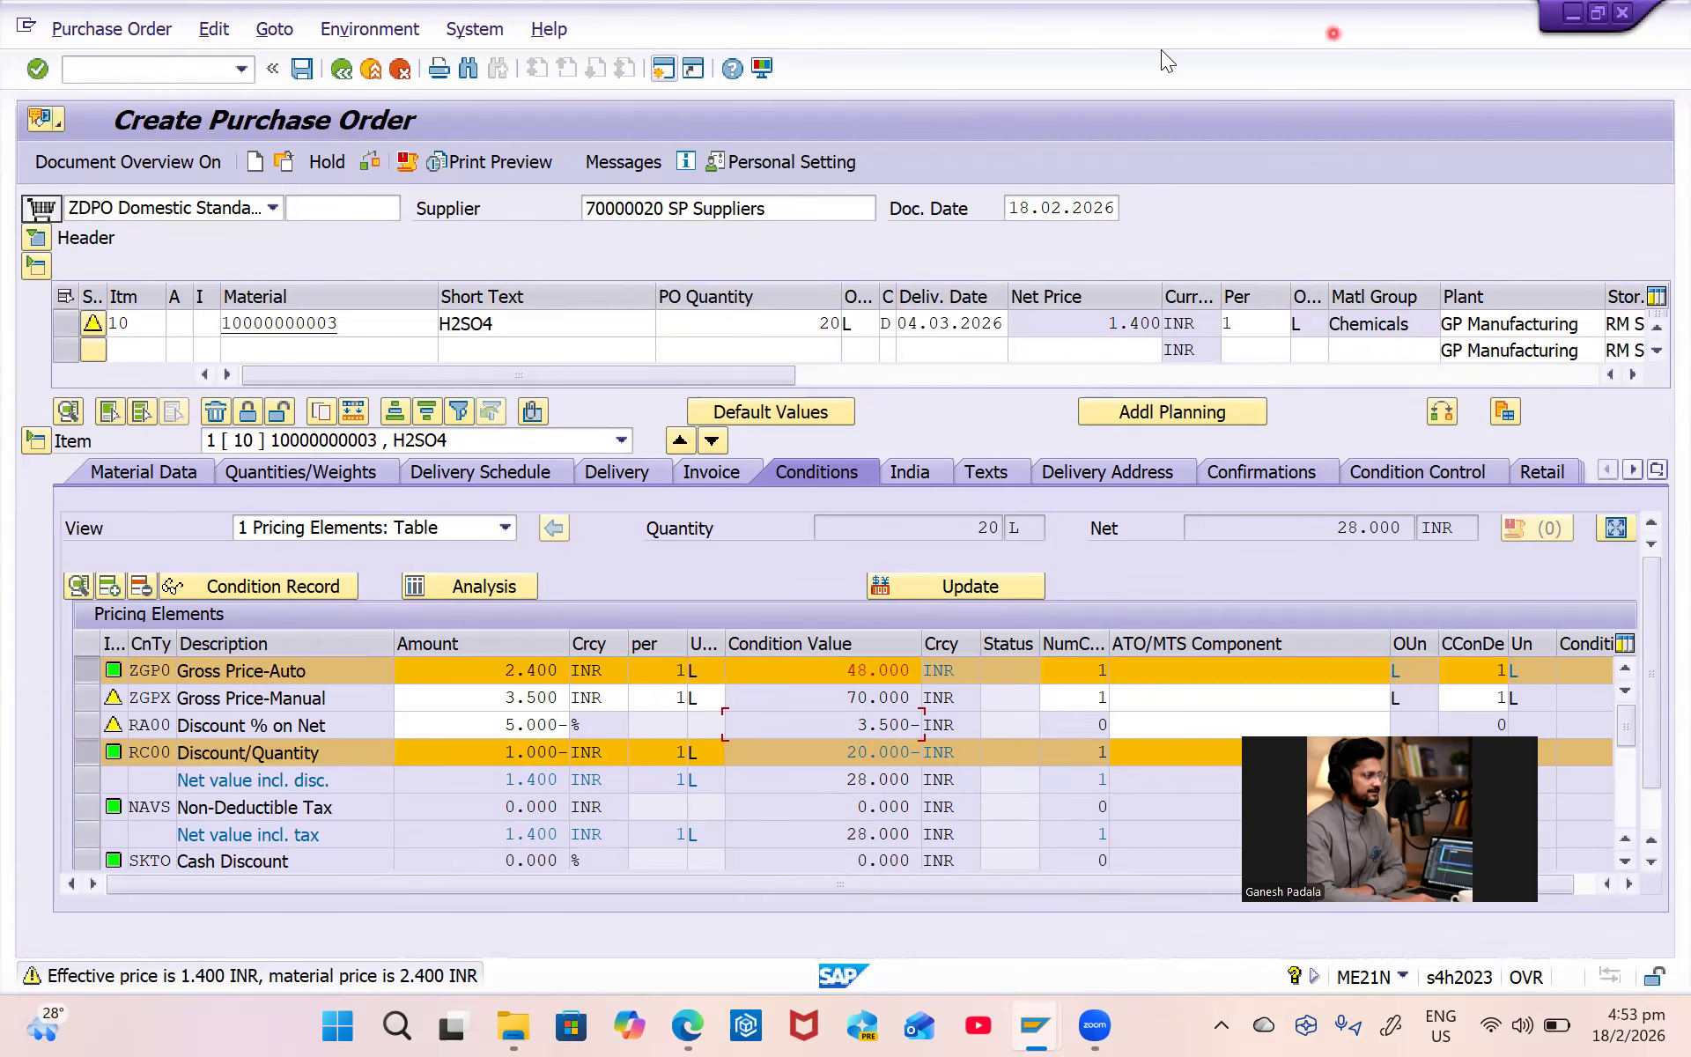
click(1644, 998)
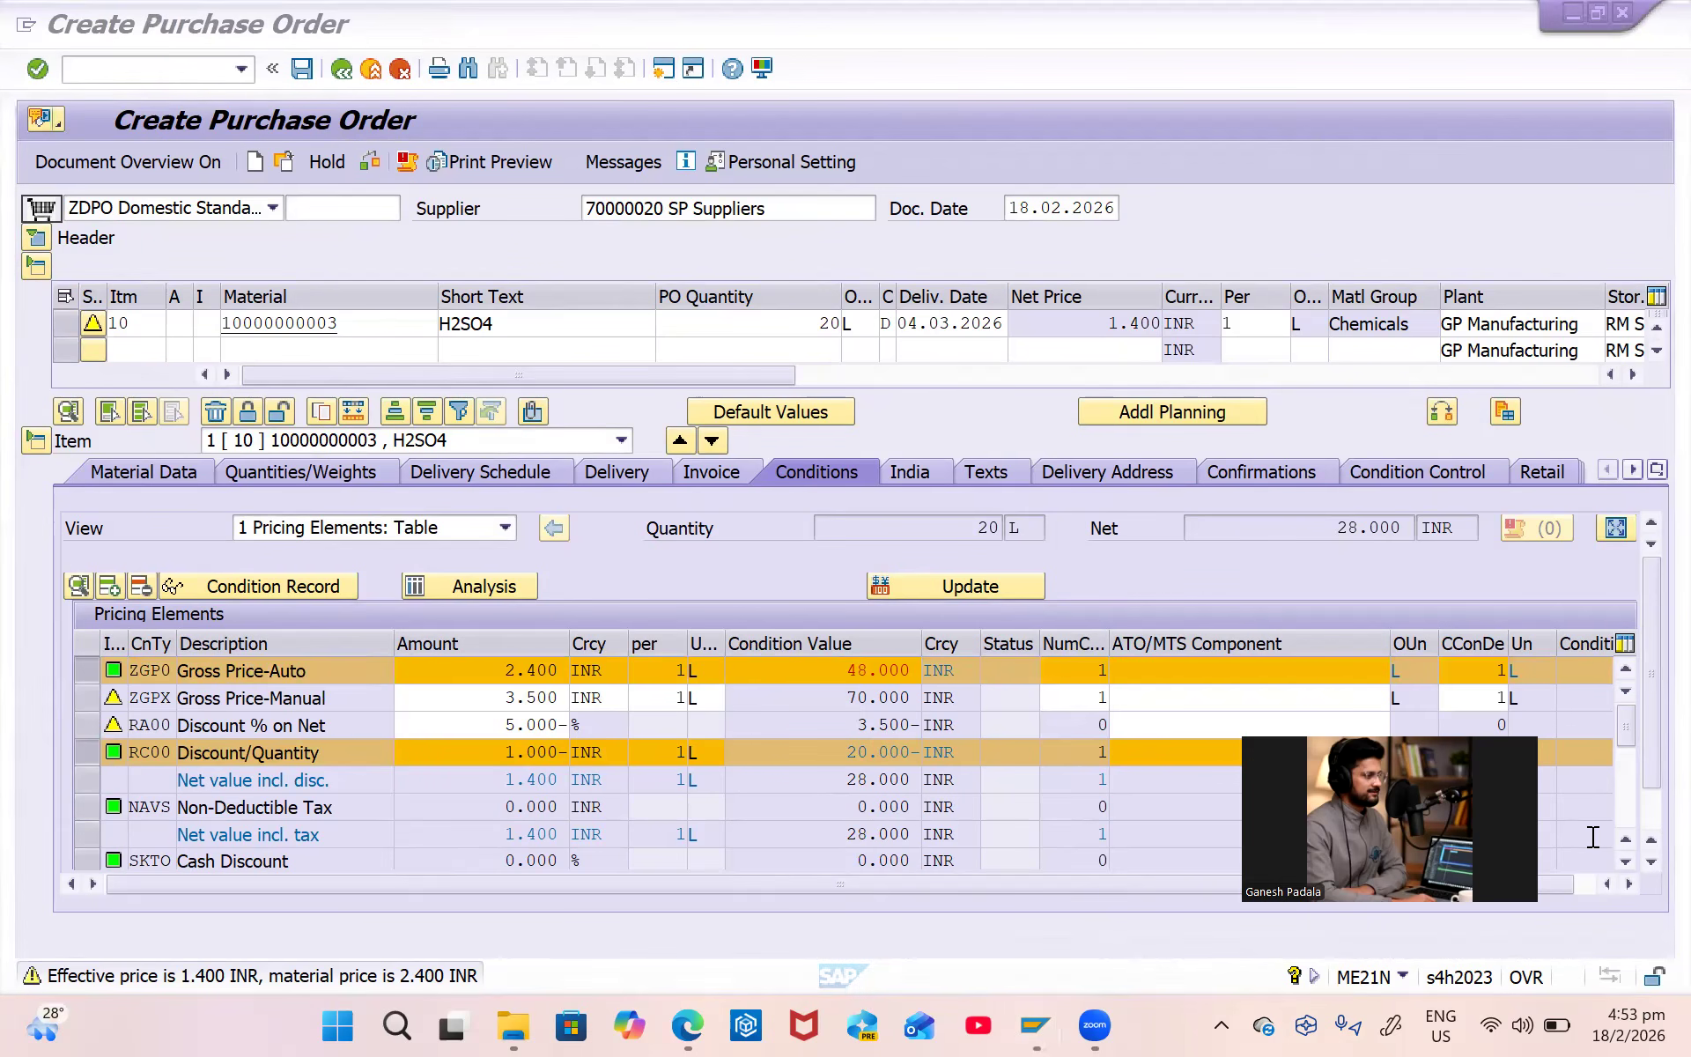